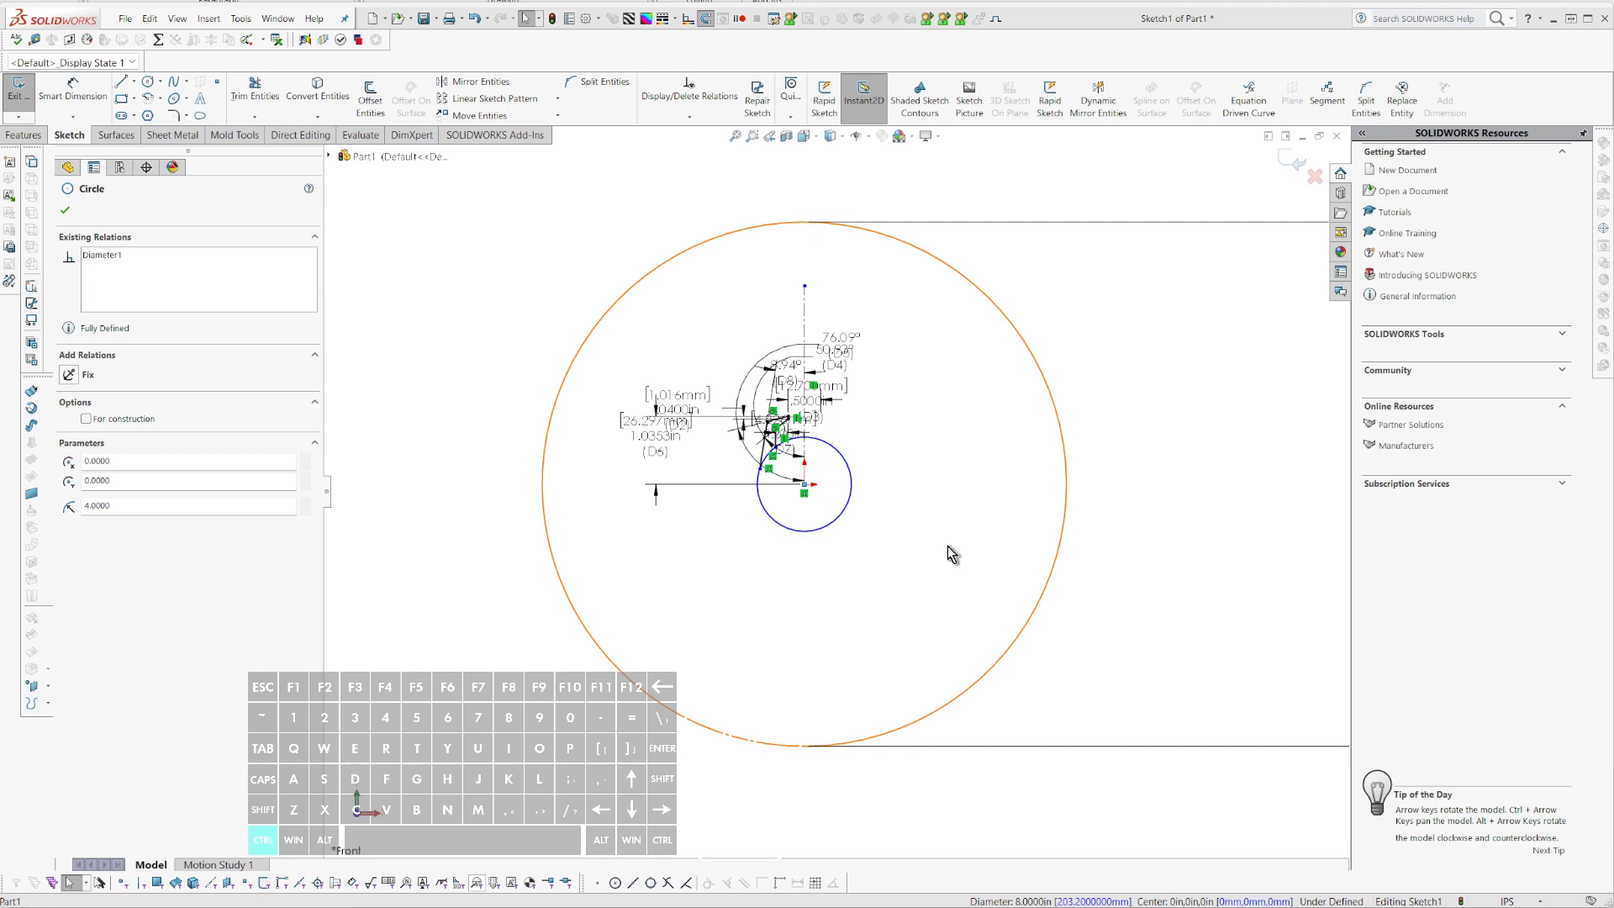
- Delete the large 8 in diameter circle centered on the origin
{"action": "key", "text": "space"}
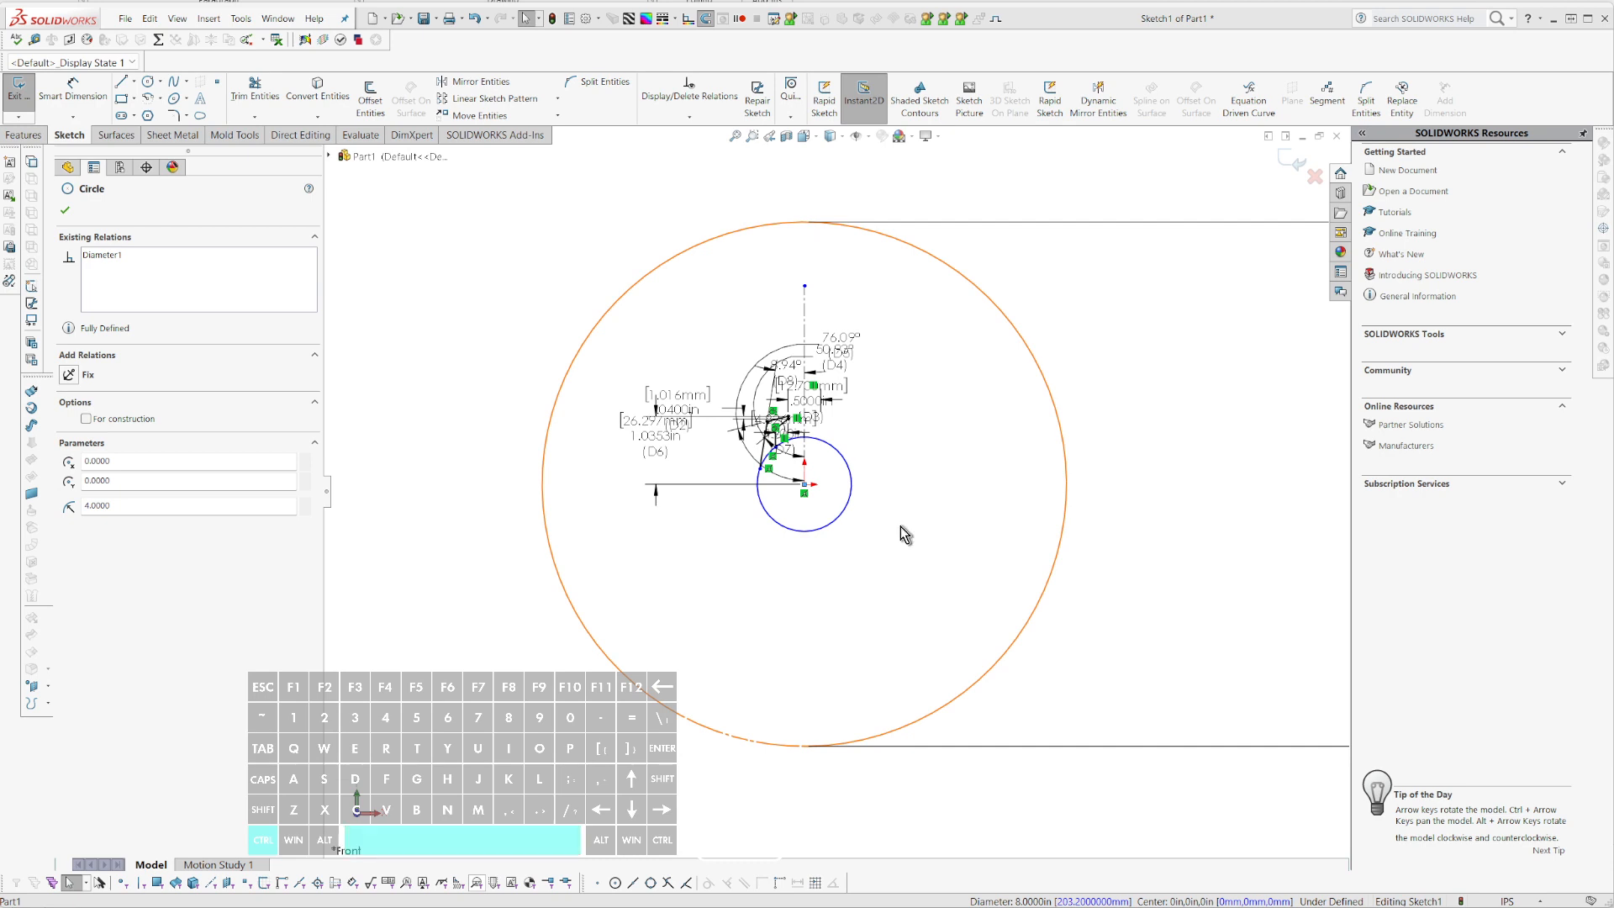
{"action": "scroll", "coordinate": [858, 488], "scroll_direction": "down", "scroll_amount": 4}
{"action": "key", "text": "Escape"}
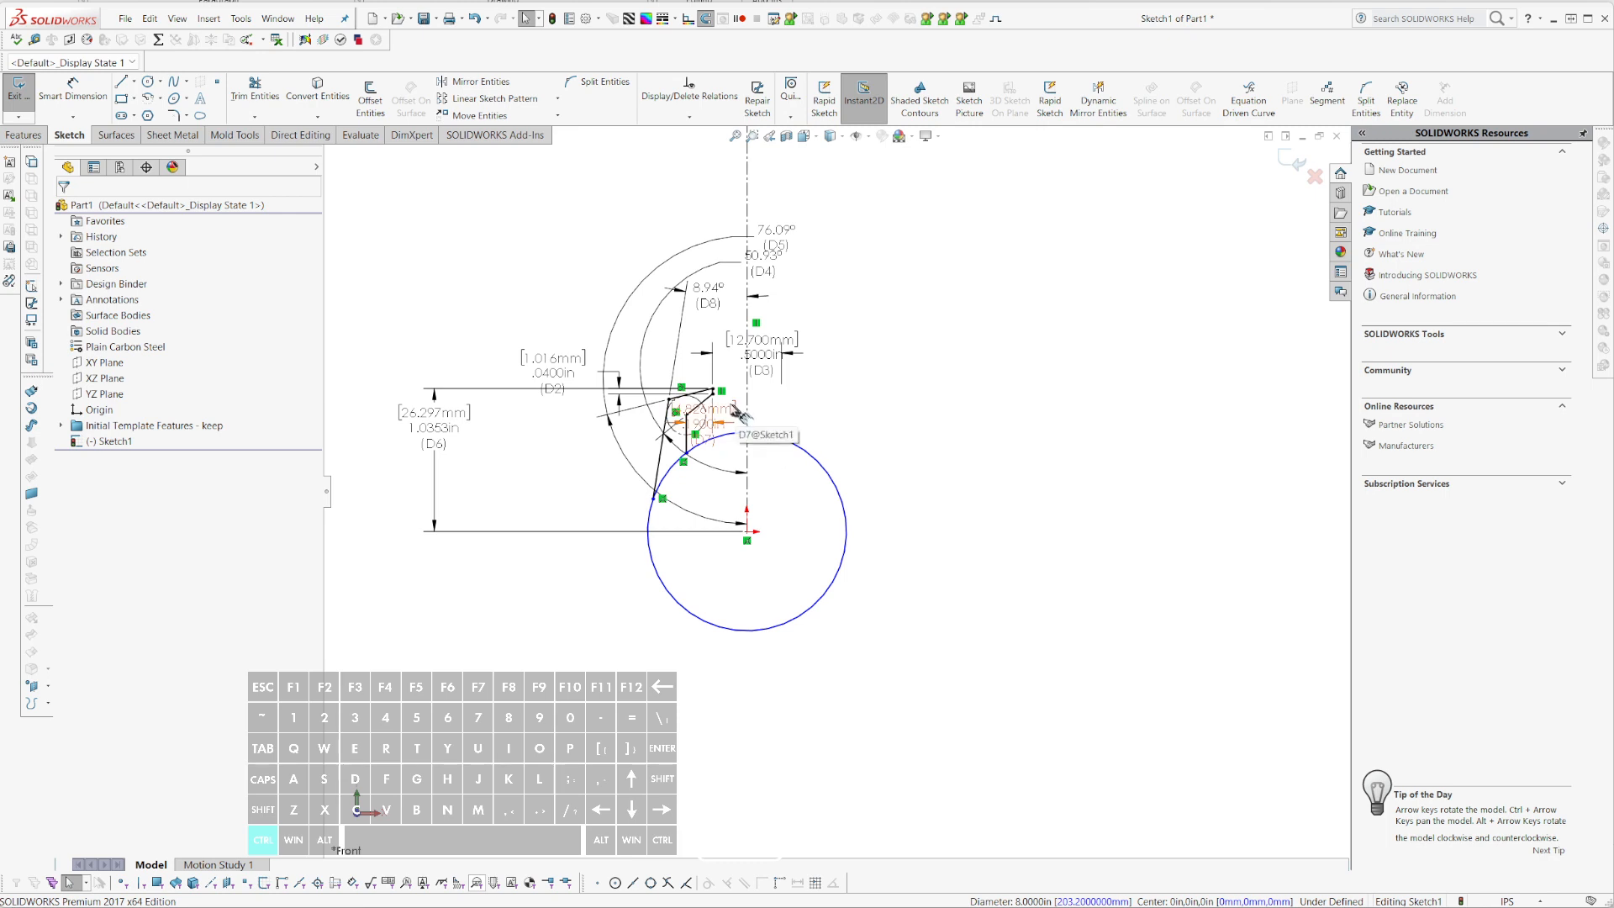
- Sketch a horizontal construction line about 2.32 in long, leftward from the upper tip of the small angled profile
{"action": "key", "text": "alt"}
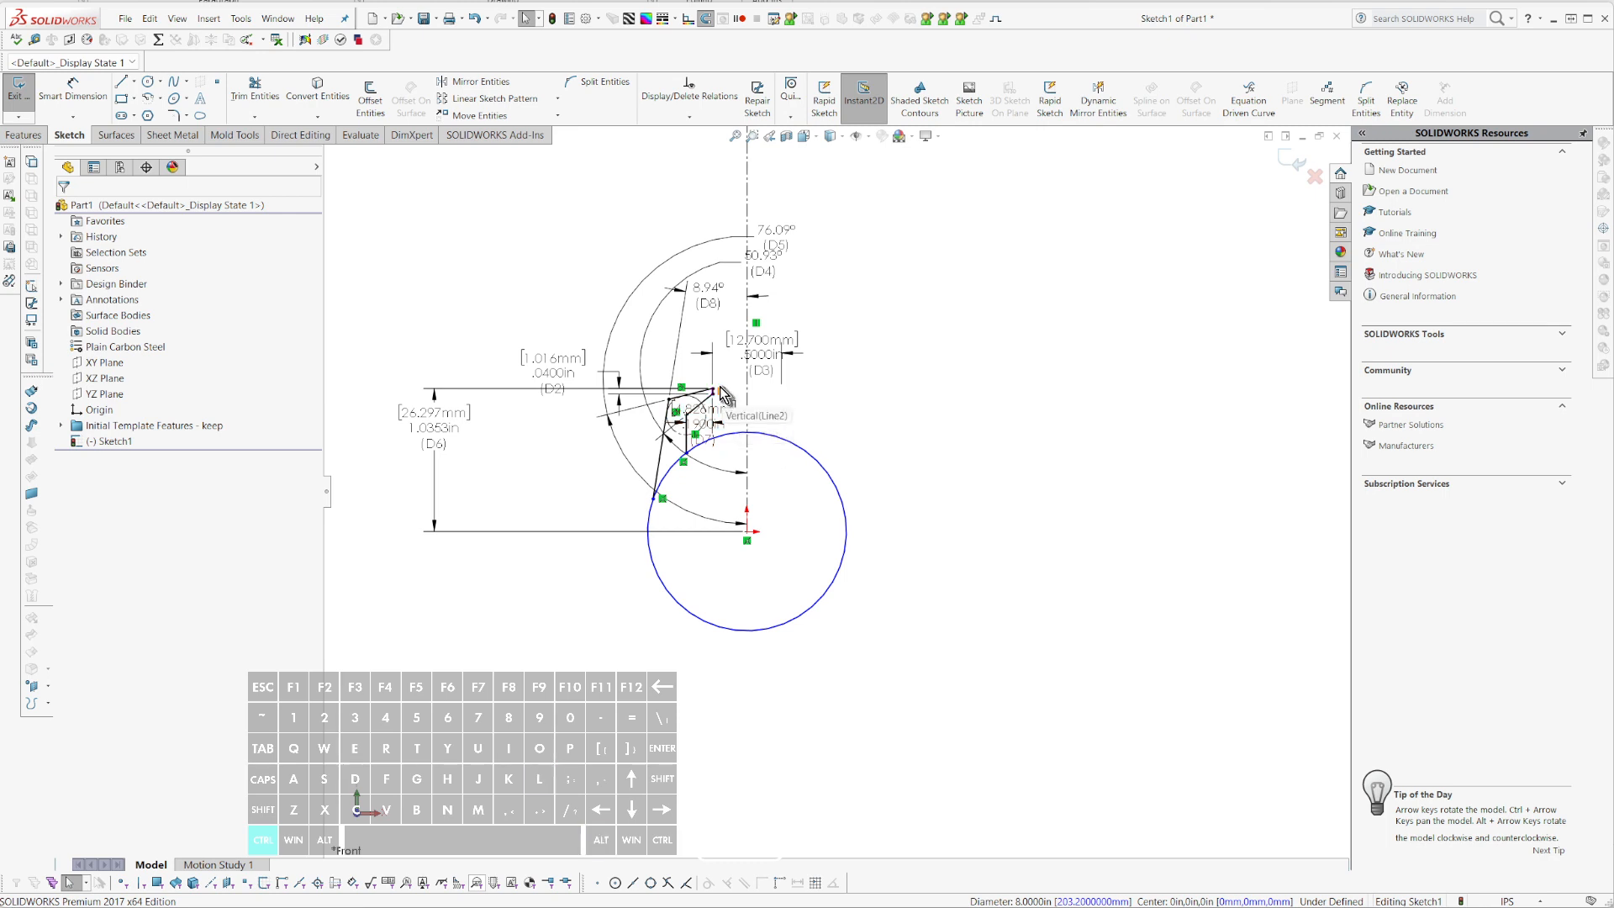
{"action": "left_click", "coordinate": [713, 388]}
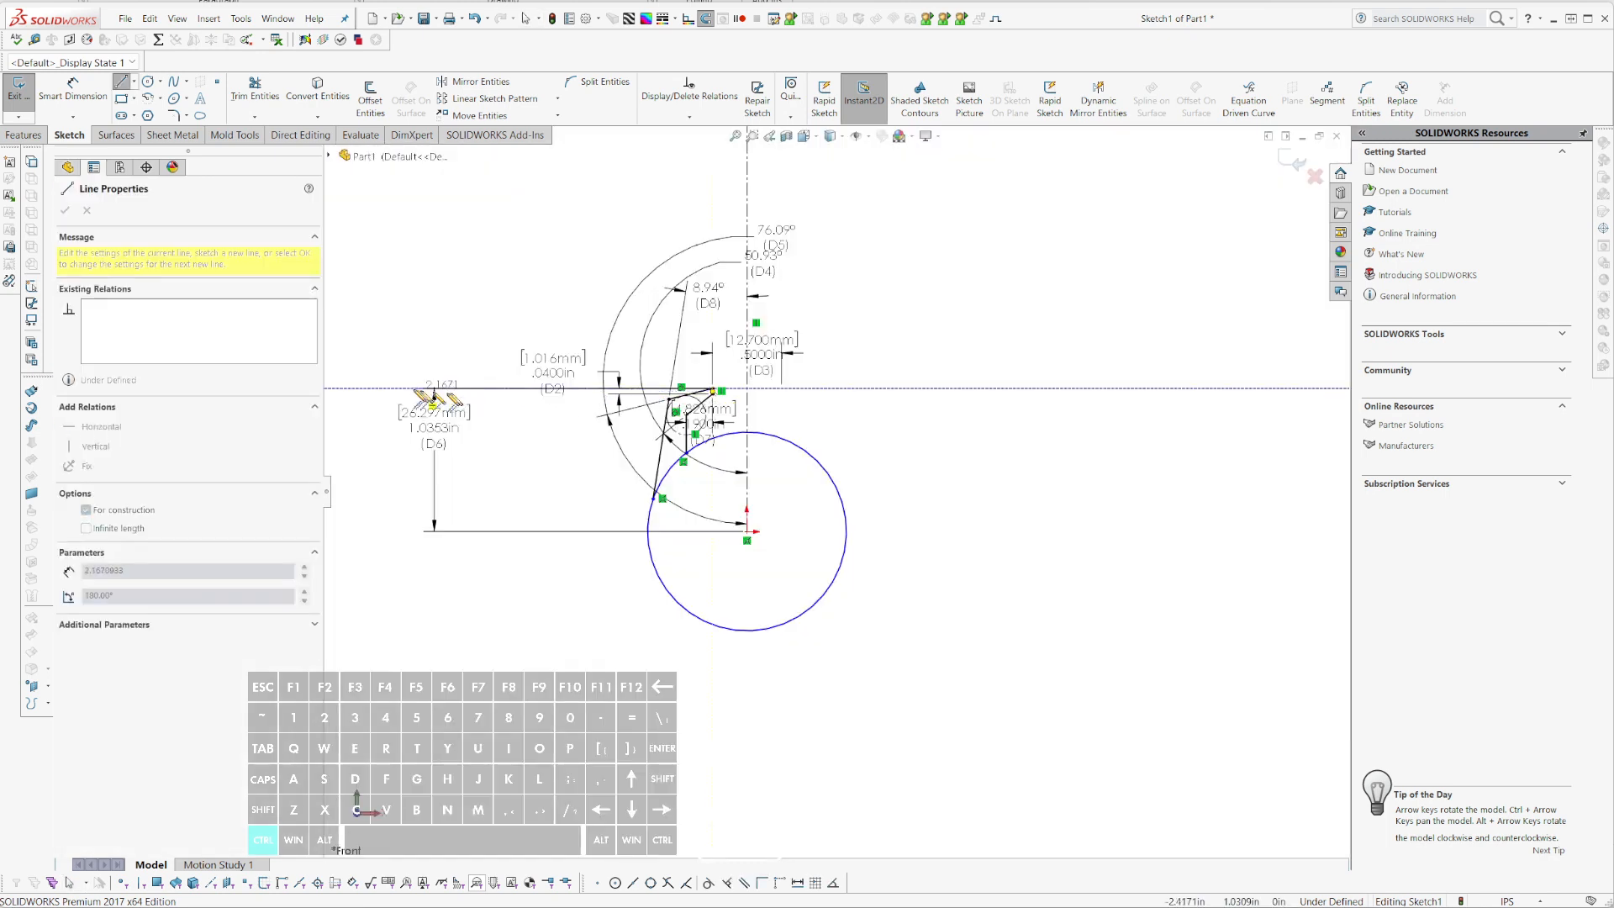
{"action": "left_click", "coordinate": [393, 389]}
{"action": "key", "text": "Escape"}
- Offset the horizontal construction line 8 in downward, keeping the offset dimension
{"action": "left_click", "coordinate": [406, 388]}
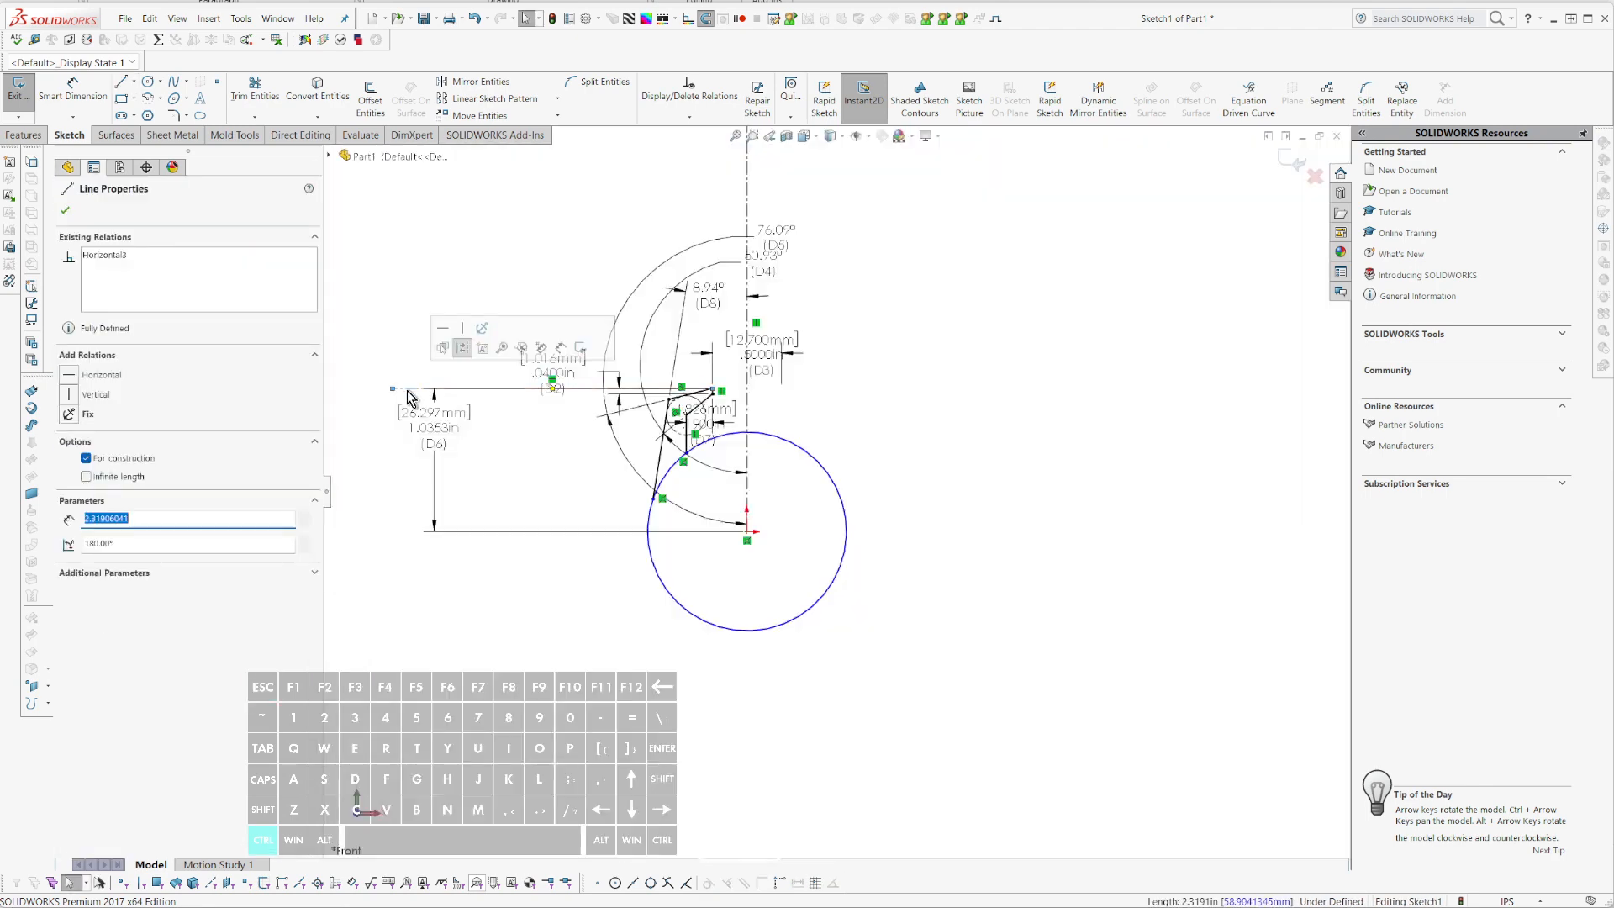
{"action": "key", "text": "o"}
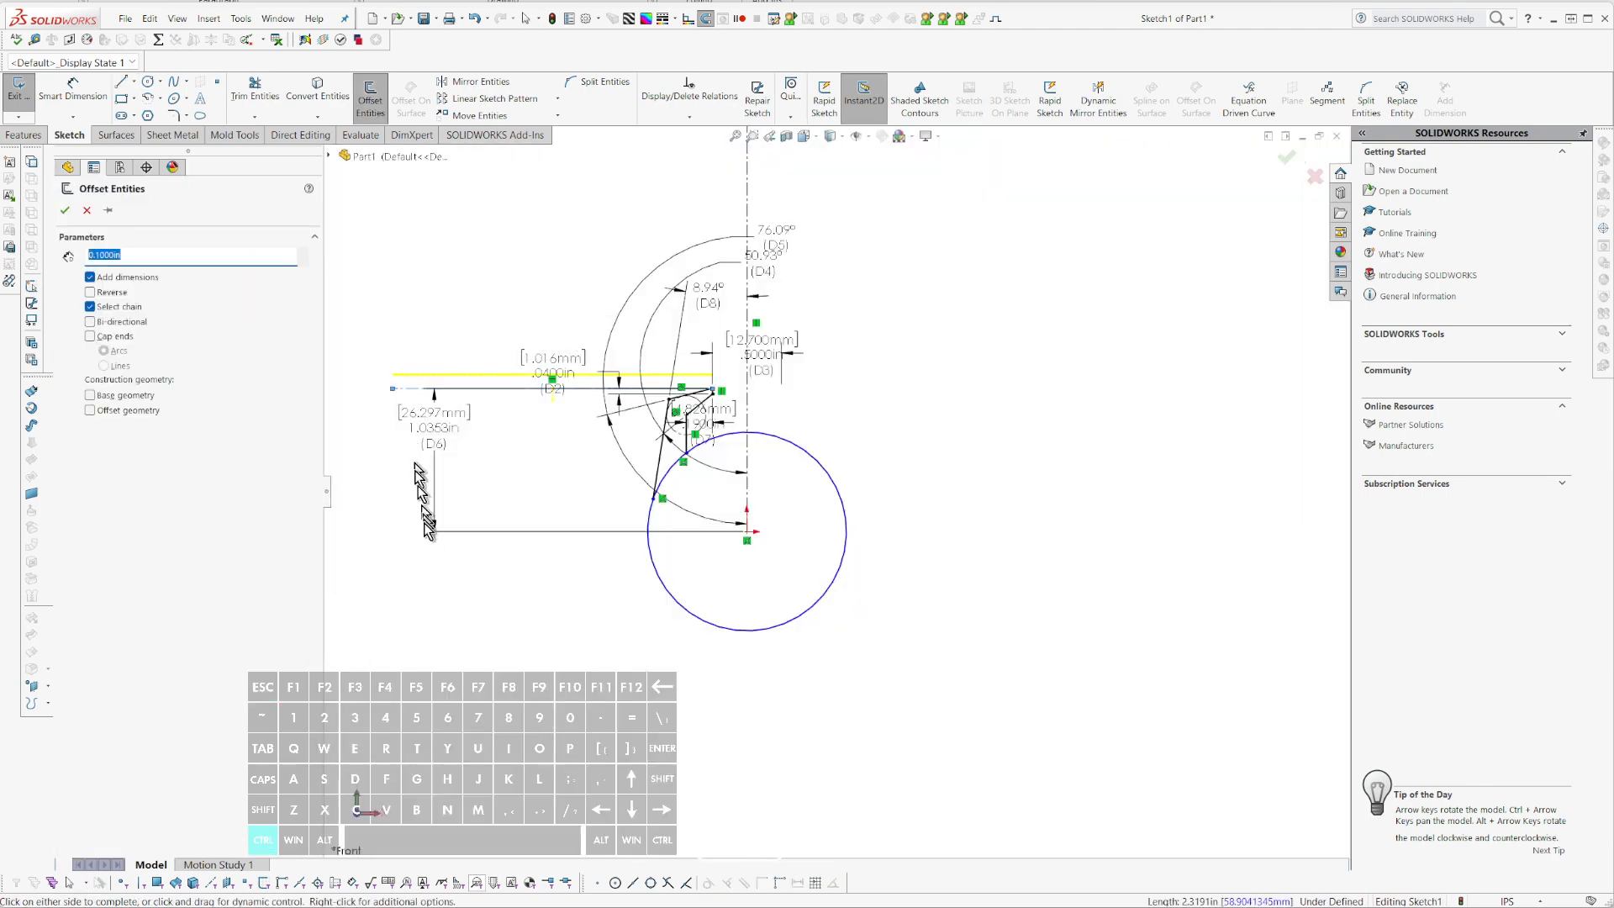
{"action": "left_click", "coordinate": [447, 645]}
{"action": "scroll", "coordinate": [672, 652], "scroll_direction": "down", "scroll_amount": 5}
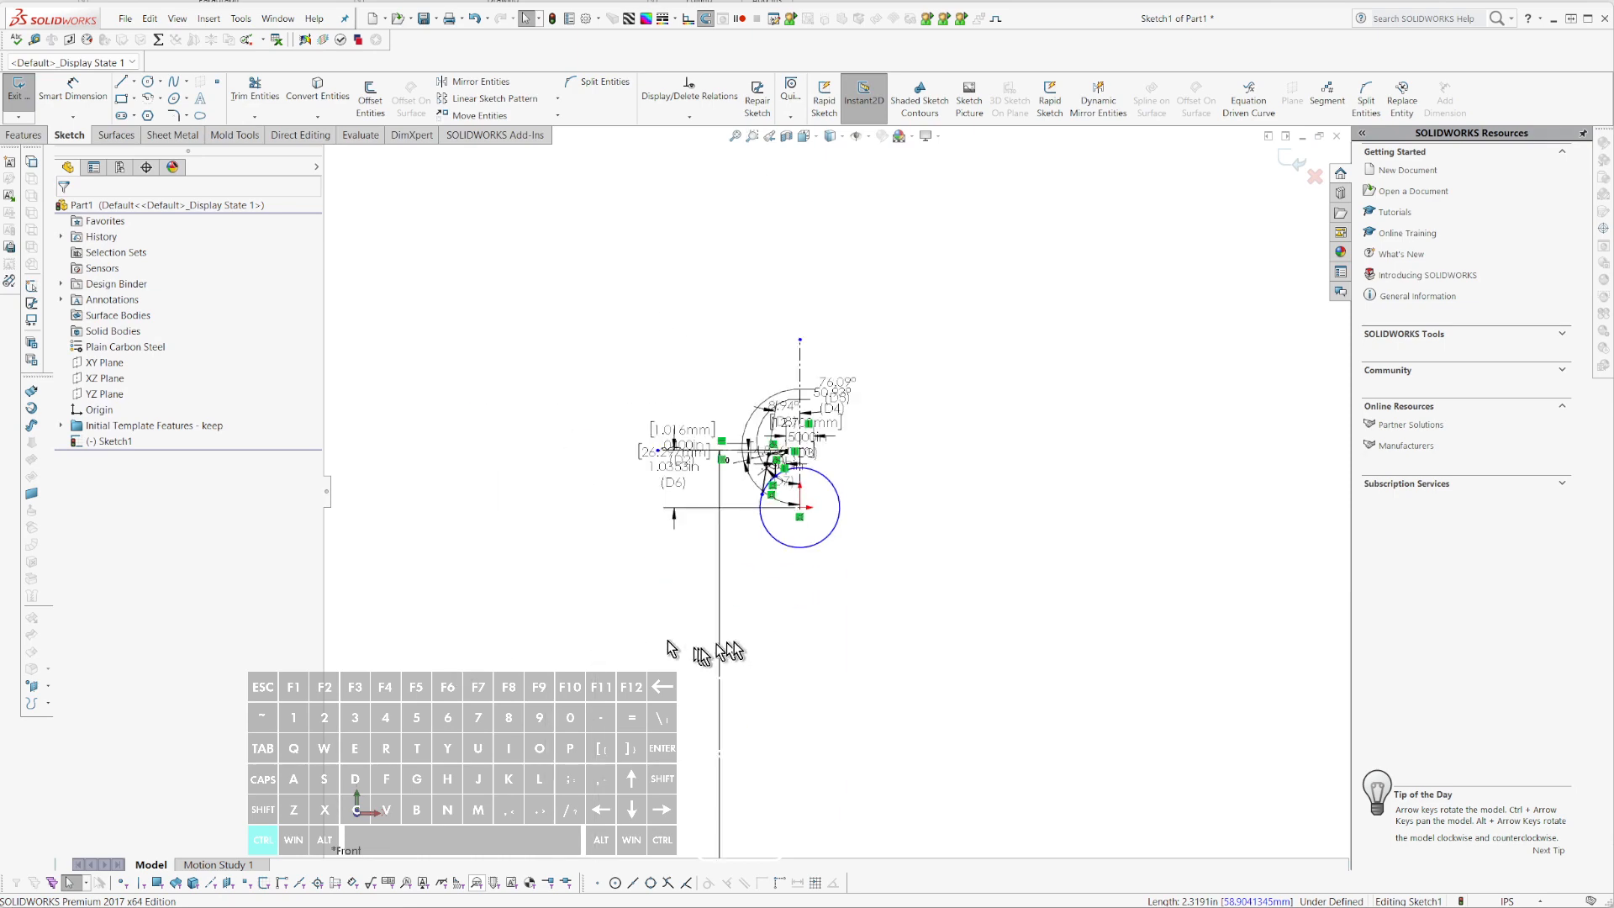
- Move the 8 in offset dimension farther left and convert the lower offset line to construction geometry
{"action": "scroll", "coordinate": [897, 648], "scroll_direction": "down", "scroll_amount": 5}
{"action": "scroll", "coordinate": [893, 644], "scroll_direction": "up", "scroll_amount": 4}
{"action": "left_click_drag", "start_coordinate": [686, 691], "coordinate": [607, 689]}
{"action": "left_click", "coordinate": [767, 708]}
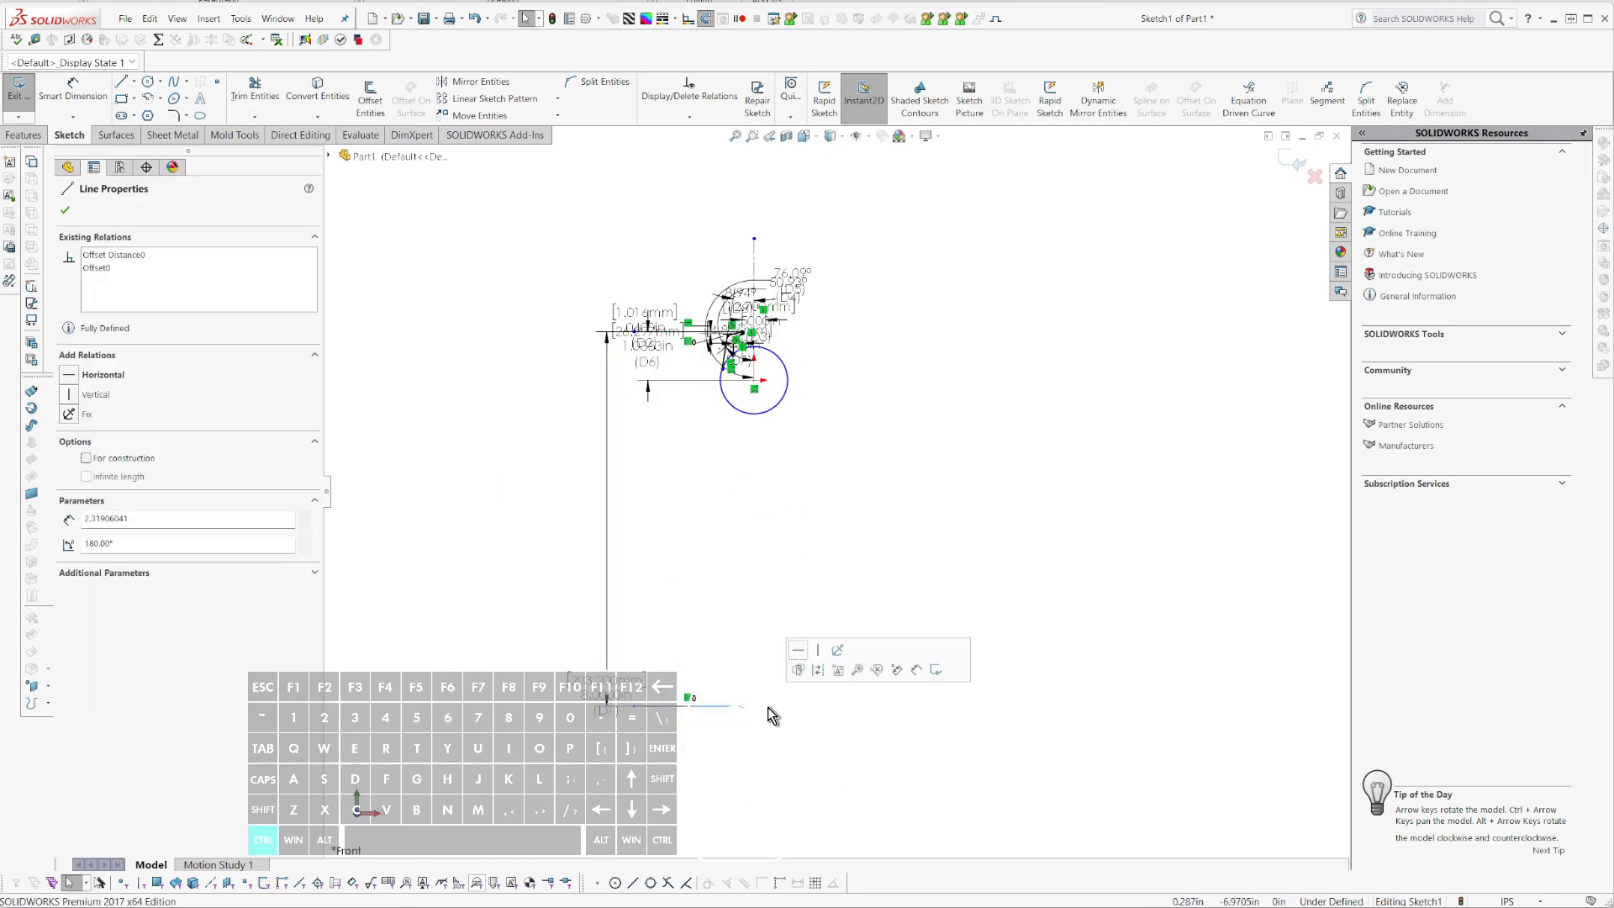
{"action": "left_click", "coordinate": [814, 662]}
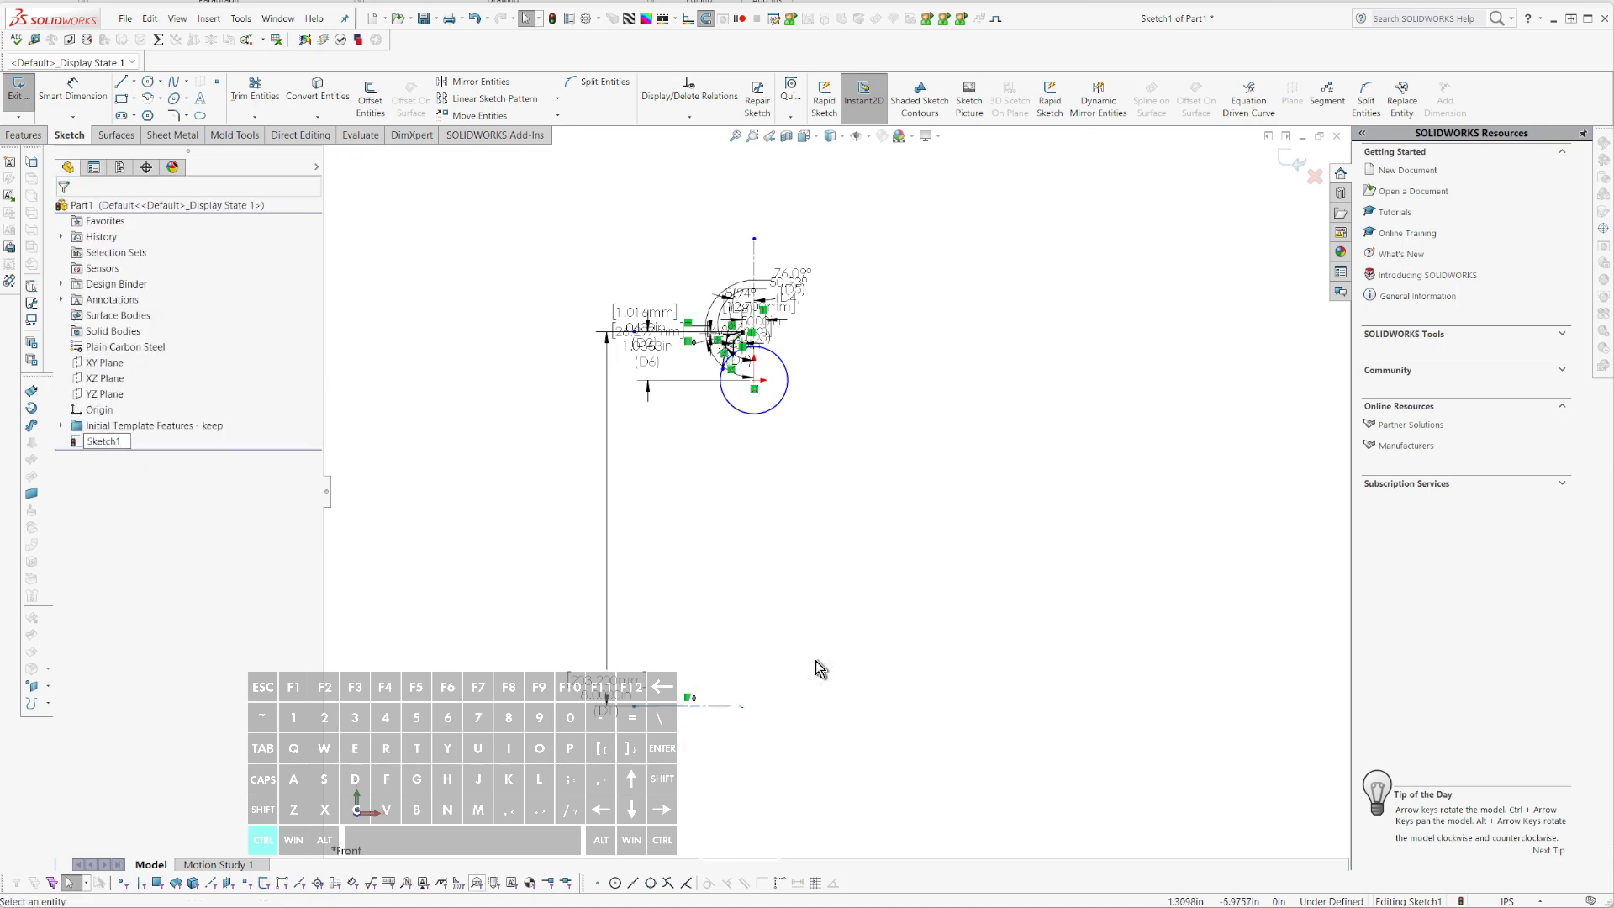
{"action": "scroll", "coordinate": [705, 341], "scroll_direction": "down", "scroll_amount": 5}
{"action": "key", "text": "Escape"}
- Examine the vertical distances from the profile's upper tip to the circle center and to the lower construction line
{"action": "scroll", "coordinate": [967, 550], "scroll_direction": "up", "scroll_amount": 5}
{"action": "scroll", "coordinate": [883, 711], "scroll_direction": "down", "scroll_amount": 3}
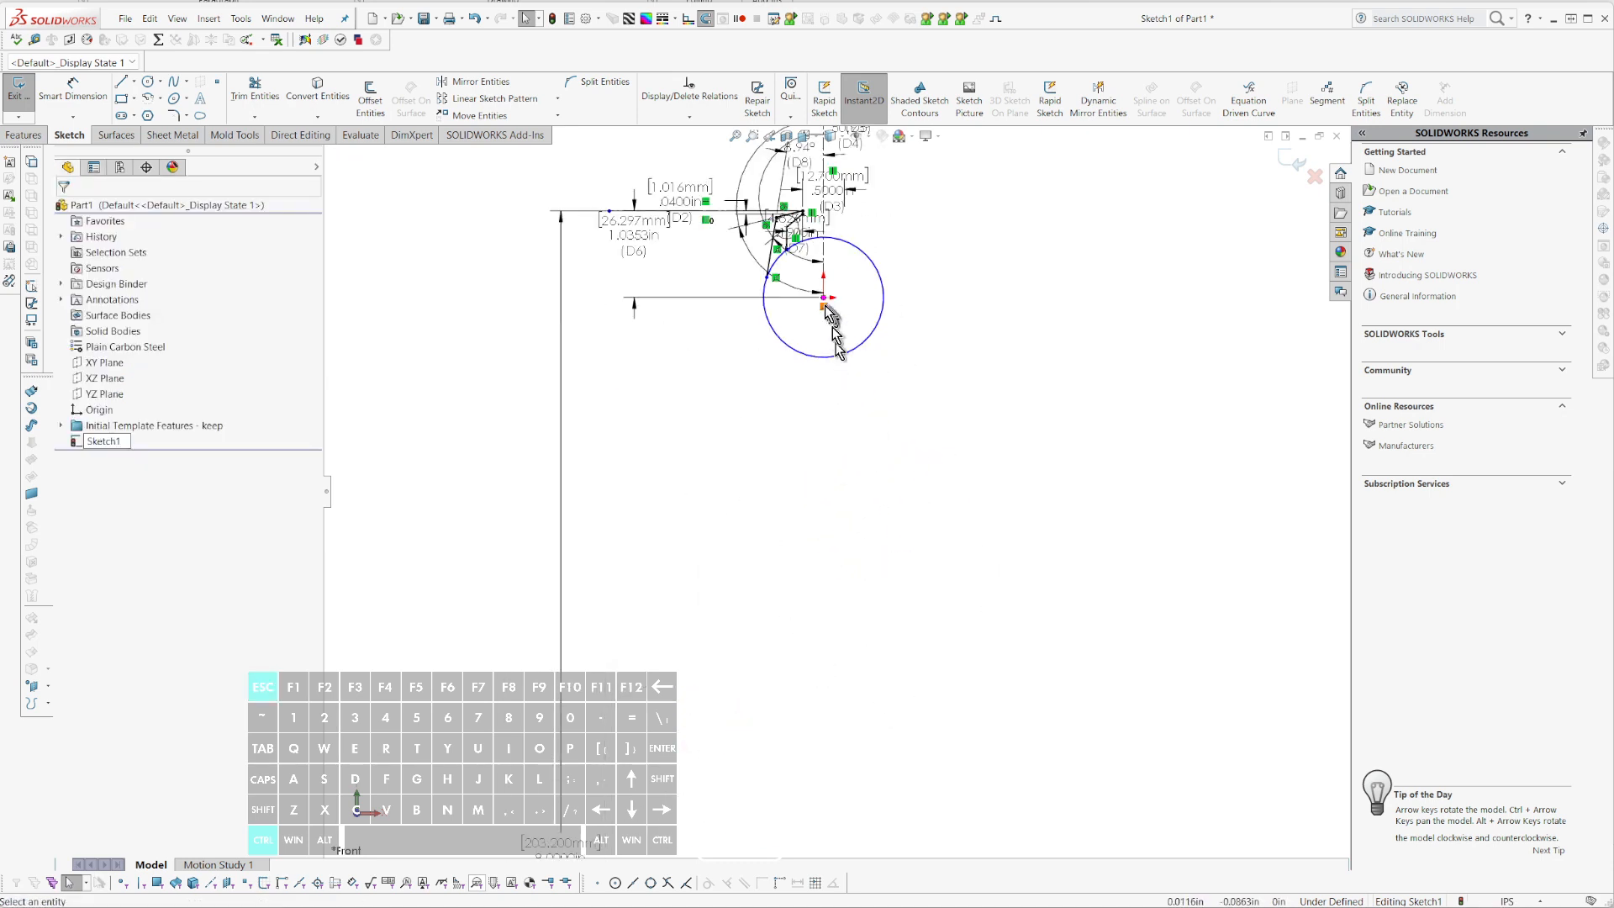
{"action": "left_click_drag", "start_coordinate": [642, 248], "coordinate": [626, 265]}
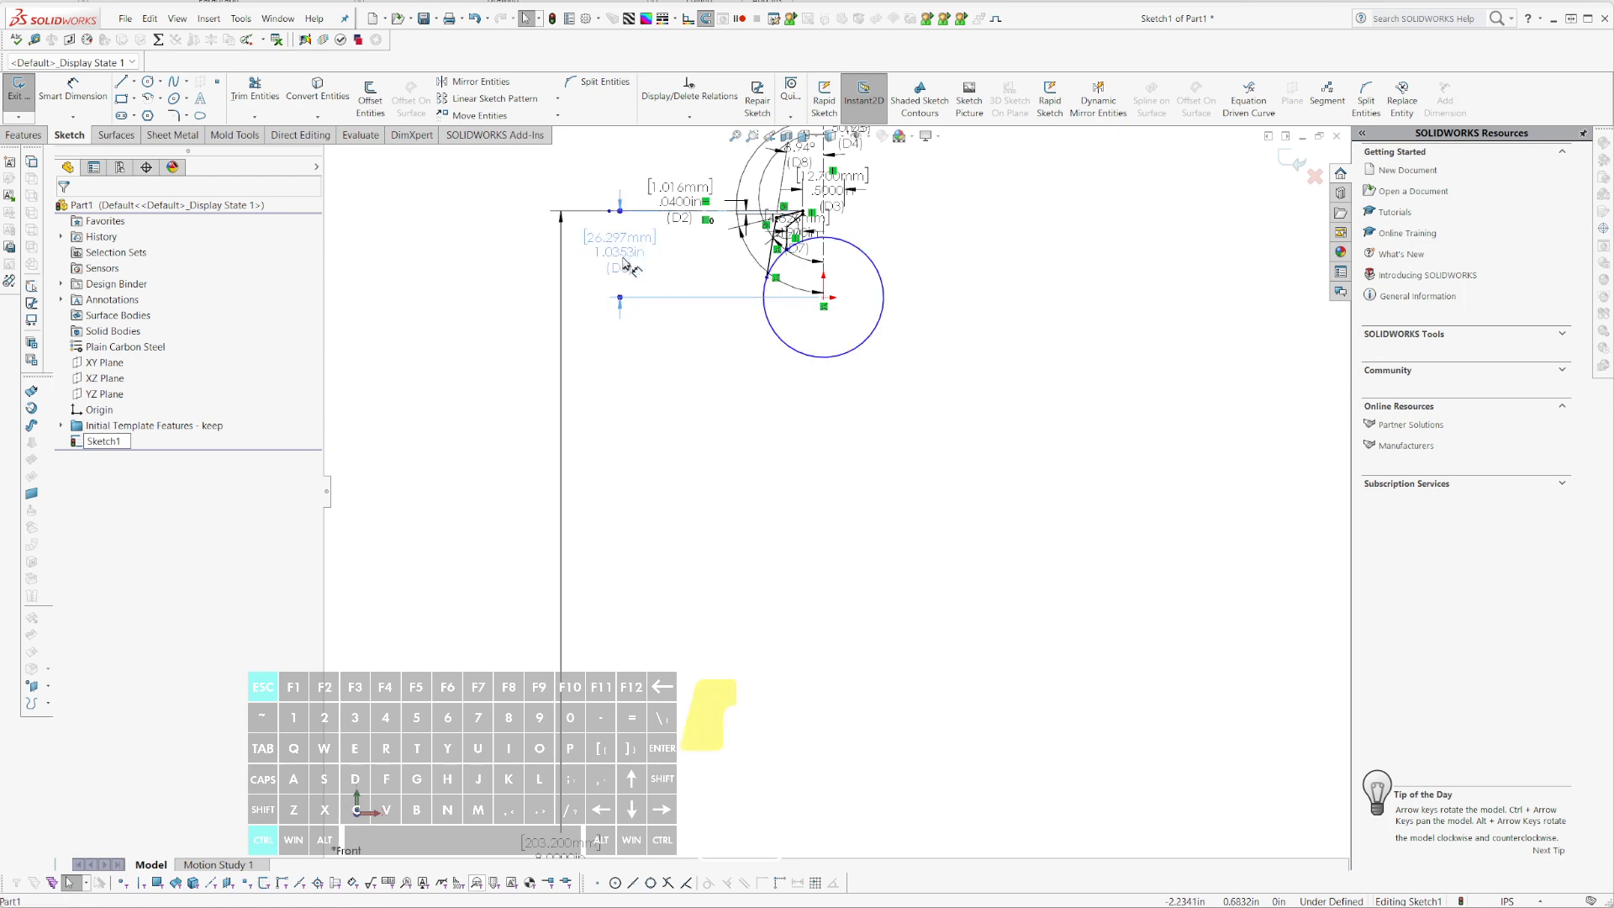
{"action": "scroll", "coordinate": [975, 589], "scroll_direction": "up", "scroll_amount": 2}
{"action": "scroll", "coordinate": [761, 723], "scroll_direction": "down", "scroll_amount": 1}
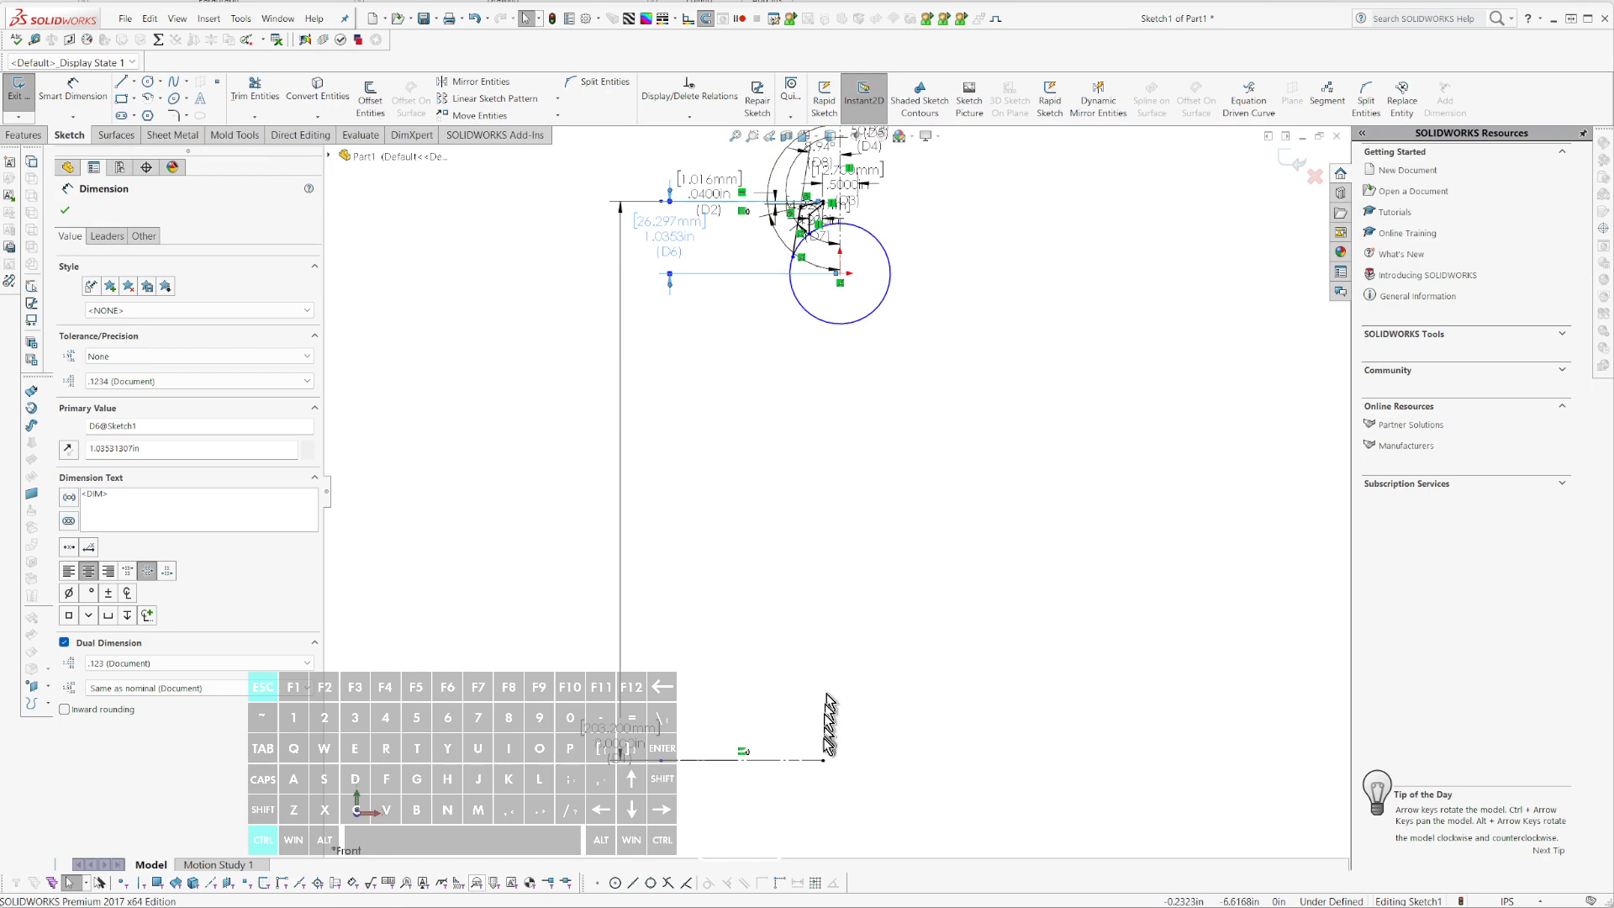
{"action": "scroll", "coordinate": [853, 272], "scroll_direction": "down", "scroll_amount": 3}
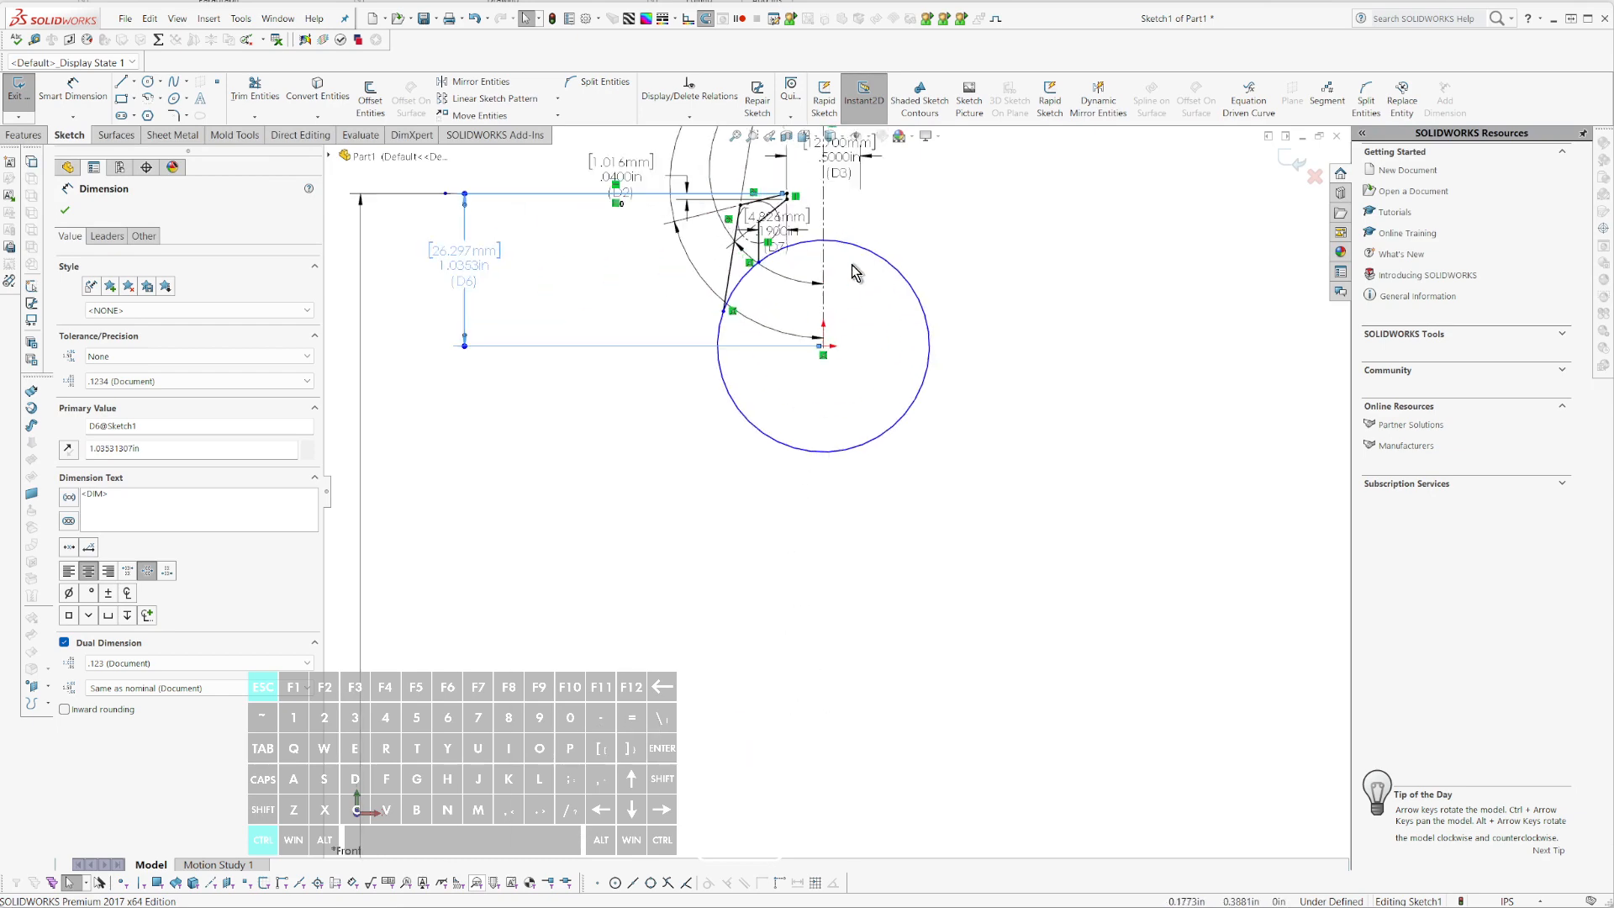
{"action": "scroll", "coordinate": [854, 271], "scroll_direction": "up", "scroll_amount": 4}
{"action": "scroll", "coordinate": [854, 272], "scroll_direction": "down", "scroll_amount": 4}
{"action": "scroll", "coordinate": [780, 495], "scroll_direction": "down", "scroll_amount": 3}
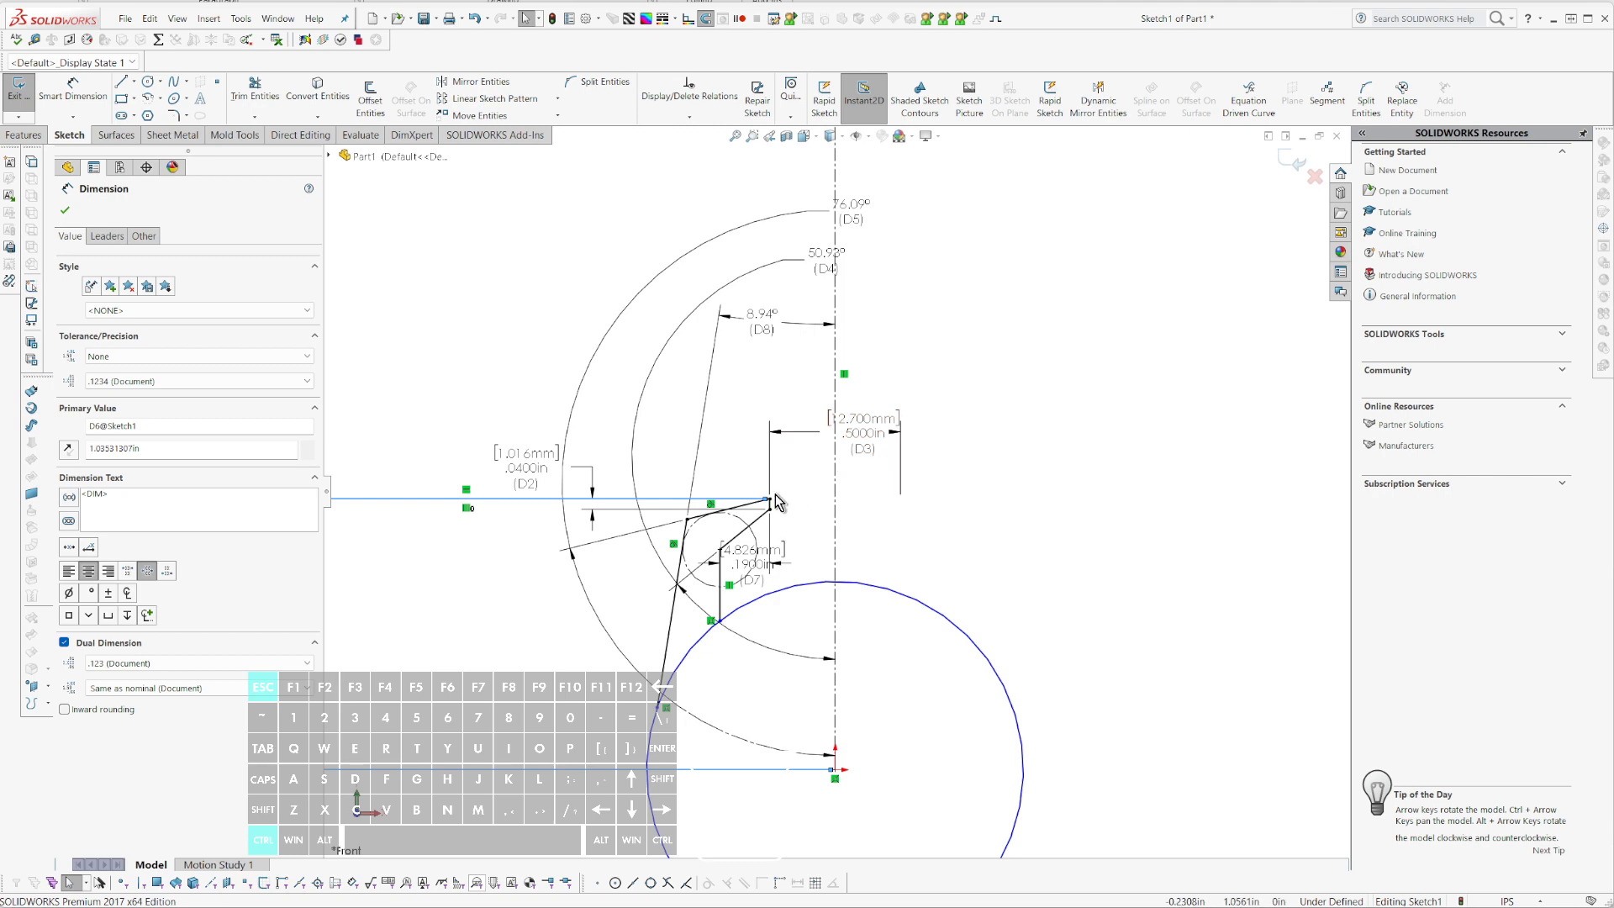
{"action": "scroll", "coordinate": [832, 498], "scroll_direction": "up", "scroll_amount": 10}
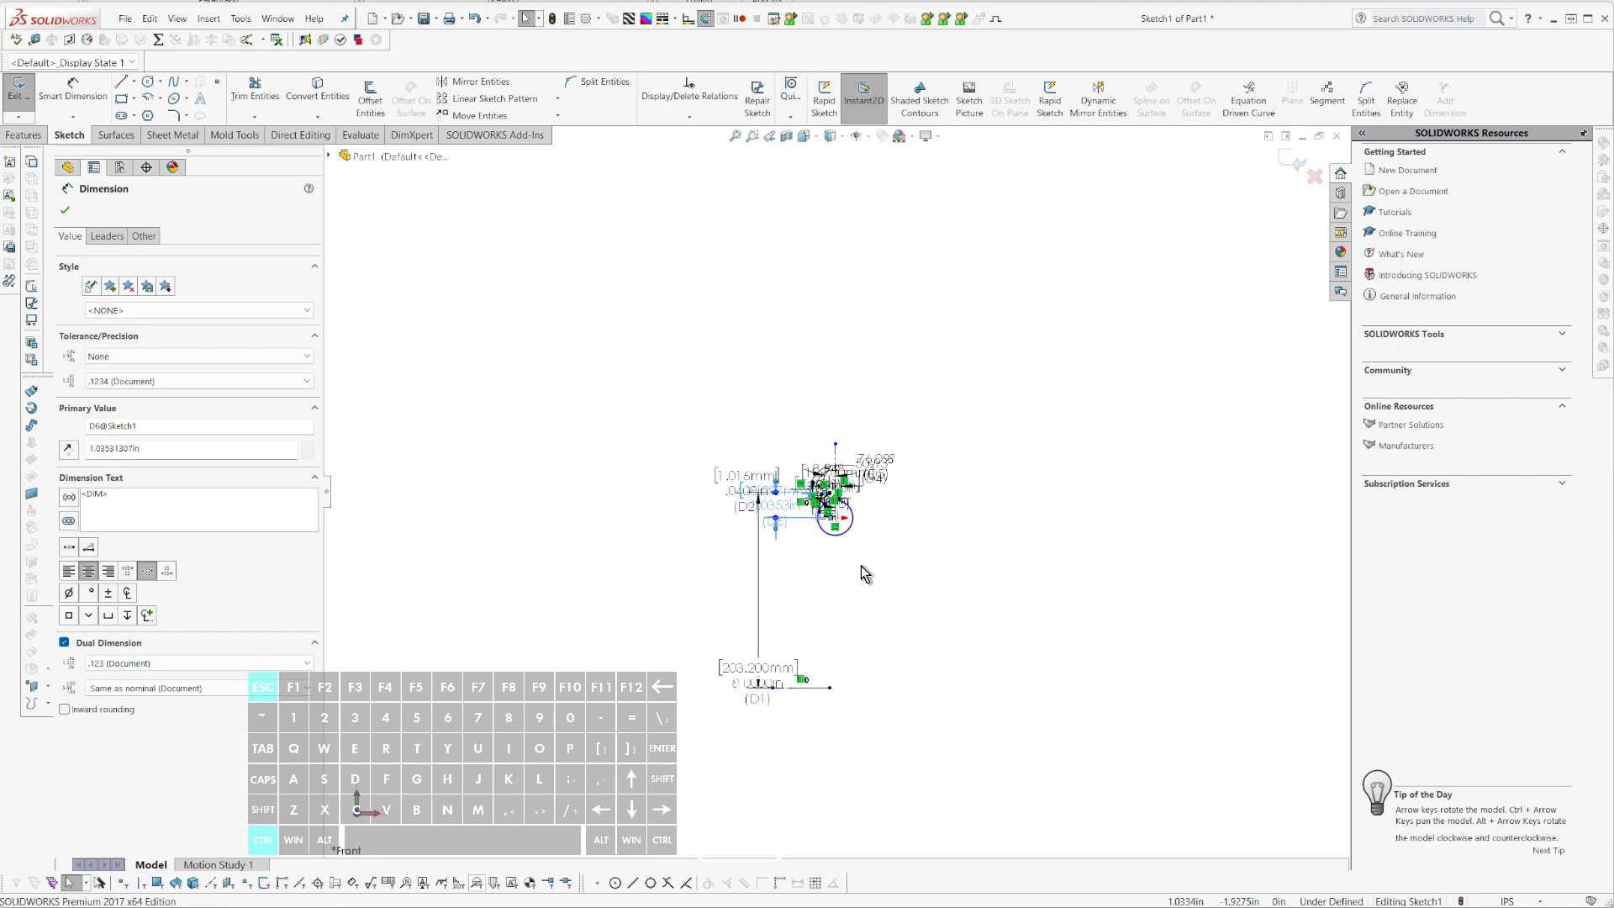
{"action": "scroll", "coordinate": [841, 592], "scroll_direction": "down", "scroll_amount": 3}
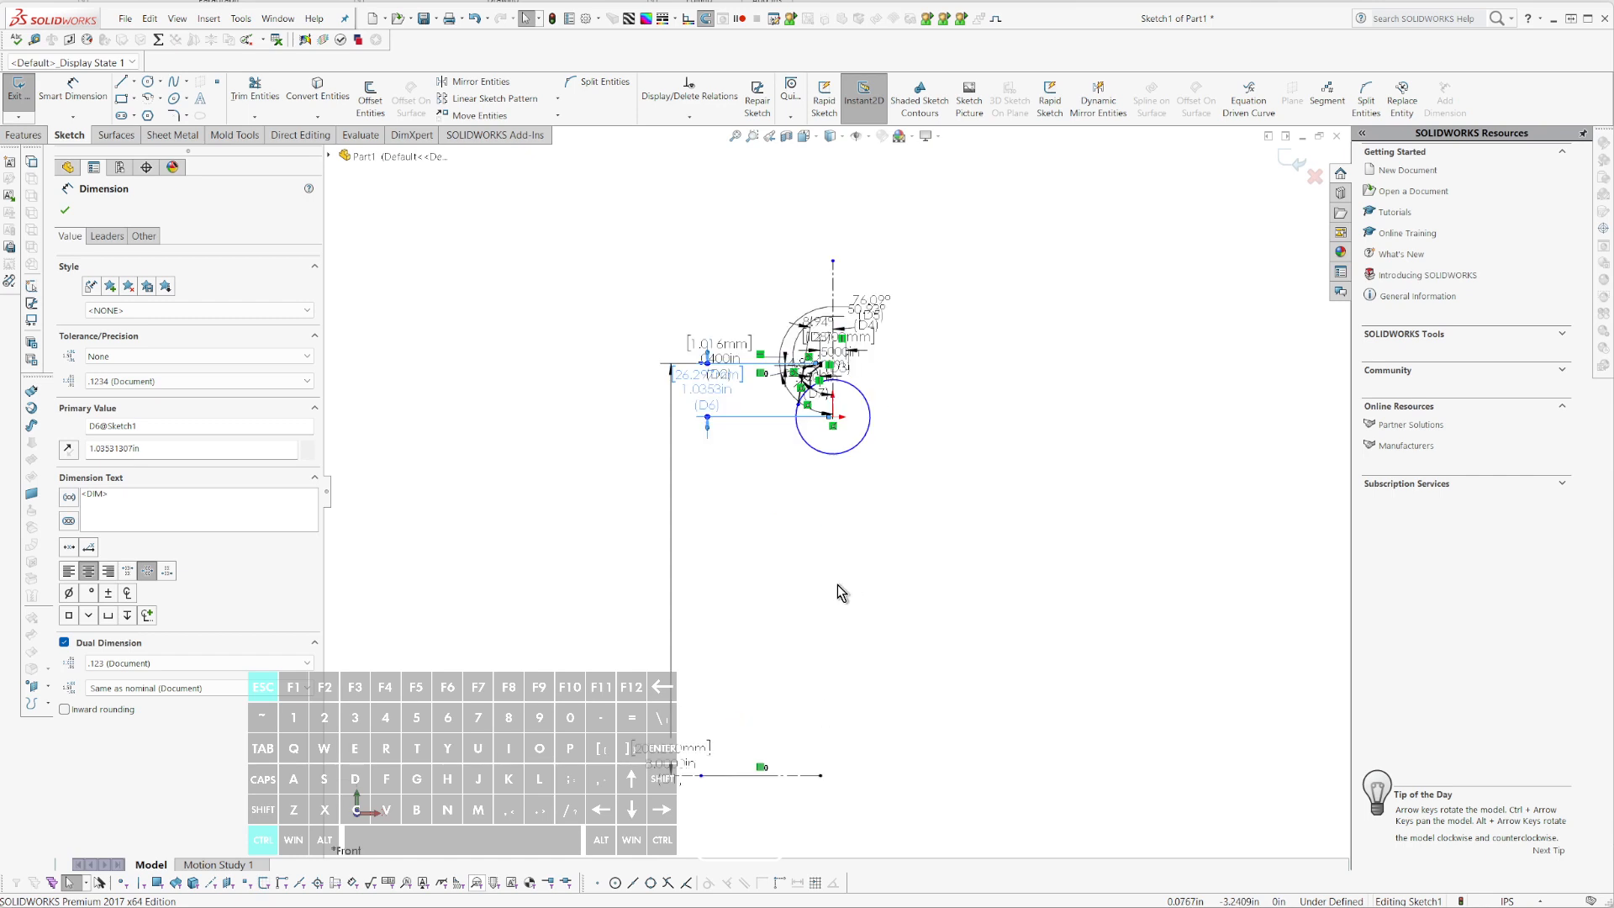
{"action": "key", "text": "Escape"}
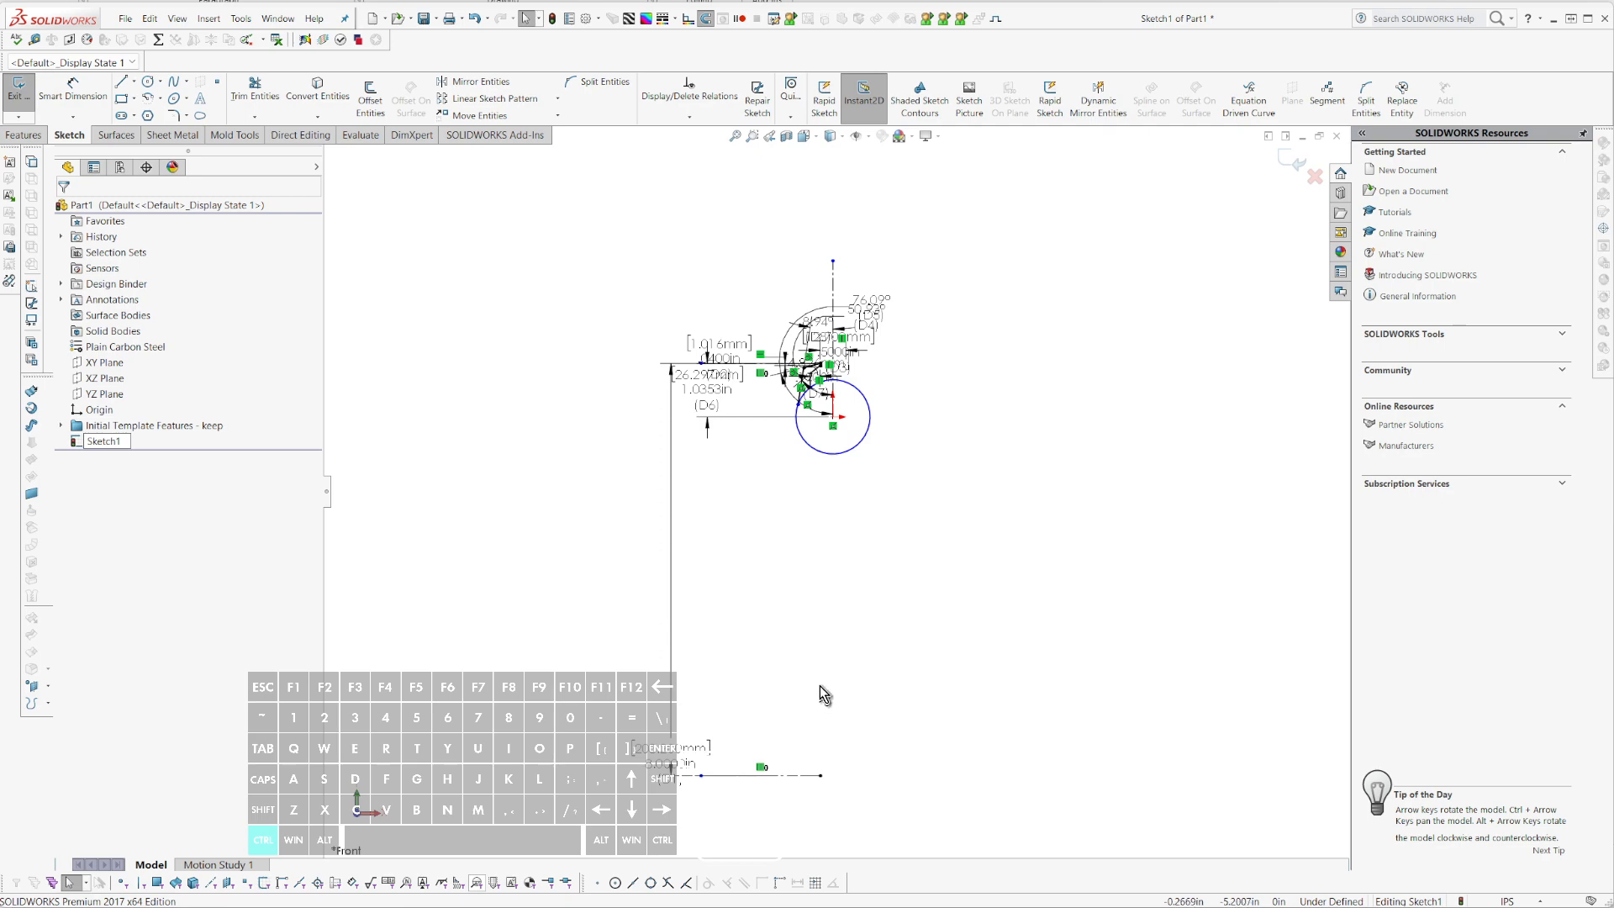
- Sketch a slanted line from the lower construction line up to a point just below the circle
{"action": "key", "text": "l"}
{"action": "left_click", "coordinate": [782, 776]}
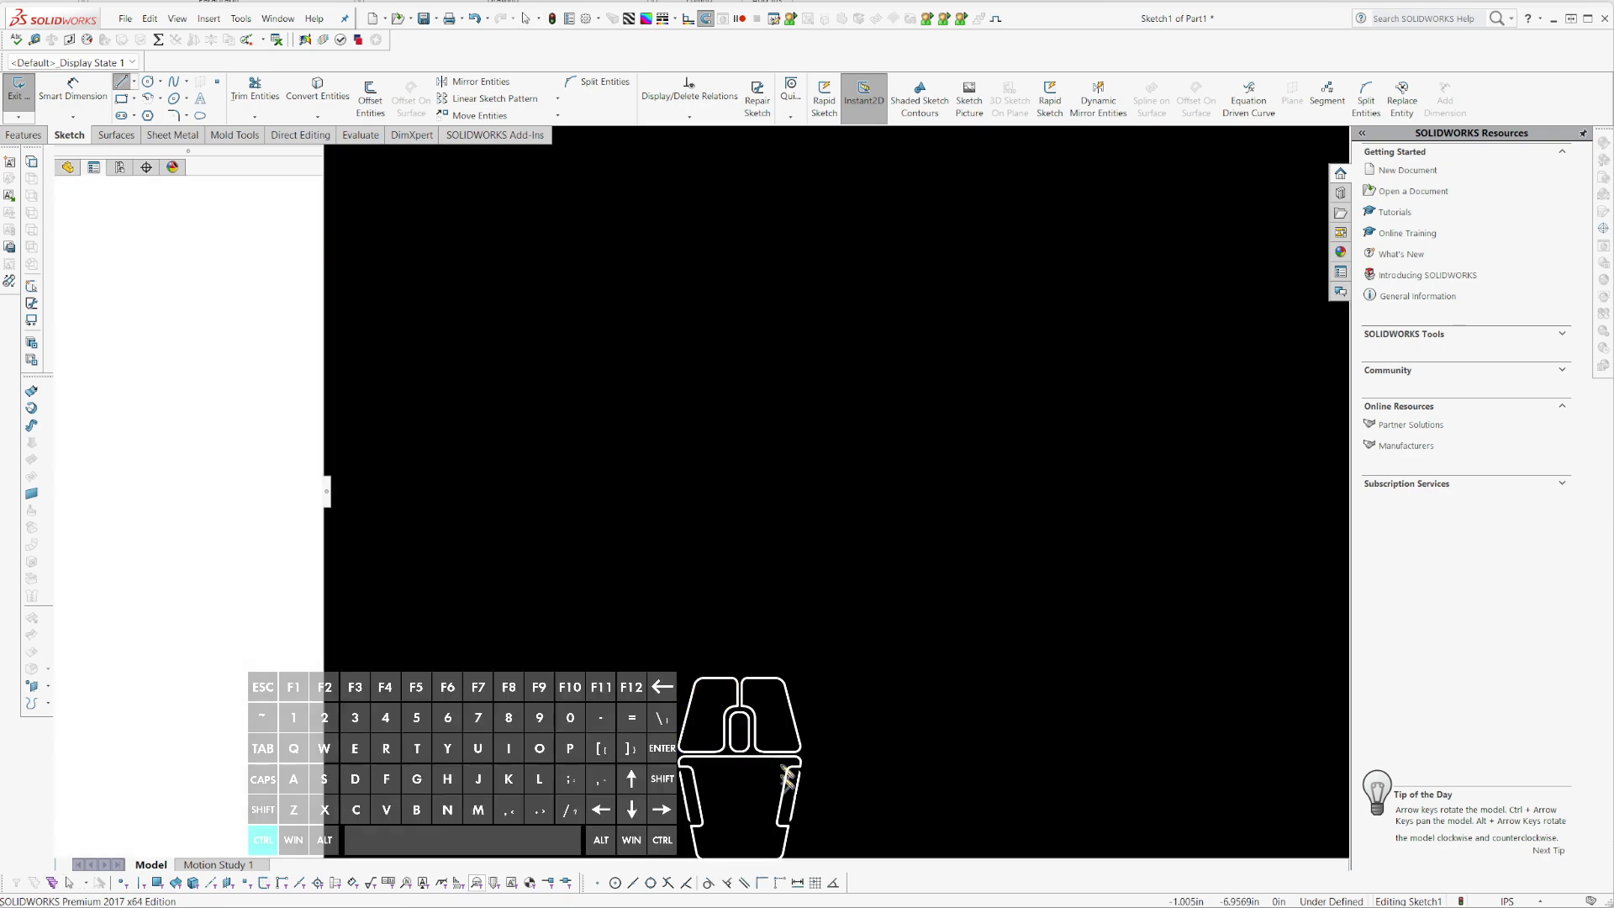
{"action": "left_click", "coordinate": [815, 469]}
{"action": "key", "text": "Escape"}
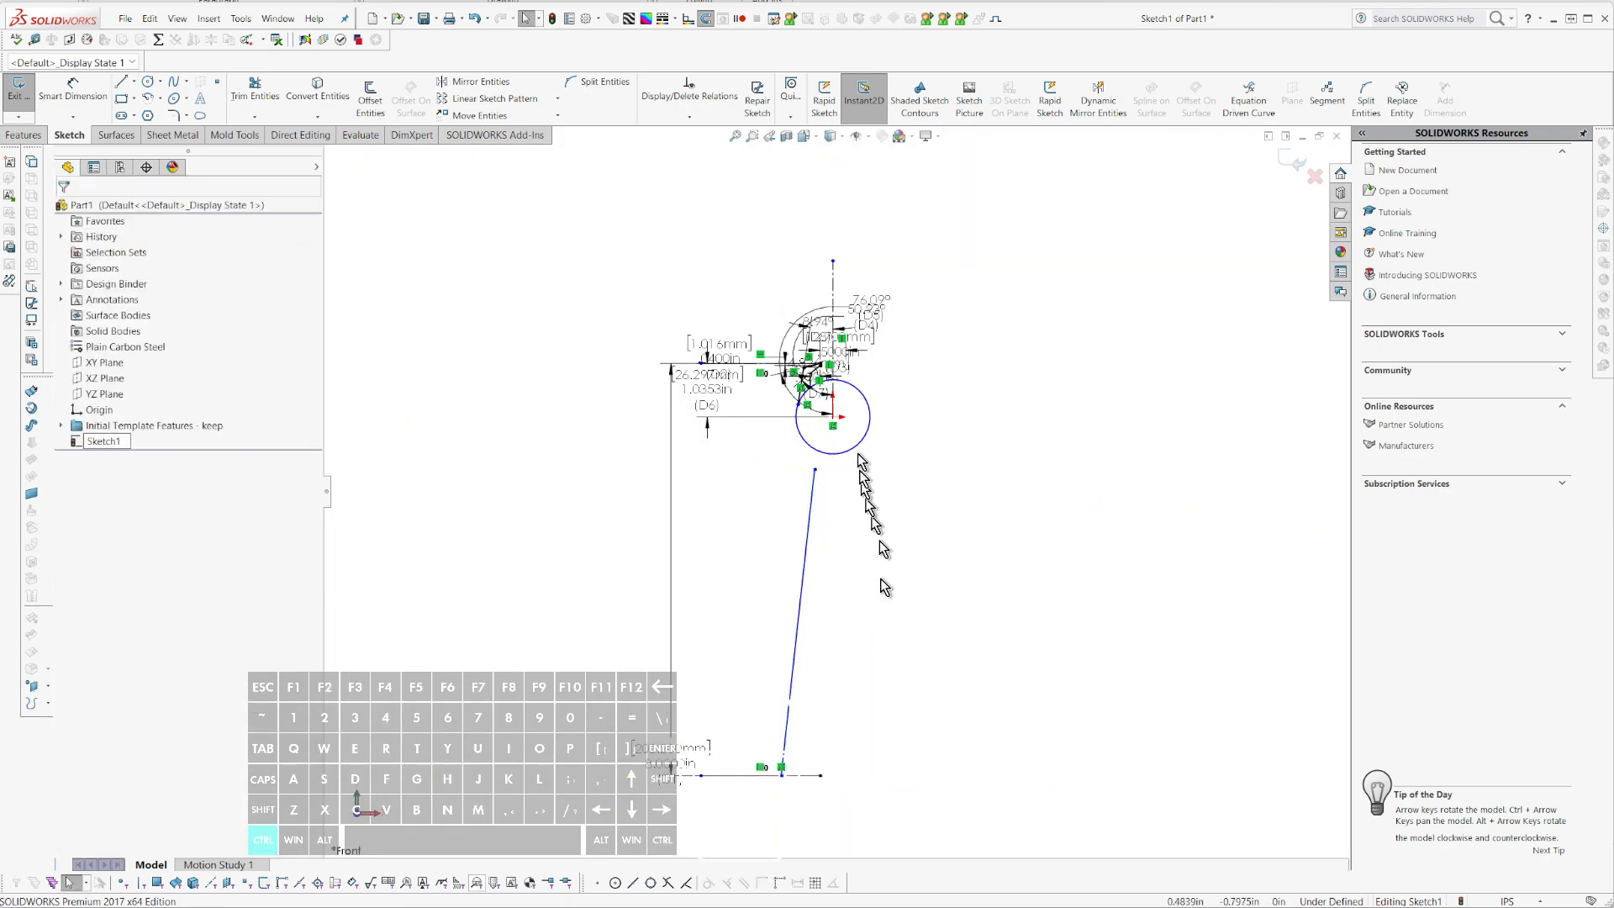
- Dimension the slanted line's lower endpoint 2 in horizontally from the vertical centerline
{"action": "key", "text": "d"}
{"action": "left_click", "coordinate": [788, 717]}
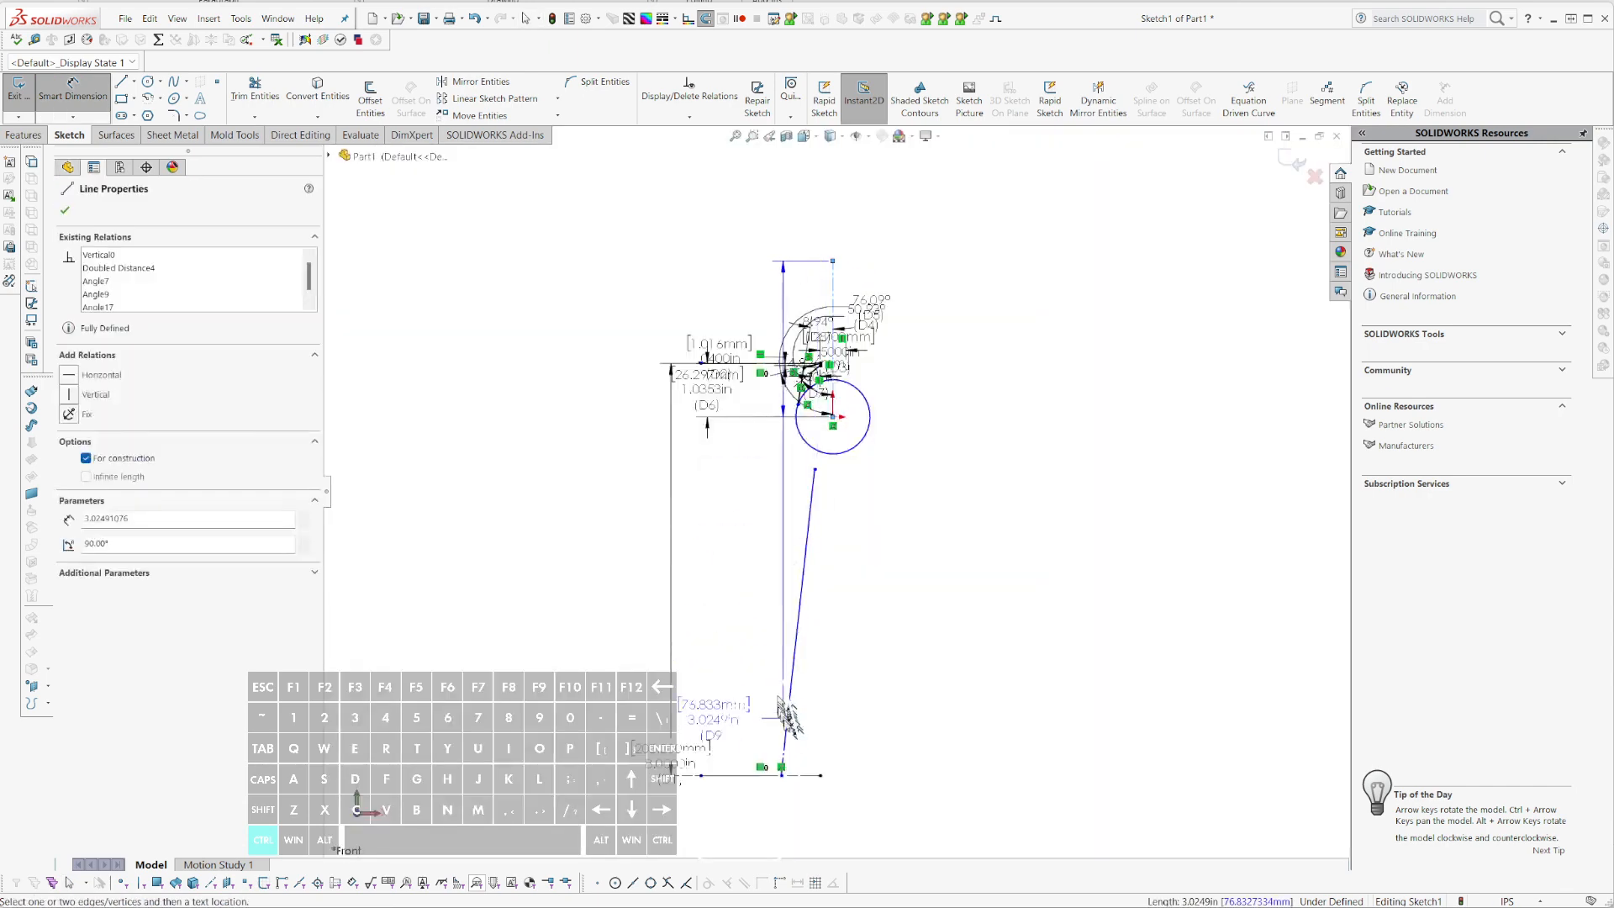
{"action": "left_click", "coordinate": [782, 775]}
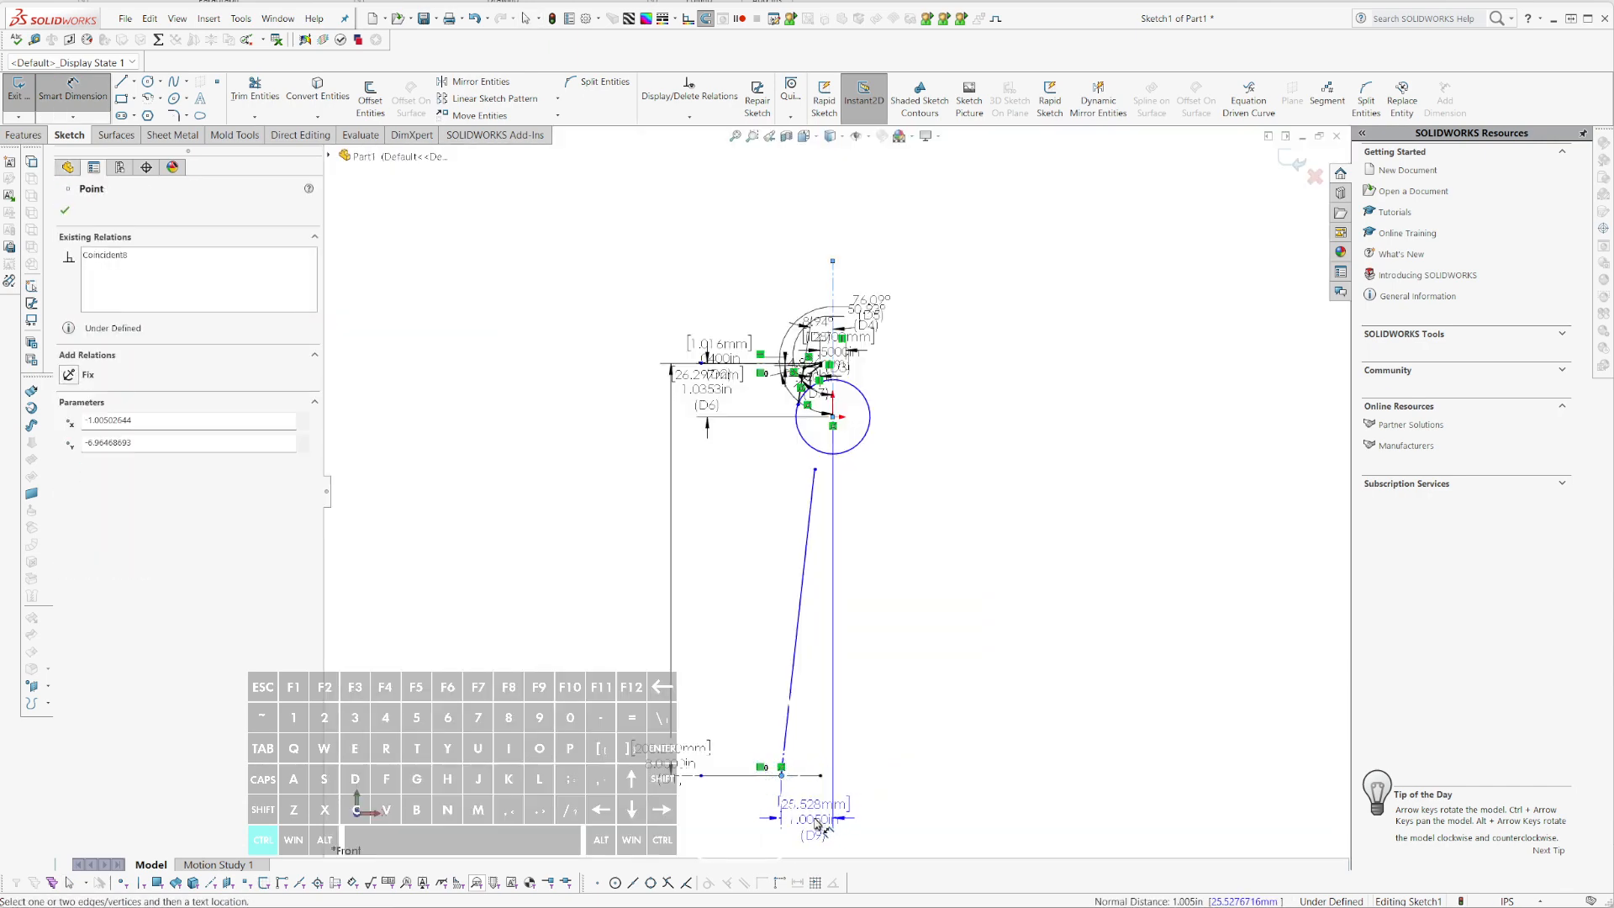
{"action": "left_click", "coordinate": [821, 827]}
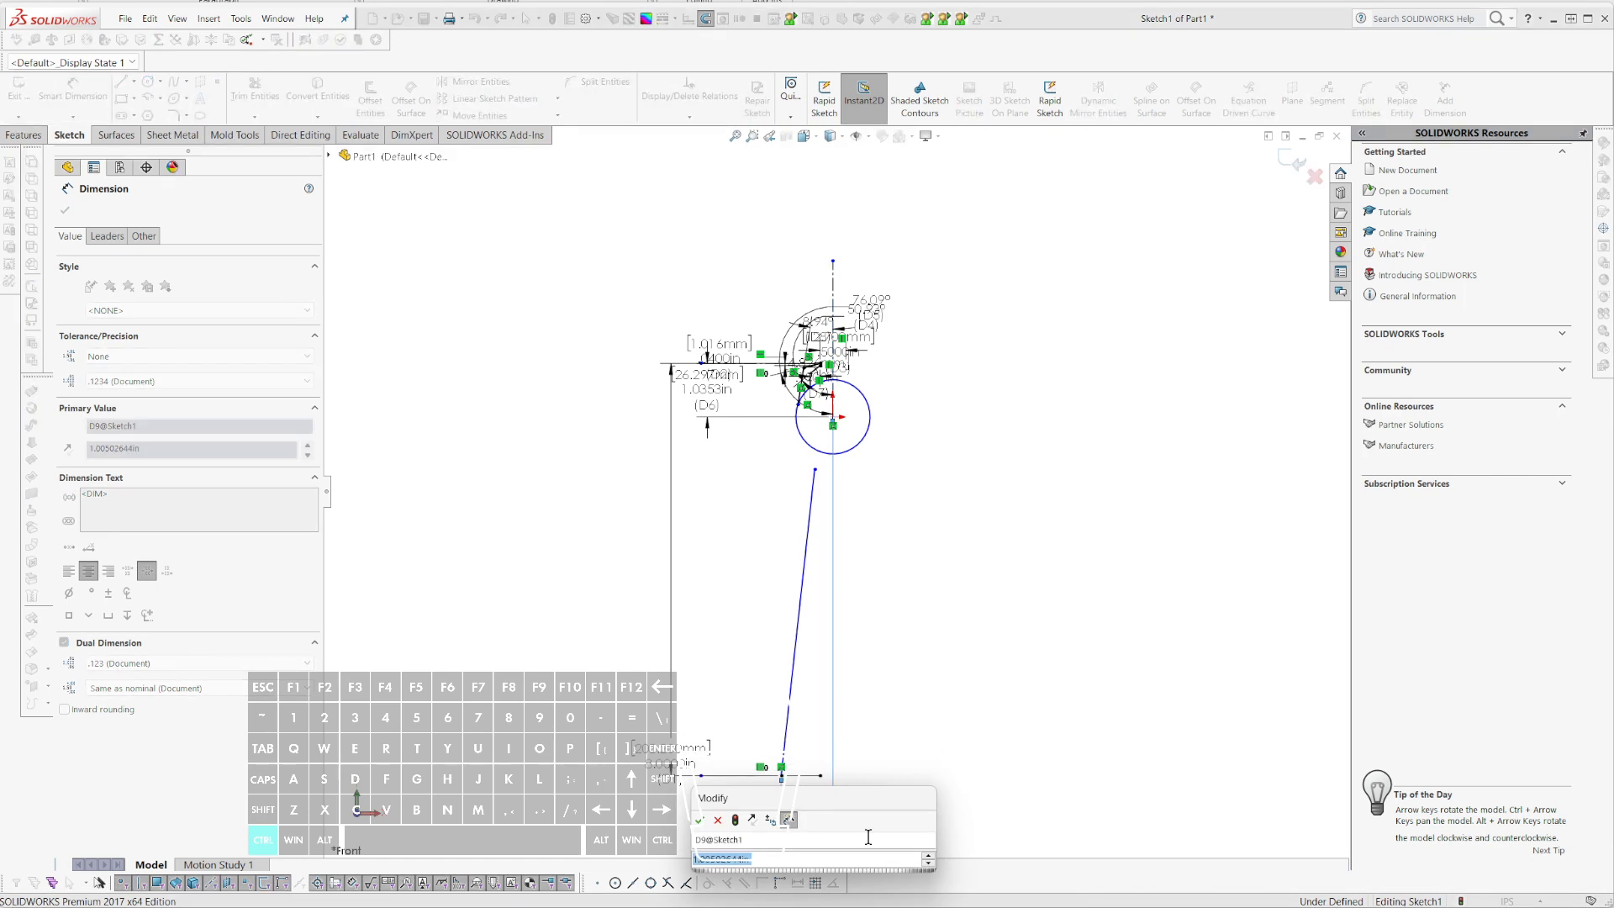
{"action": "type", "text": "2"}
{"action": "key", "text": "Return"}
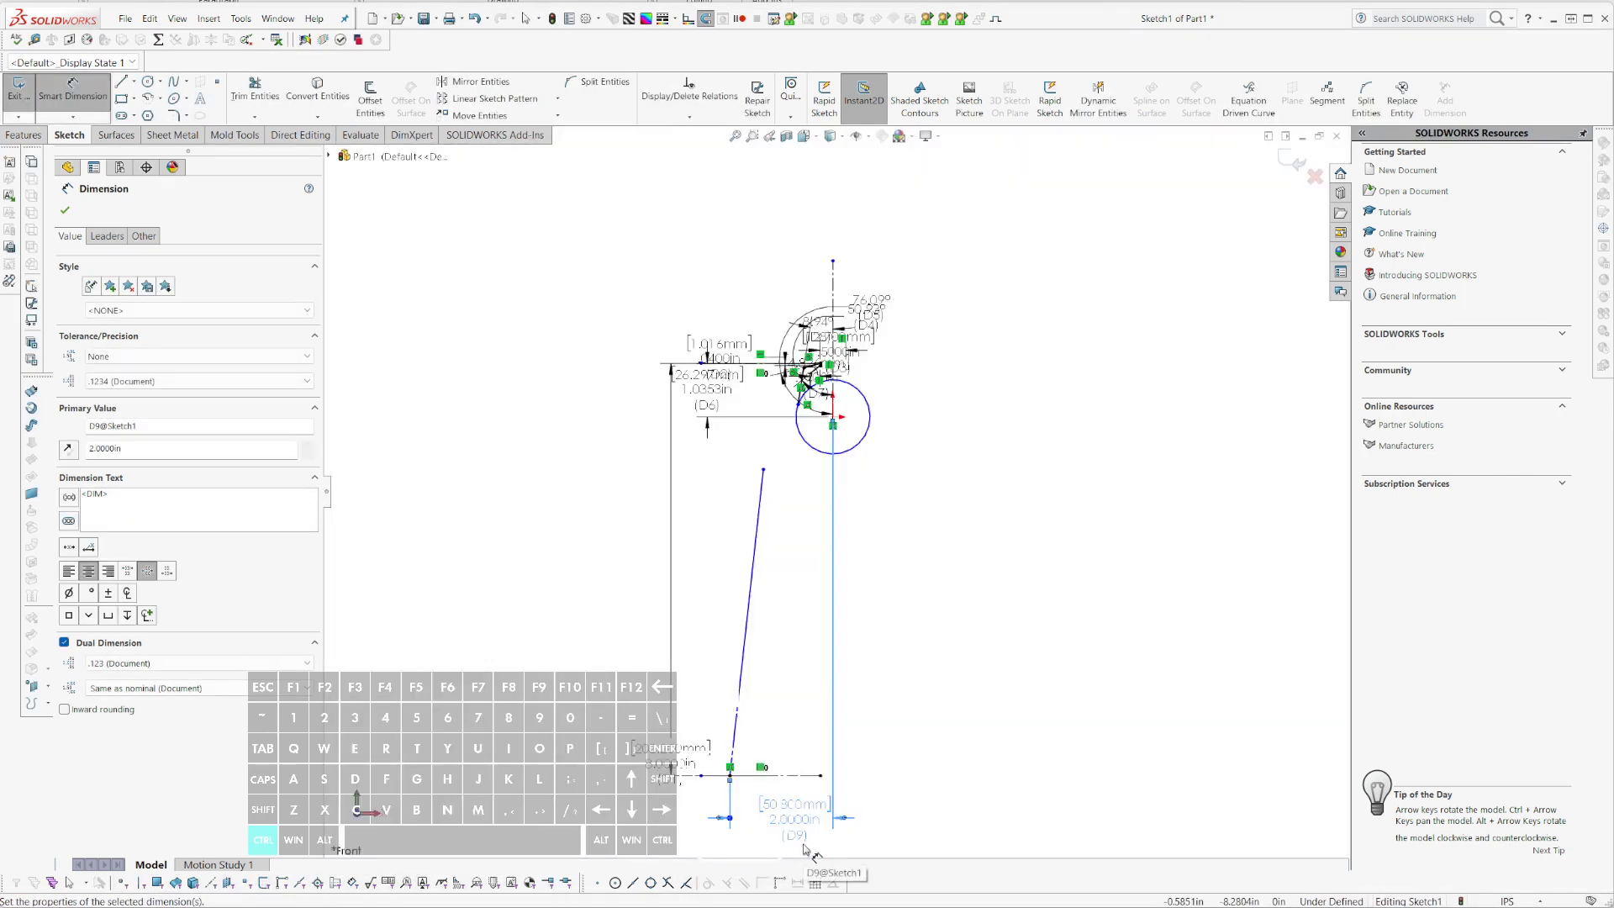
- Attach the slanted line's upper endpoint to the left side of the circle
{"action": "scroll", "coordinate": [731, 551], "scroll_direction": "down", "scroll_amount": 4}
{"action": "key", "text": "Escape"}
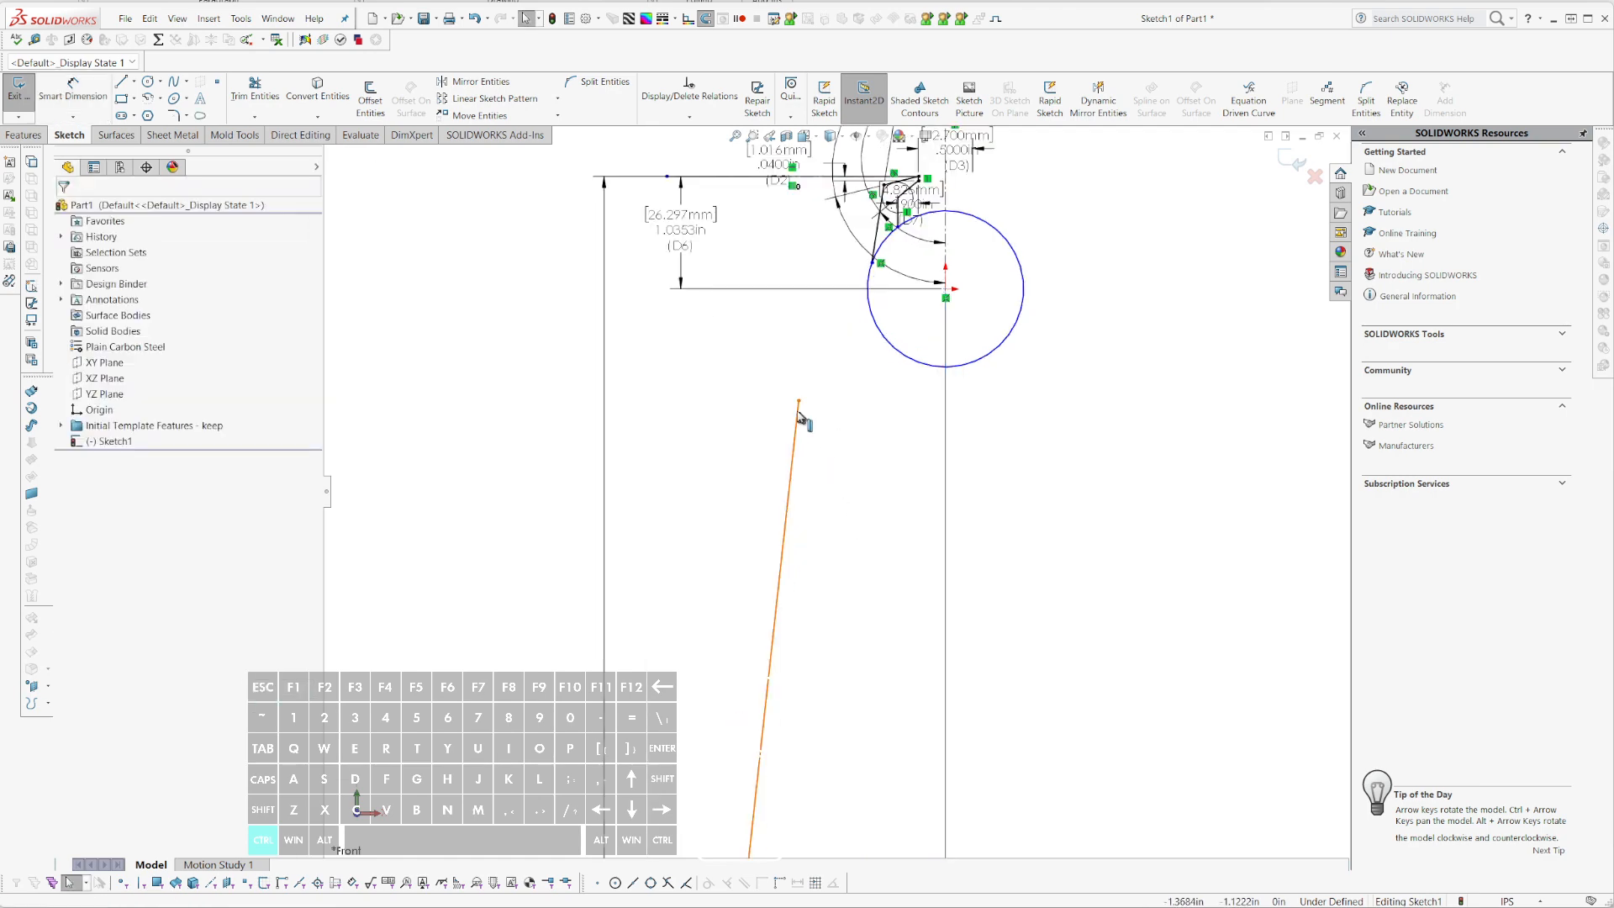
{"action": "left_click_drag", "start_coordinate": [800, 403], "coordinate": [867, 307]}
{"action": "key", "text": "Escape"}
- Sketch a short horizontal line leftward from the slanted line's lower endpoint, along the lower construction line
{"action": "scroll", "coordinate": [1015, 577], "scroll_direction": "up", "scroll_amount": 5}
{"action": "scroll", "coordinate": [843, 656], "scroll_direction": "down", "scroll_amount": 4}
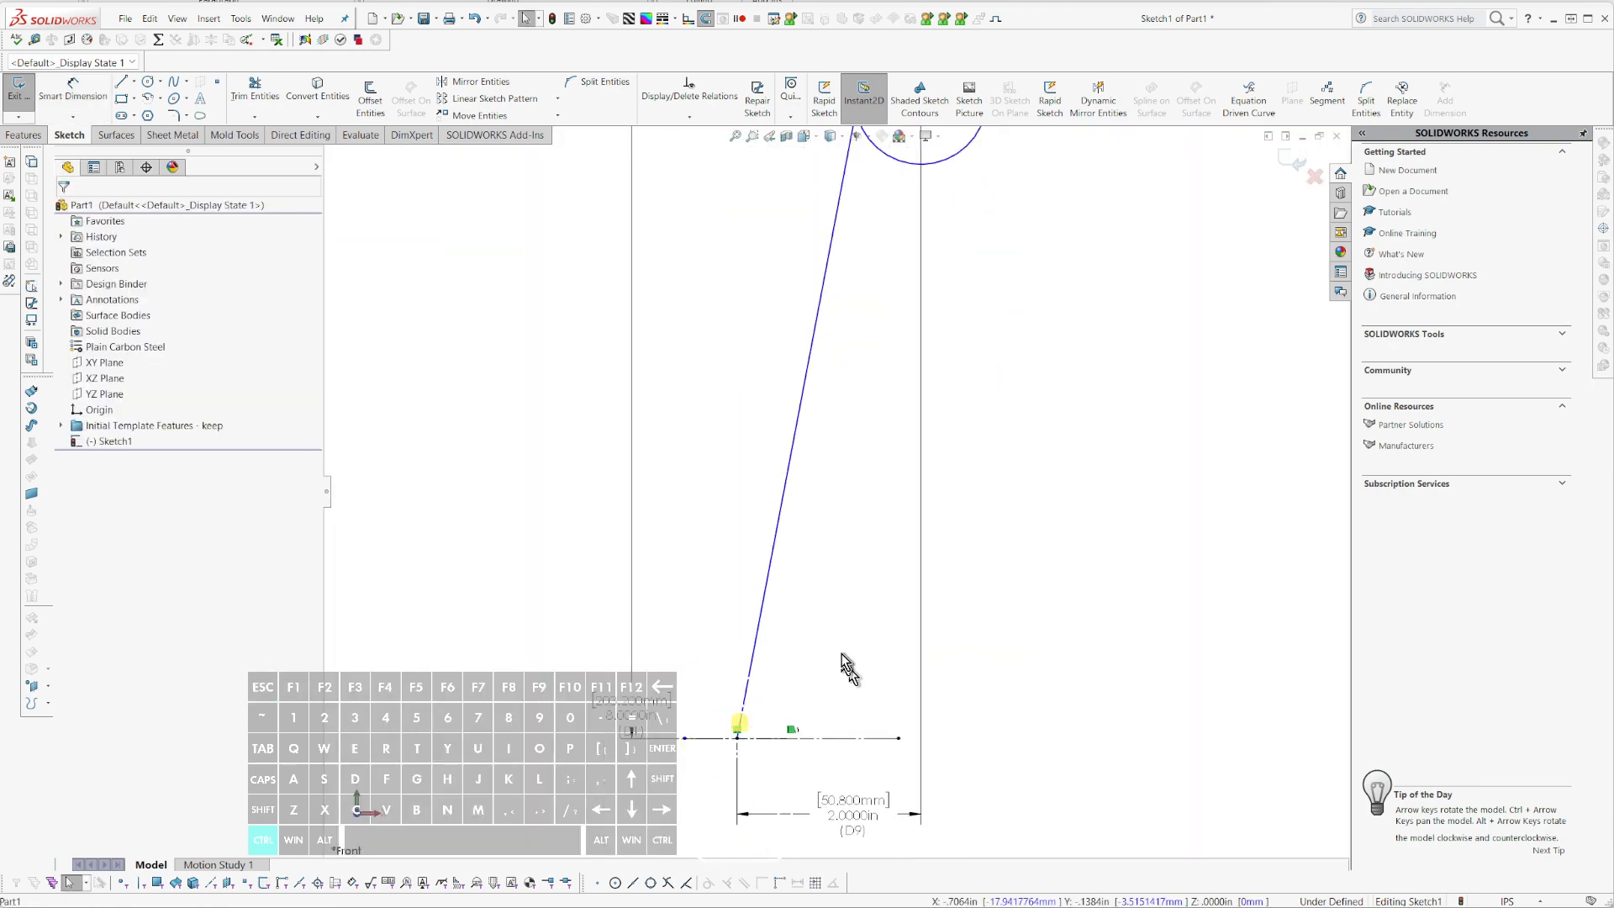
{"action": "scroll", "coordinate": [844, 656], "scroll_direction": "up", "scroll_amount": 5}
{"action": "scroll", "coordinate": [846, 656], "scroll_direction": "down", "scroll_amount": 4}
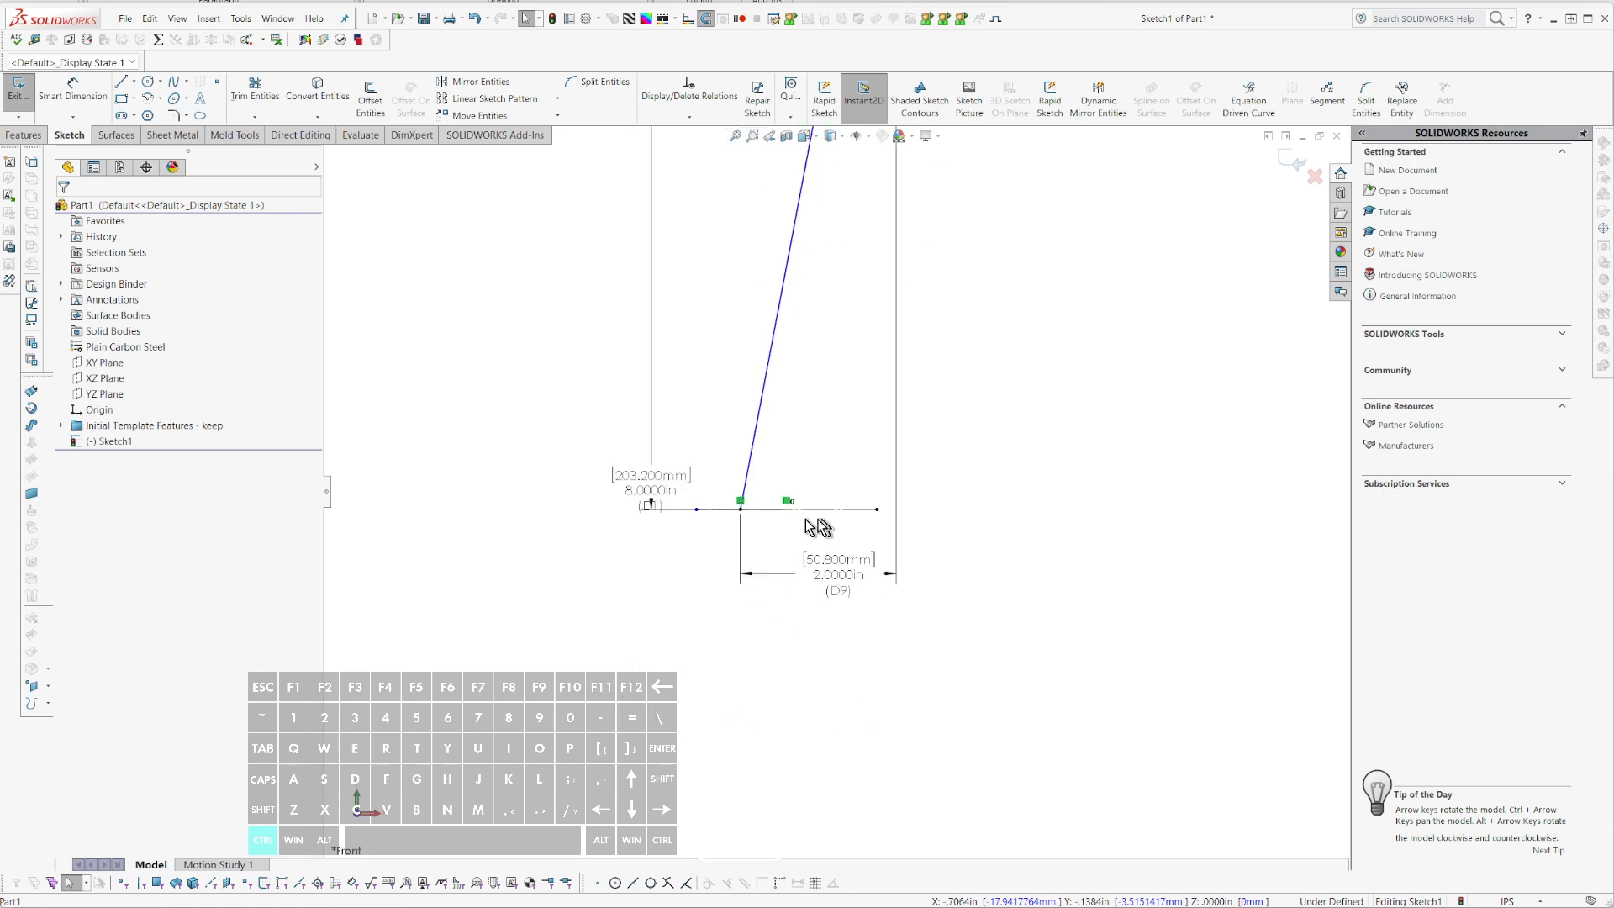
{"action": "scroll", "coordinate": [773, 506], "scroll_direction": "up", "scroll_amount": 2}
{"action": "scroll", "coordinate": [772, 504], "scroll_direction": "down", "scroll_amount": 2}
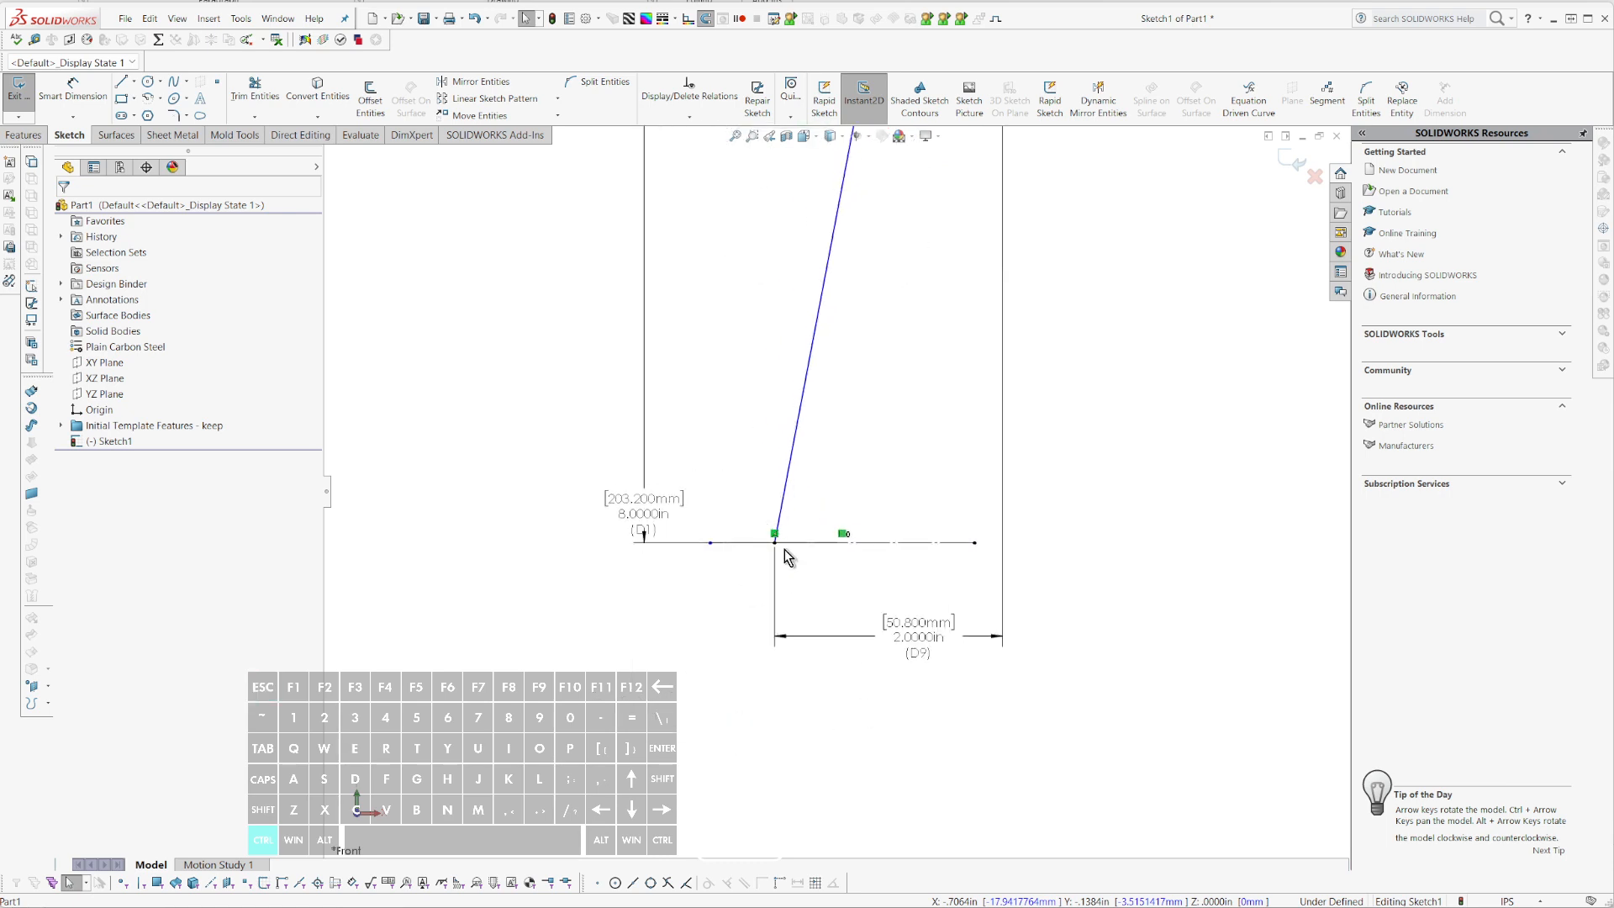
{"action": "key", "text": "l"}
{"action": "left_click", "coordinate": [774, 542]}
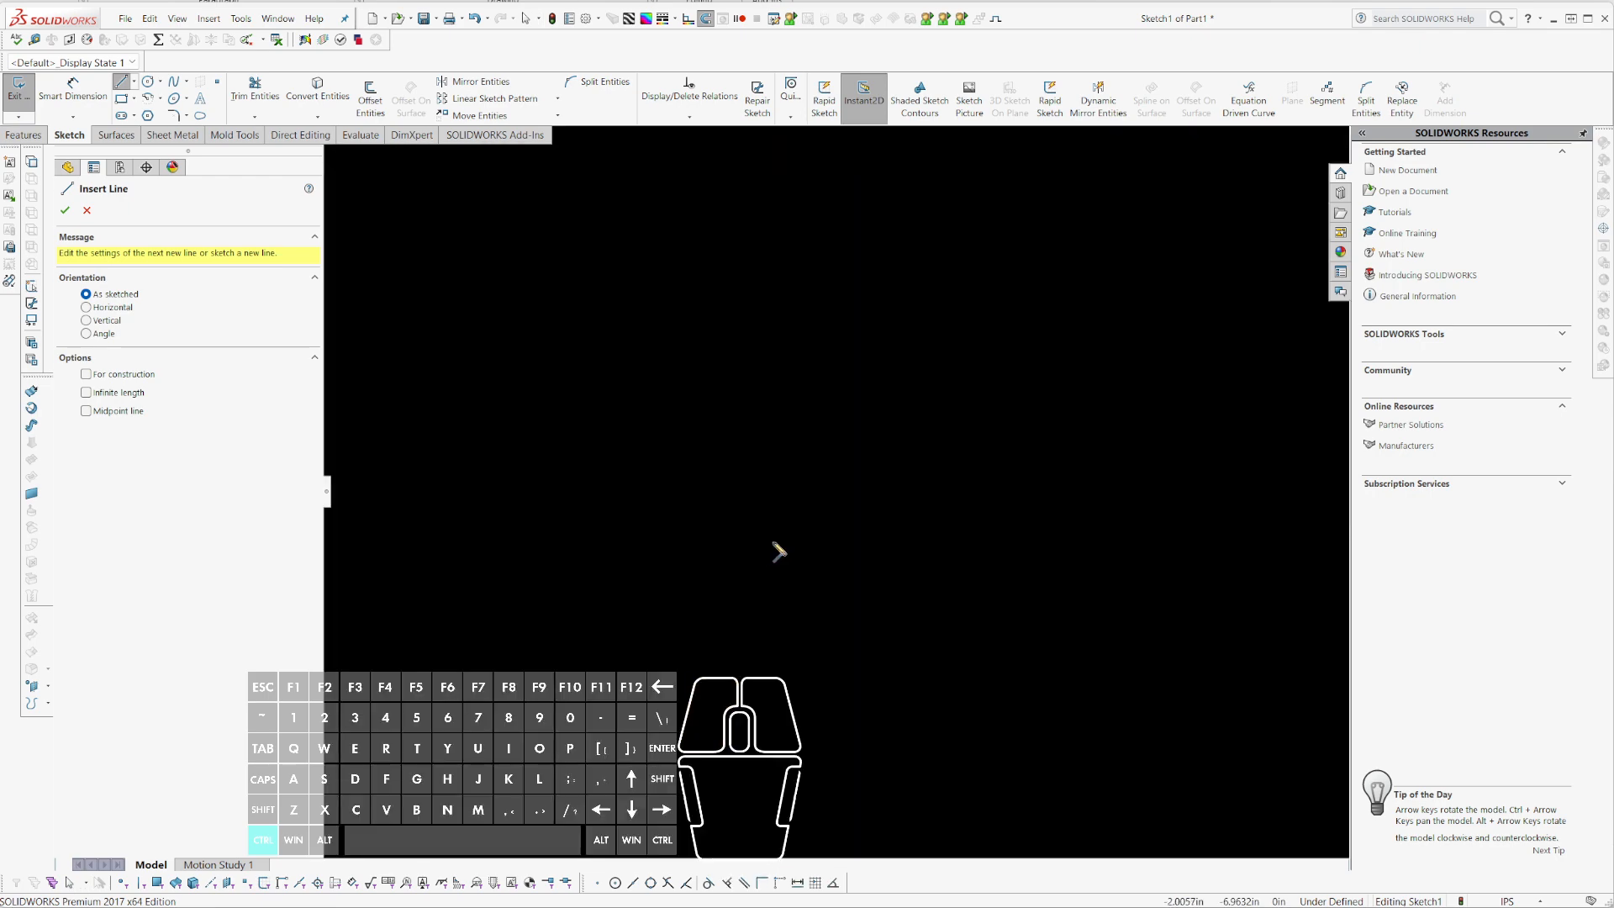
{"action": "left_click", "coordinate": [747, 542]}
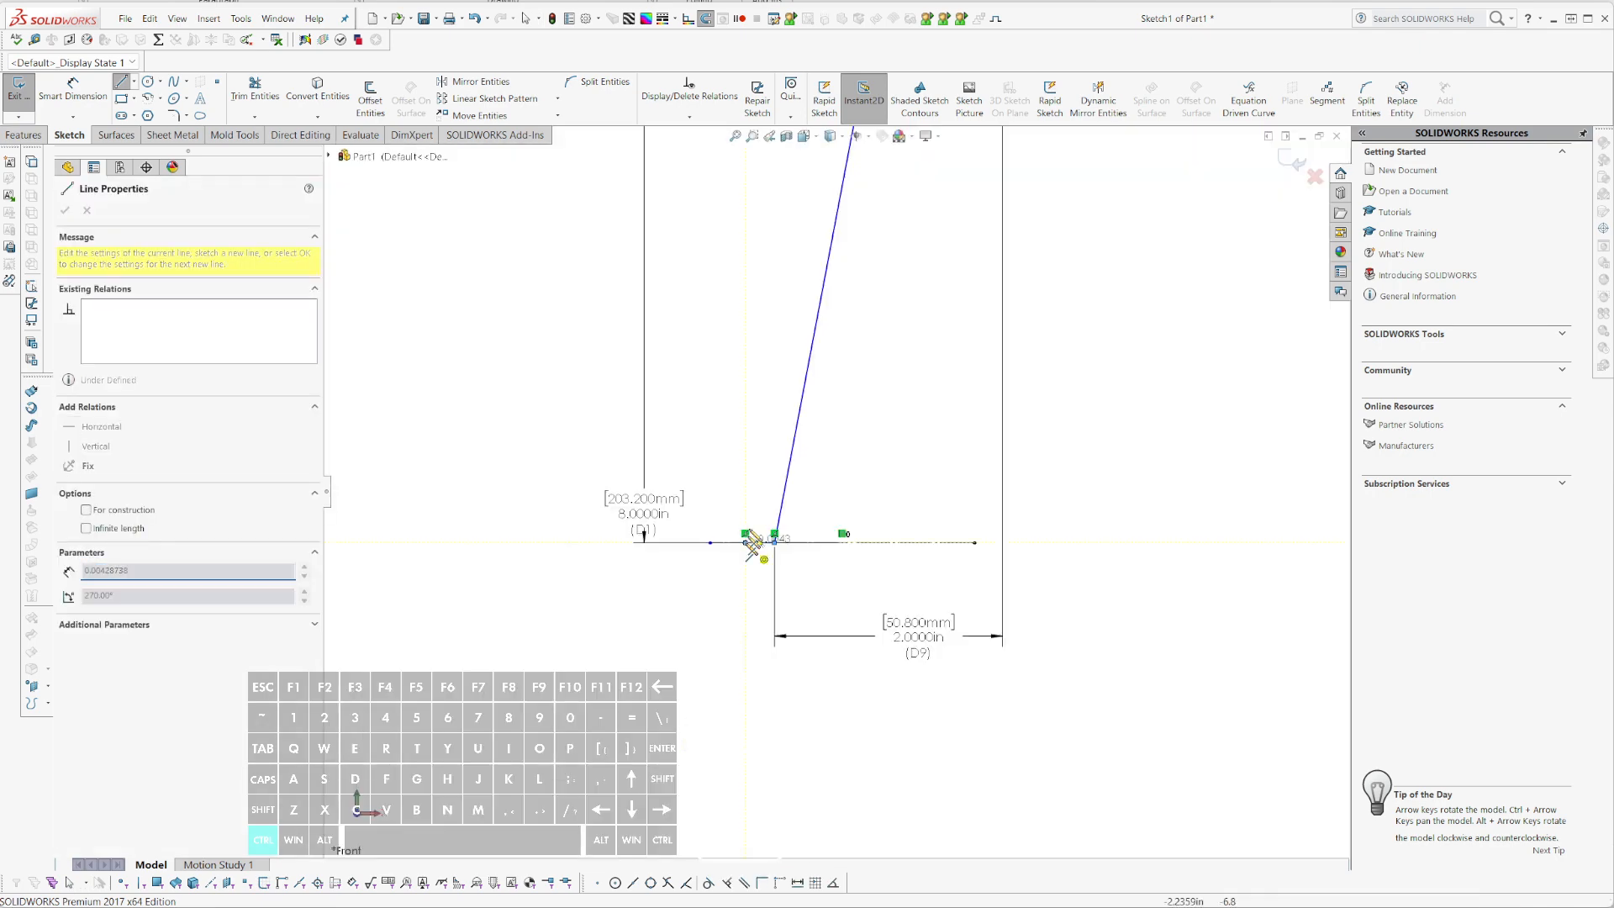
{"action": "scroll", "coordinate": [761, 504], "scroll_direction": "up", "scroll_amount": 2}
{"action": "scroll", "coordinate": [869, 245], "scroll_direction": "up", "scroll_amount": 3}
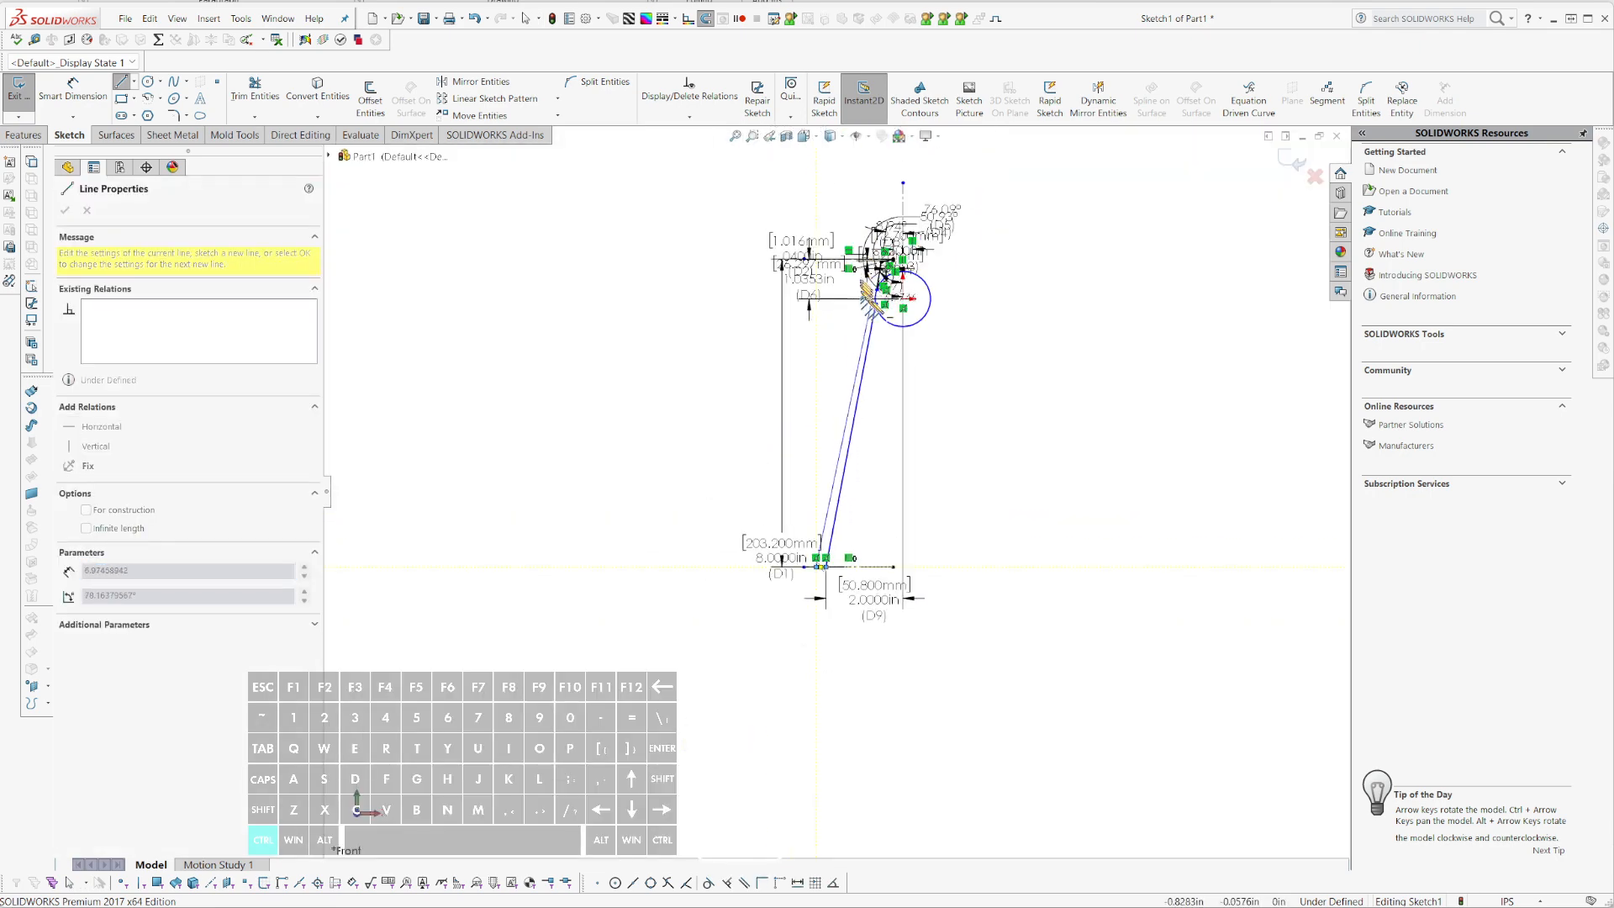
{"action": "scroll", "coordinate": [877, 258], "scroll_direction": "down", "scroll_amount": 3}
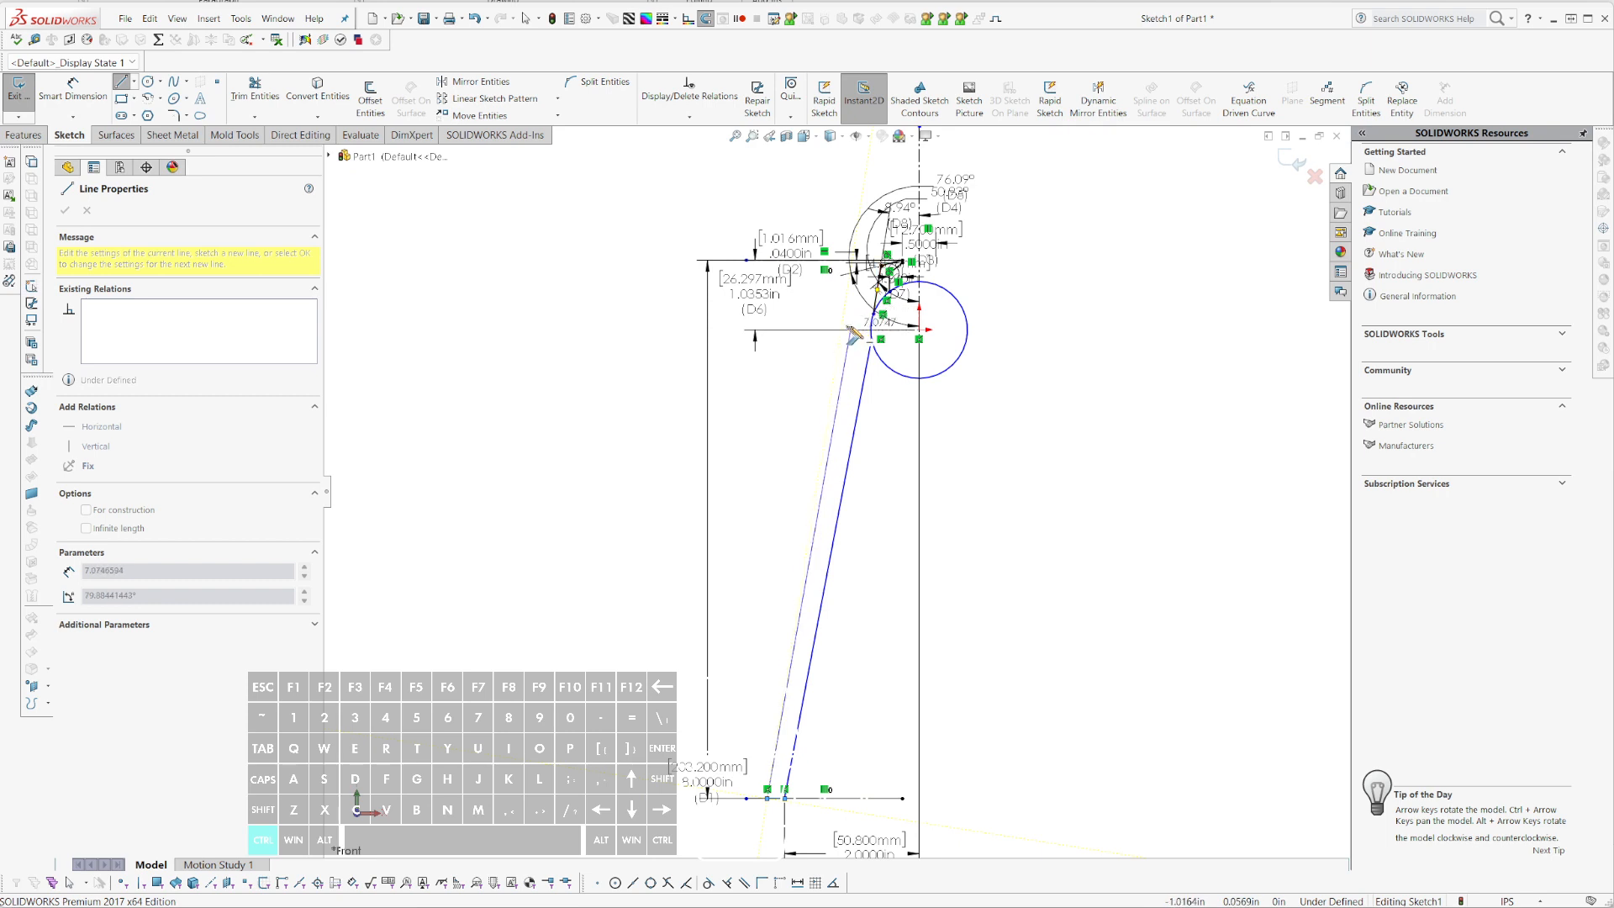
{"action": "left_click", "coordinate": [871, 339]}
{"action": "key", "text": "Escape"}
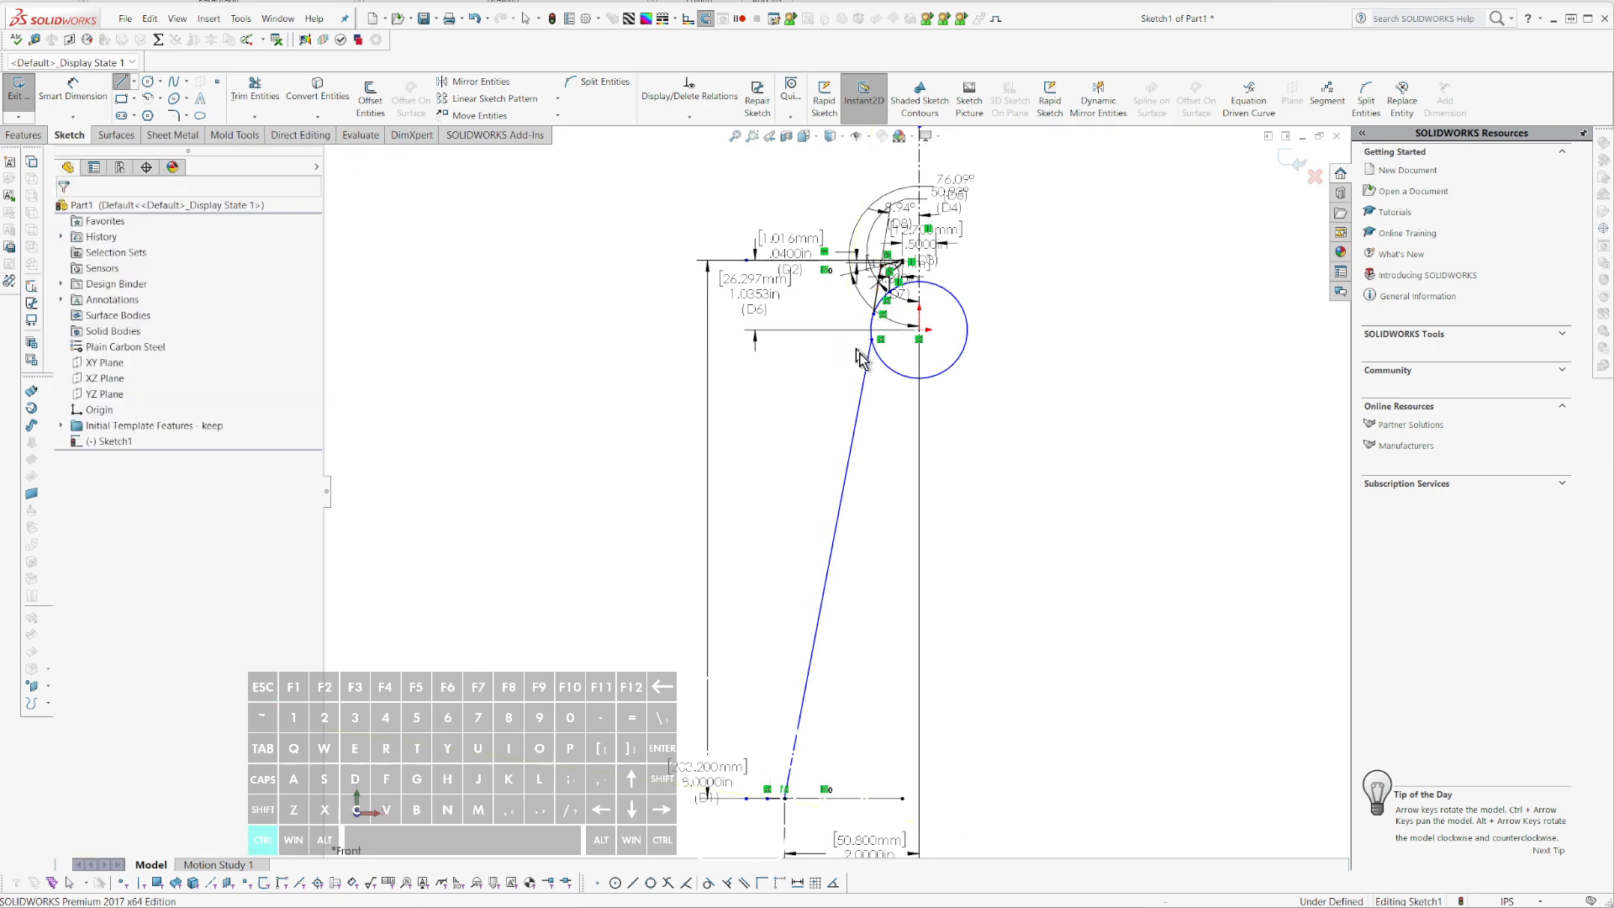
- Reposition the slanted line's upper endpoint to the circle's lower left, at about X -0.485 in, Y -0.558 in
{"action": "left_click", "coordinate": [874, 347]}
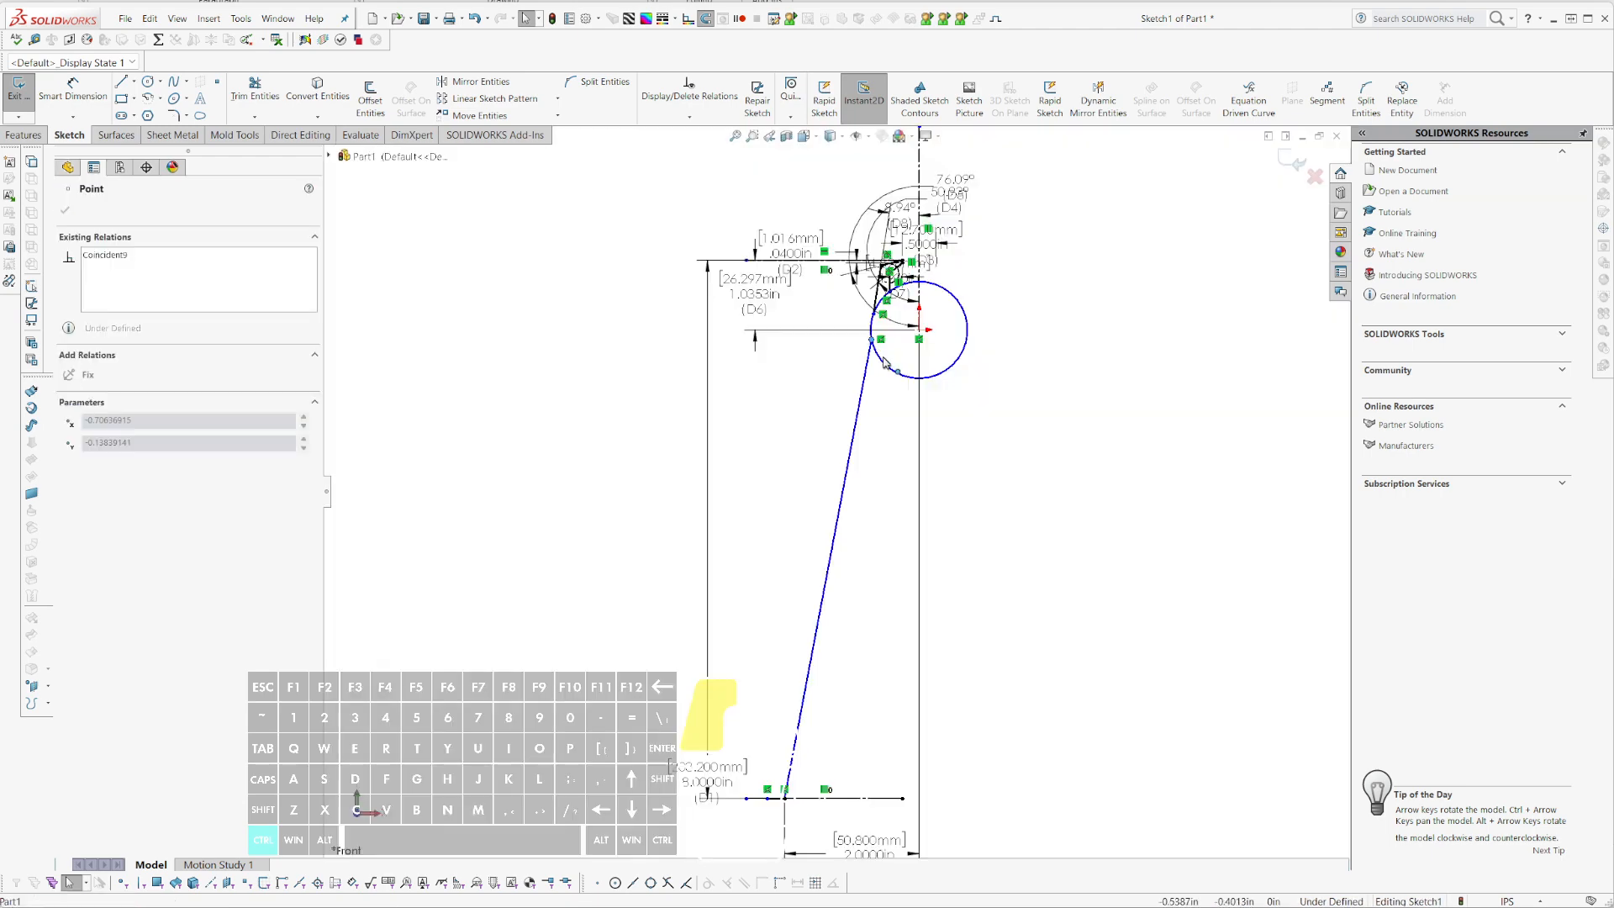
{"action": "scroll", "coordinate": [903, 343], "scroll_direction": "down", "scroll_amount": 3}
{"action": "middle_click_drag", "start_coordinate": [904, 343], "coordinate": [897, 363], "text": "ctrl"}
{"action": "left_click", "coordinate": [897, 363]}
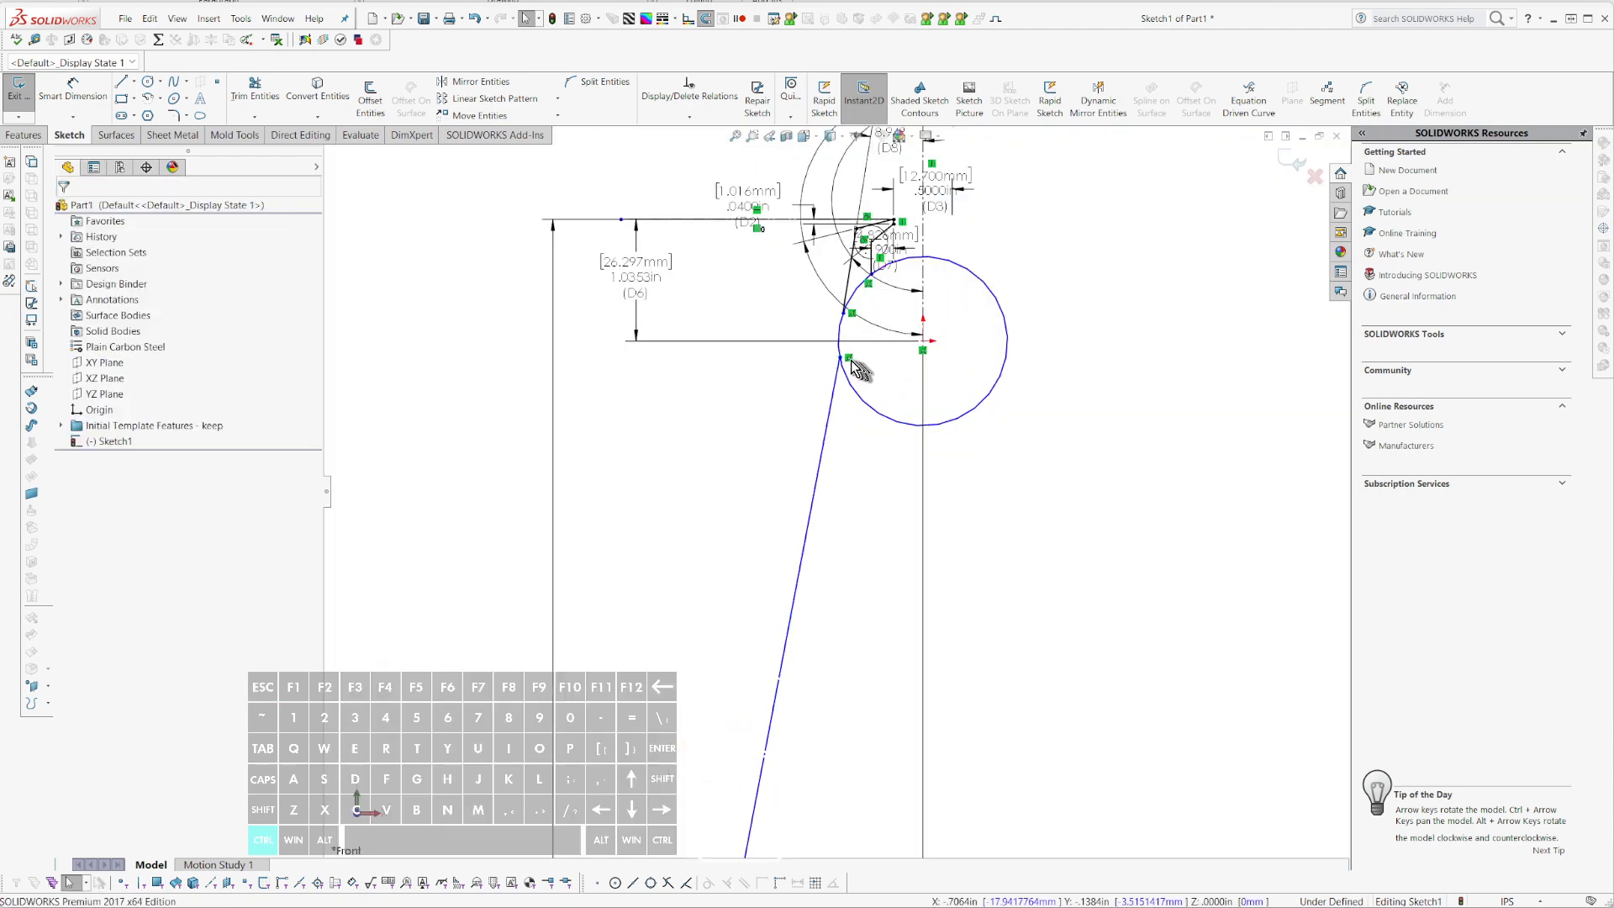
{"action": "left_click_drag", "start_coordinate": [841, 357], "coordinate": [867, 407]}
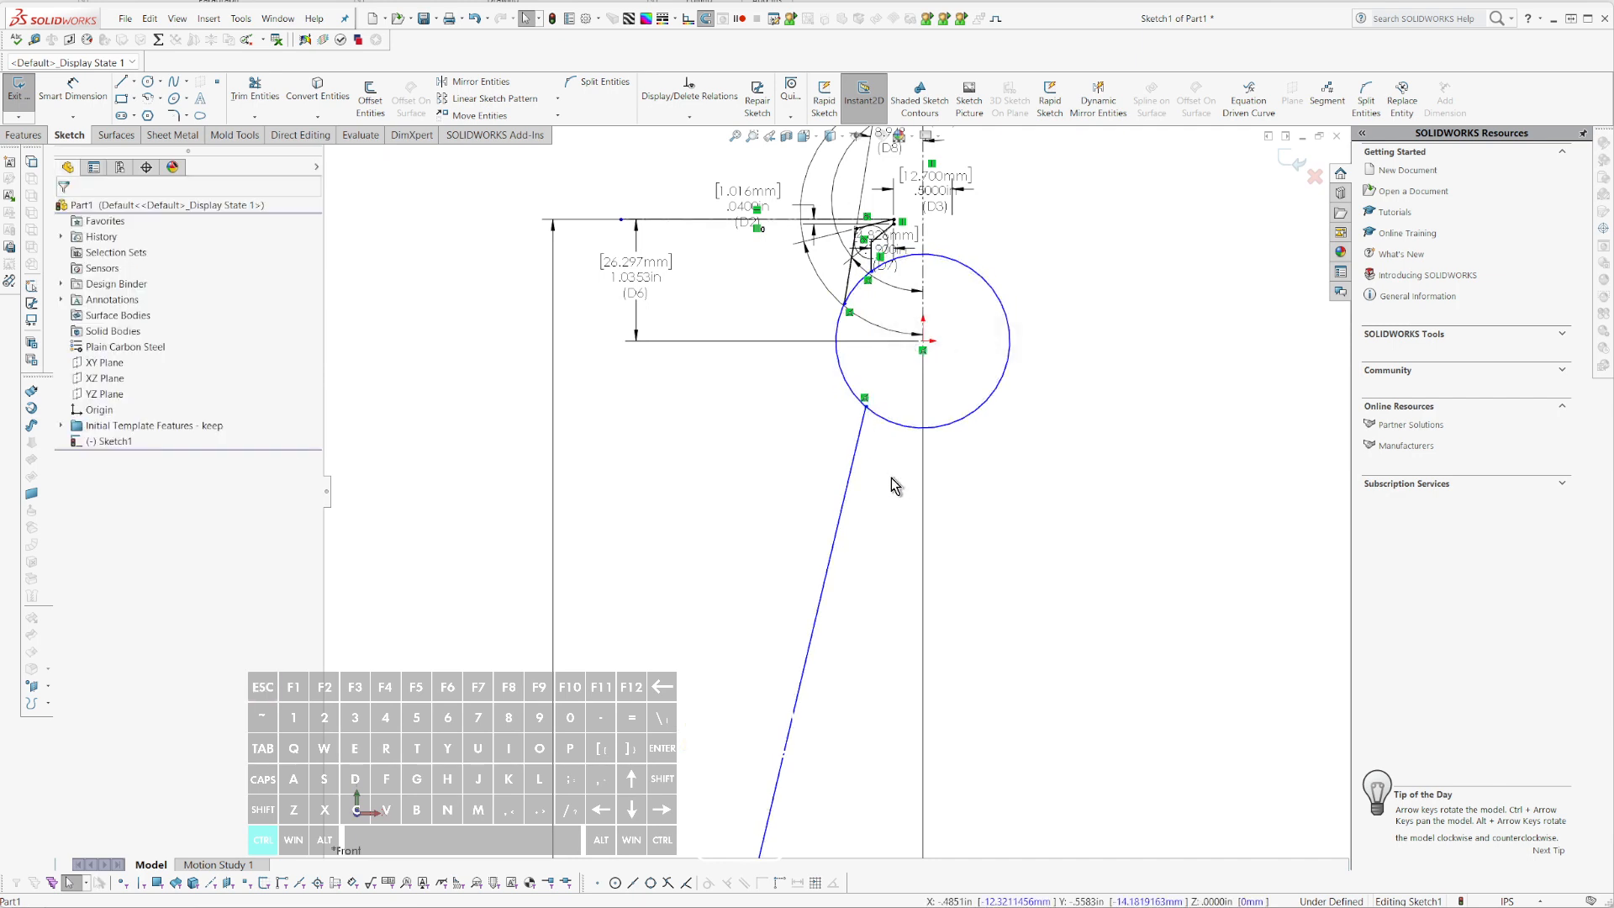
- Sketch the leg's outer line from the circle's left side down to the left end of the short horizontal line
{"action": "scroll", "coordinate": [894, 486], "scroll_direction": "up", "scroll_amount": 3}
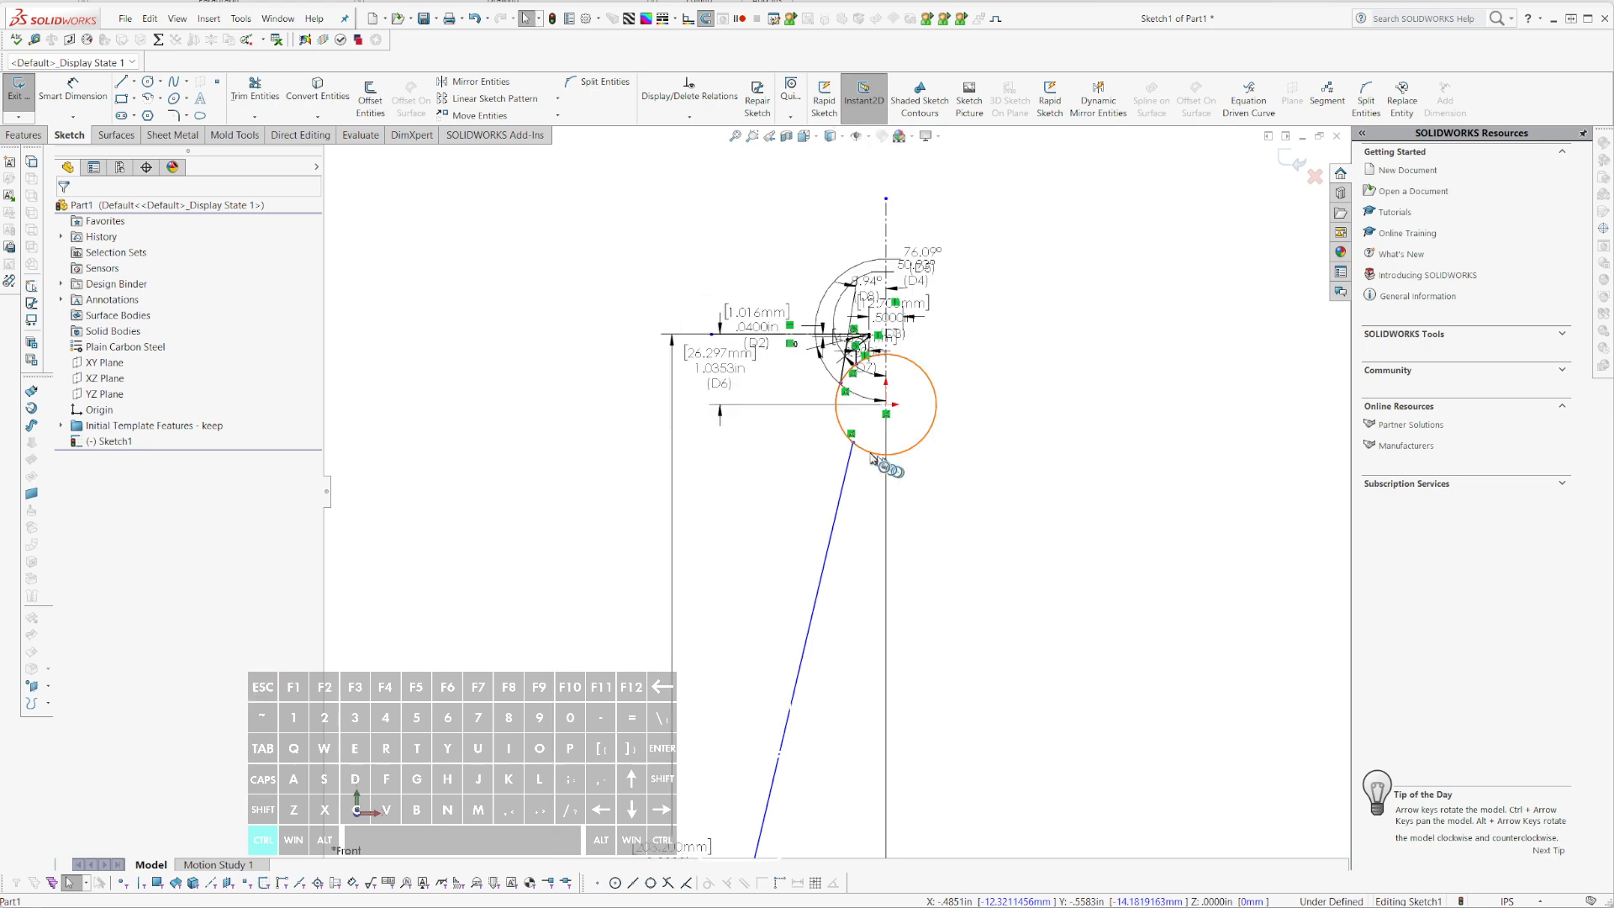
{"action": "key", "text": "l"}
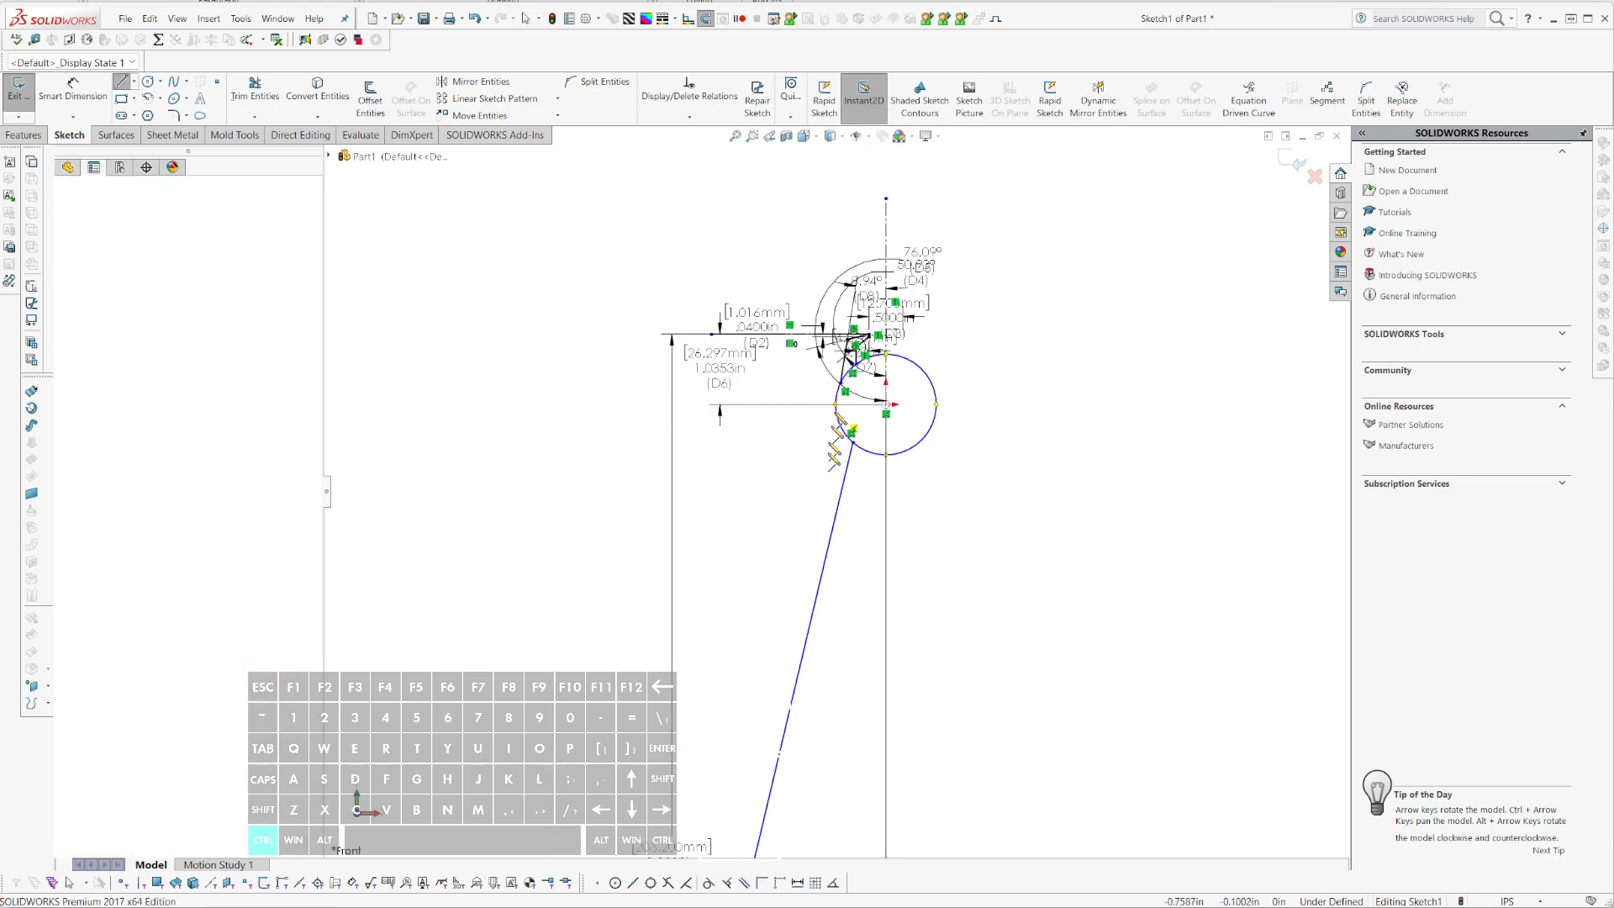
{"action": "left_click", "coordinate": [835, 404]}
{"action": "scroll", "coordinate": [819, 508], "scroll_direction": "up", "scroll_amount": 4}
{"action": "scroll", "coordinate": [795, 631], "scroll_direction": "down", "scroll_amount": 5}
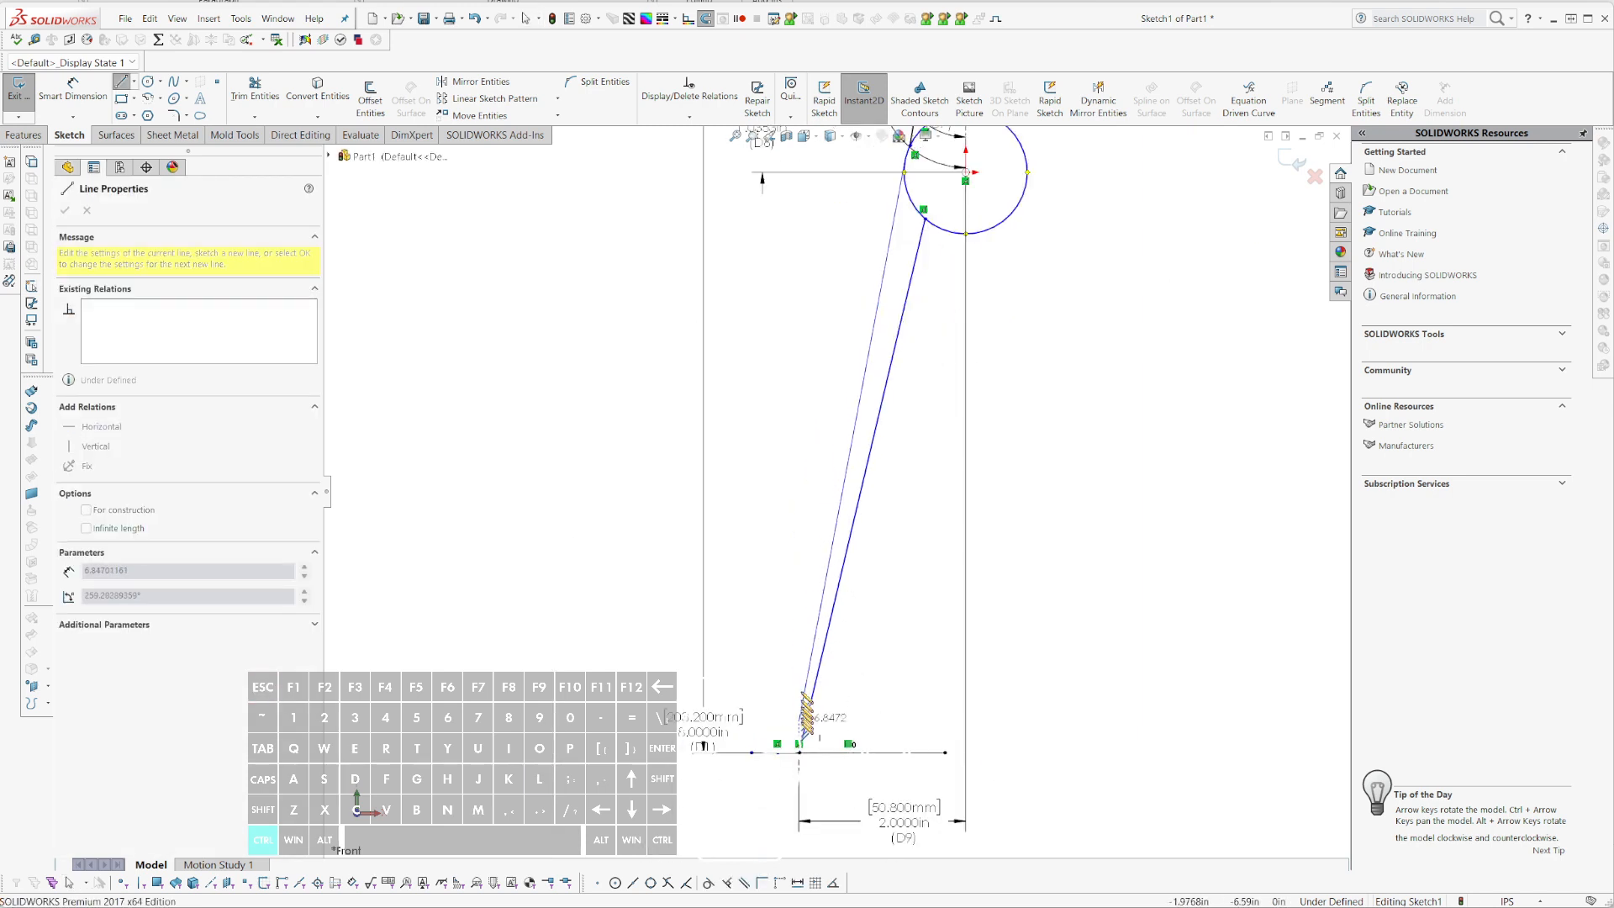
{"action": "left_click", "coordinate": [782, 752]}
{"action": "key", "text": "Escape"}
{"action": "scroll", "coordinate": [915, 504], "scroll_direction": "up", "scroll_amount": 4}
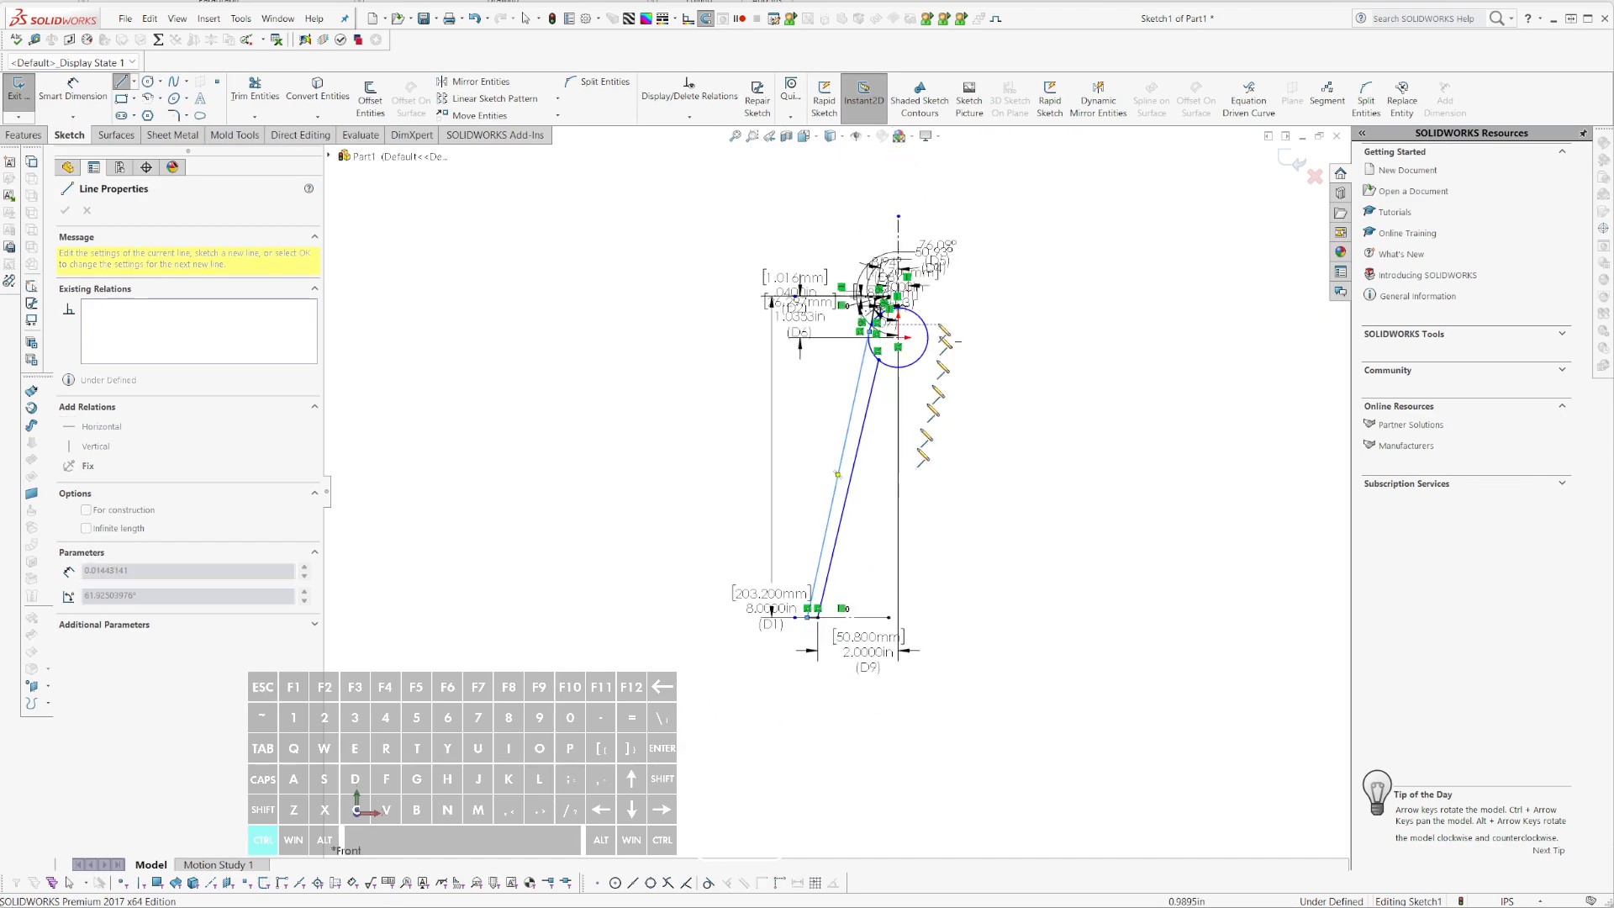
{"action": "scroll", "coordinate": [931, 404], "scroll_direction": "down", "scroll_amount": 5}
{"action": "key", "text": "Escape"}
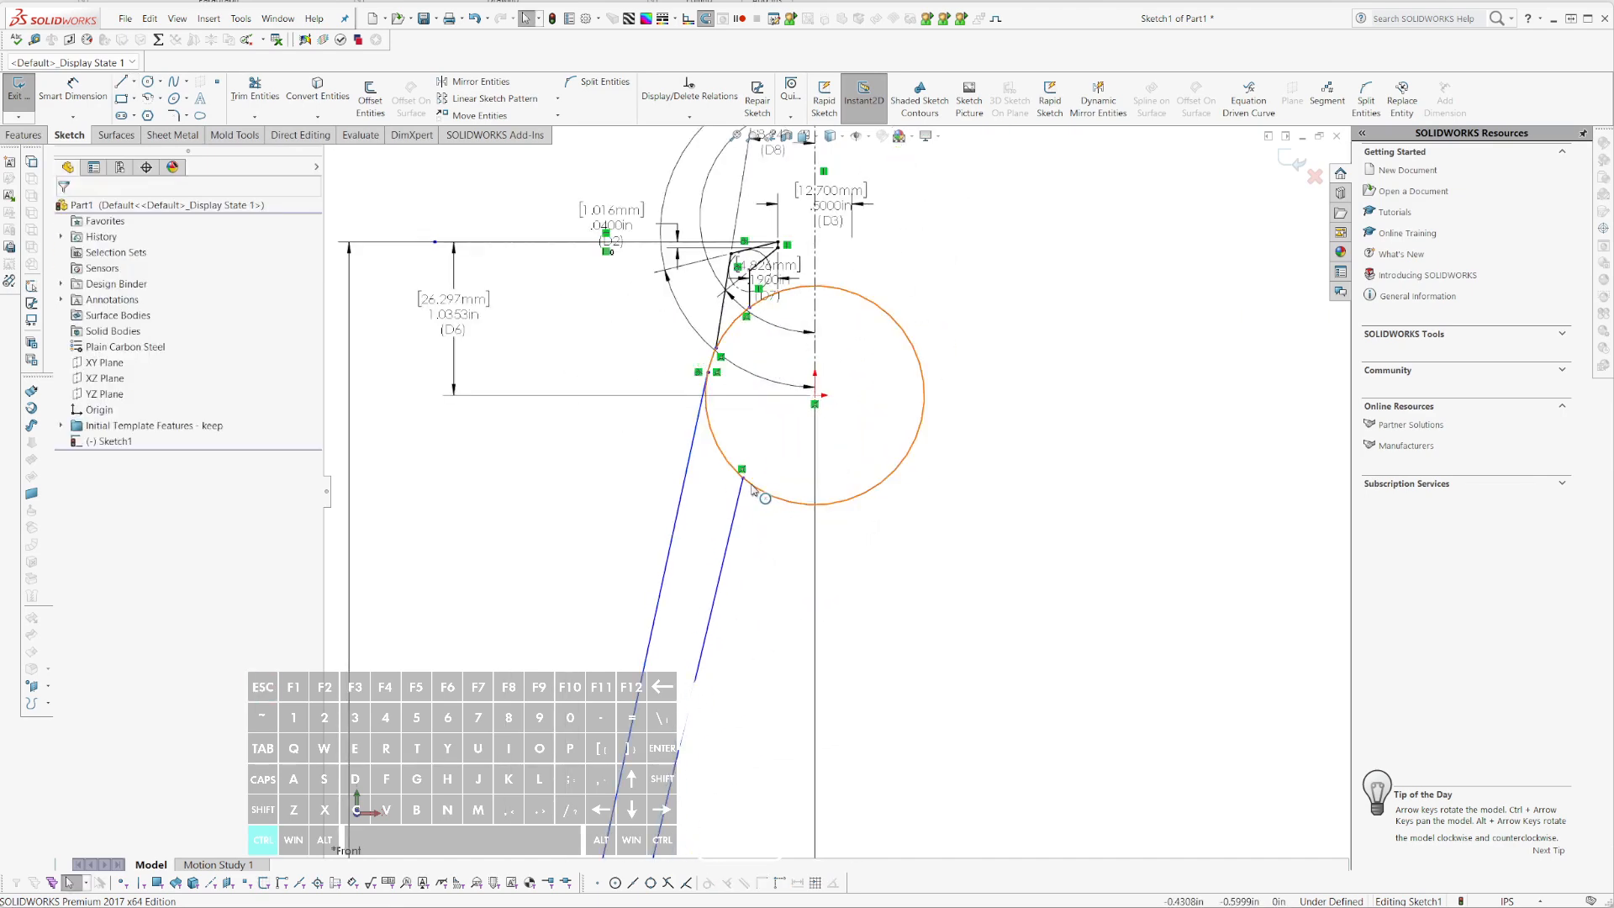
- Reposition the inner leg line's upper endpoint along the circle to about X -0.223 in, Y -0.684 in
{"action": "left_click_drag", "start_coordinate": [751, 489], "coordinate": [791, 519]}
{"action": "scroll", "coordinate": [791, 521], "scroll_direction": "up", "scroll_amount": 10}
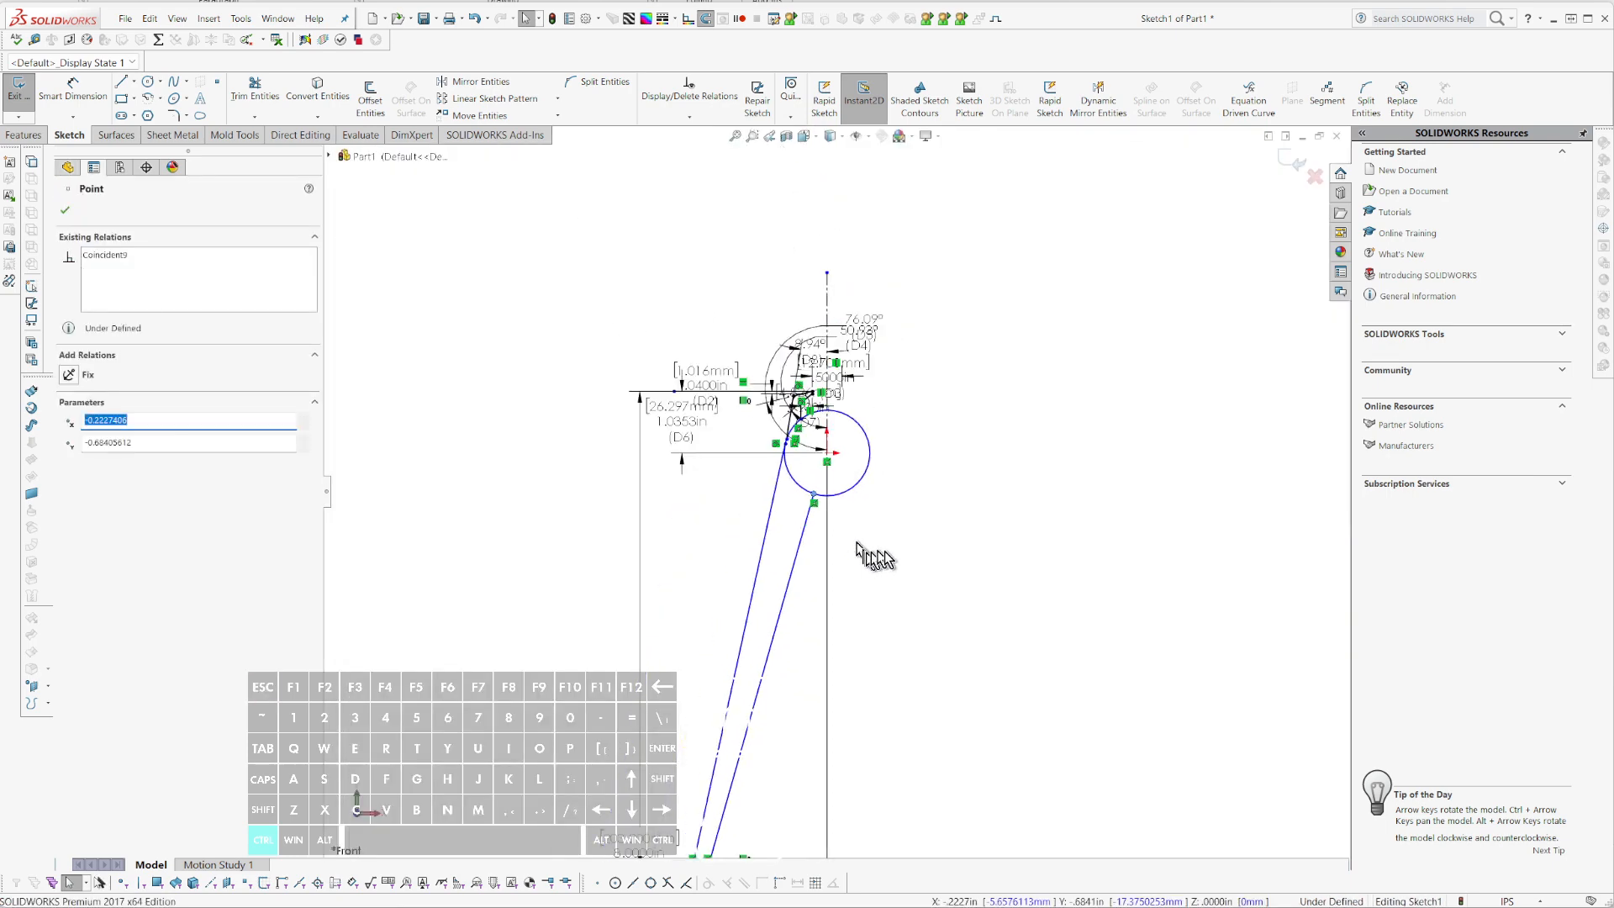
{"action": "scroll", "coordinate": [876, 529], "scroll_direction": "down", "scroll_amount": 8}
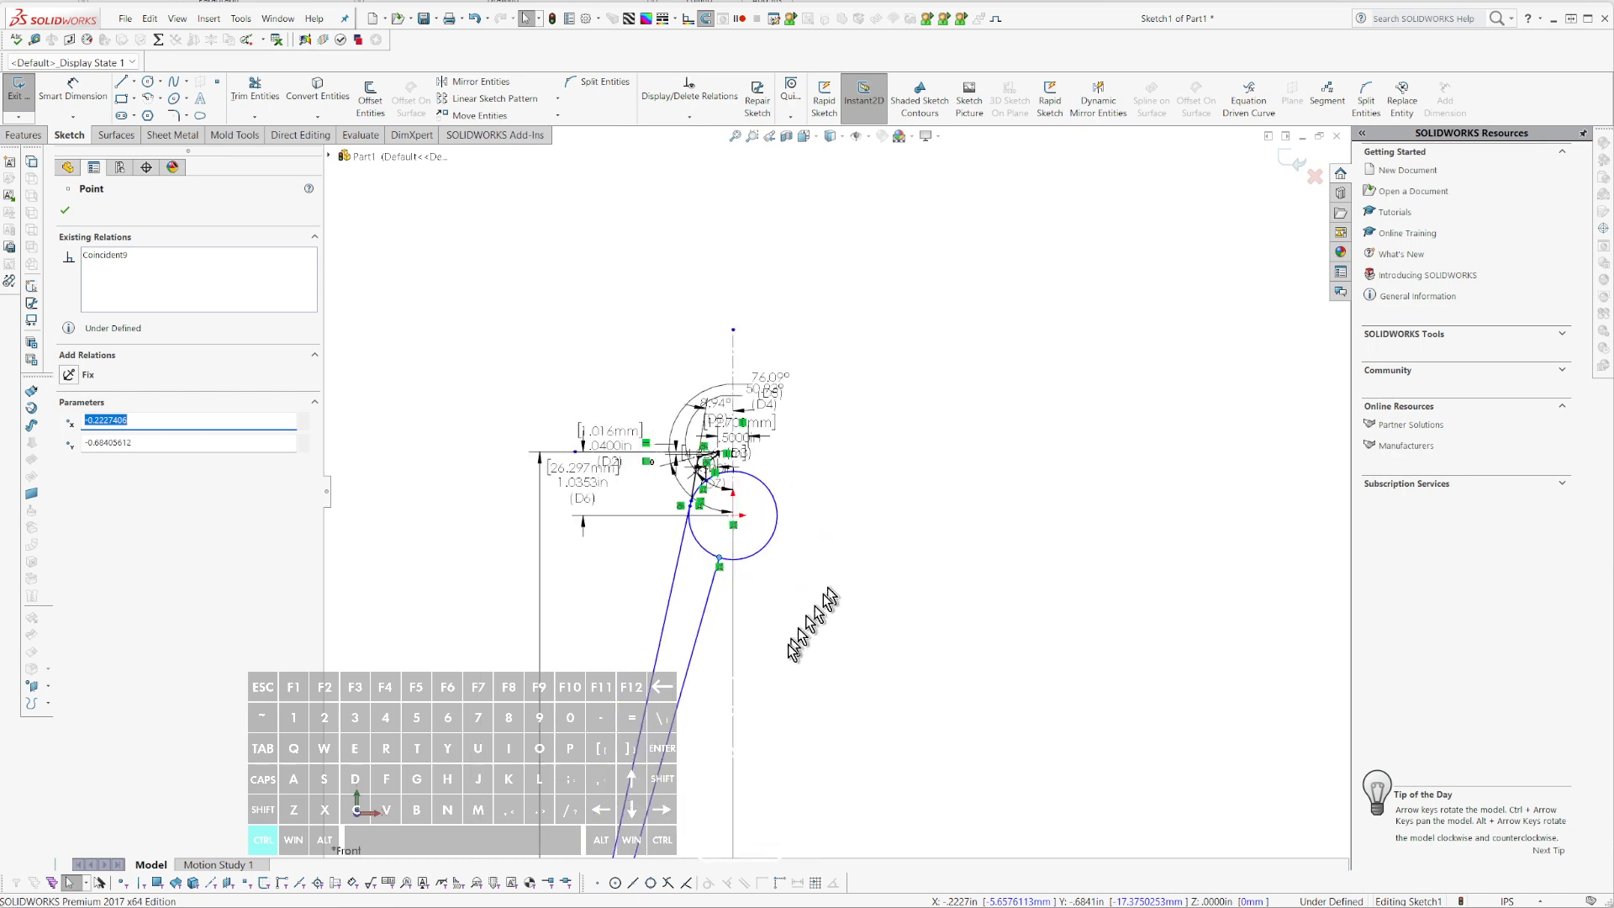
{"action": "scroll", "coordinate": [706, 420], "scroll_direction": "down", "scroll_amount": 5}
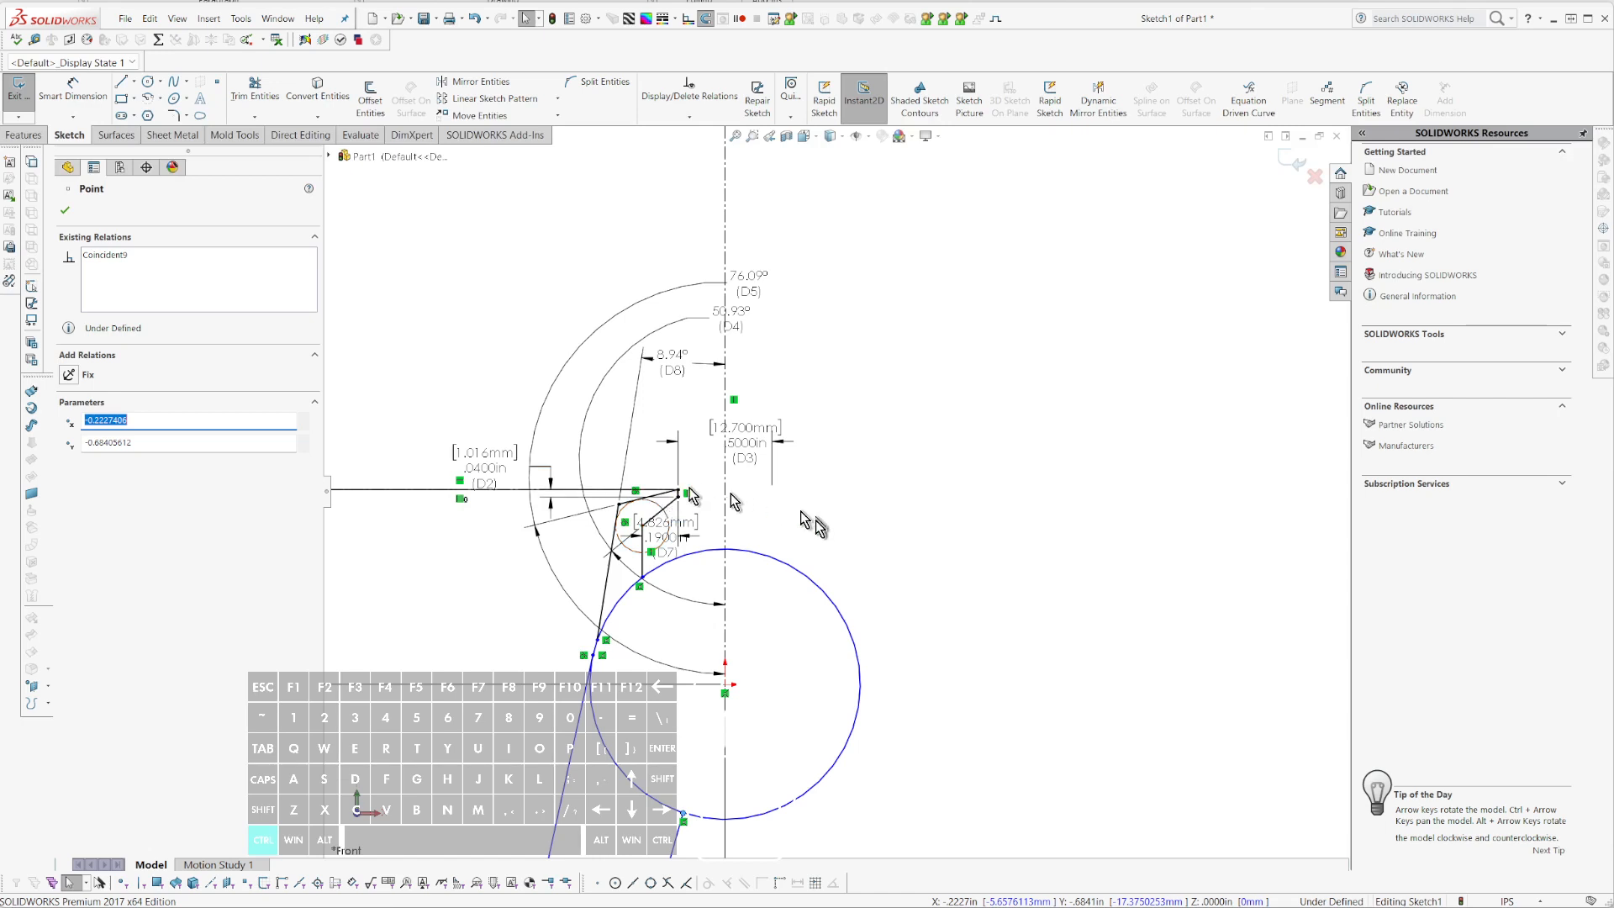
{"action": "scroll", "coordinate": [807, 522], "scroll_direction": "up", "scroll_amount": 6}
{"action": "scroll", "coordinate": [794, 639], "scroll_direction": "up", "scroll_amount": 3}
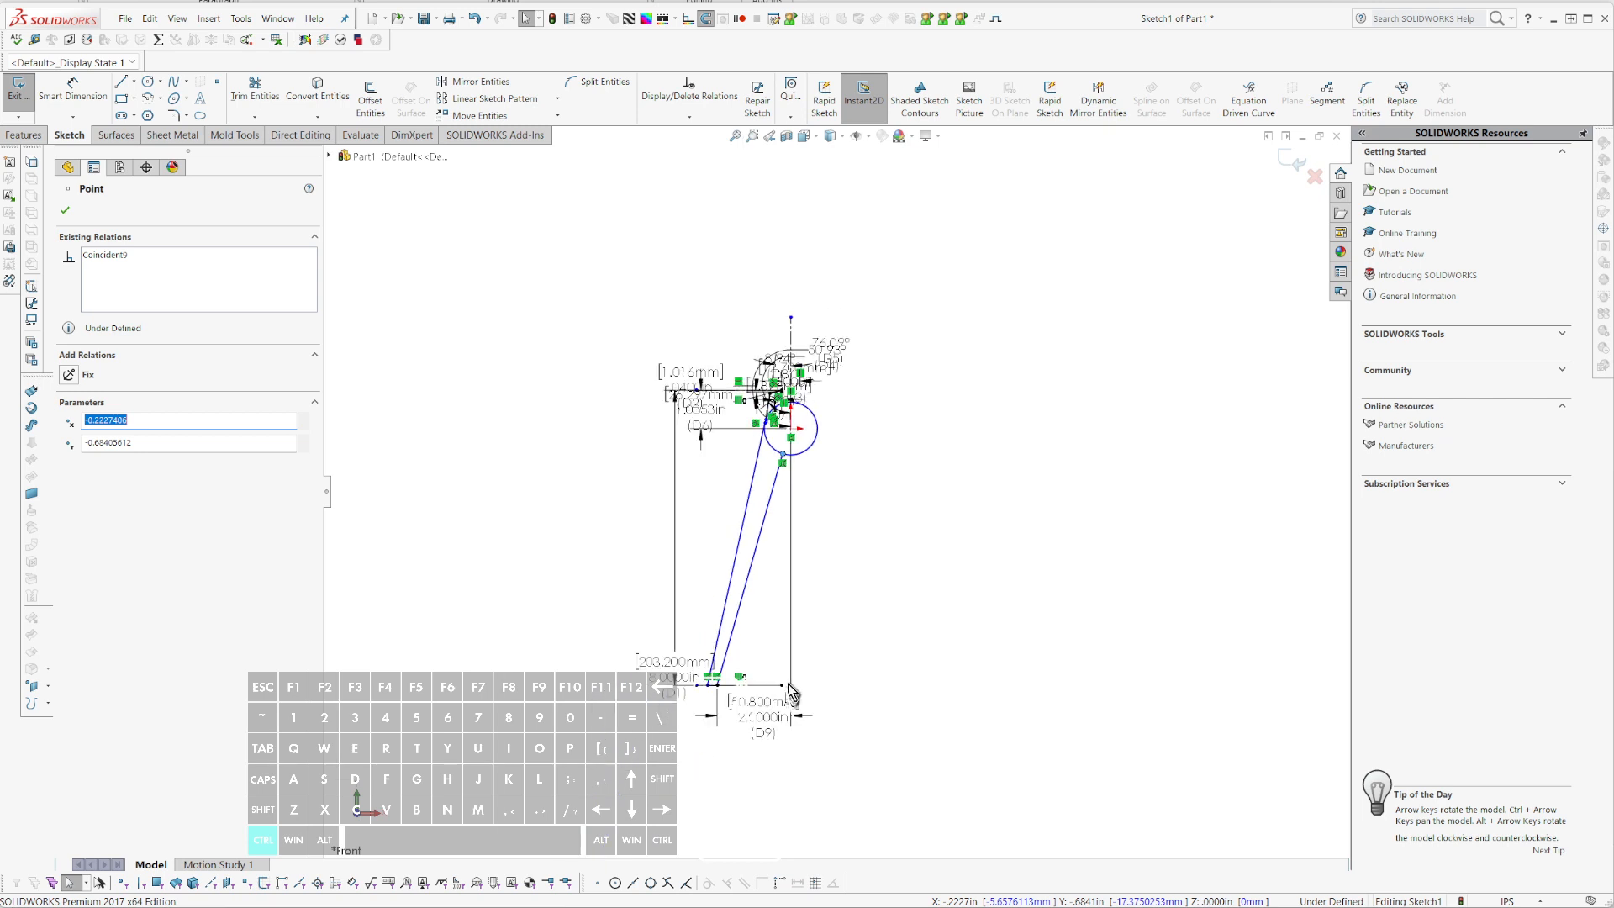
{"action": "scroll", "coordinate": [815, 555], "scroll_direction": "down", "scroll_amount": 4}
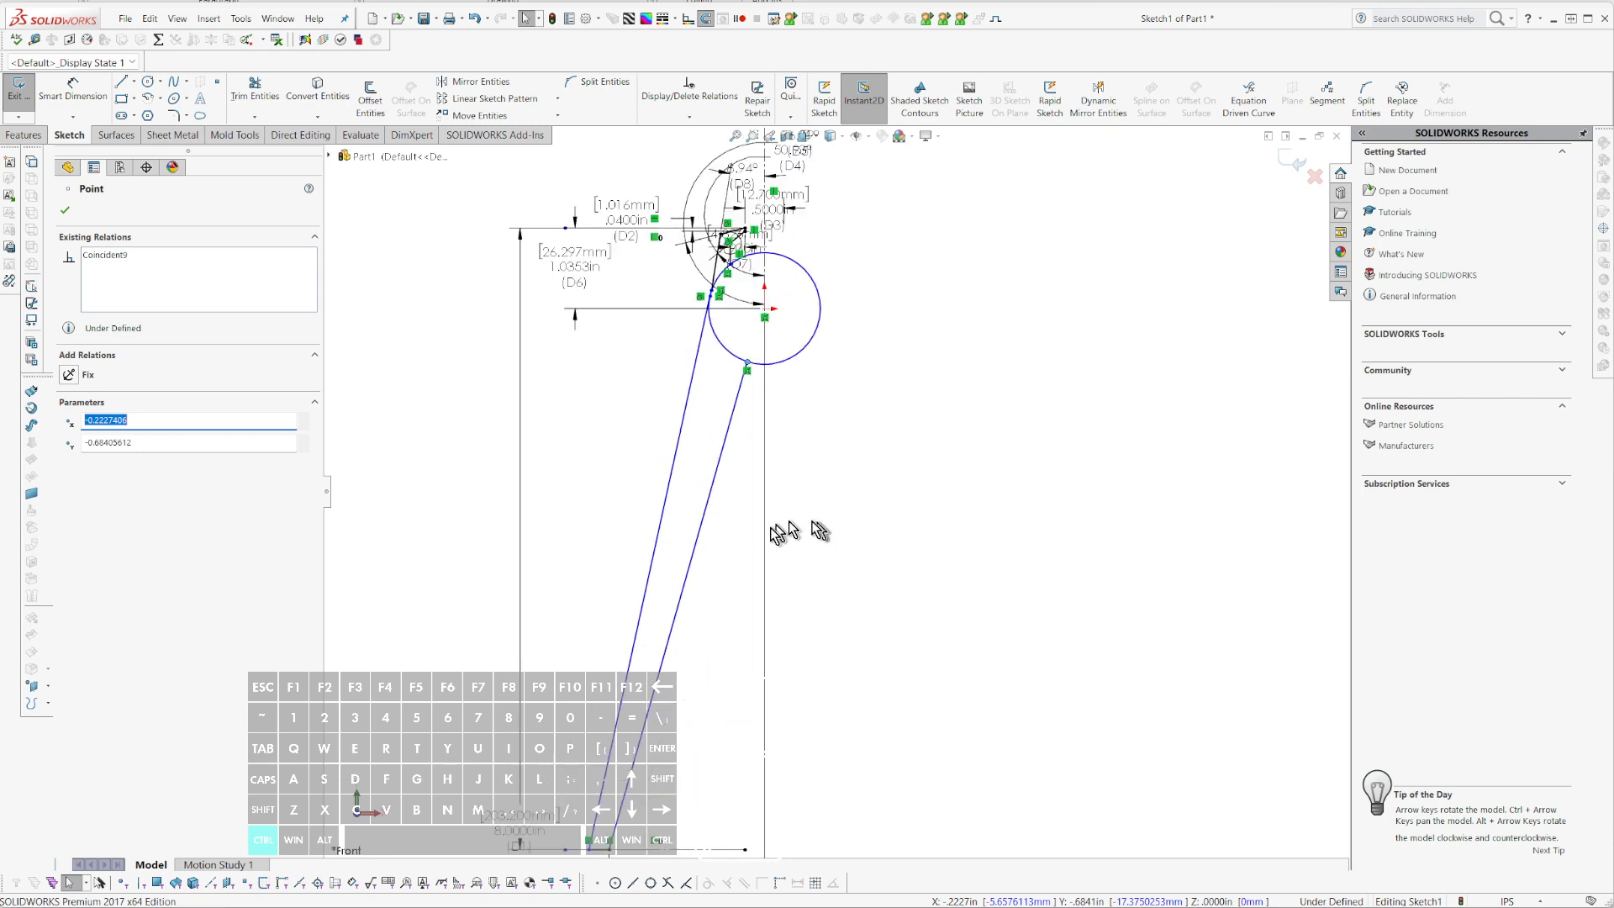
{"action": "left_click", "coordinate": [660, 607]}
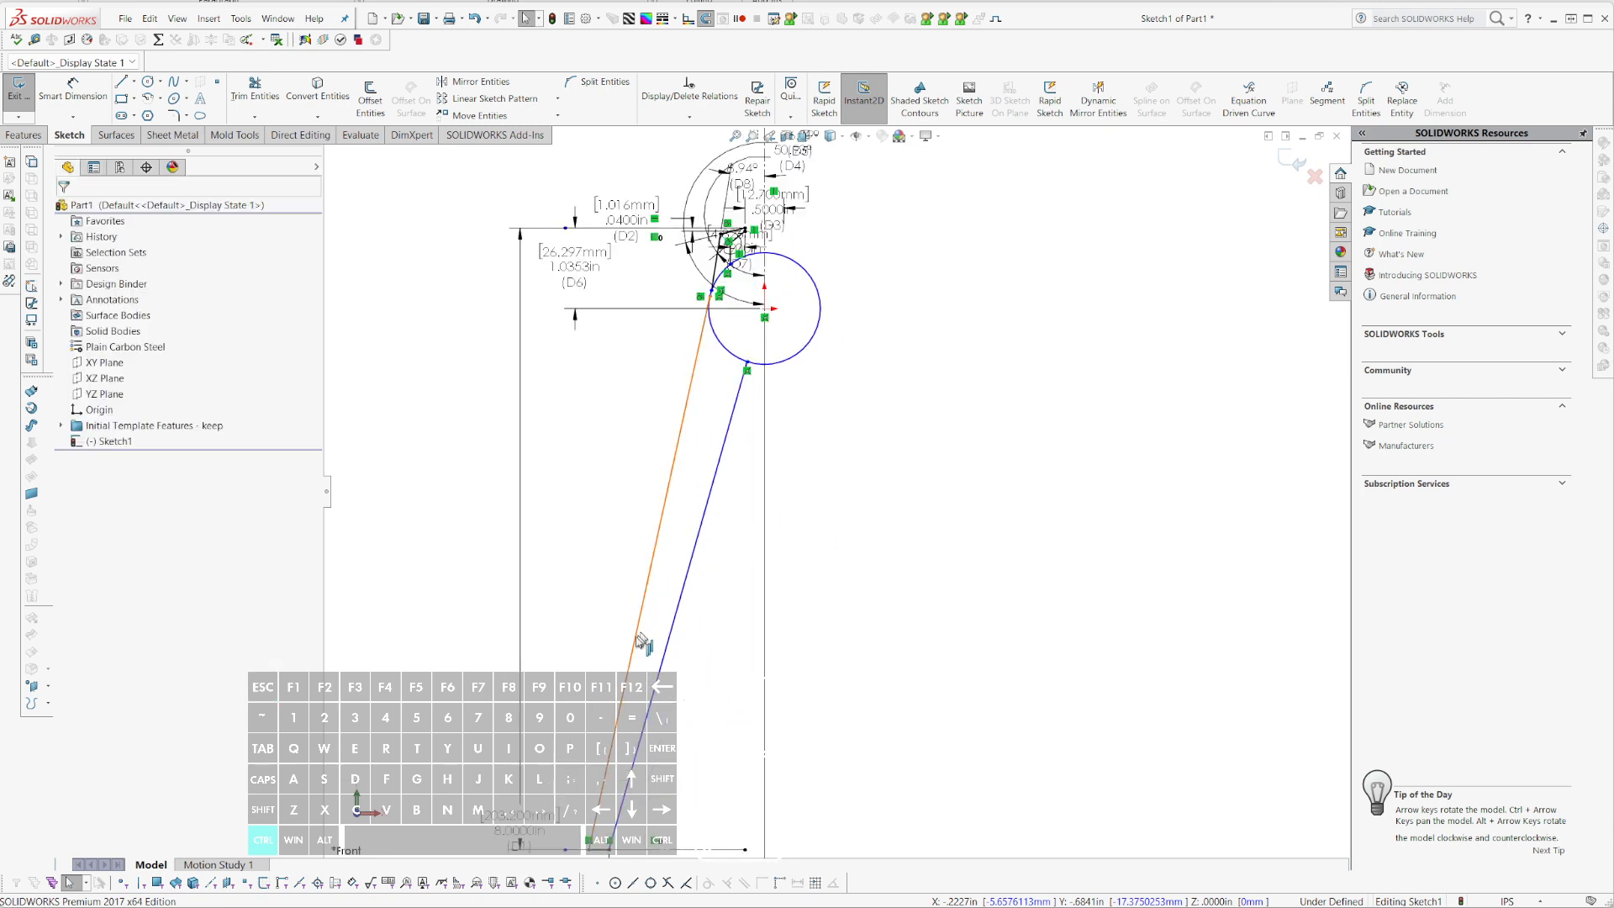
{"action": "key", "text": "l"}
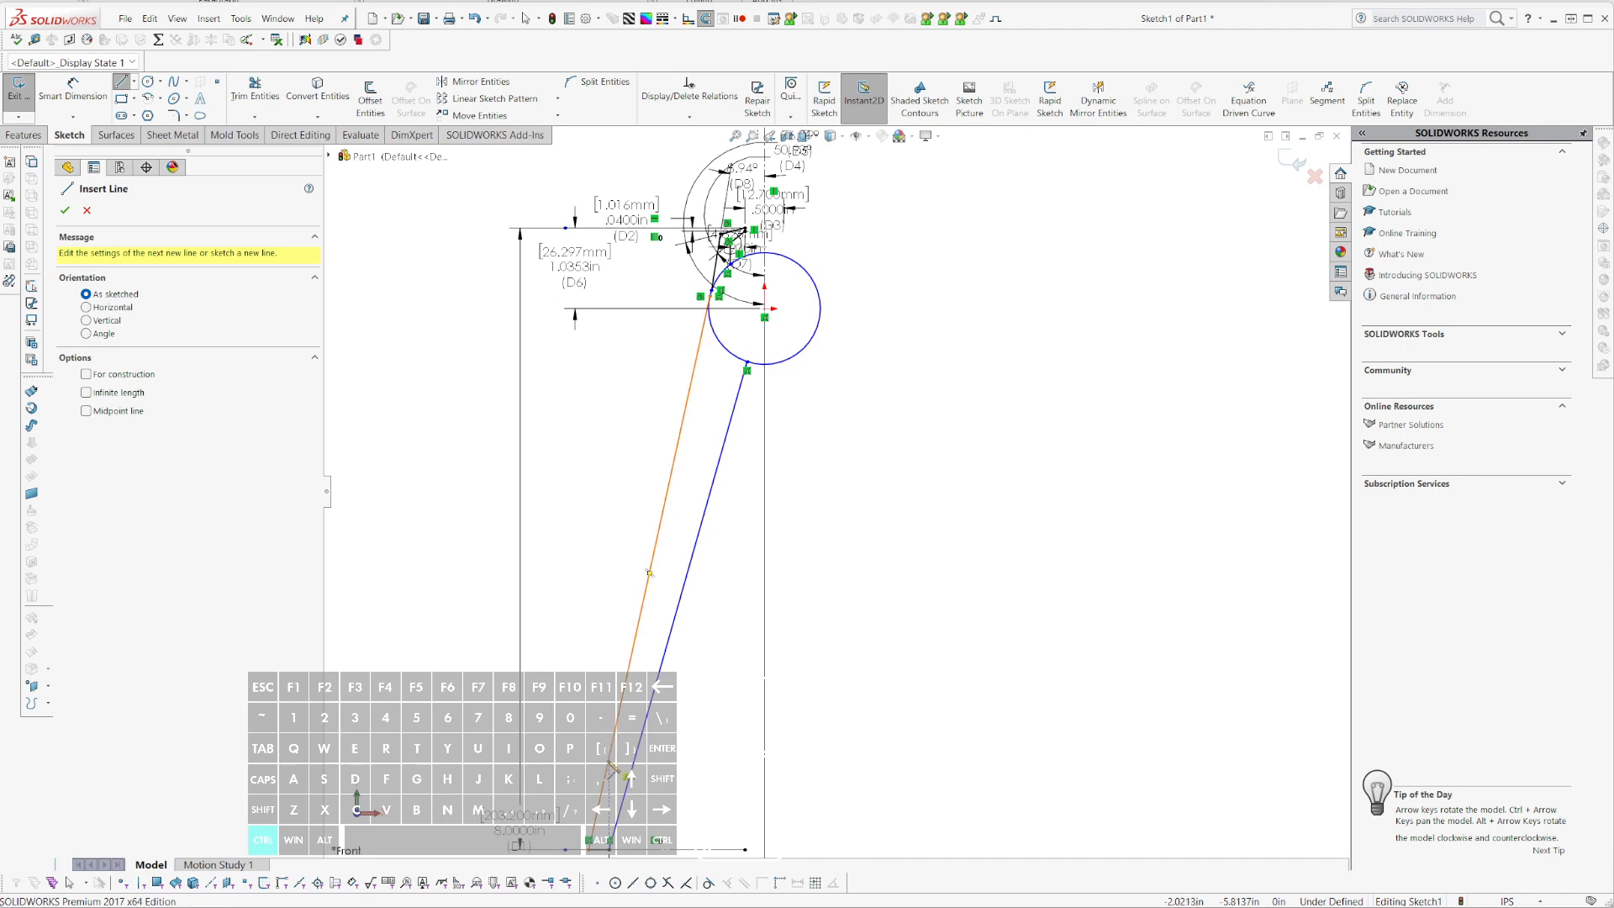
{"action": "left_click", "coordinate": [608, 762]}
{"action": "key", "text": "Escape"}
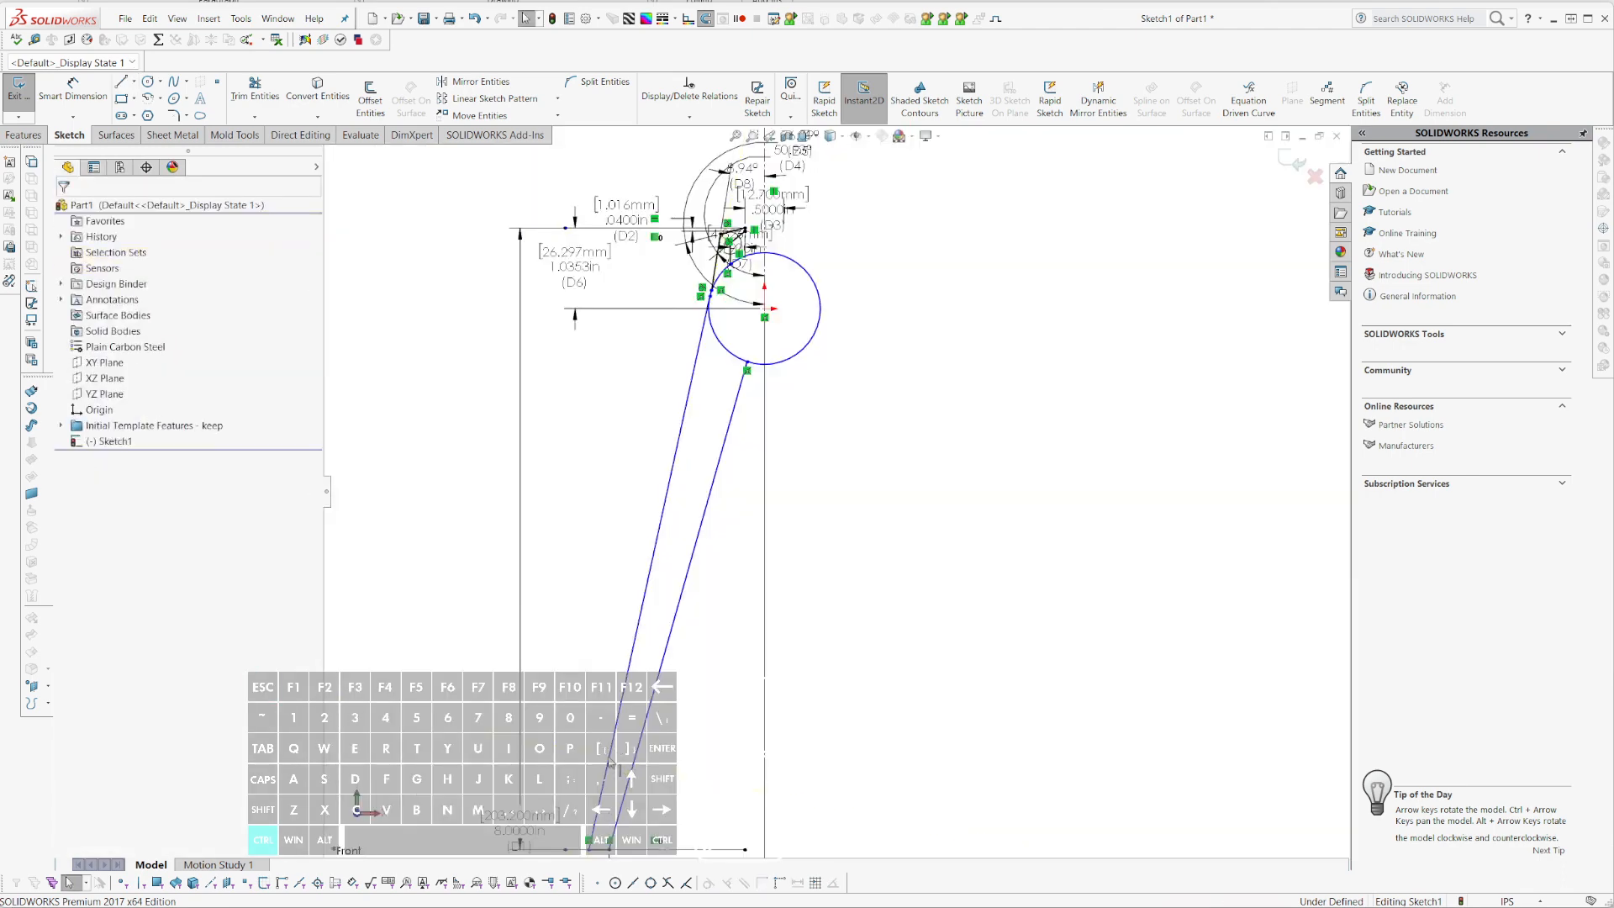
- Sketch a three-point arc of about 6.8 in radius upward from the lower part of the outer leg line, and adjust its upper endpoint
{"action": "key", "text": "a"}
{"action": "left_click", "coordinate": [609, 763]}
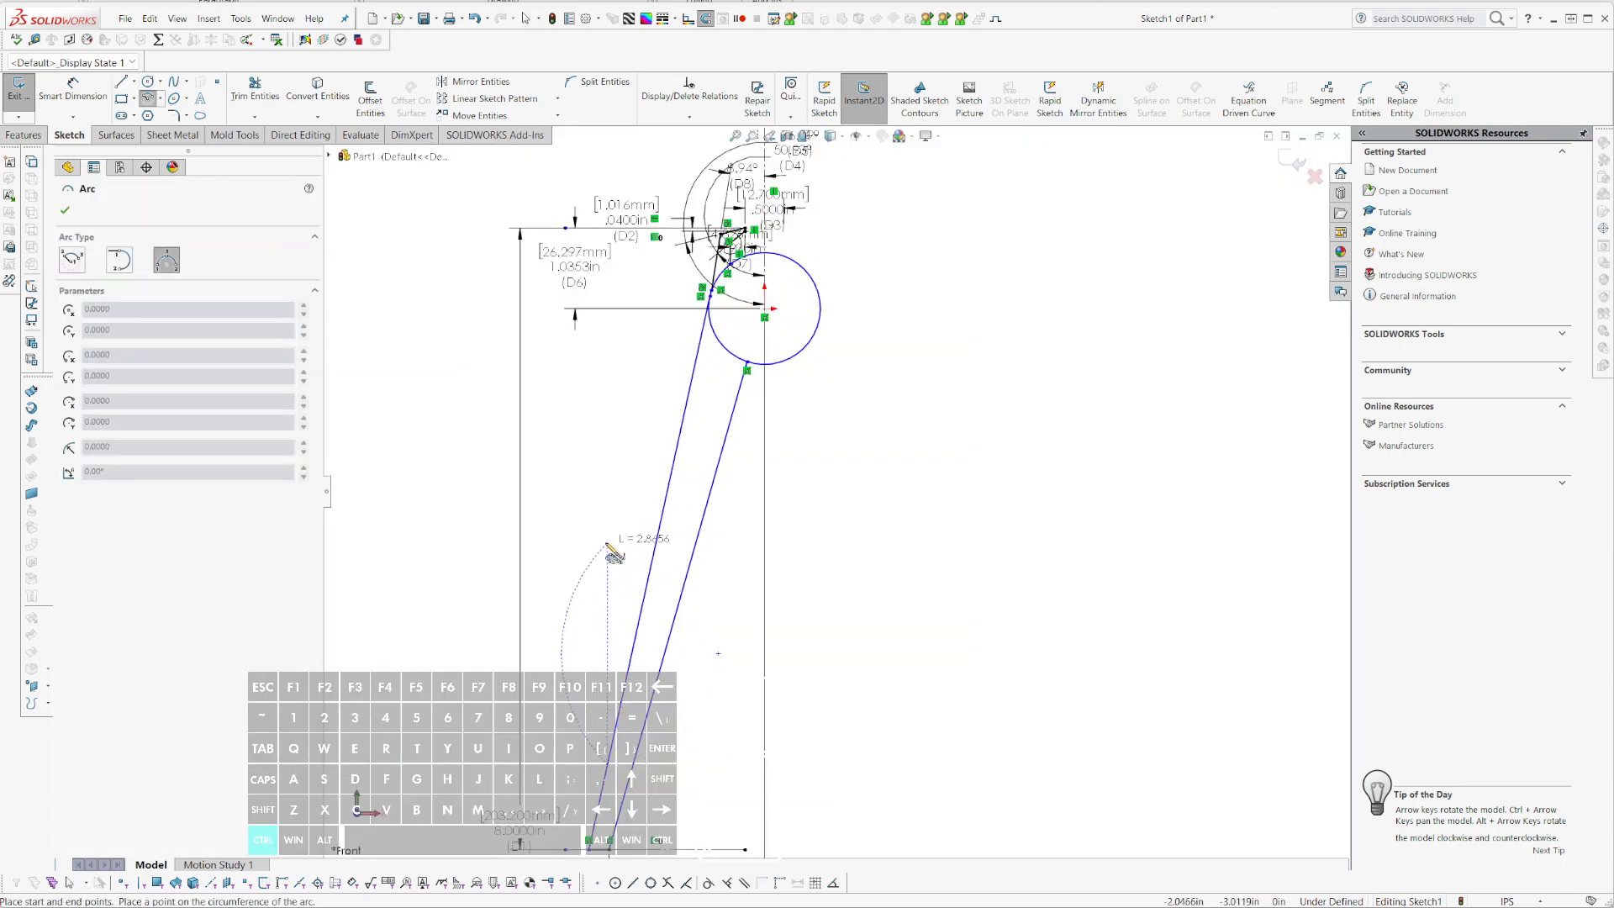
{"action": "left_click", "coordinate": [602, 541]}
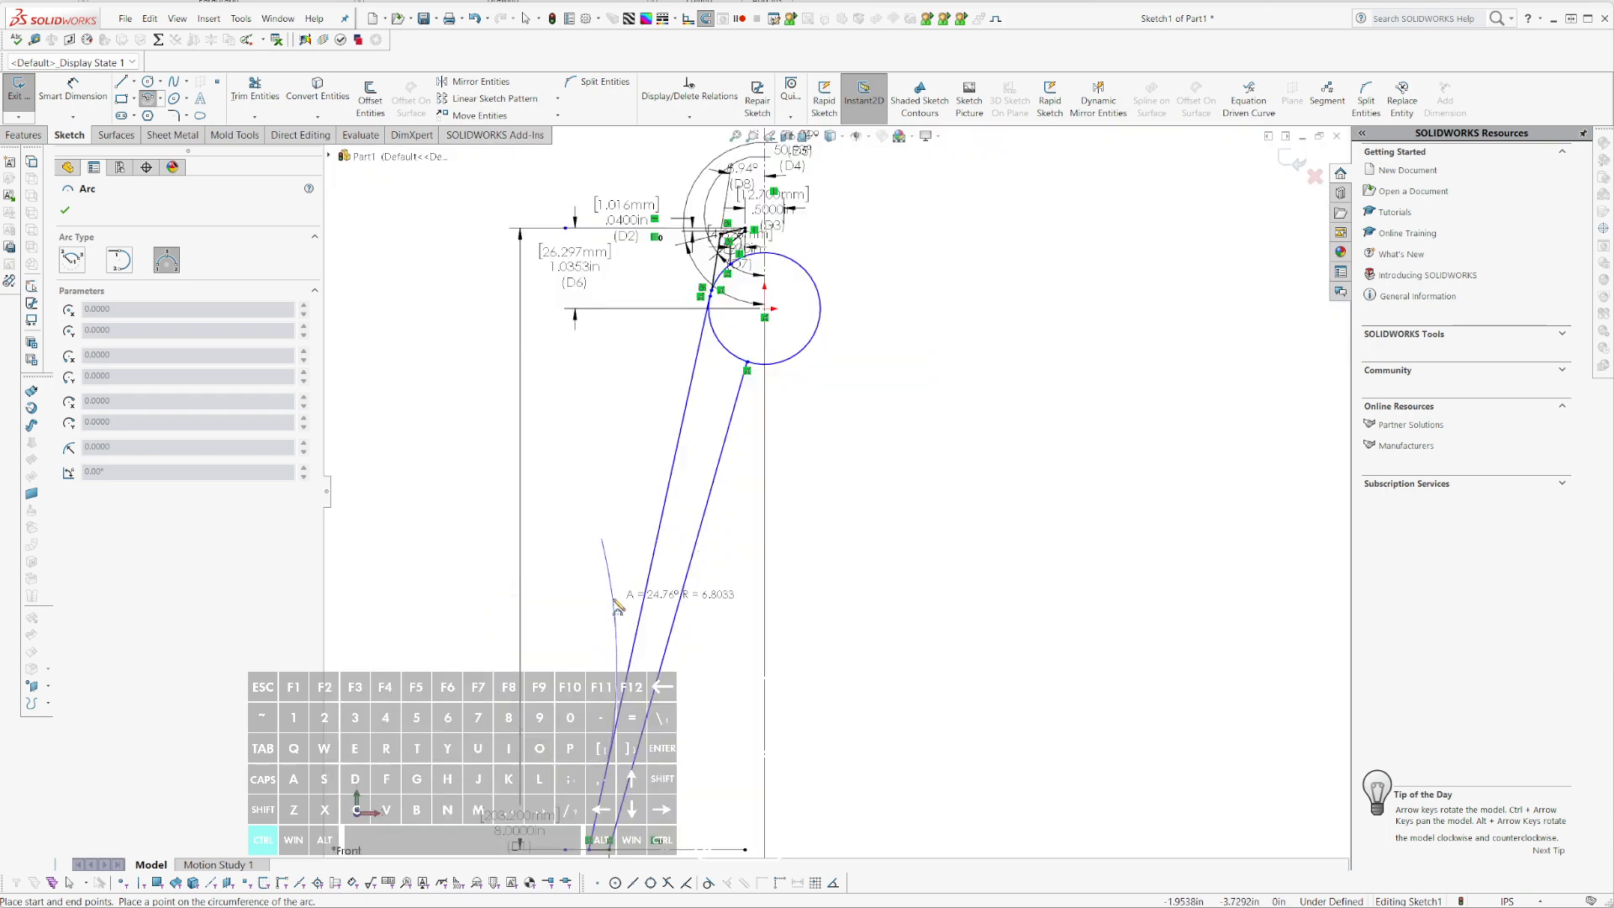
{"action": "left_click", "coordinate": [614, 599]}
{"action": "key", "text": "Escape"}
{"action": "left_click_drag", "start_coordinate": [602, 540], "coordinate": [615, 512]}
{"action": "key", "text": "Escape"}
- Make the arc tangent to the outer leg line and place its upper endpoint at about X -1.701 in, Y -2.742 in
{"action": "left_click_drag", "start_coordinate": [658, 685], "coordinate": [593, 713]}
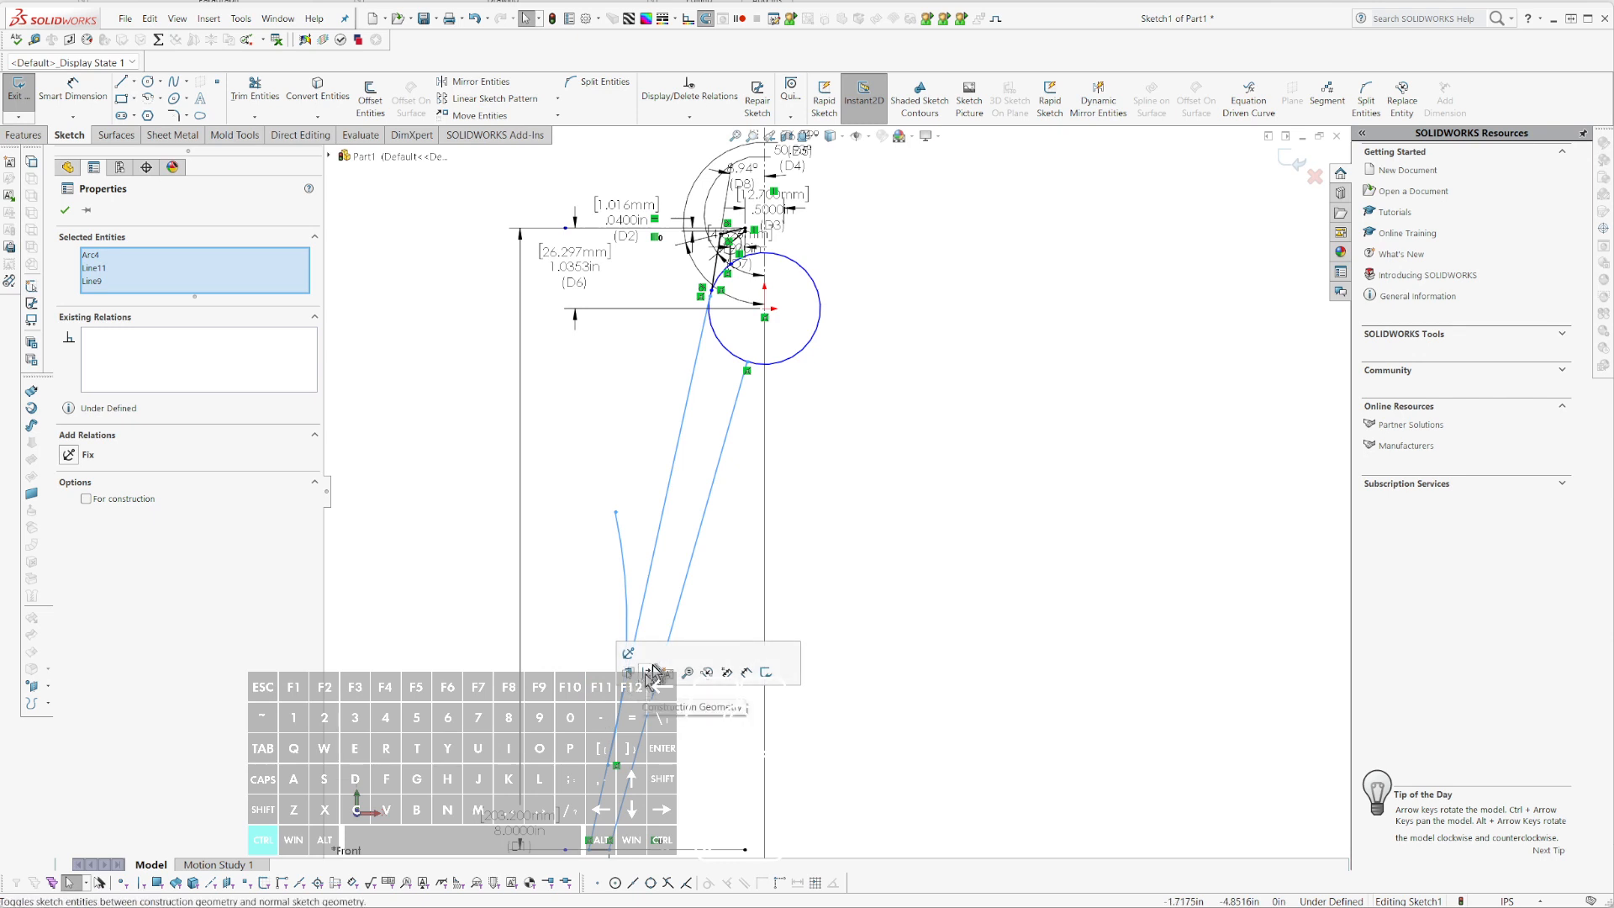
{"action": "key", "text": "Escape"}
{"action": "left_click_drag", "start_coordinate": [659, 601], "coordinate": [614, 621]}
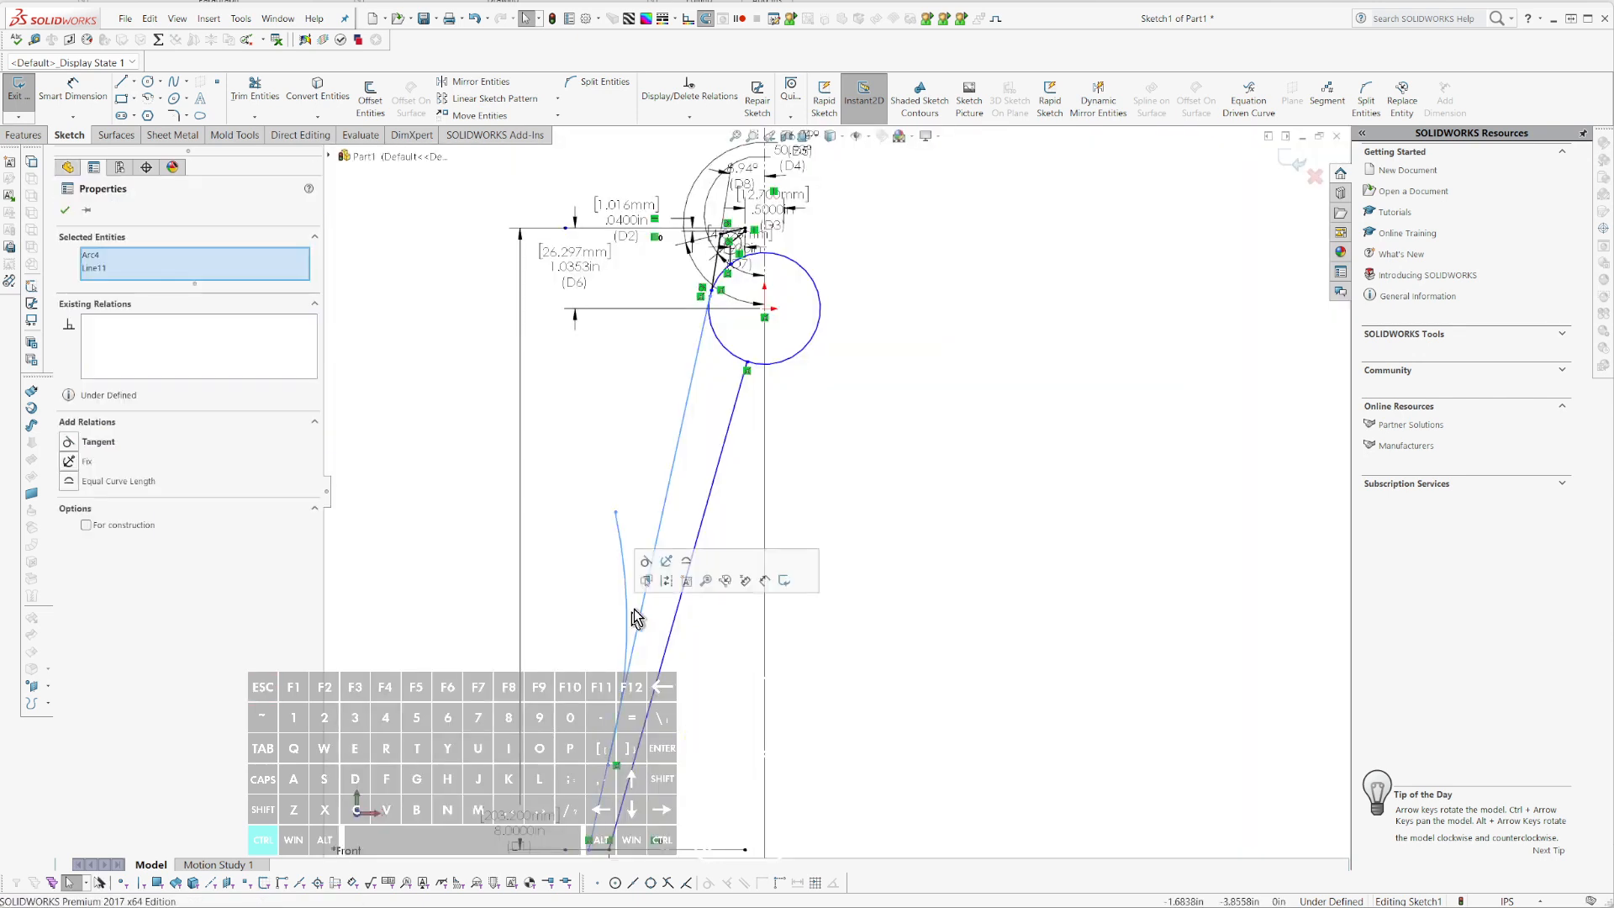
{"action": "left_click", "coordinate": [647, 561]}
{"action": "key", "text": "Escape"}
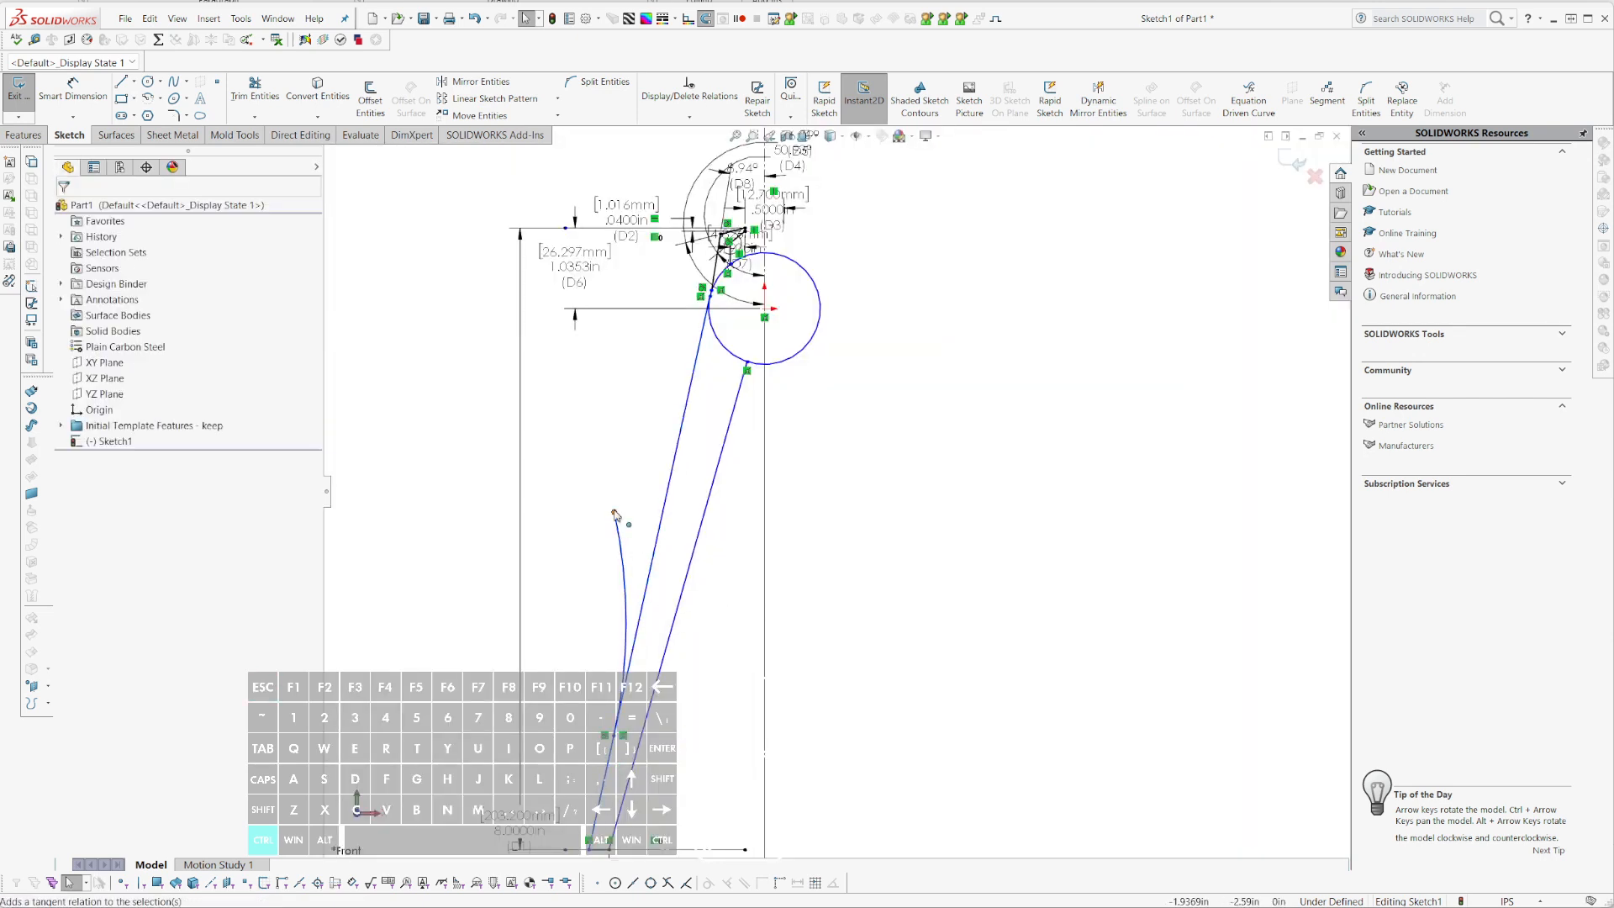
{"action": "left_click_drag", "start_coordinate": [617, 521], "coordinate": [634, 521]}
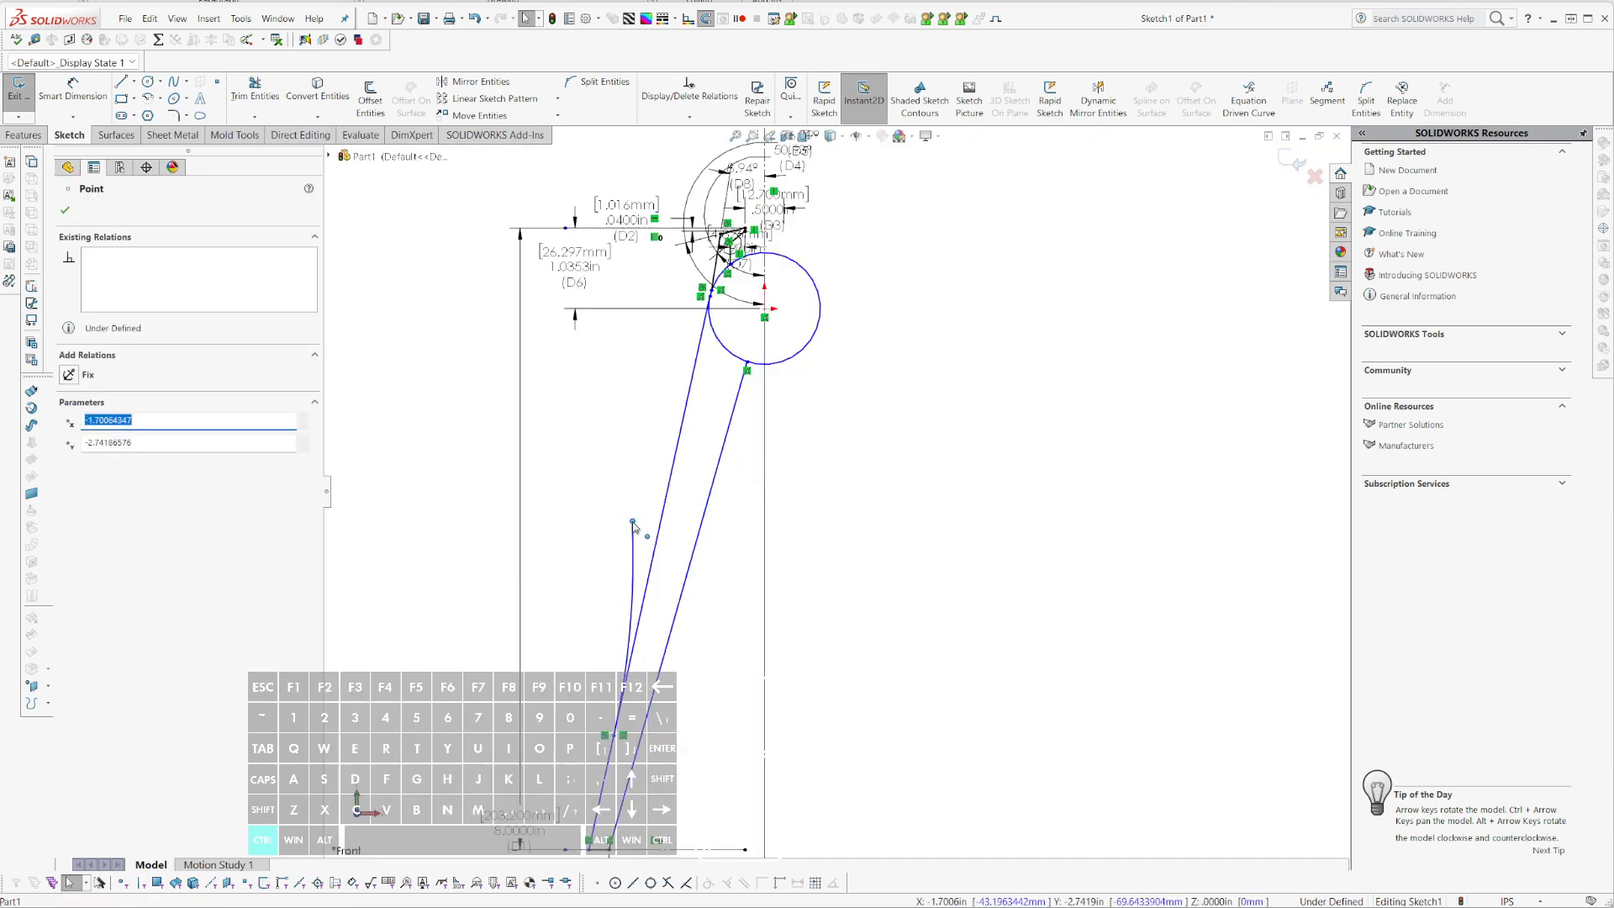
- Sketch a line about 3.06 in long from the arc's upper endpoint to the outer leg line's upper end on the circle
{"action": "key", "text": "l"}
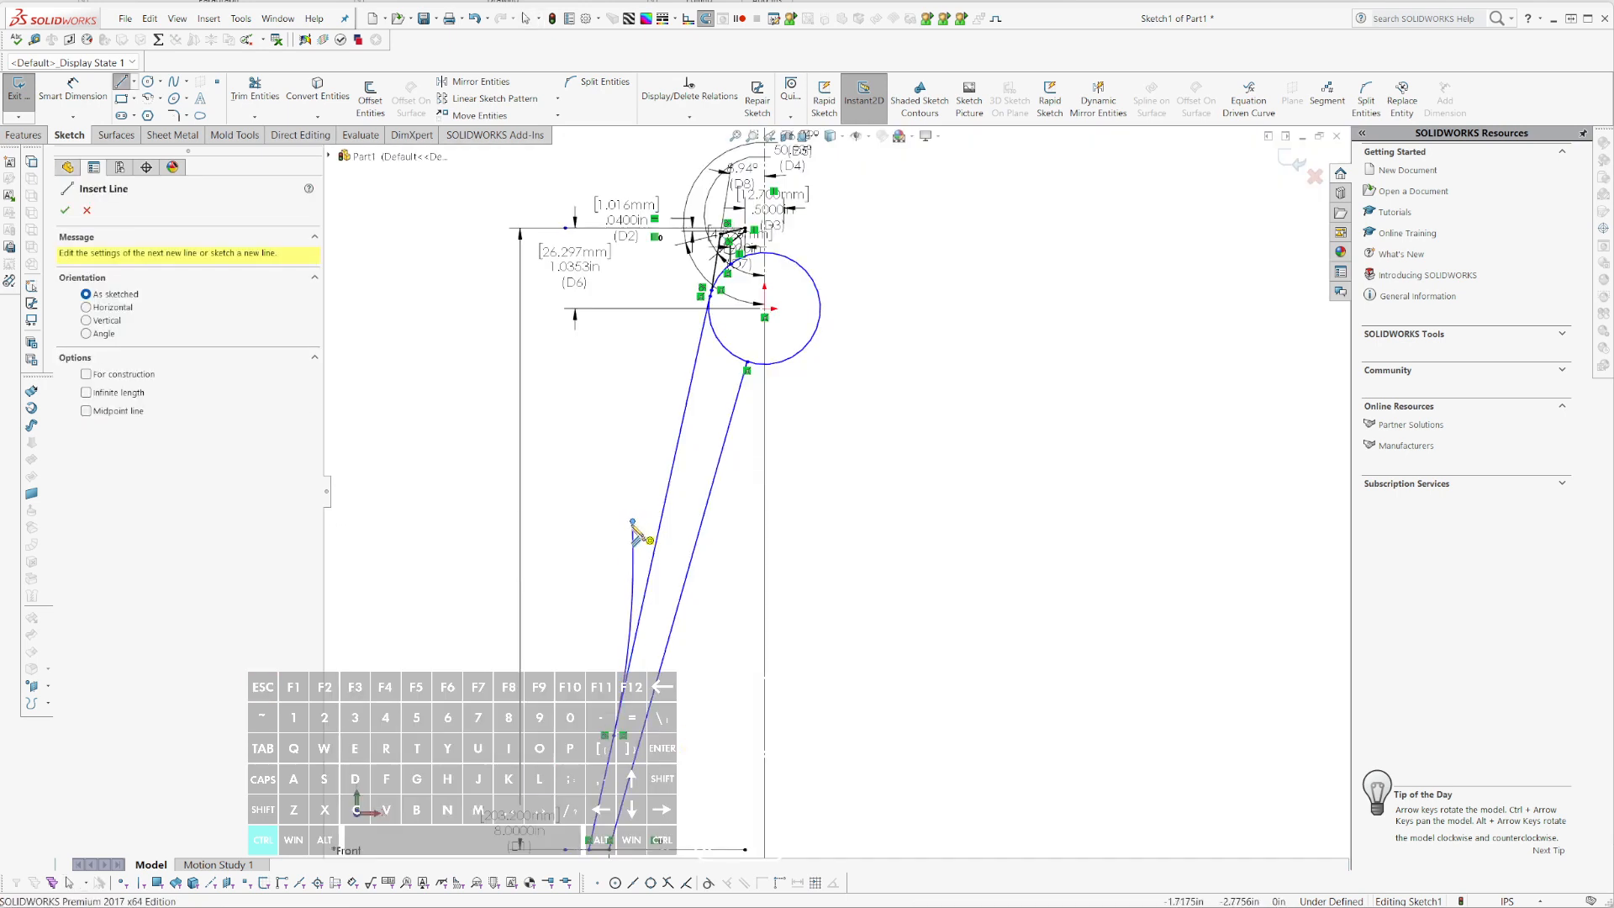
{"action": "left_click", "coordinate": [634, 521]}
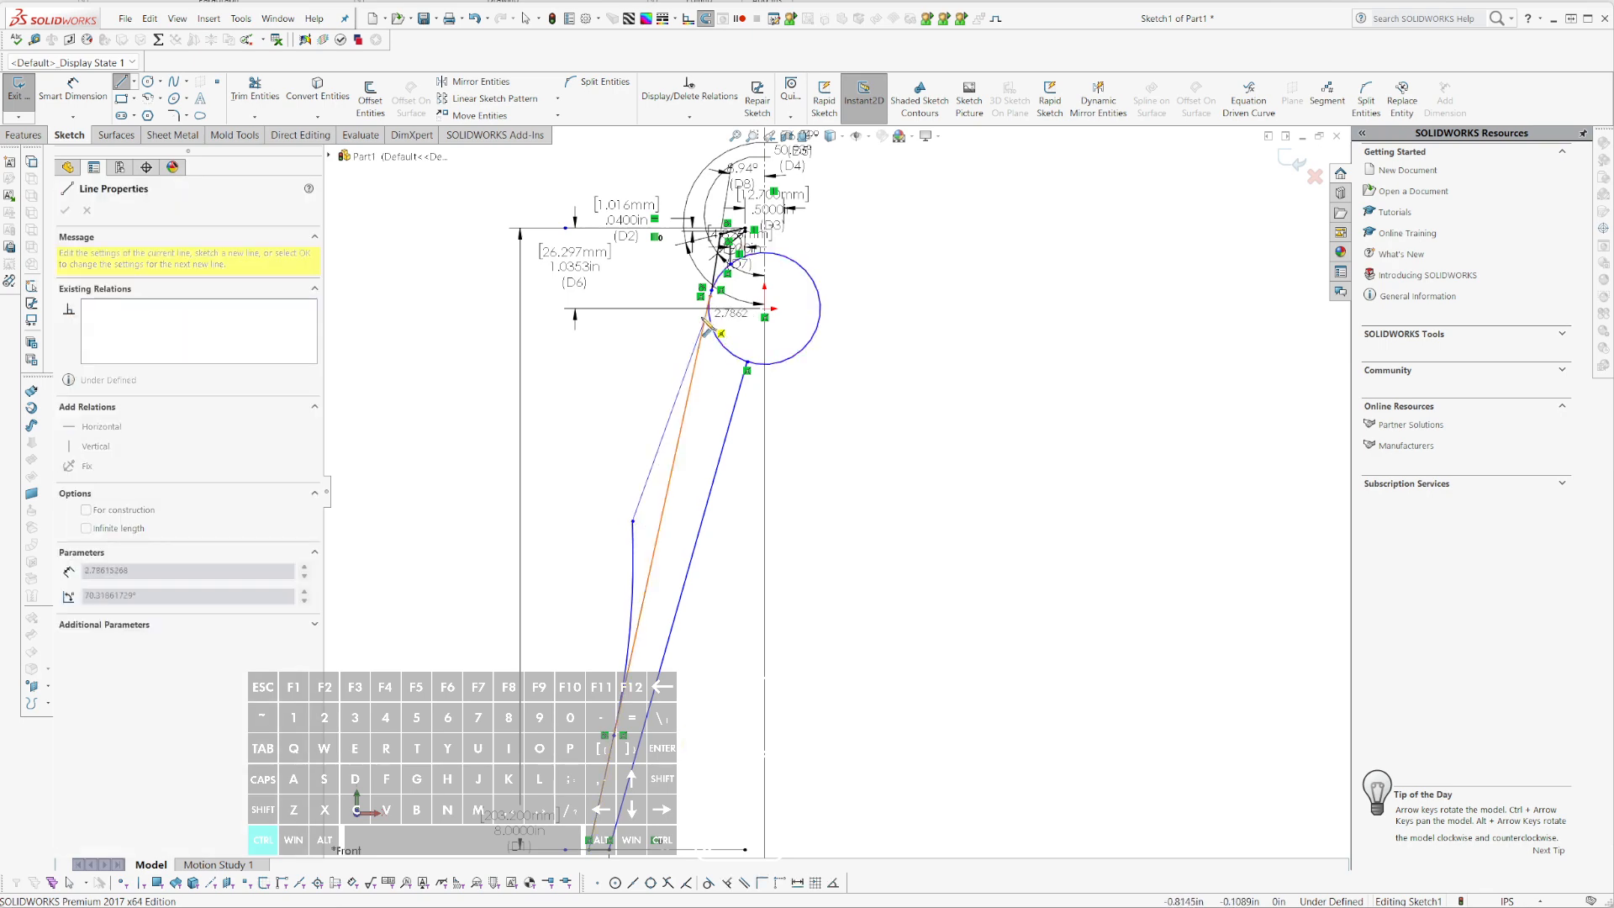
{"action": "left_click", "coordinate": [709, 308]}
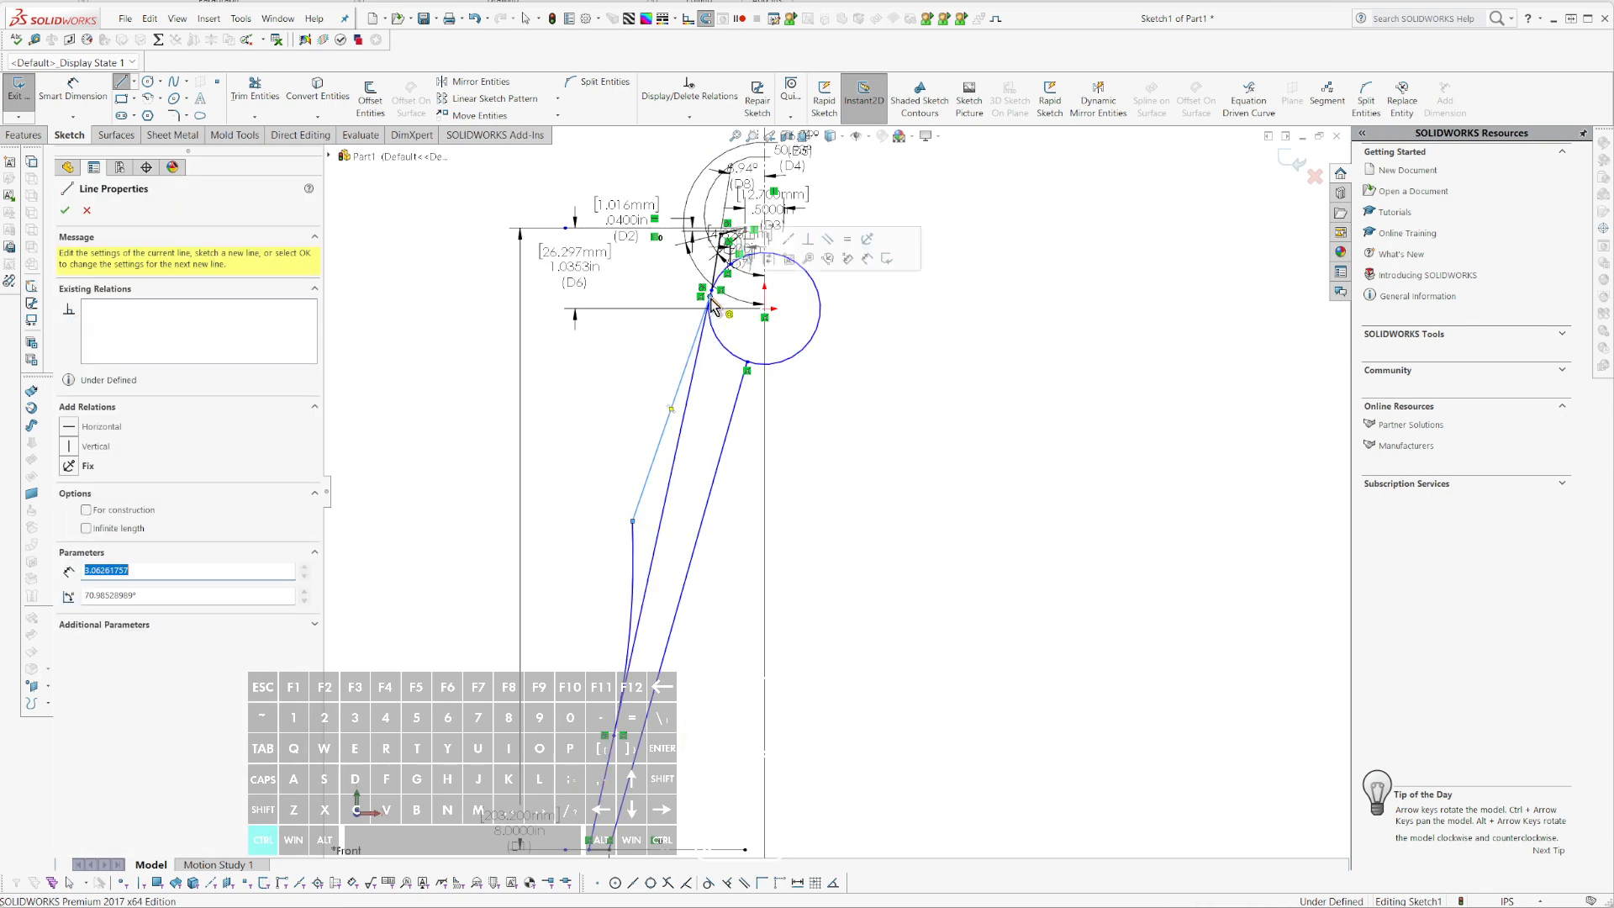
{"action": "key", "text": "Escape"}
- Trim away the part of the original outer leg line that lies above the arc
{"action": "key", "text": "t"}
{"action": "left_click_drag", "start_coordinate": [697, 480], "coordinate": [670, 471]}
{"action": "key", "text": "Escape"}
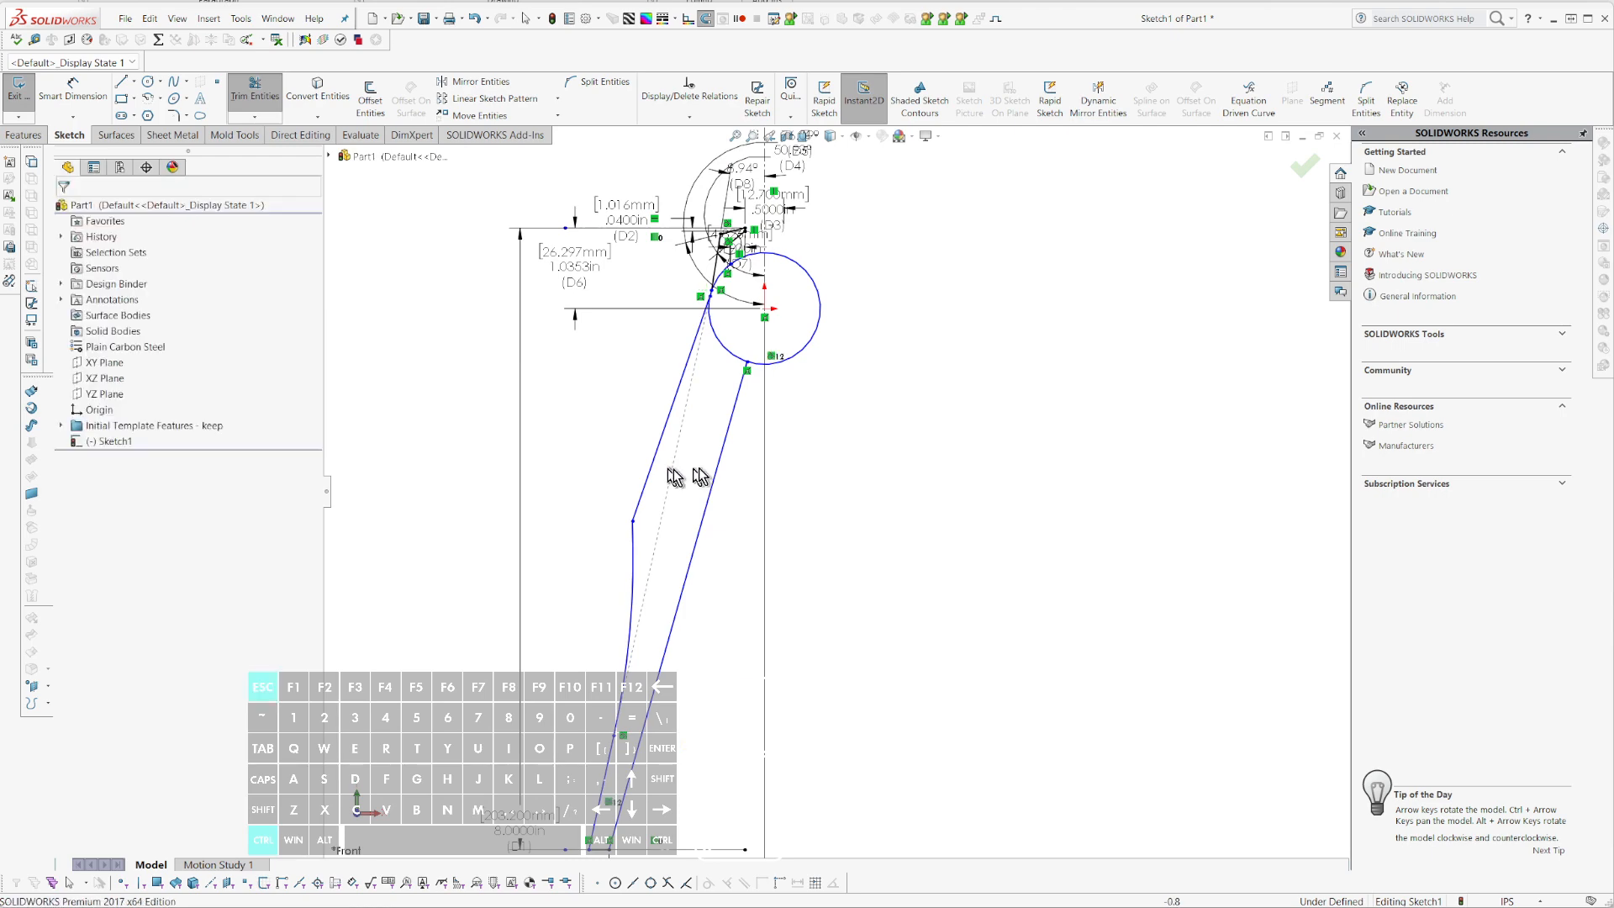
- Examine the leg outline and circle, and bring up the PDF reference slide on print-in-place 3D printed snap ring pliers
{"action": "scroll", "coordinate": [740, 484], "scroll_direction": "up", "scroll_amount": 5}
{"action": "scroll", "coordinate": [809, 501], "scroll_direction": "down", "scroll_amount": 5}
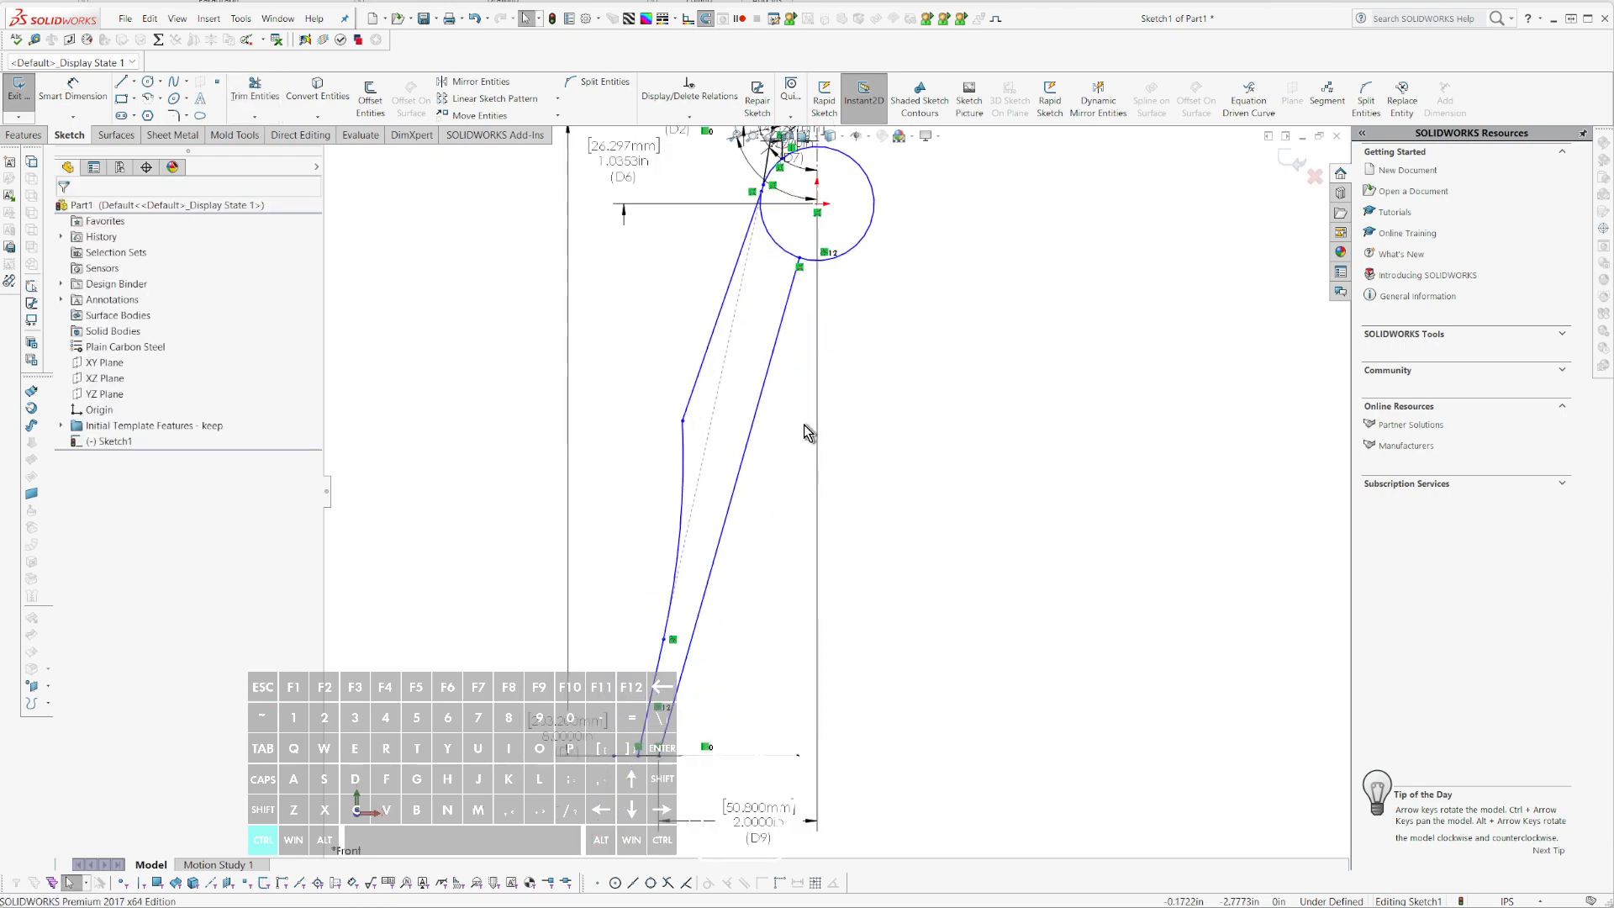
{"action": "scroll", "coordinate": [792, 424], "scroll_direction": "up", "scroll_amount": 3}
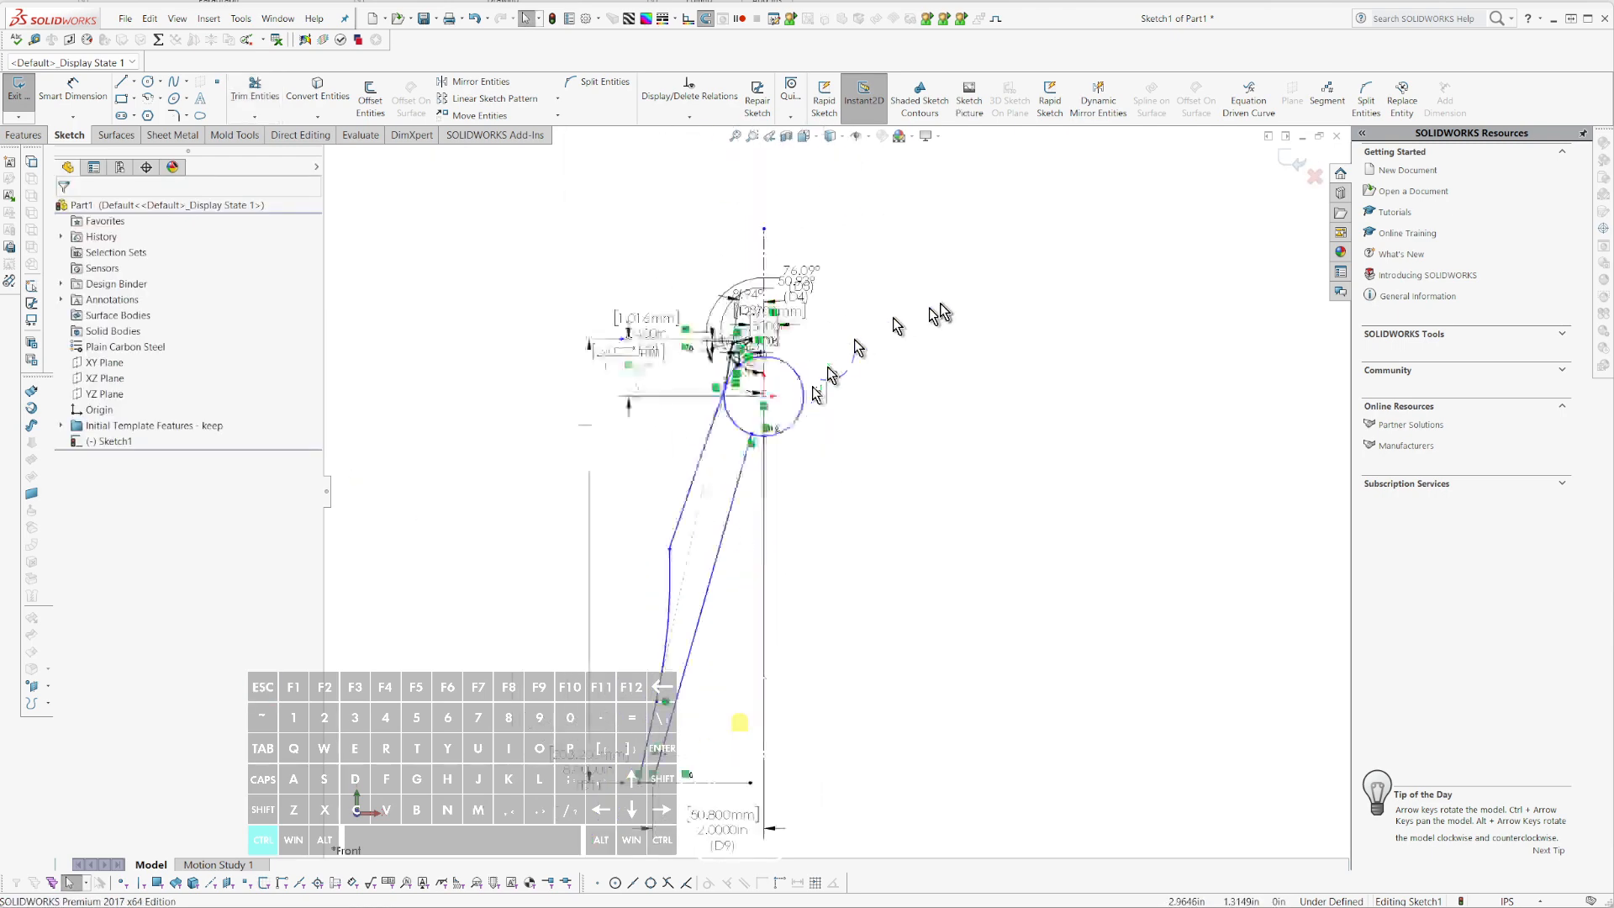
{"action": "scroll", "coordinate": [943, 316], "scroll_direction": "down", "scroll_amount": 2}
{"action": "scroll", "coordinate": [711, 503], "scroll_direction": "down", "scroll_amount": 3}
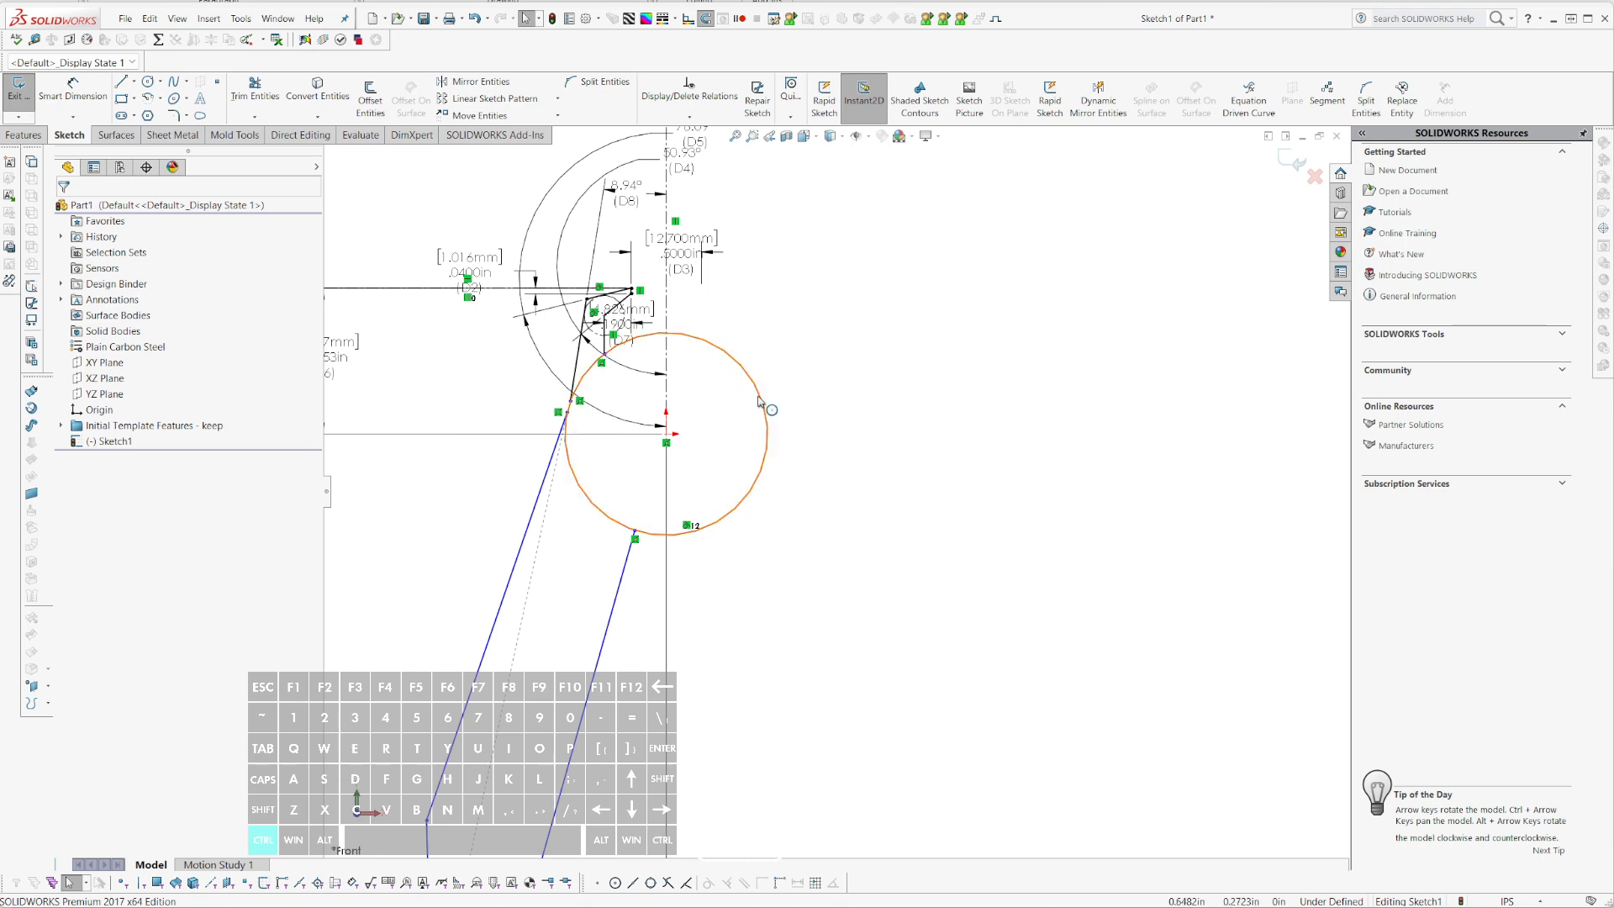
{"action": "scroll", "coordinate": [670, 392], "scroll_direction": "down", "scroll_amount": 3}
{"action": "scroll", "coordinate": [738, 362], "scroll_direction": "up", "scroll_amount": 4}
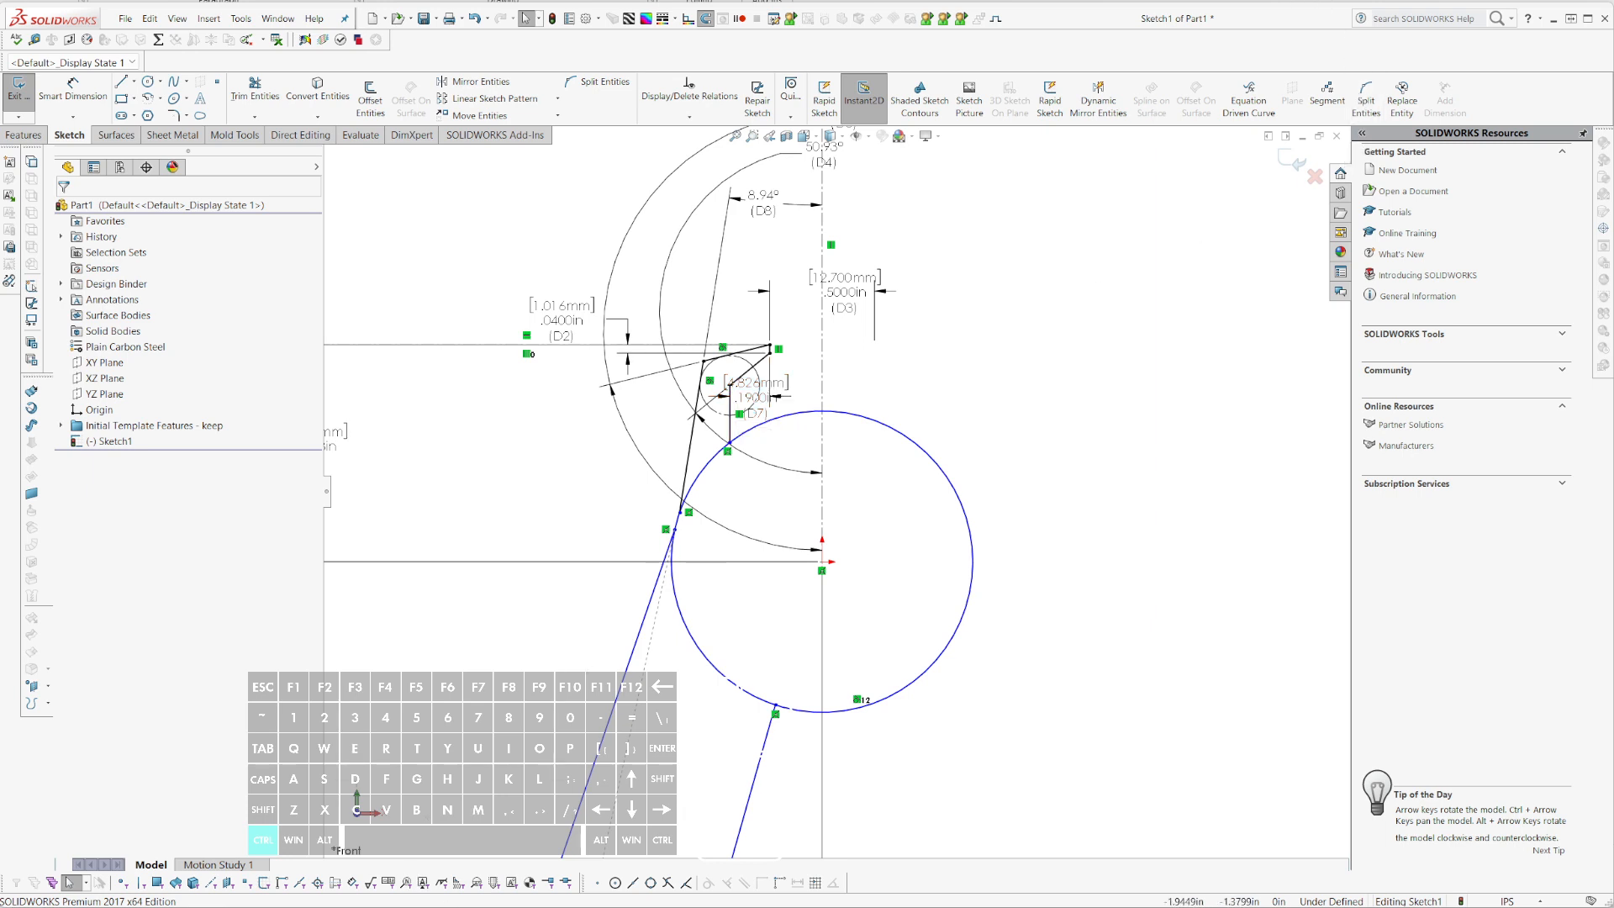
{"action": "left_click", "coordinate": [896, 906]}
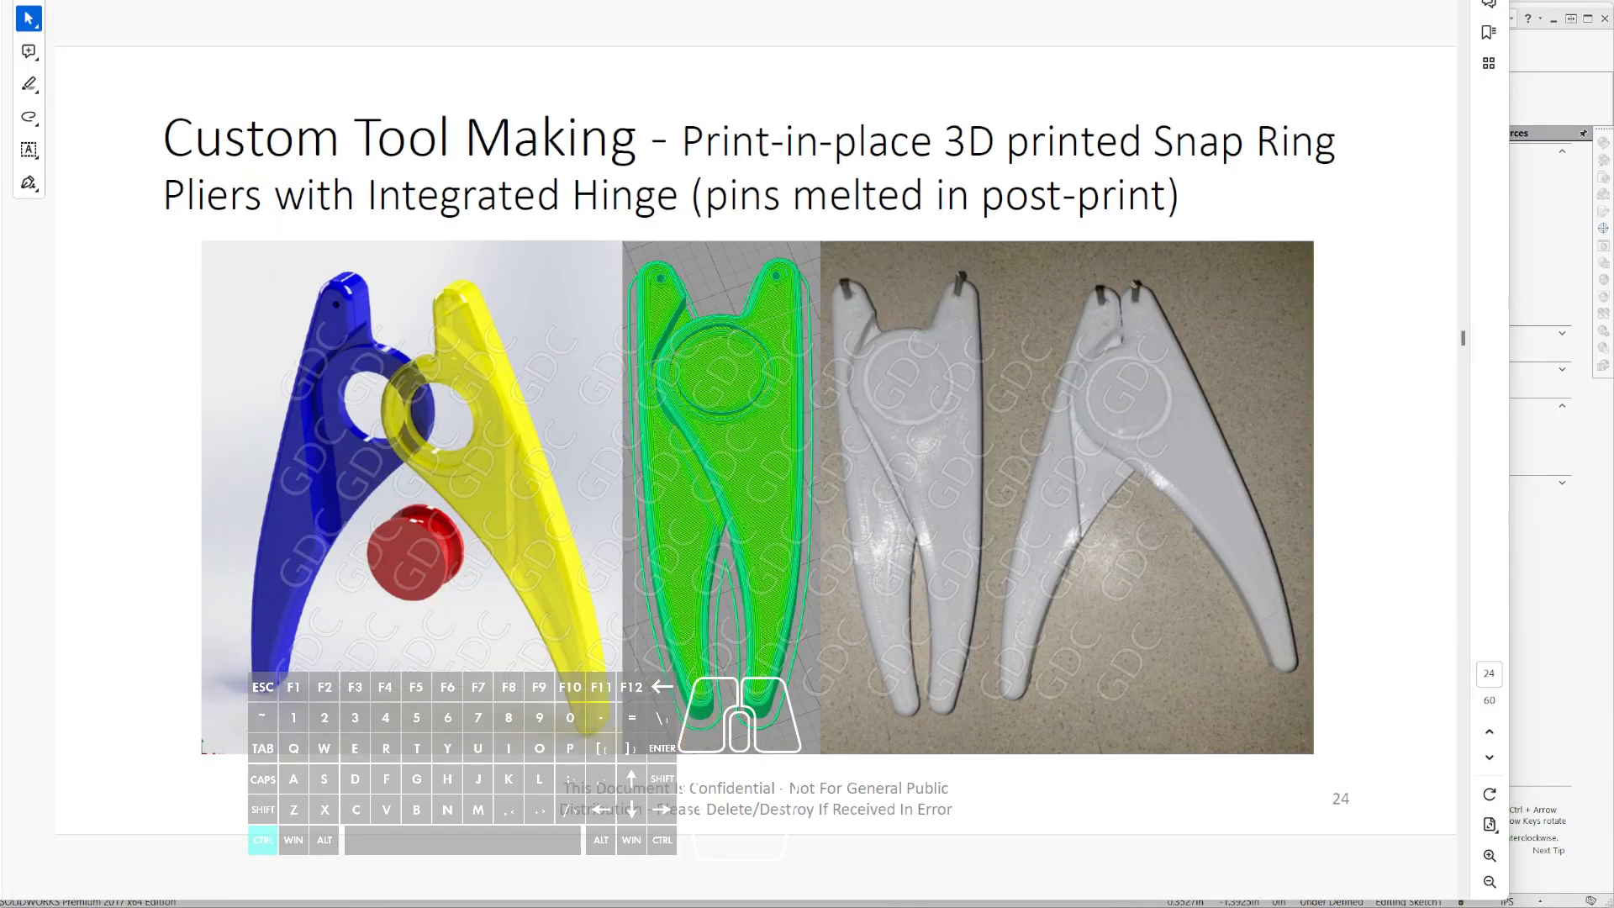
{"action": "left_click_drag", "start_coordinate": [915, 2], "coordinate": [904, 0]}
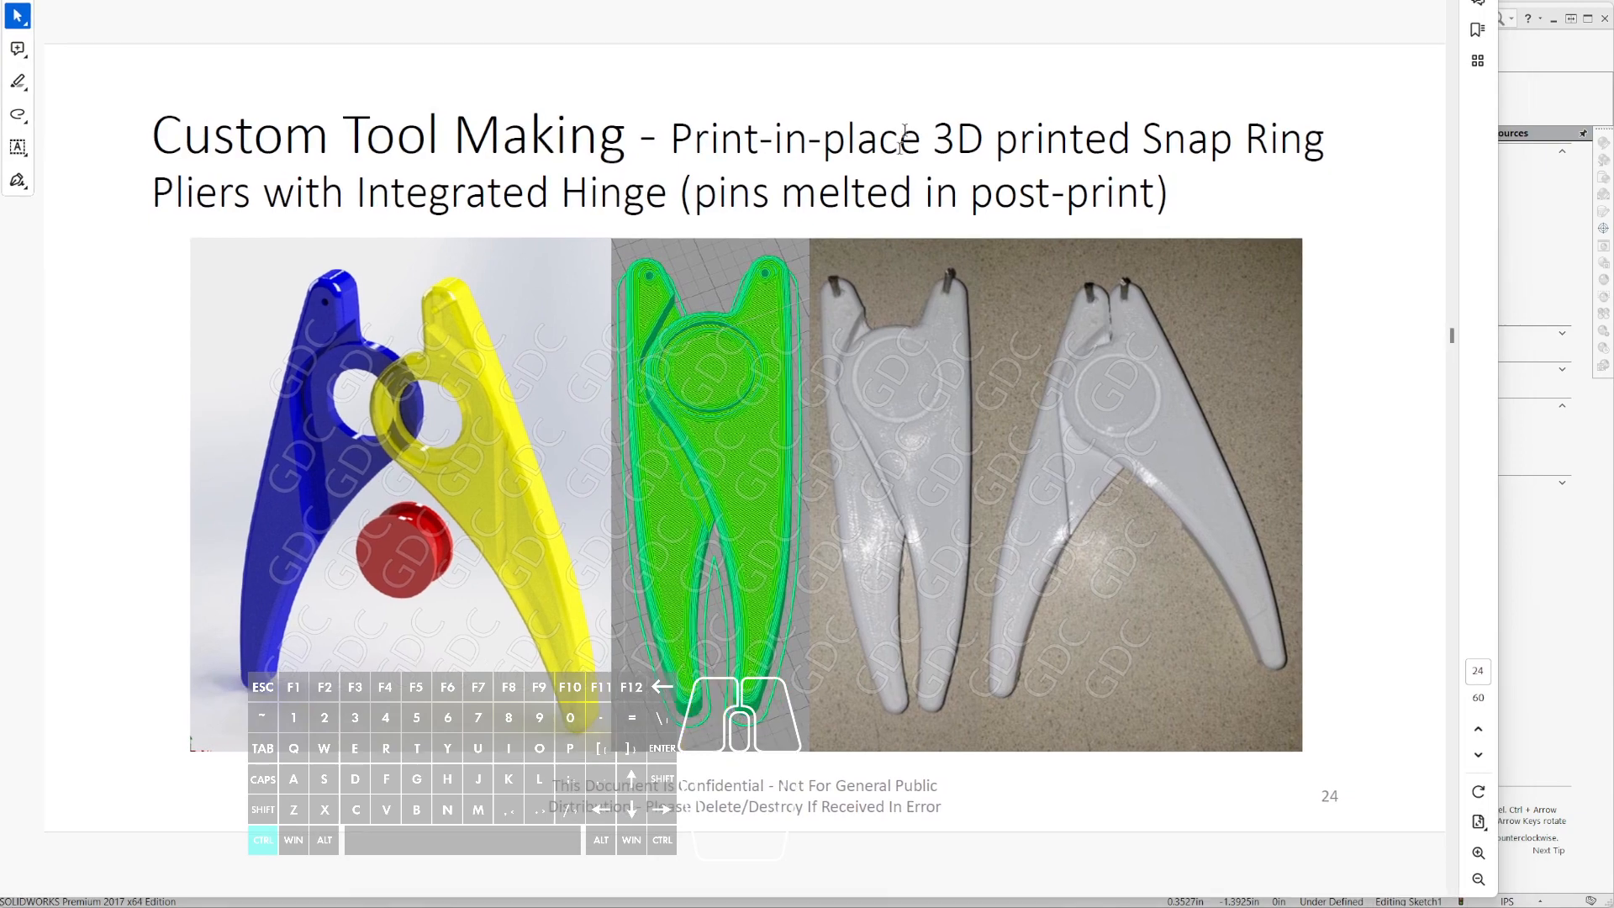
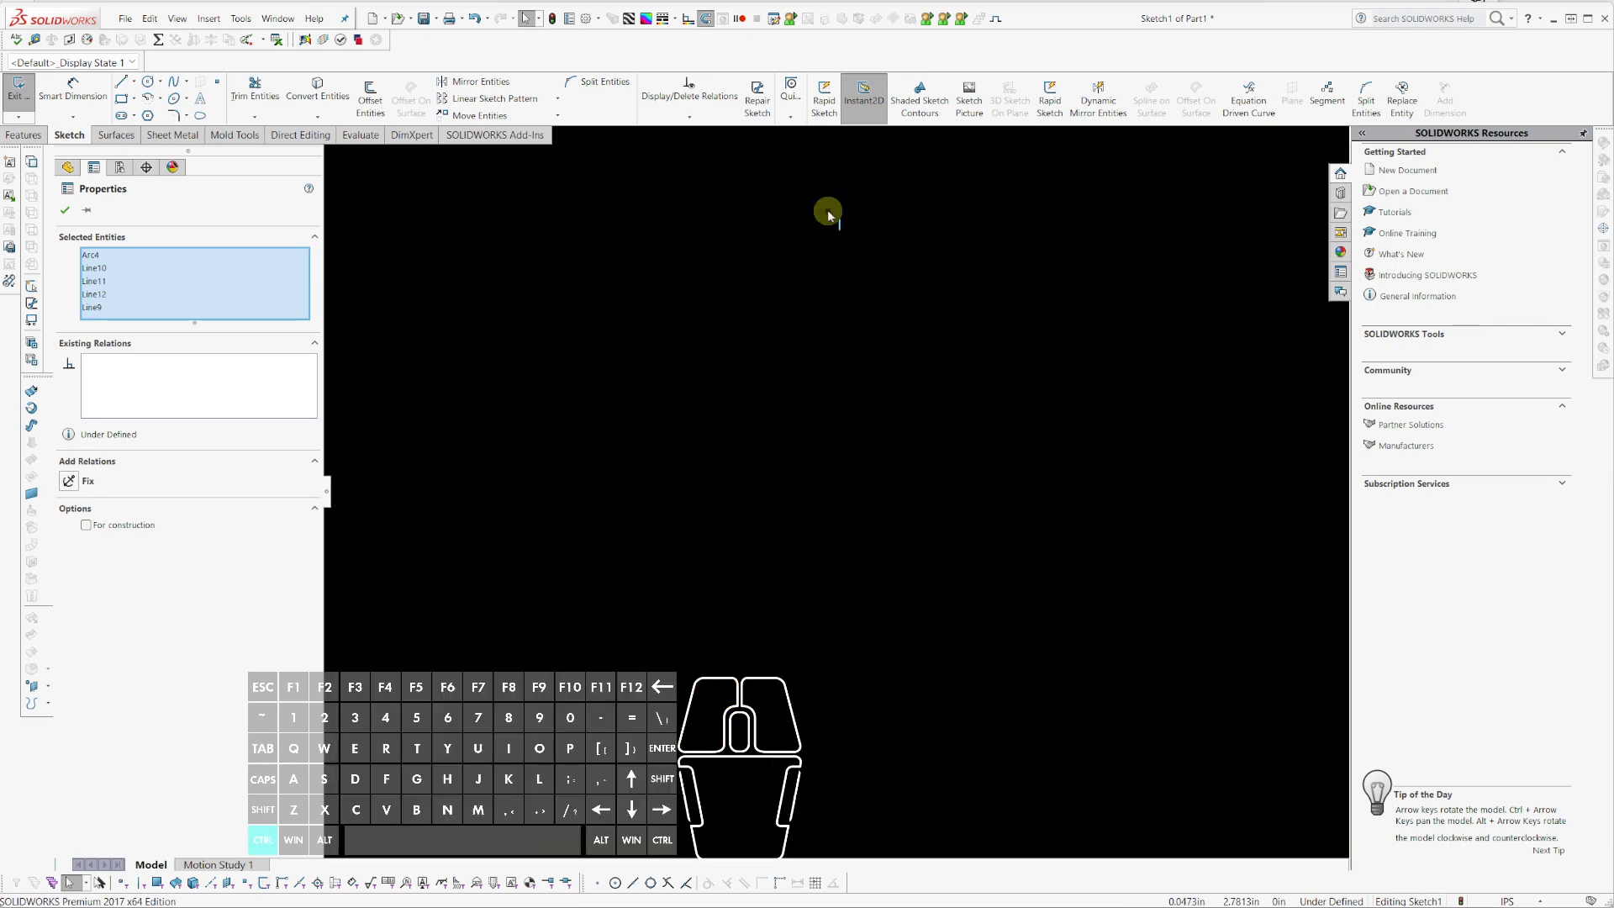
- Mirror the selected leg lines and arc about the vertical centerline
{"action": "left_click", "coordinate": [481, 89]}
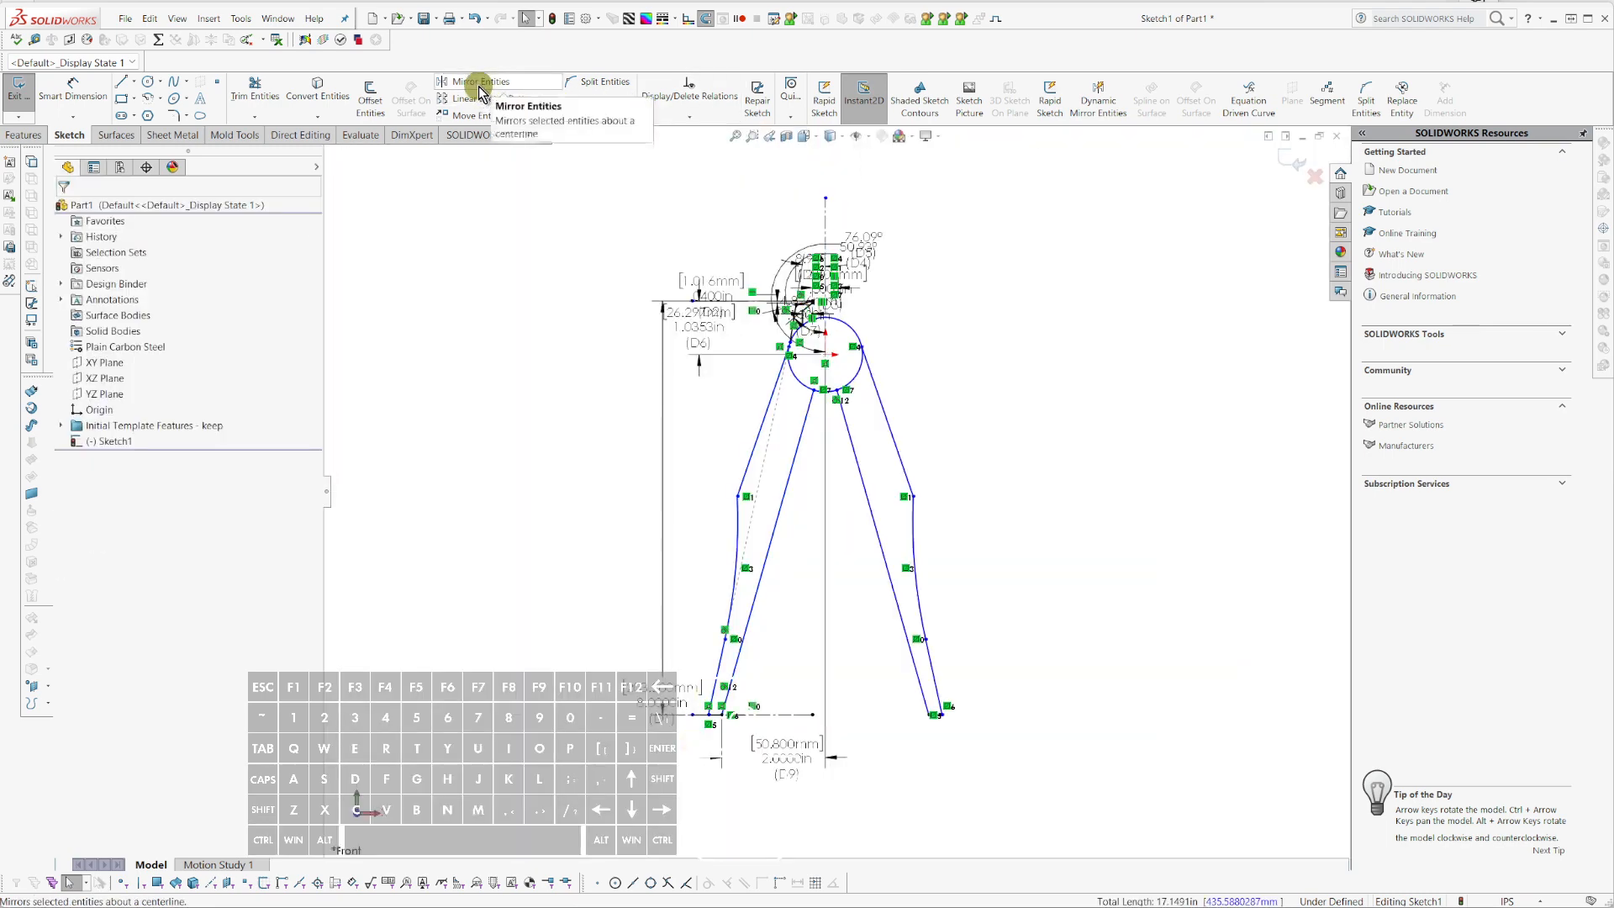
{"action": "scroll", "coordinate": [800, 547], "scroll_direction": "down", "scroll_amount": 3}
{"action": "scroll", "coordinate": [800, 552], "scroll_direction": "up", "scroll_amount": 2}
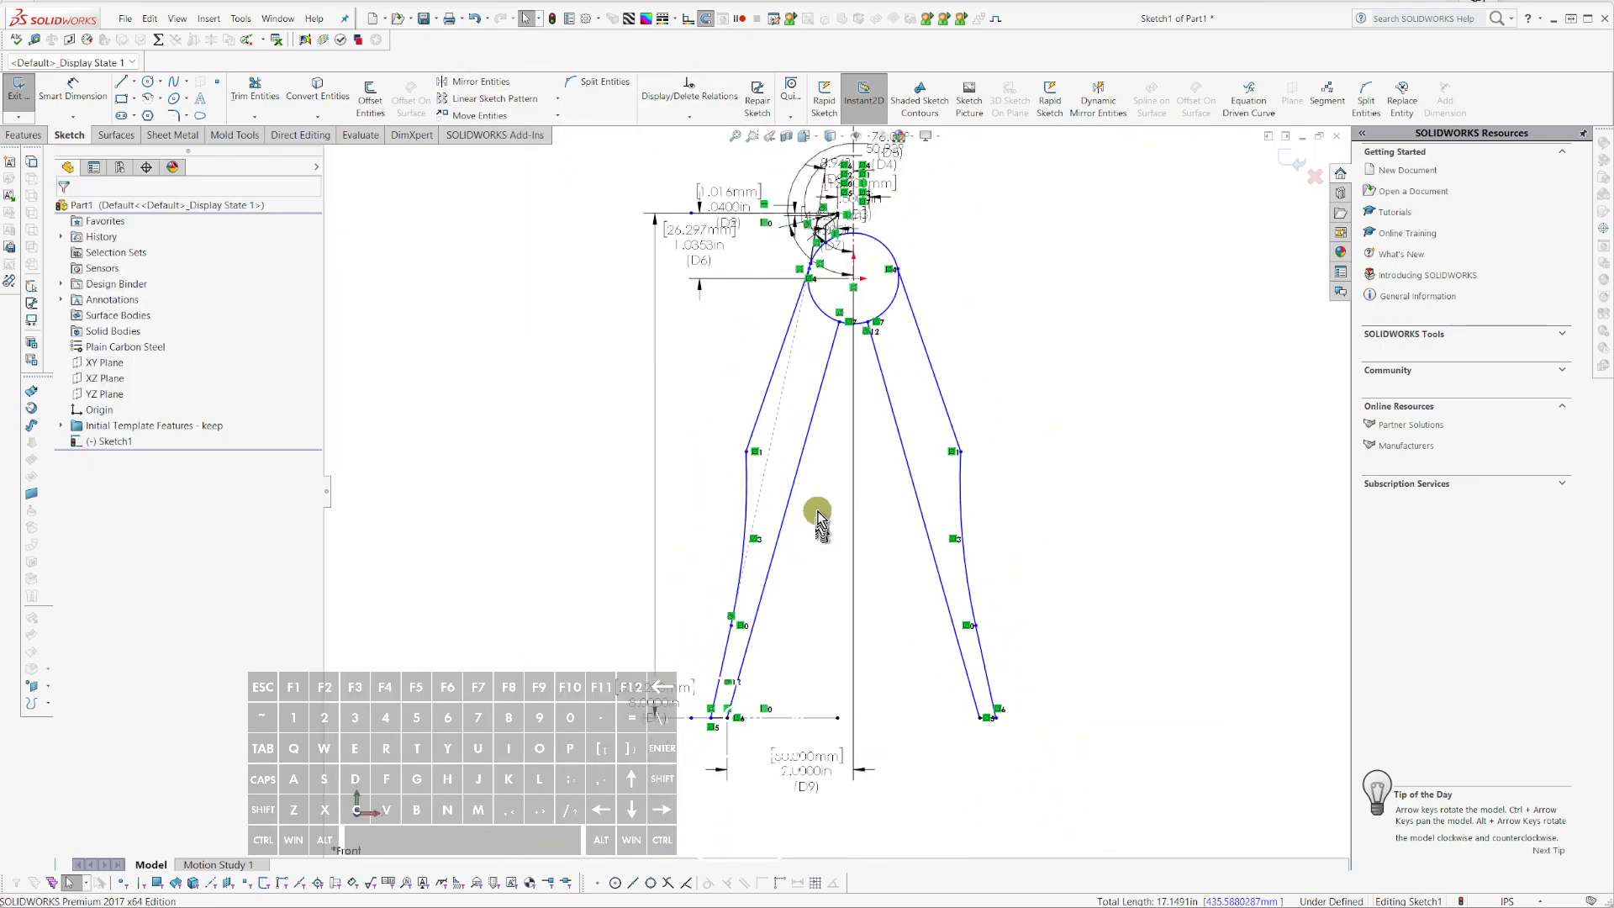
- Convert the original left leg's lines and arc to construction geometry
{"action": "mouse_move", "coordinate": [700, 734]}
{"action": "left_mouse_down"}
{"action": "mouse_move", "coordinate": [836, 443]}
{"action": "mouse_move", "coordinate": [847, 282]}
{"action": "left_mouse_up"}
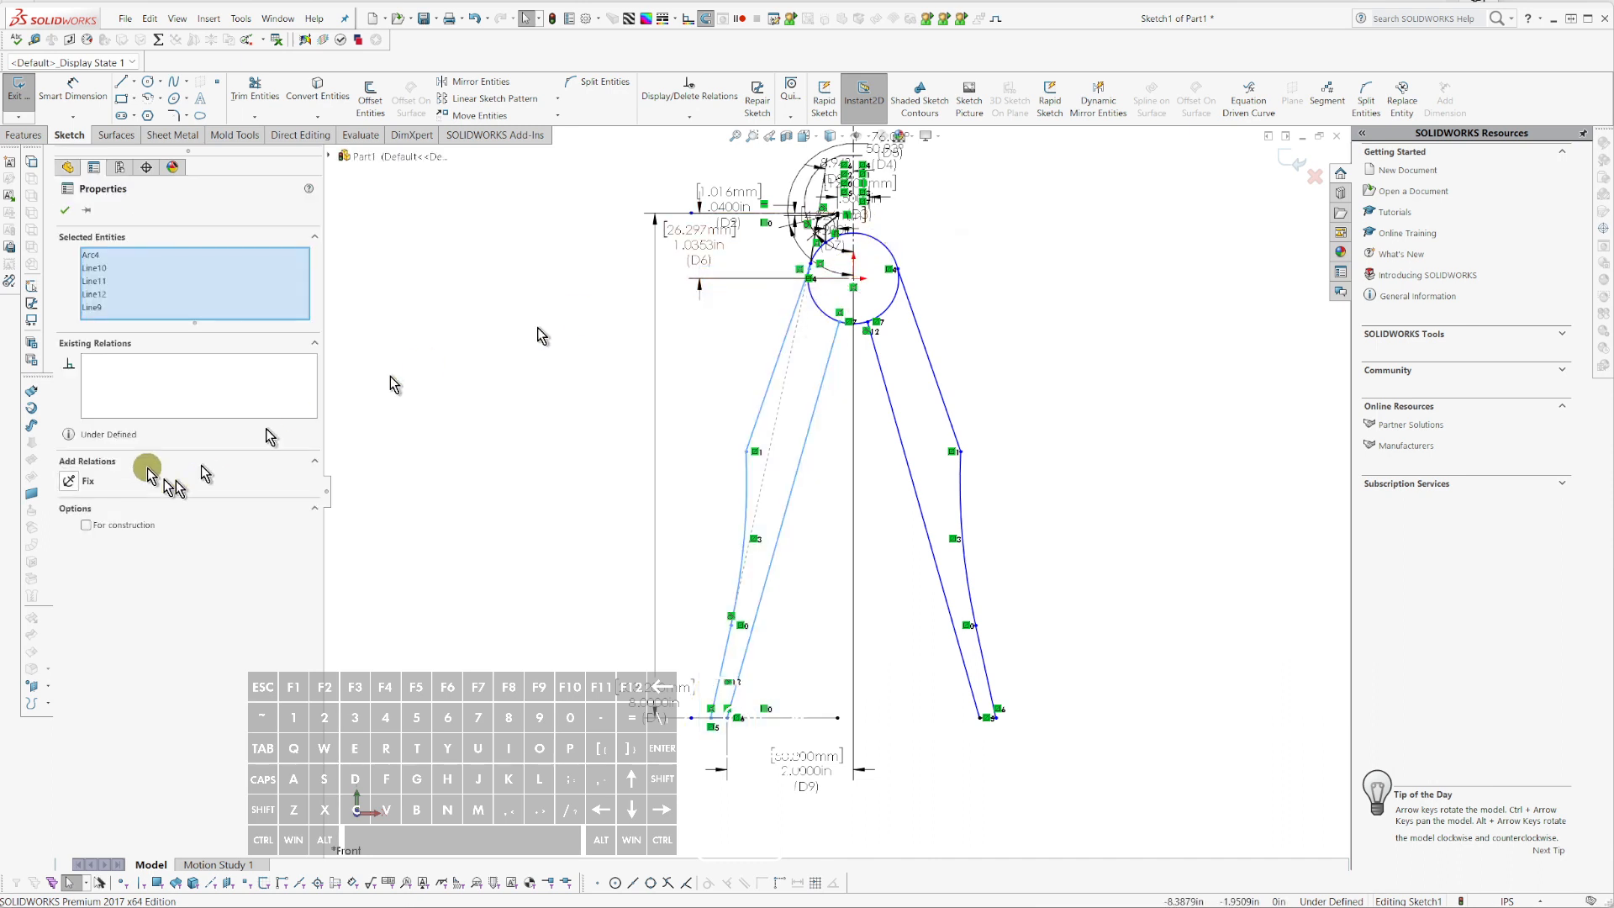
{"action": "left_click", "coordinate": [88, 525]}
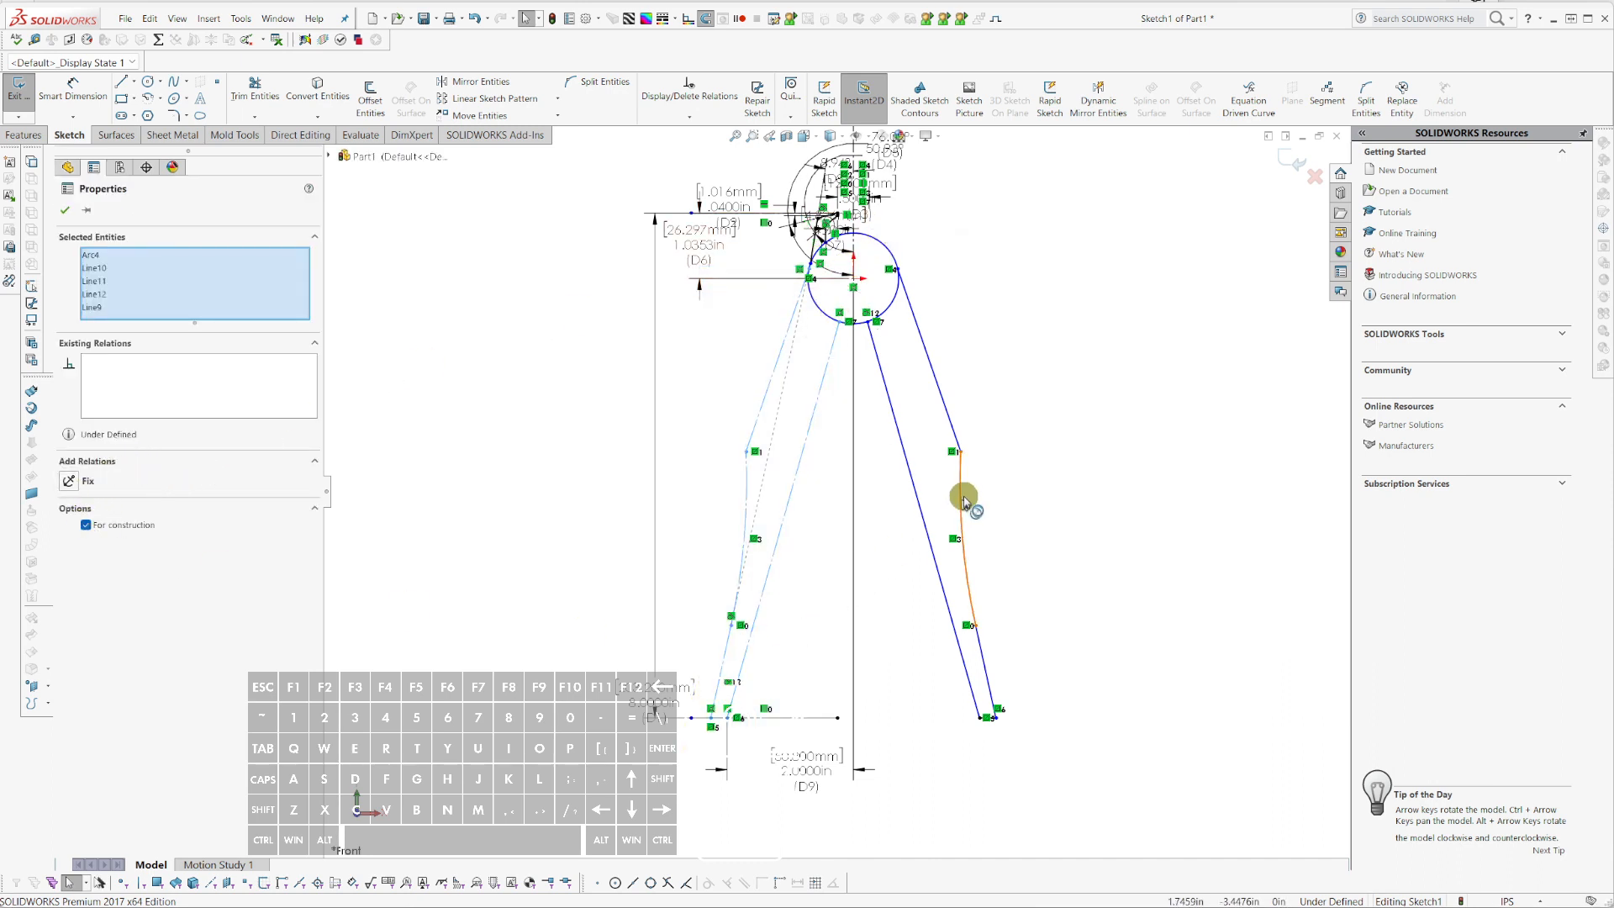
{"action": "left_click", "coordinate": [900, 458]}
{"action": "scroll", "coordinate": [901, 336], "scroll_direction": "down", "scroll_amount": 3}
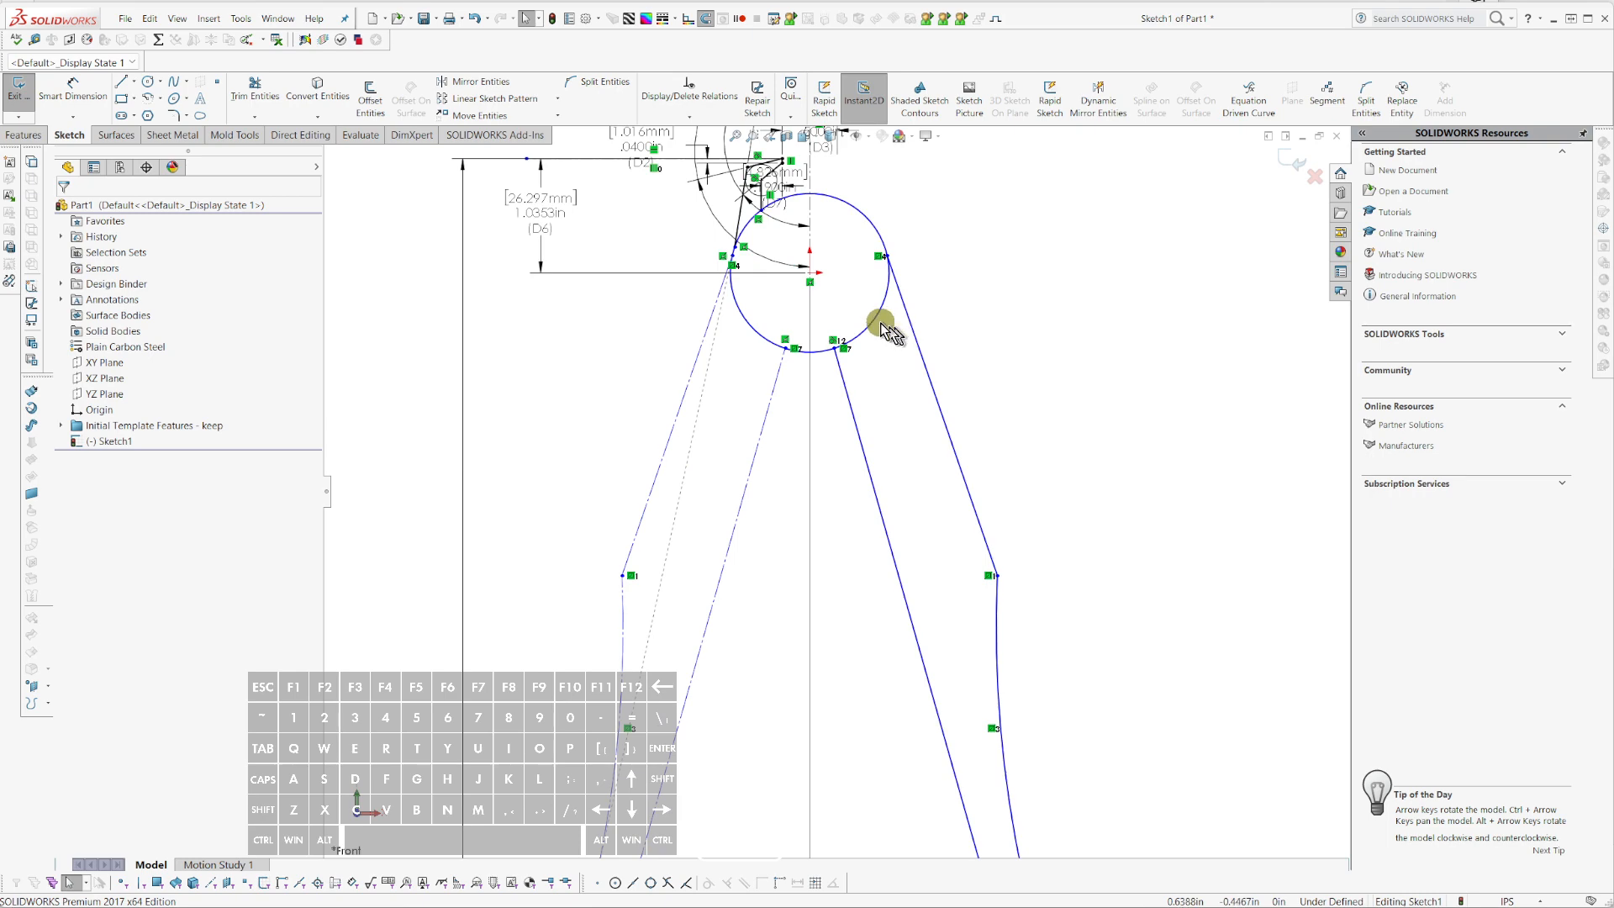
- Move the upper endpoint of the mirrored inner leg line along the hinge circle, closer to the vertical centerline
{"action": "scroll", "coordinate": [883, 328], "scroll_direction": "up", "scroll_amount": 2}
{"action": "scroll", "coordinate": [864, 548], "scroll_direction": "down", "scroll_amount": 4}
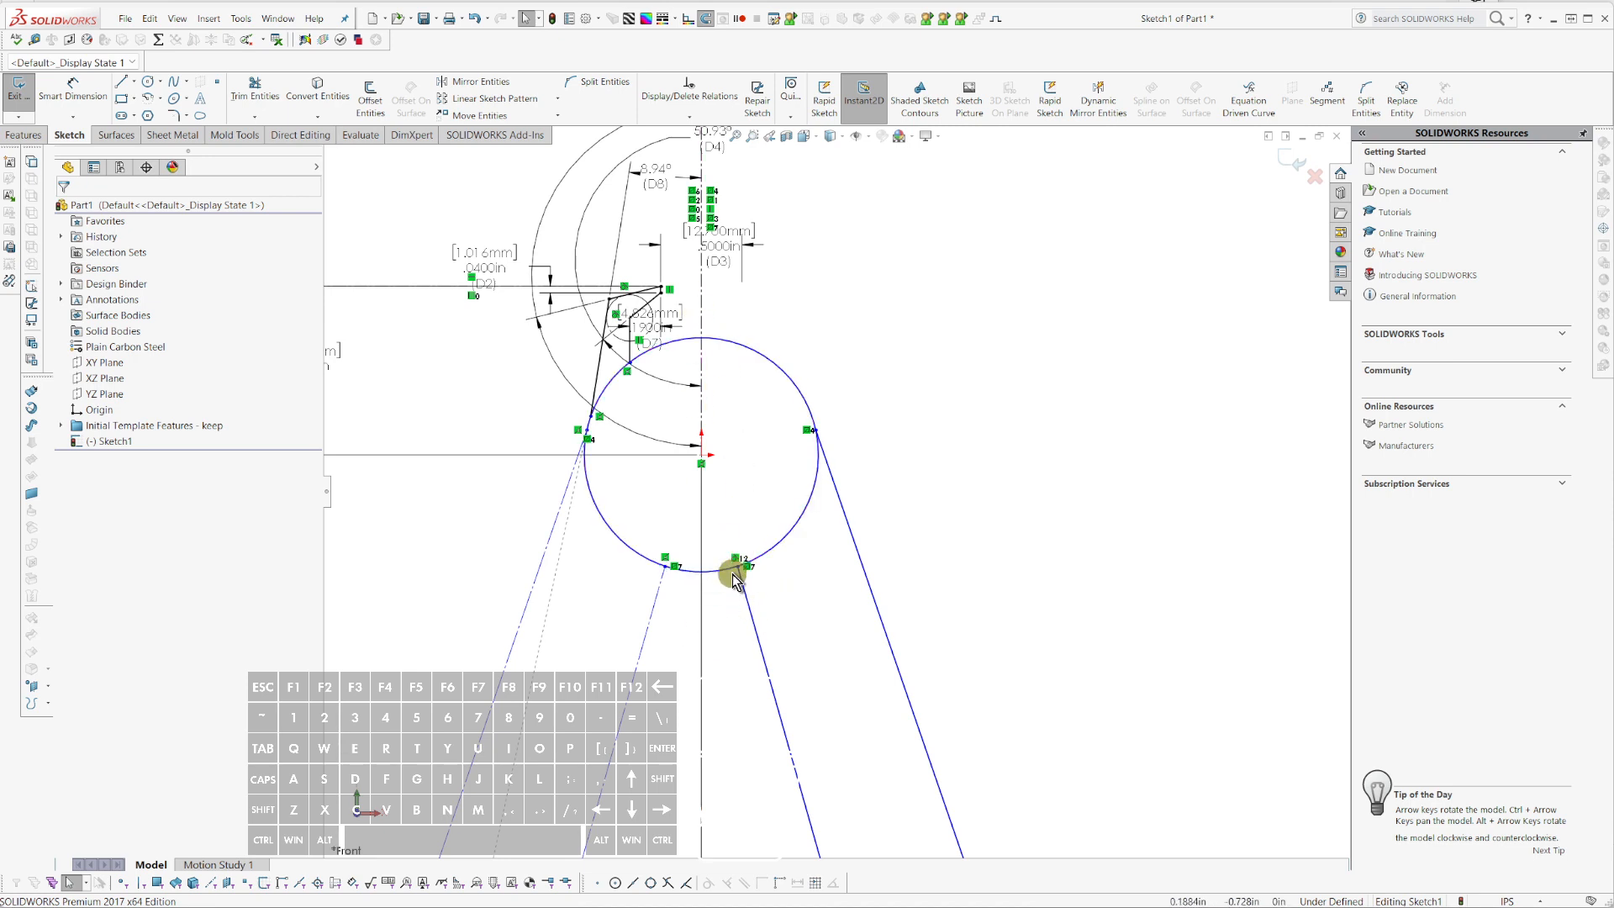
{"action": "left_click", "coordinate": [728, 503]}
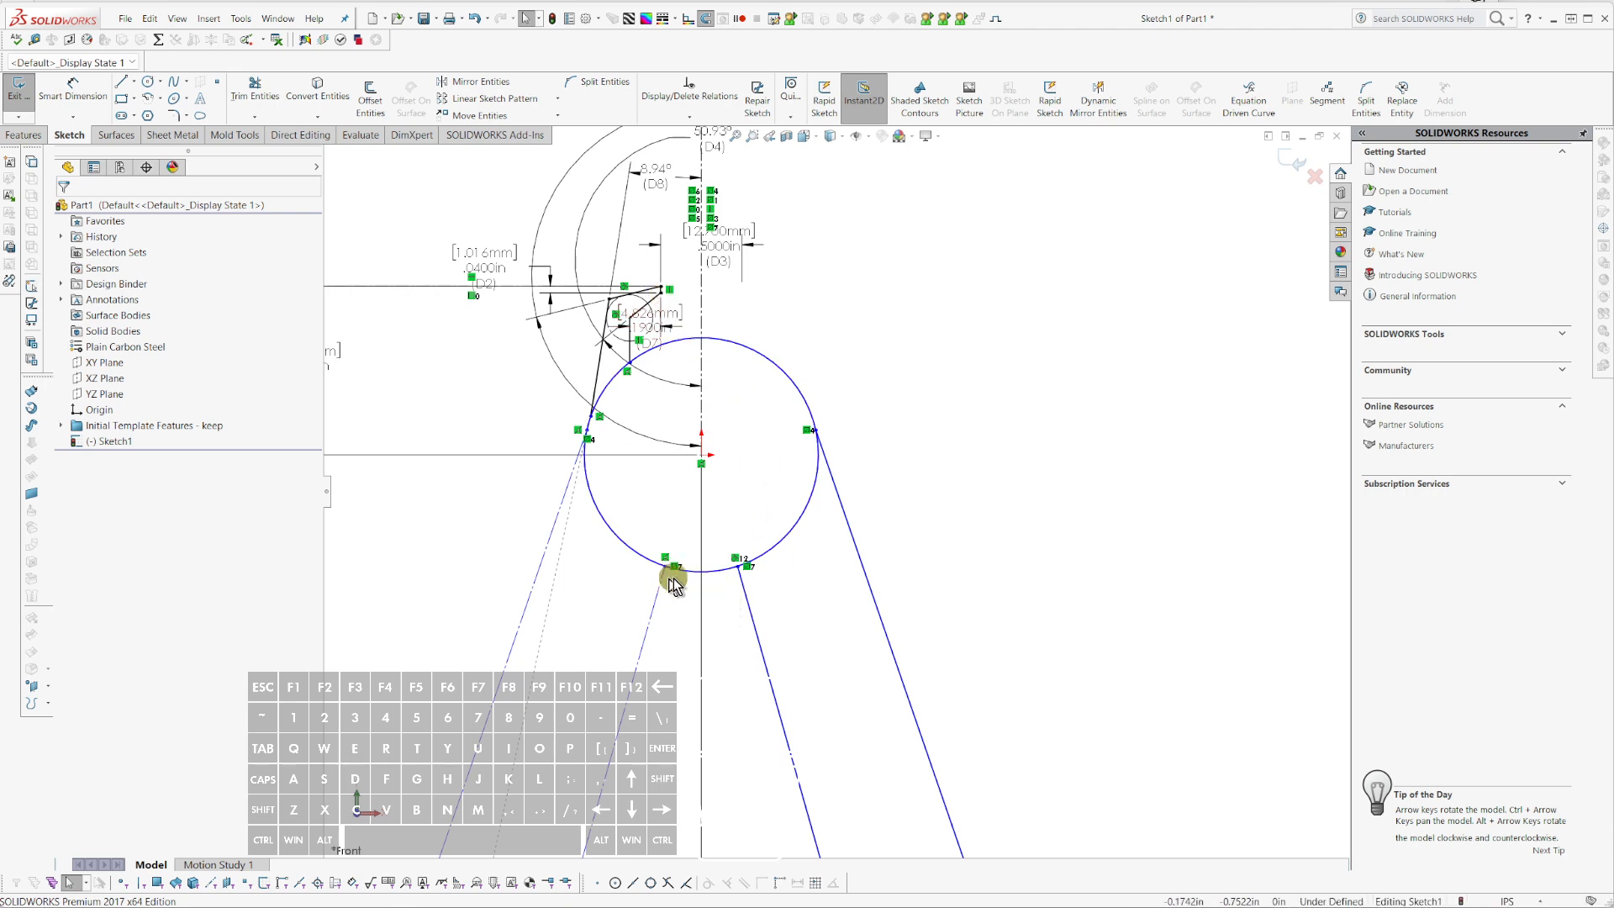
{"action": "scroll", "coordinate": [744, 598], "scroll_direction": "down", "scroll_amount": 1}
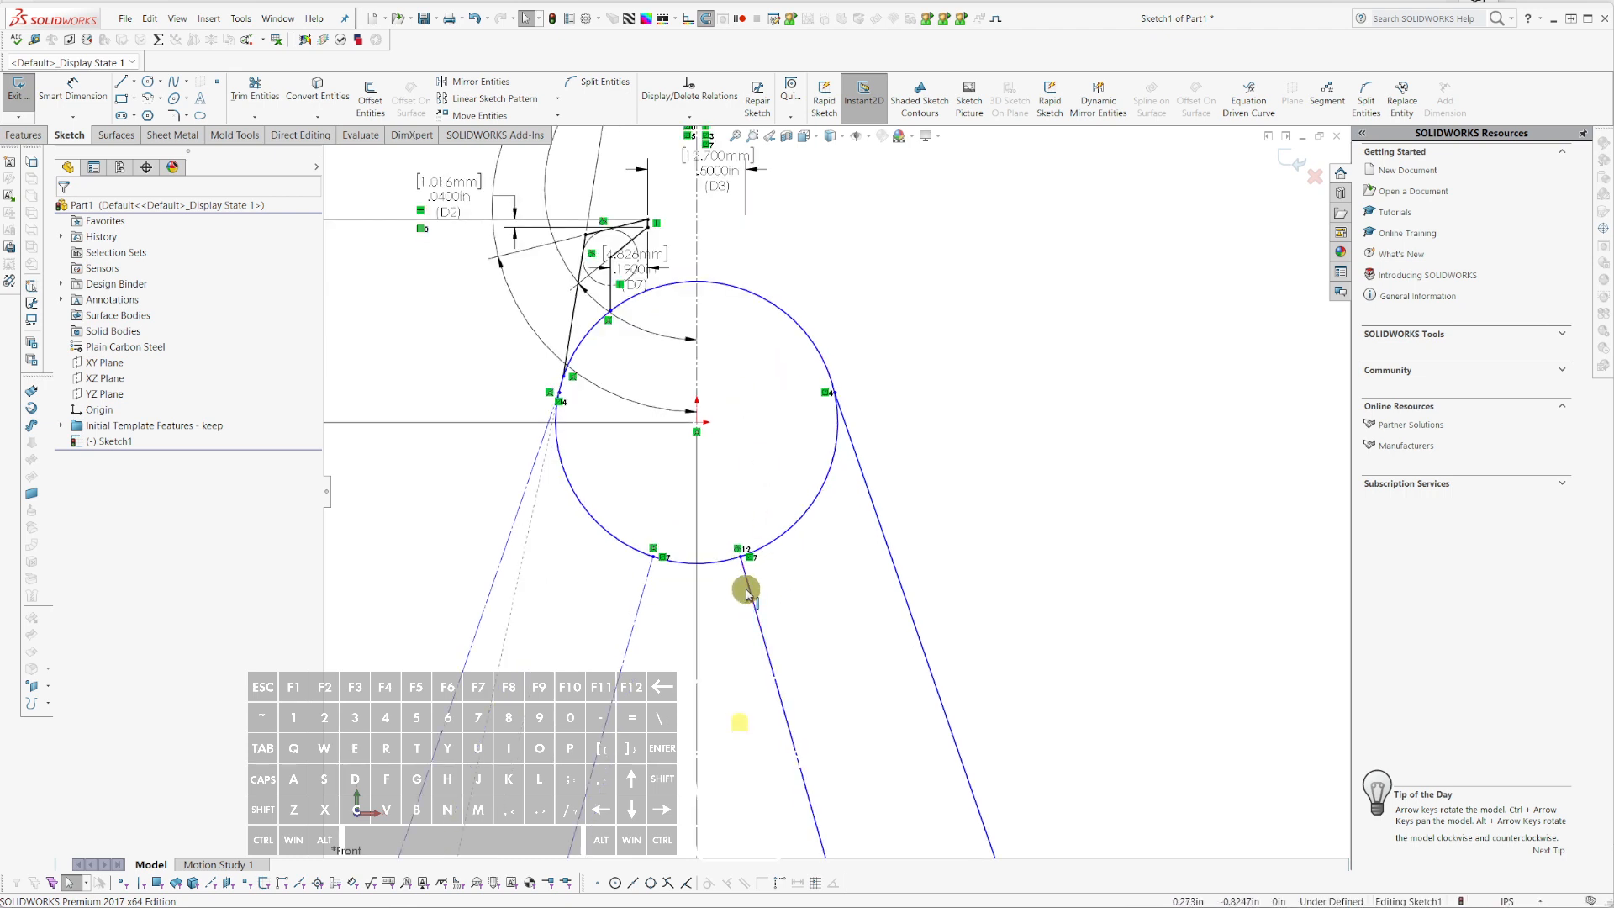
{"action": "scroll", "coordinate": [747, 593], "scroll_direction": "down", "scroll_amount": 2}
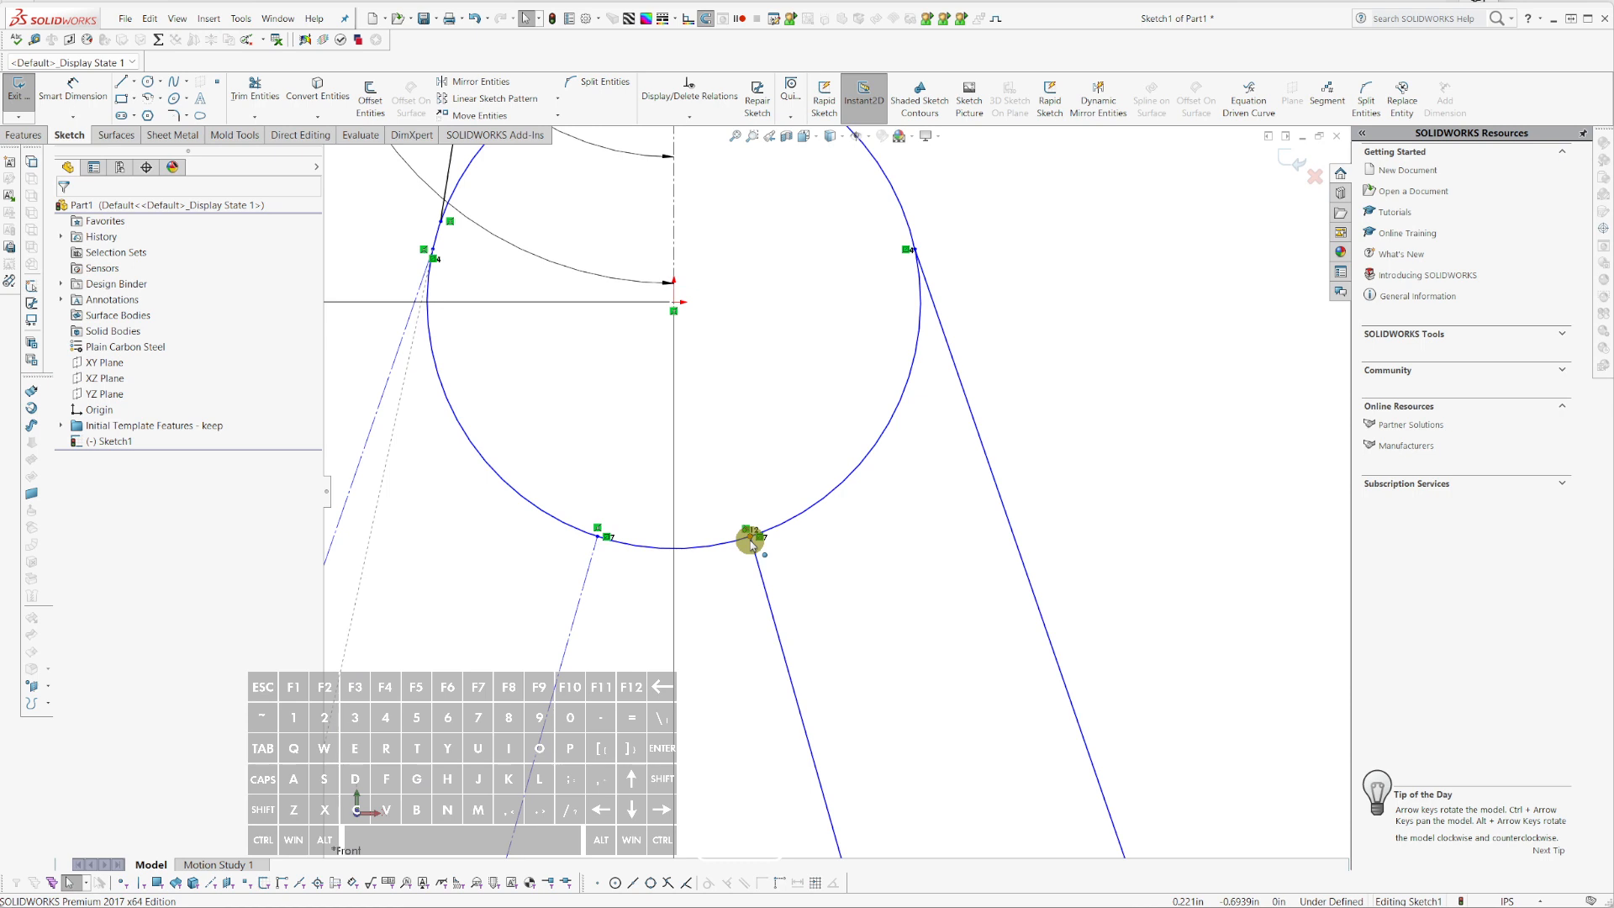
{"action": "left_click_drag", "start_coordinate": [750, 545], "coordinate": [728, 552]}
{"action": "left_click", "coordinate": [879, 649]}
{"action": "scroll", "coordinate": [878, 648], "scroll_direction": "up", "scroll_amount": 2}
{"action": "scroll", "coordinate": [878, 652], "scroll_direction": "up", "scroll_amount": 3}
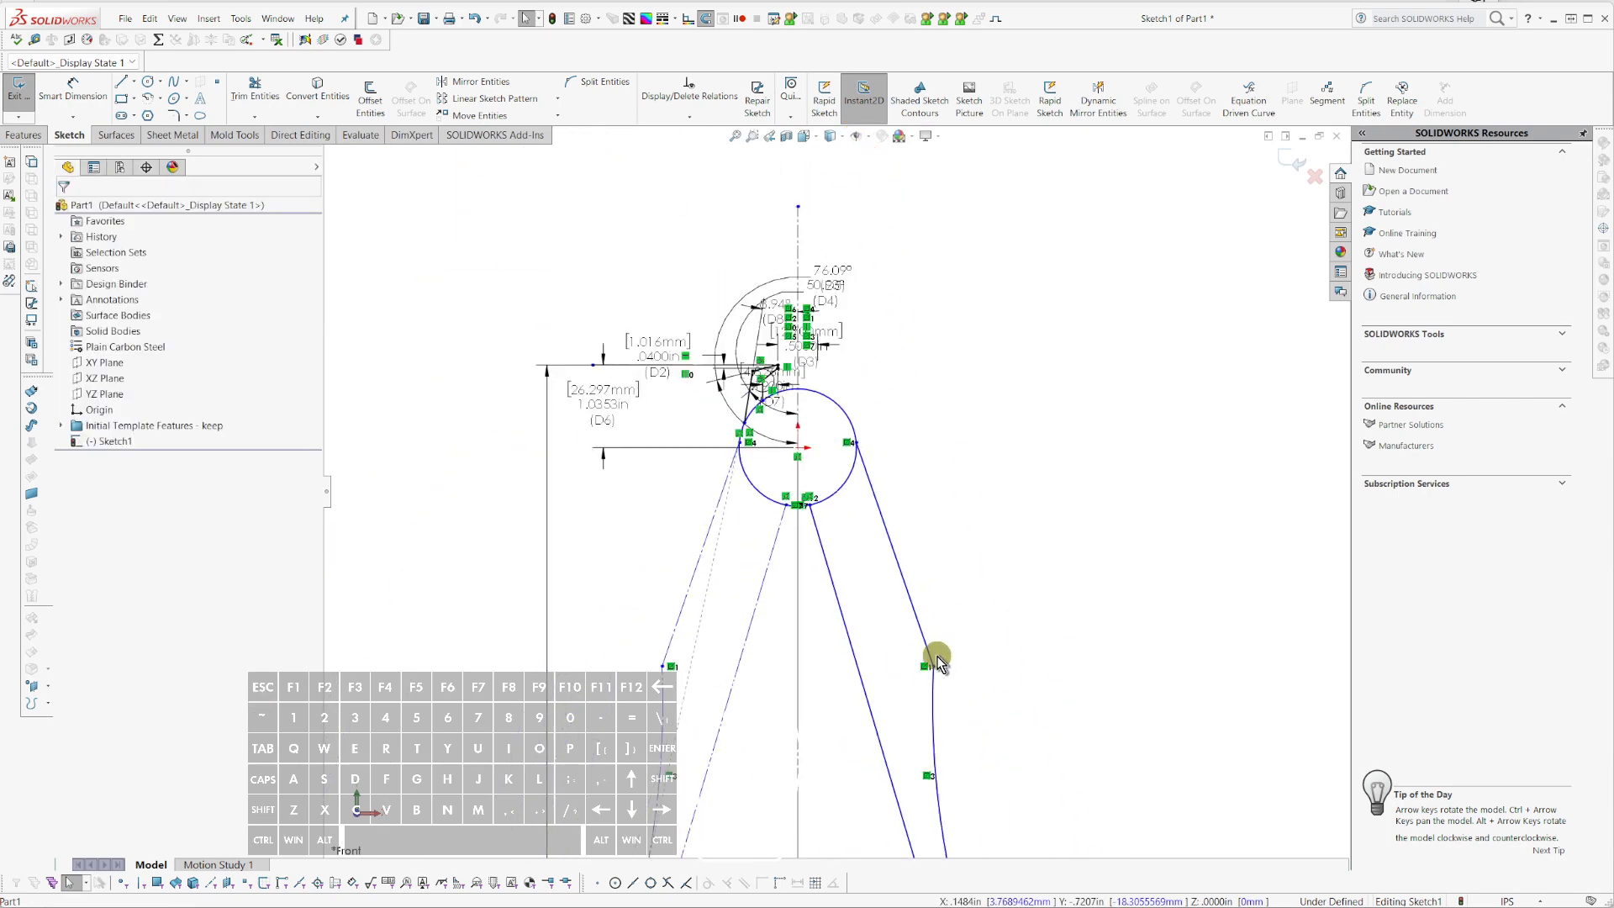
- Add a horizontal dimension between the construction leg's arc and the mirrored leg's arc, keeping its proposed value
{"action": "scroll", "coordinate": [929, 761], "scroll_direction": "up", "scroll_amount": 3}
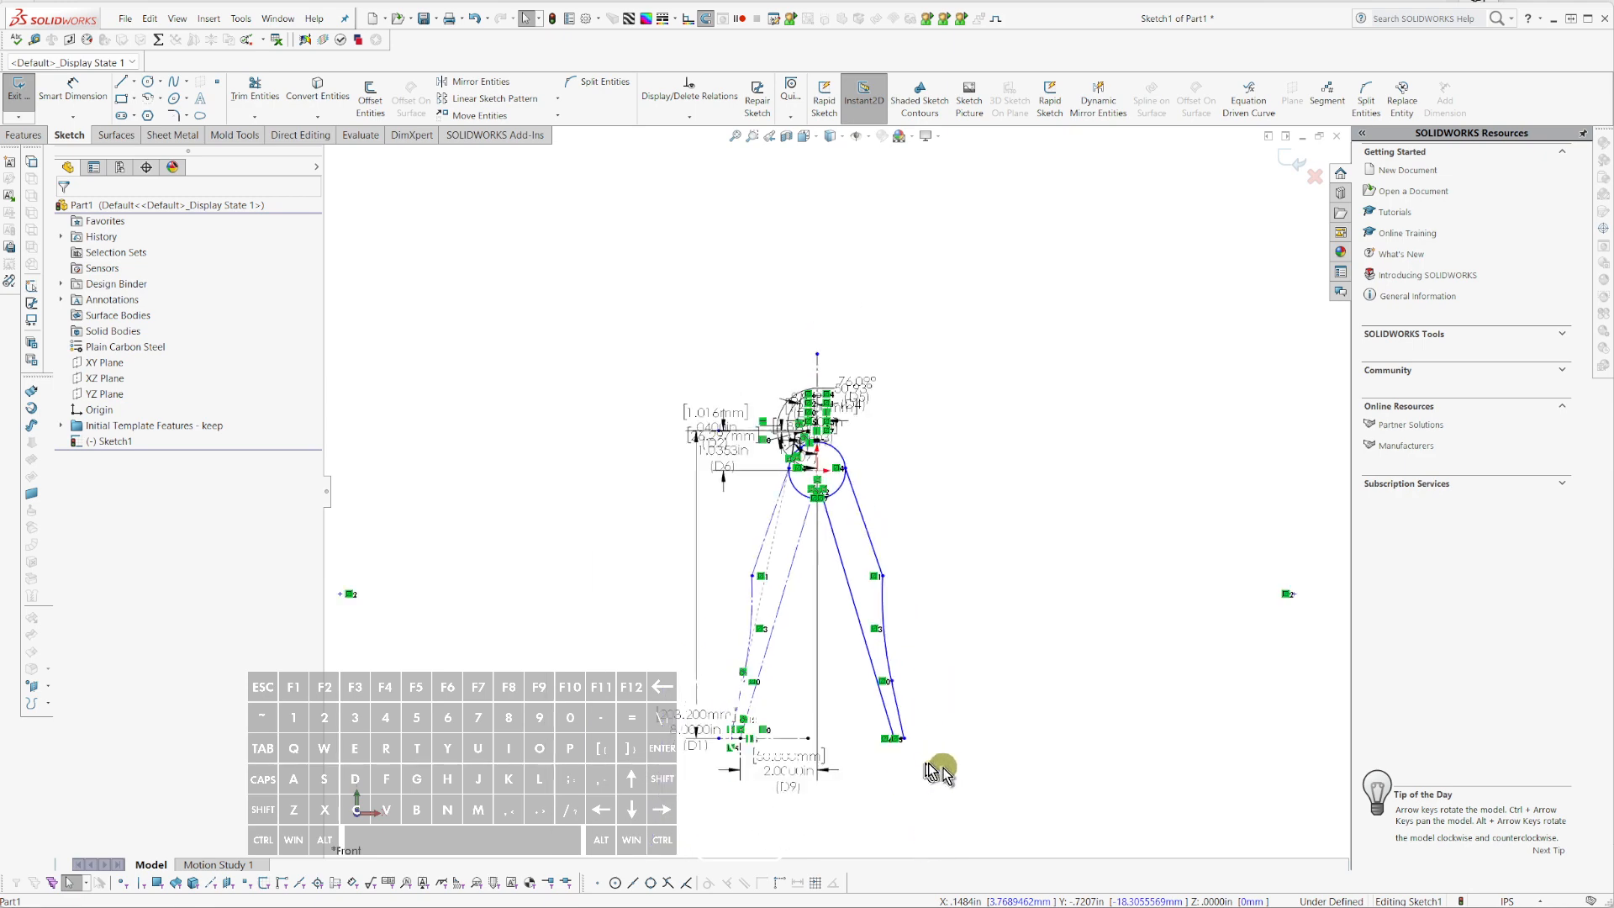
{"action": "key", "text": "d"}
{"action": "left_click", "coordinate": [892, 676]}
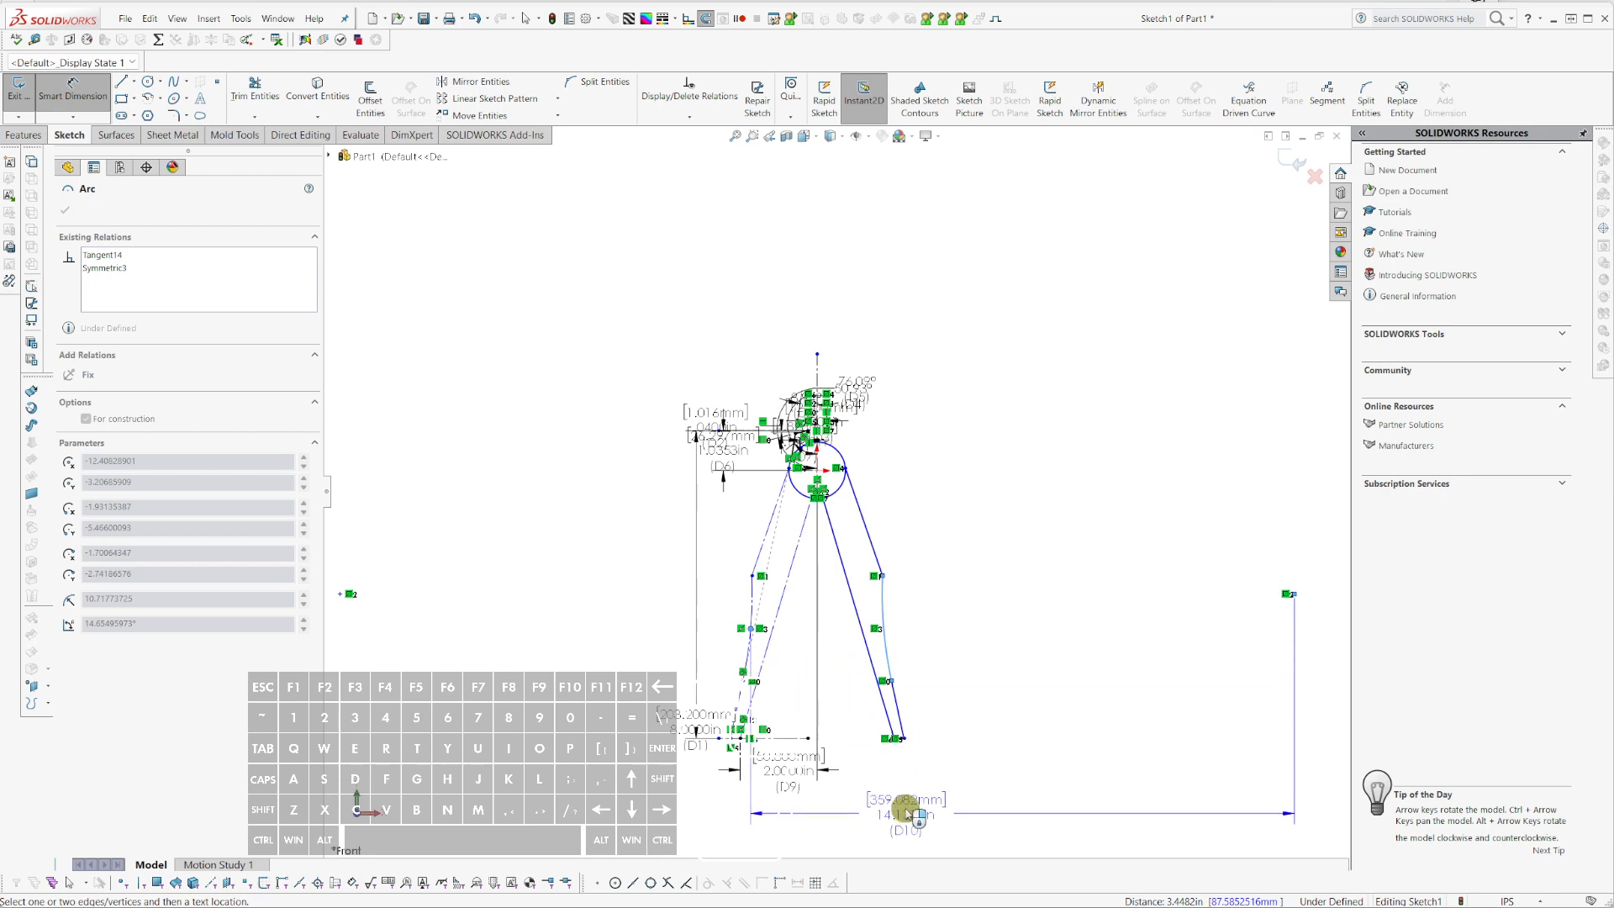
{"action": "key", "text": "Escape"}
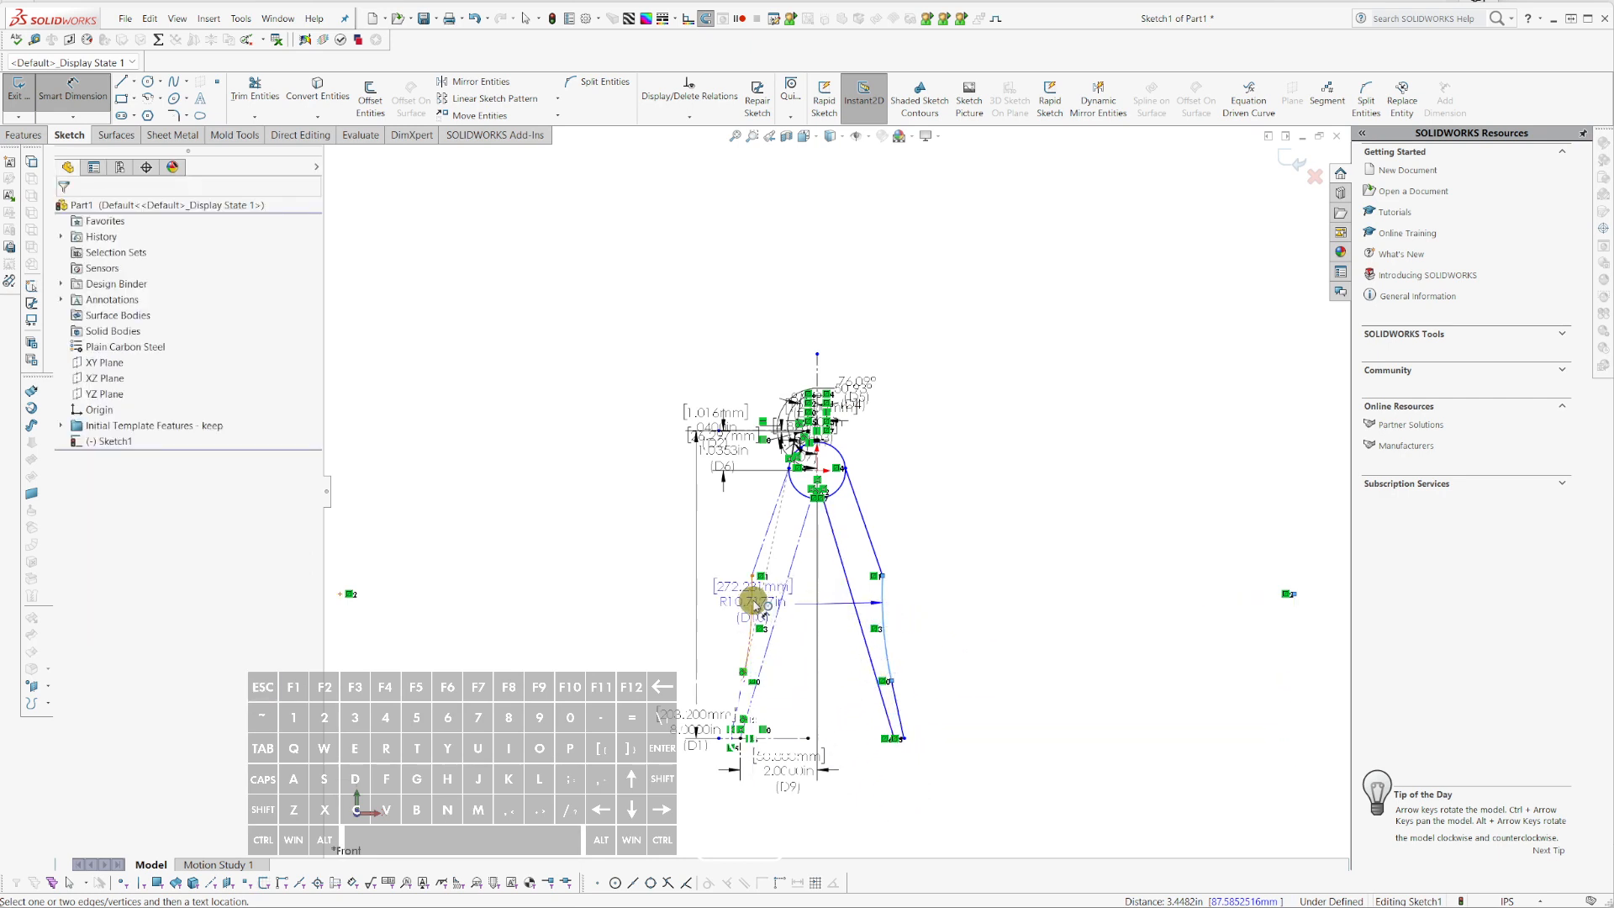
{"action": "left_click", "coordinate": [755, 602]}
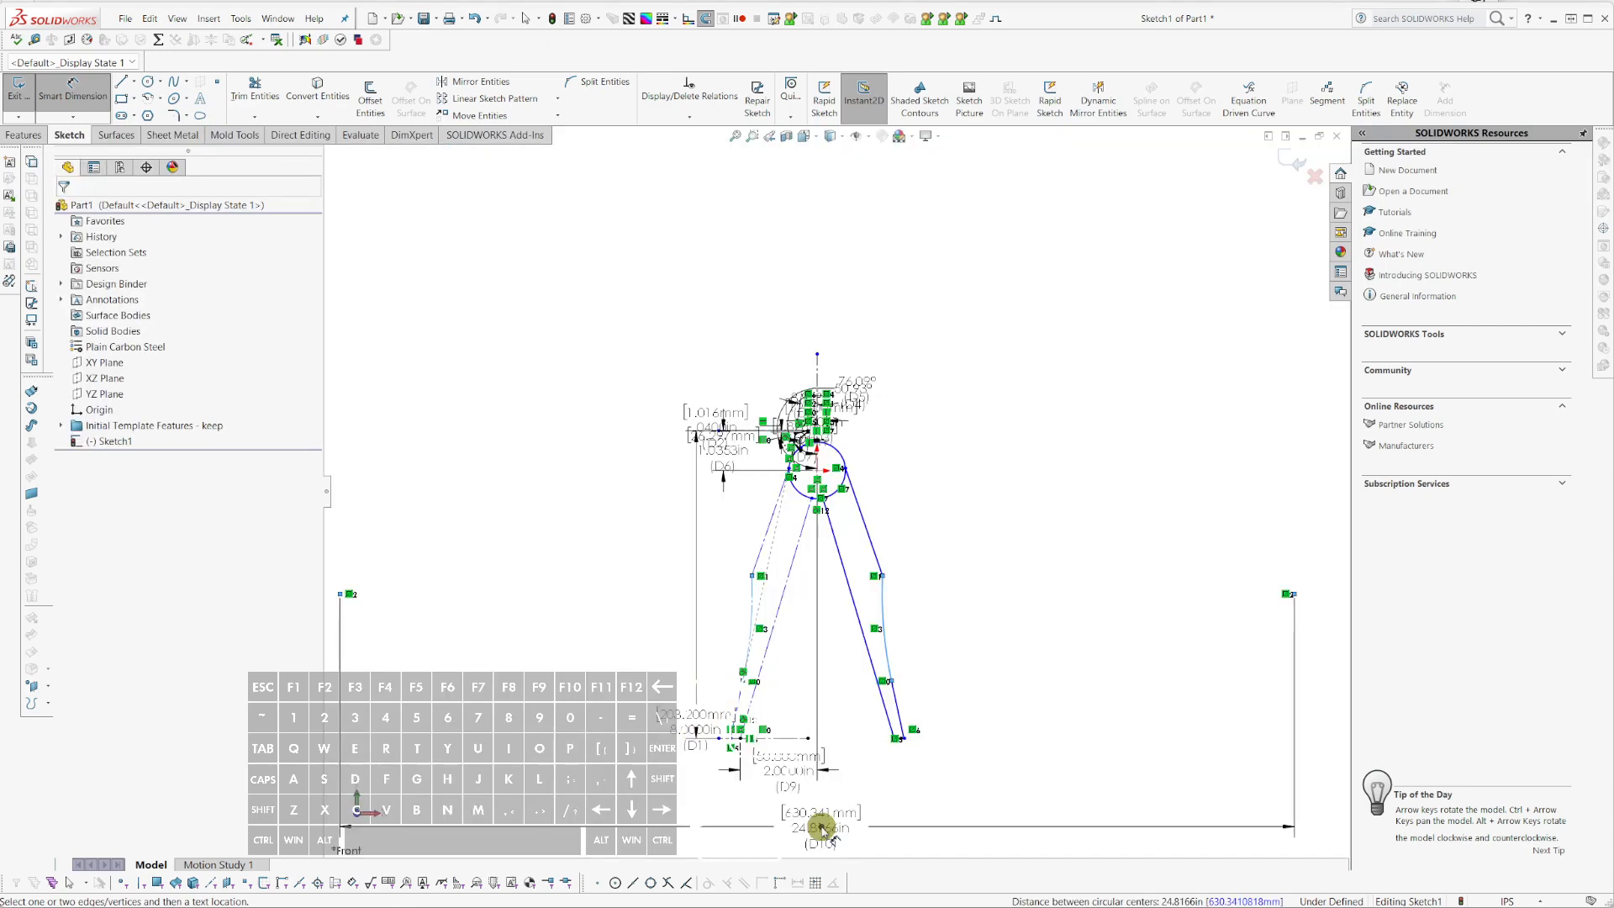
{"action": "left_click", "coordinate": [820, 828]}
{"action": "left_click", "coordinate": [105, 234]}
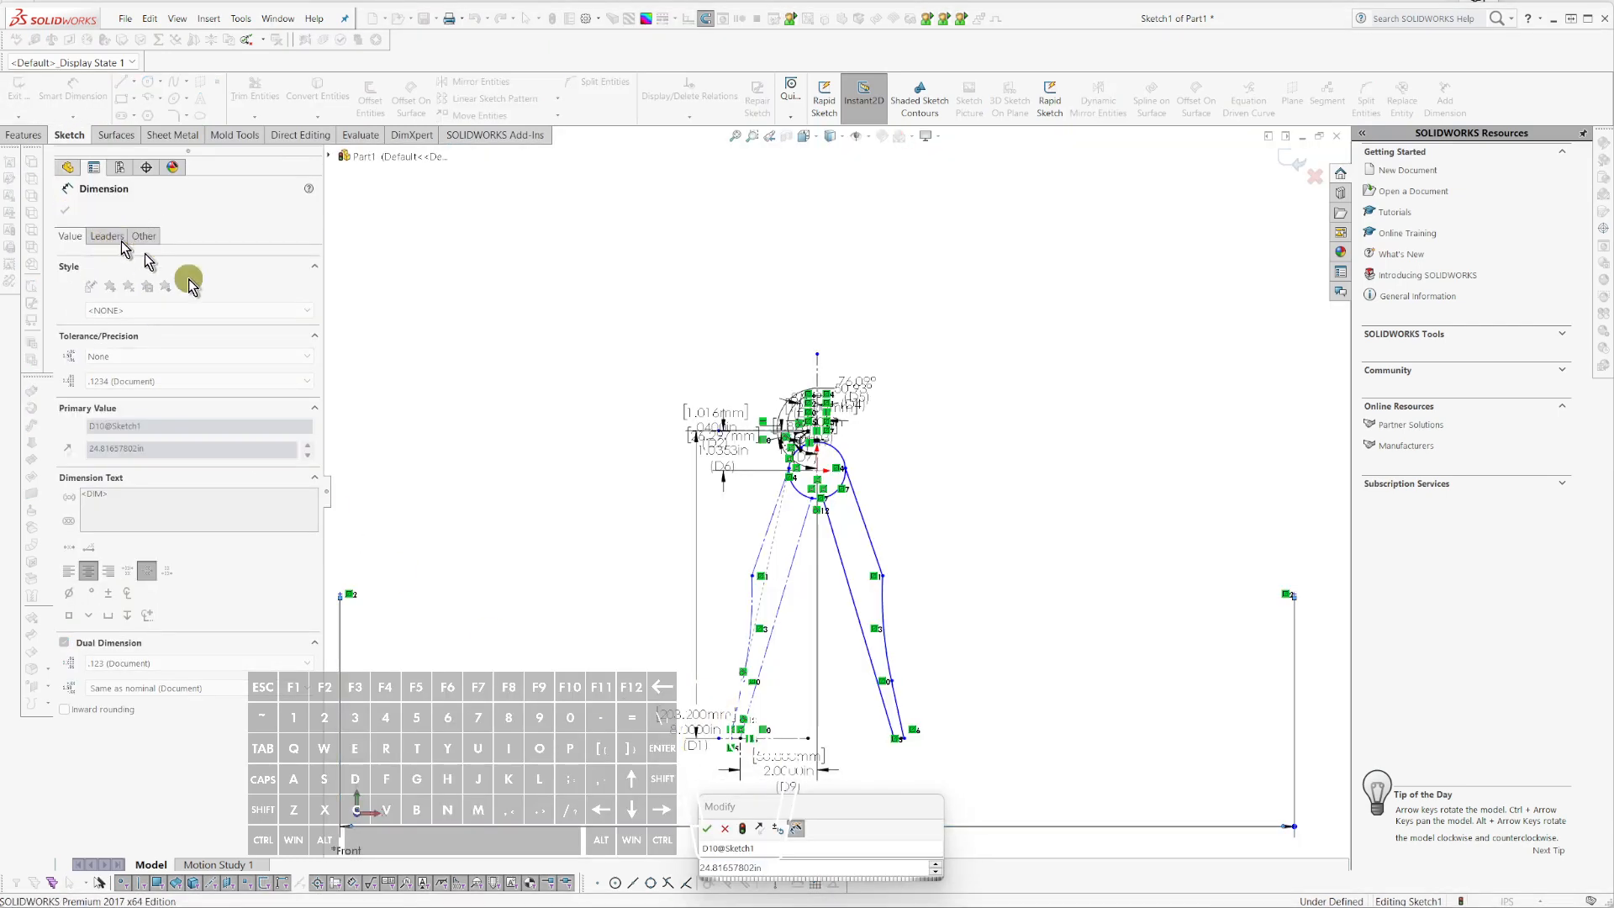
{"action": "key", "text": "Escape"}
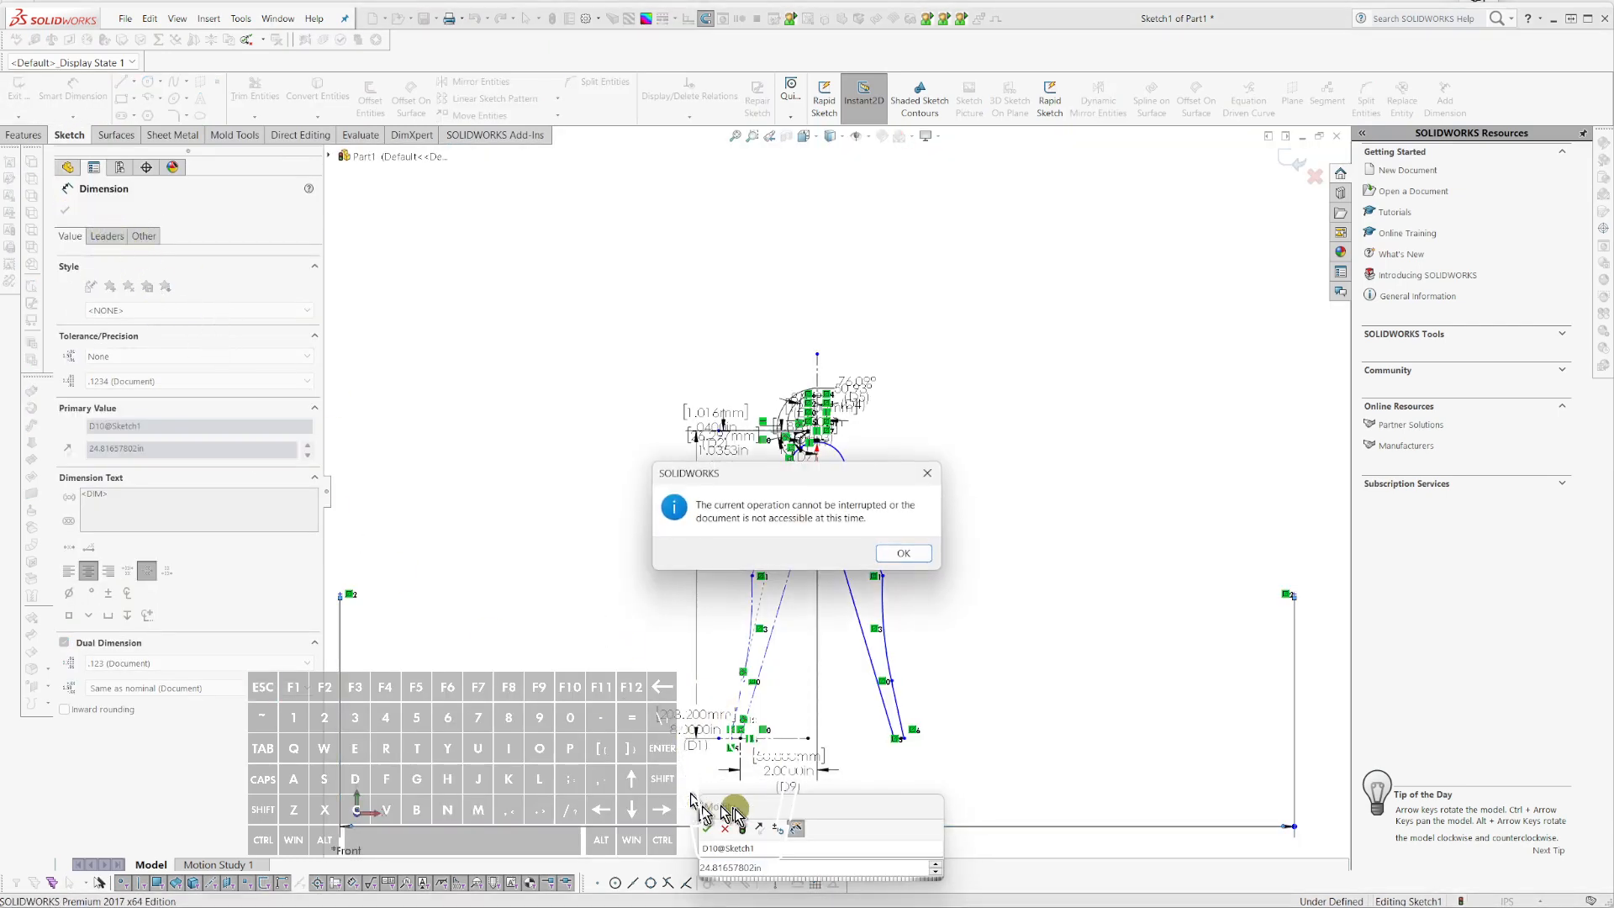
{"action": "key", "text": "Escape"}
{"action": "left_click", "coordinate": [710, 829]}
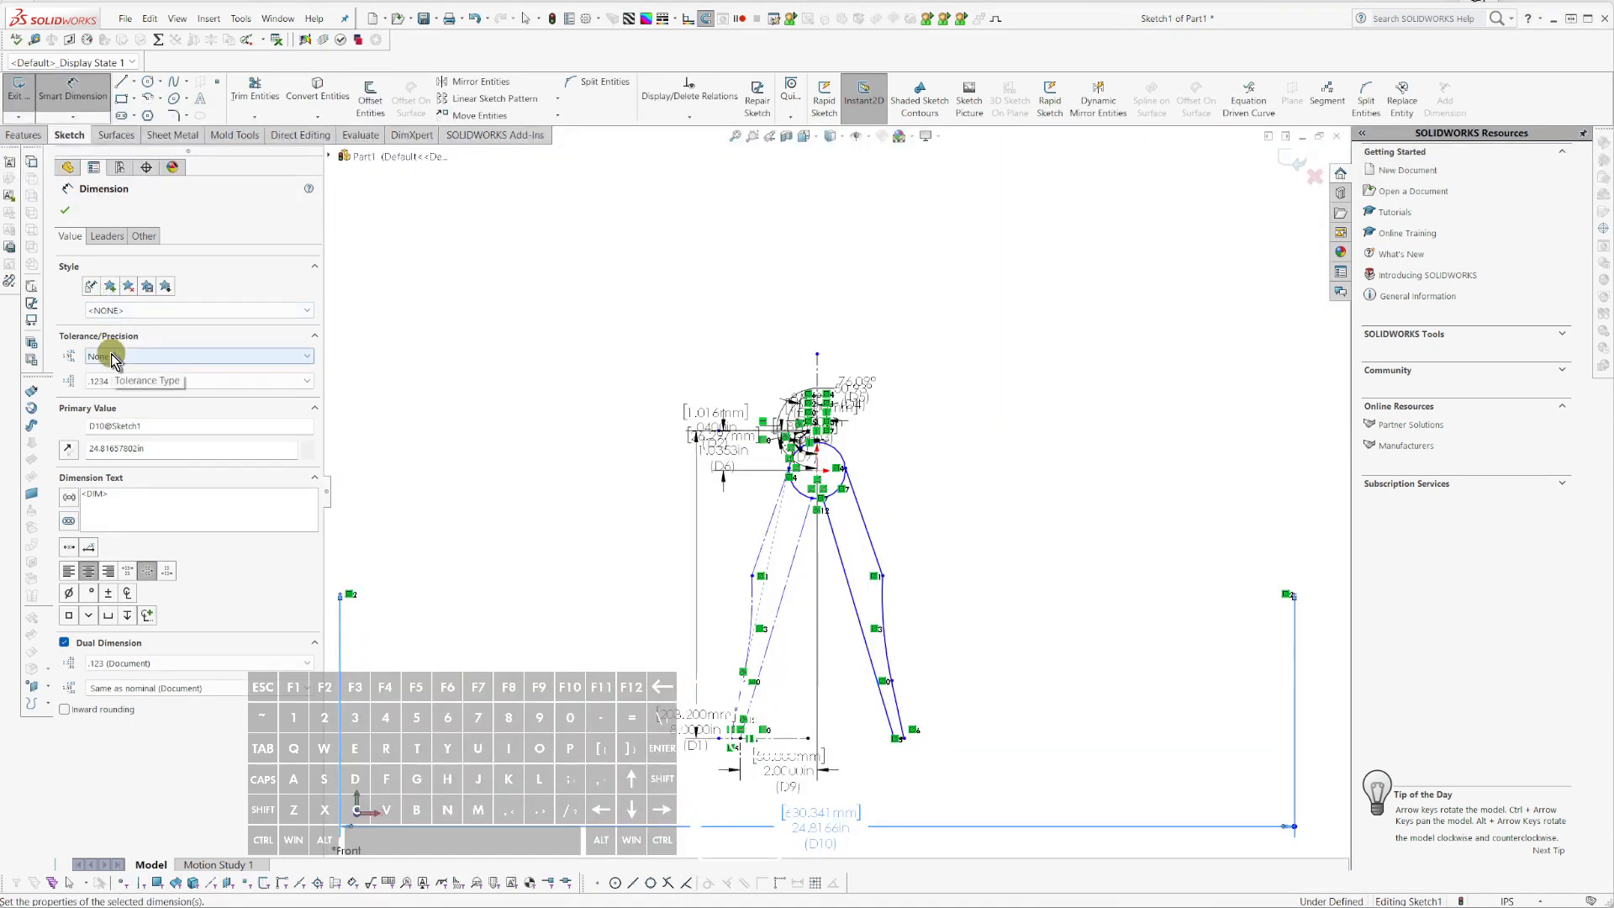
- Set both the first and second arc conditions of the leg arc dimension to Min
{"action": "left_click", "coordinate": [107, 236]}
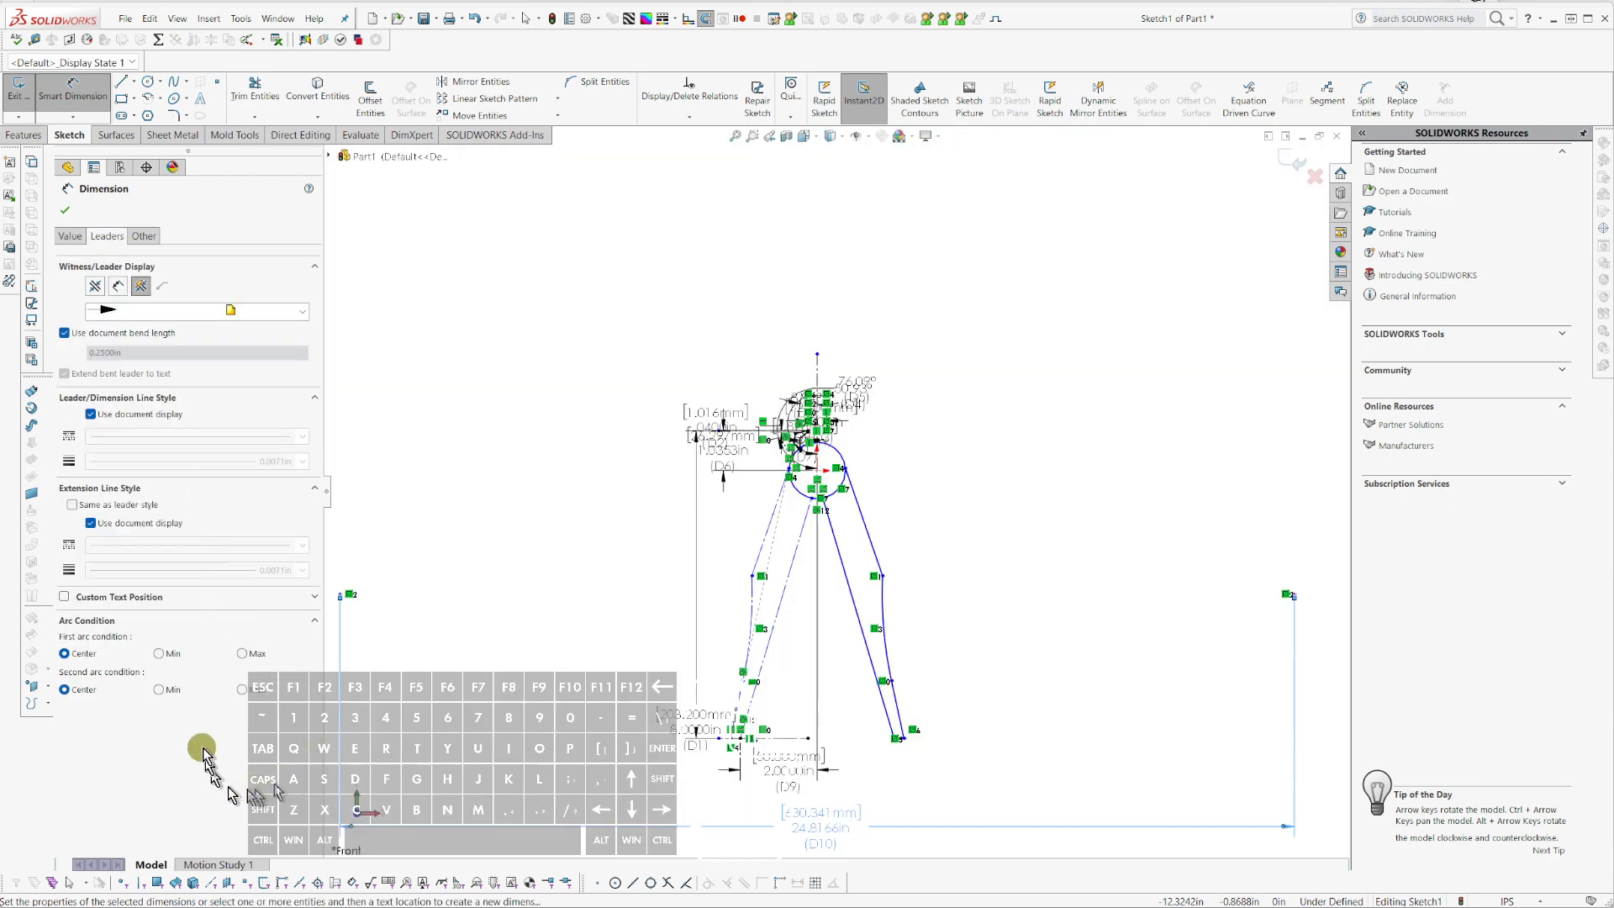
{"action": "left_click", "coordinate": [159, 653]}
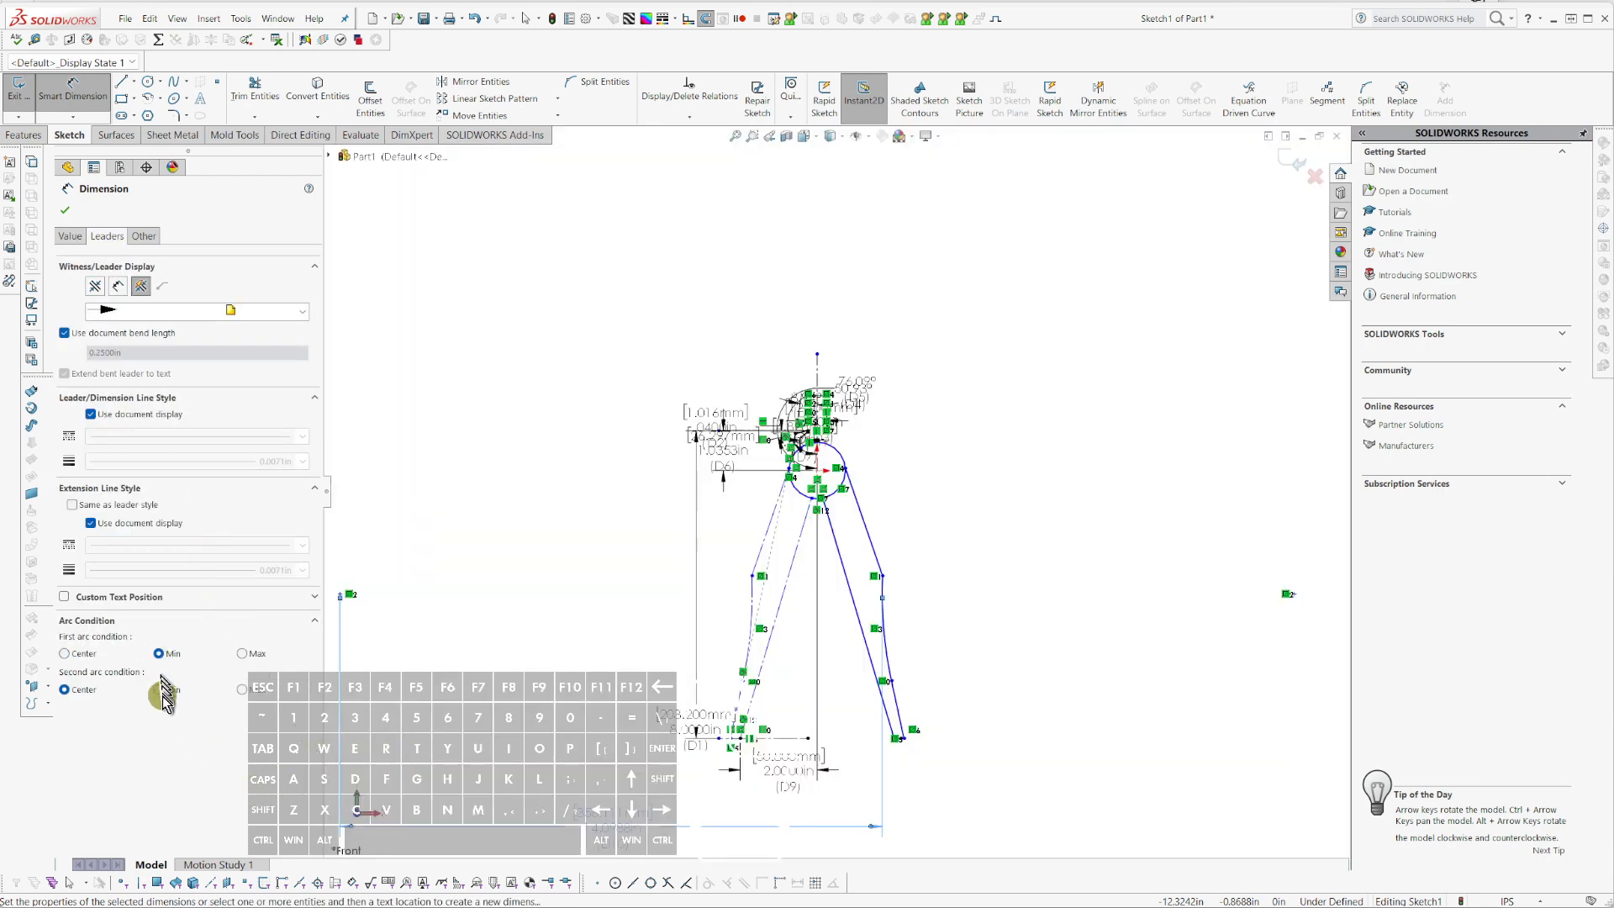
{"action": "left_click", "coordinate": [163, 690]}
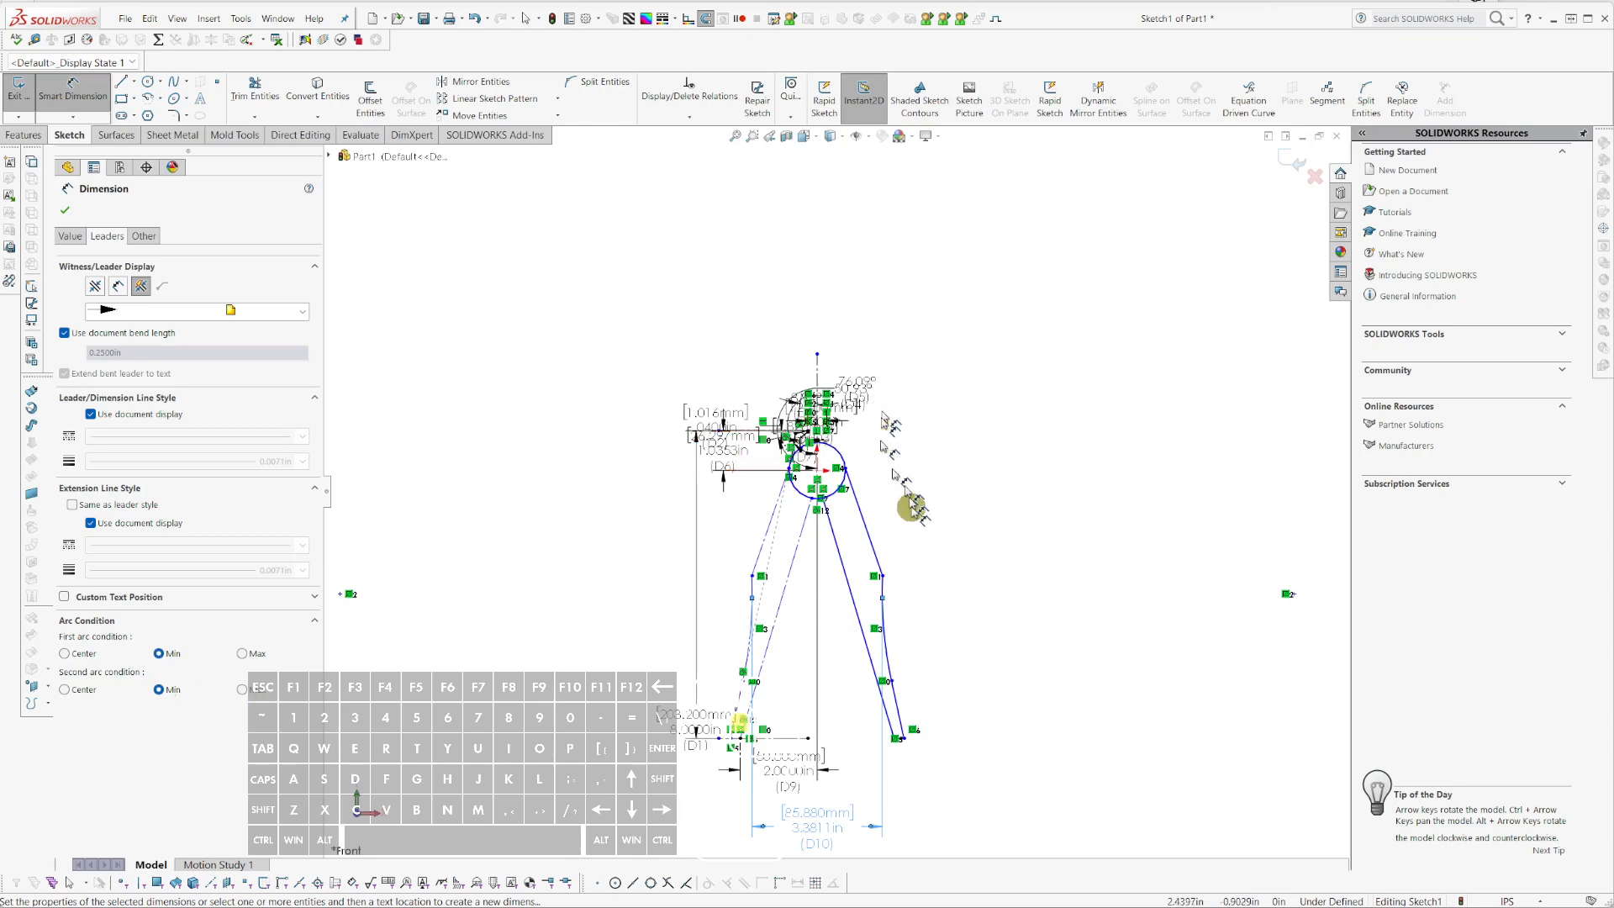
- Draw a three-point arc from the tip's lower angled line to the hinge circle, bulging toward the vertical line
{"action": "scroll", "coordinate": [705, 484], "scroll_direction": "up", "scroll_amount": 5}
{"action": "scroll", "coordinate": [761, 387], "scroll_direction": "up", "scroll_amount": 4}
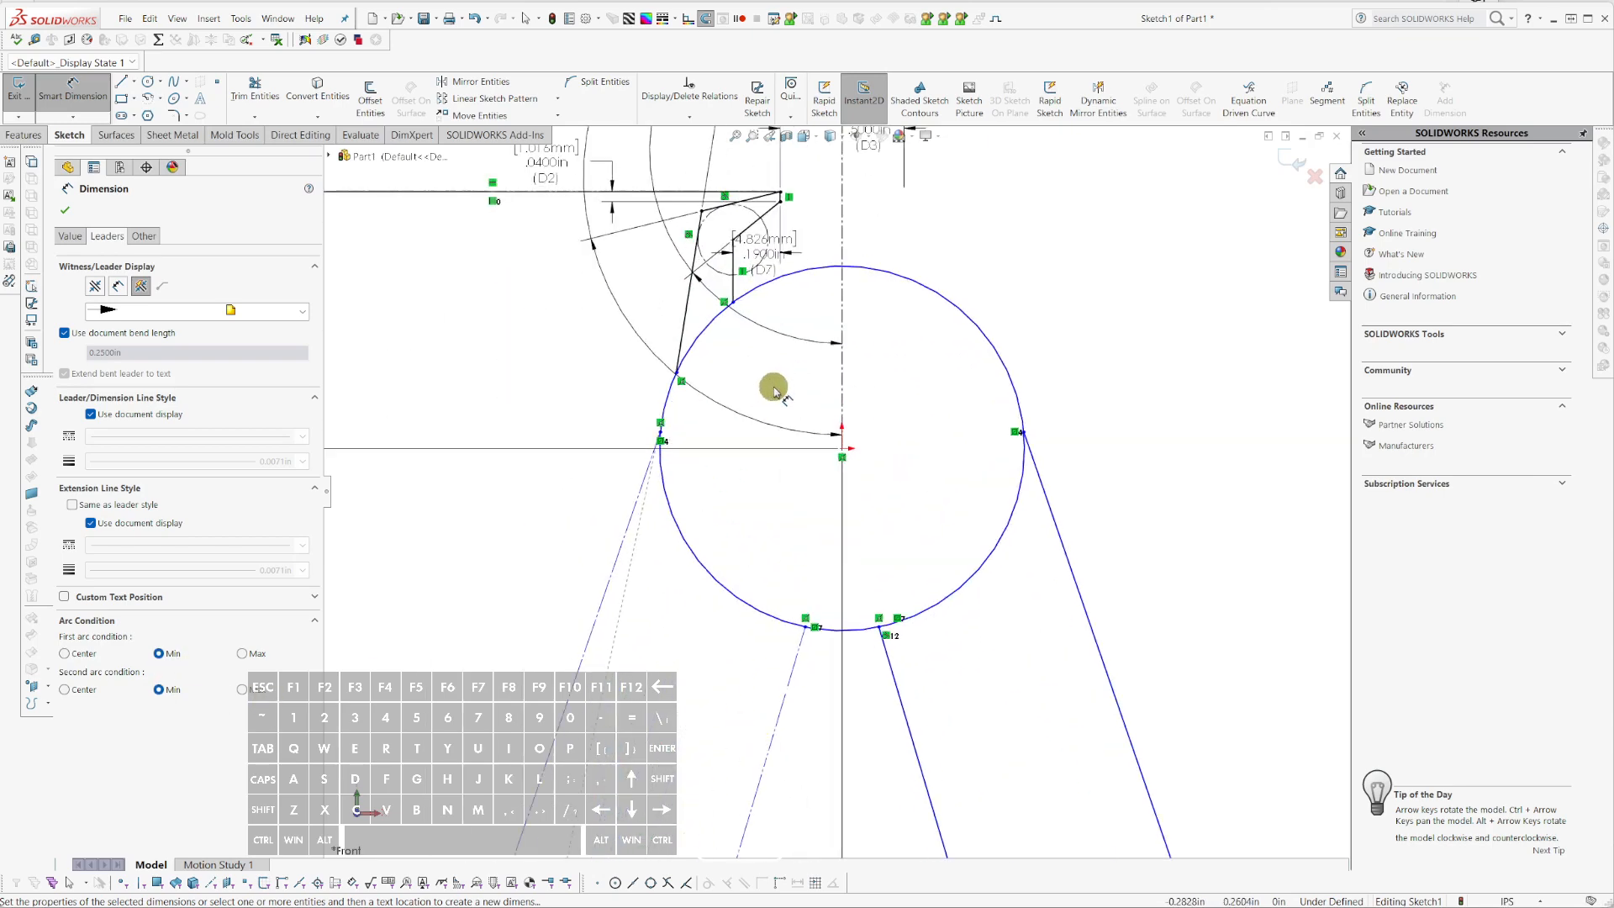
{"action": "scroll", "coordinate": [967, 449], "scroll_direction": "up", "scroll_amount": 2}
{"action": "scroll", "coordinate": [792, 432], "scroll_direction": "down", "scroll_amount": 4}
{"action": "scroll", "coordinate": [775, 426], "scroll_direction": "up", "scroll_amount": 6}
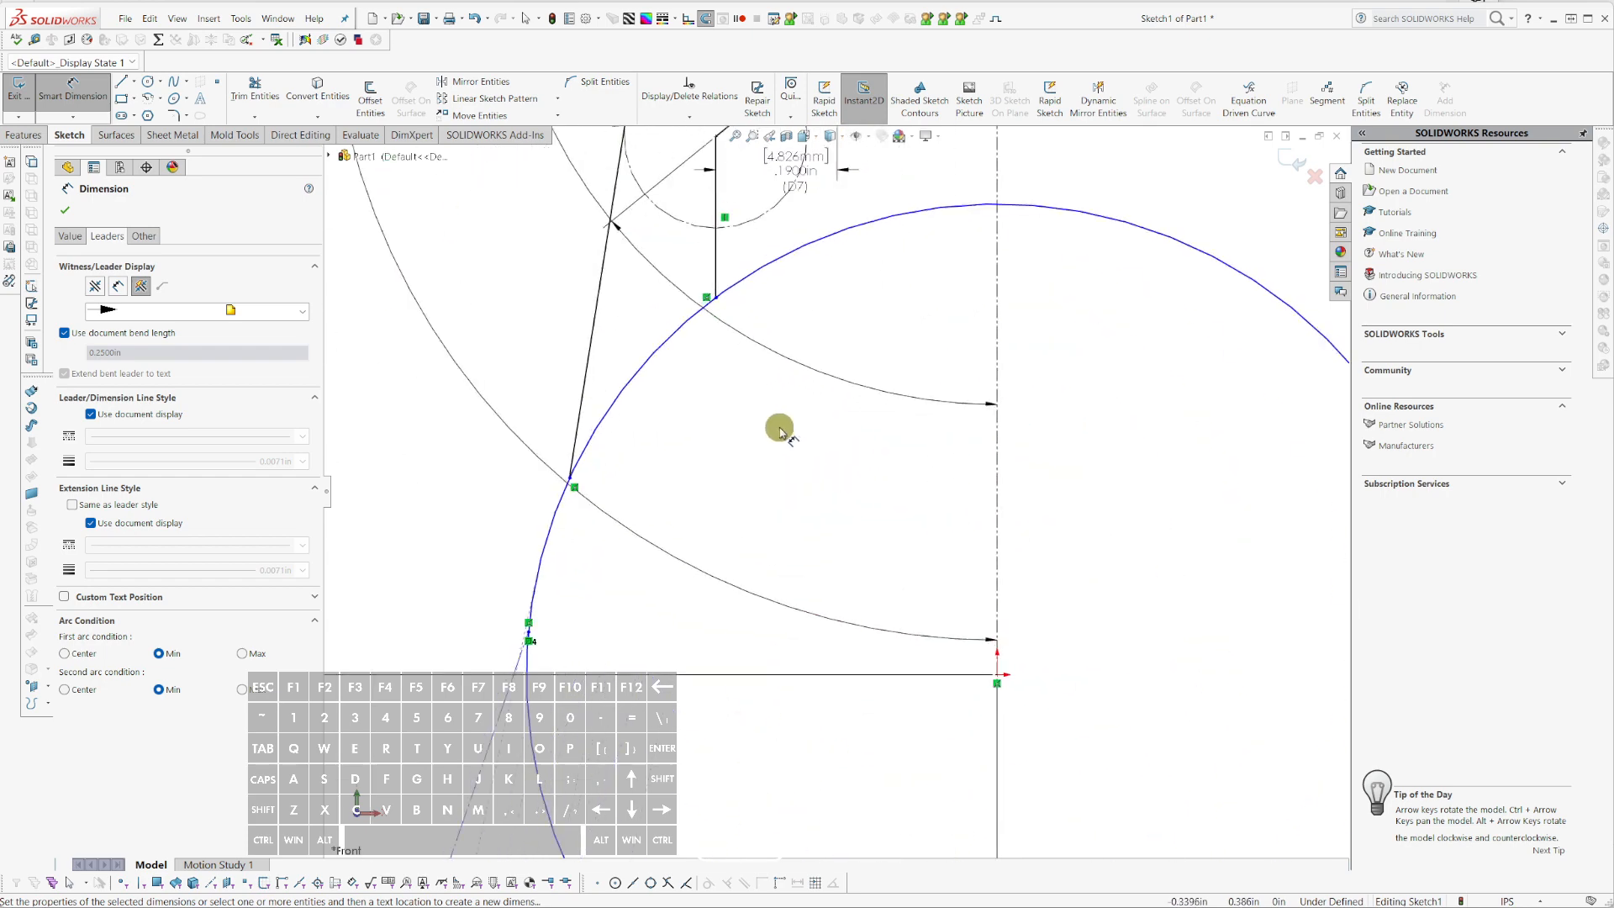
{"action": "scroll", "coordinate": [887, 313], "scroll_direction": "down", "scroll_amount": 2}
{"action": "scroll", "coordinate": [804, 360], "scroll_direction": "up", "scroll_amount": 2}
{"action": "key", "text": "Escape"}
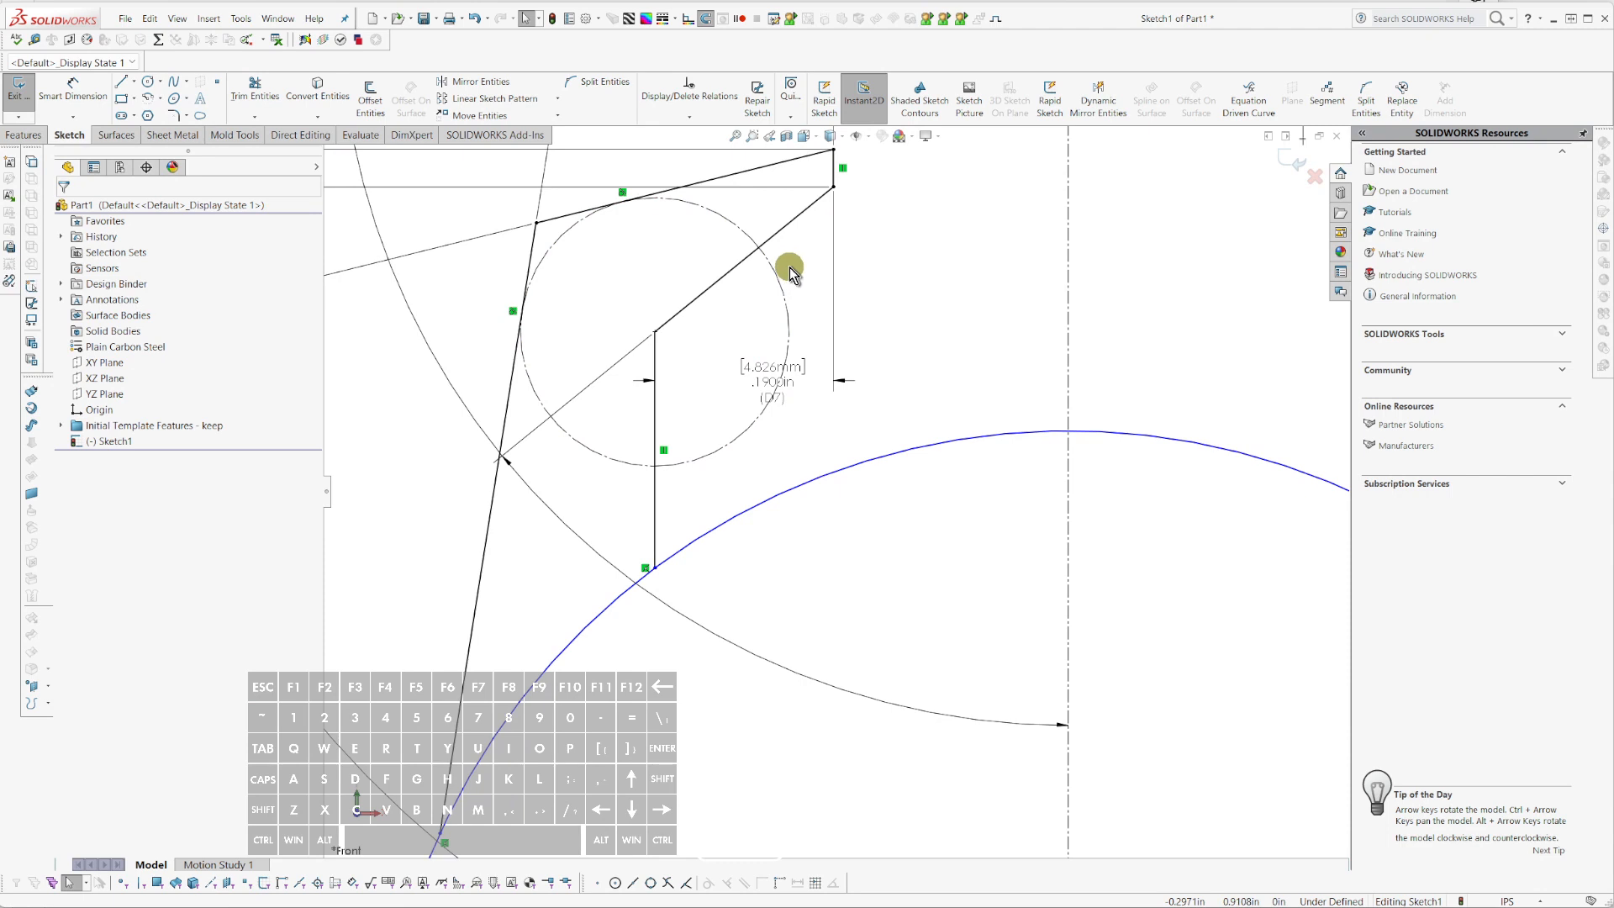
{"action": "right_click_drag", "start_coordinate": [788, 267], "coordinate": [763, 257]}
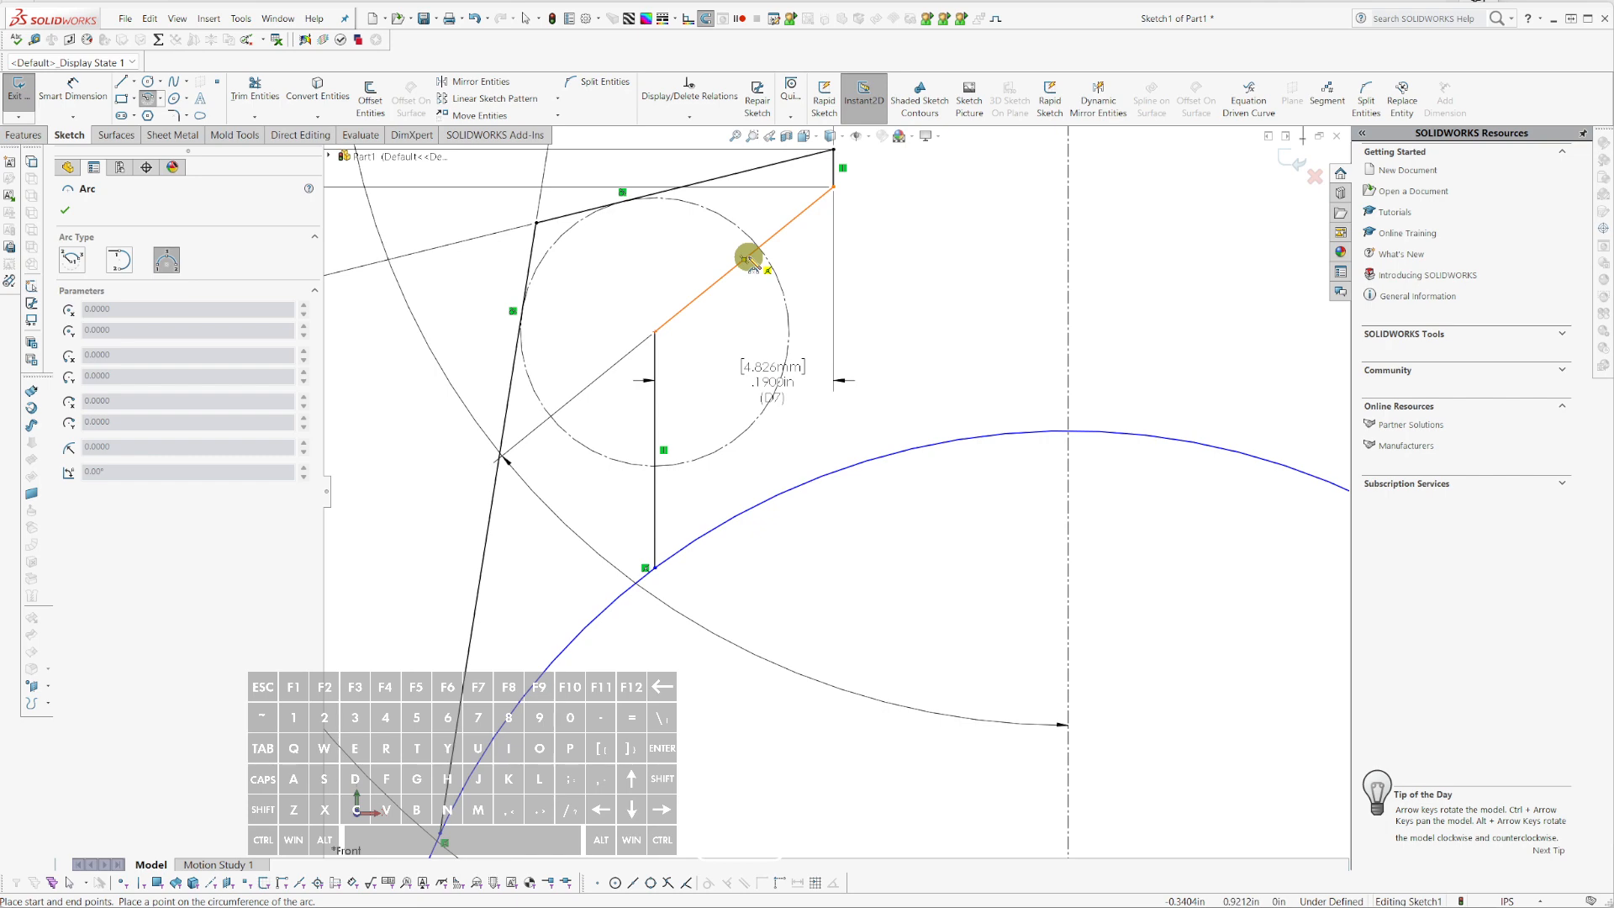
{"action": "scroll", "coordinate": [835, 492], "scroll_direction": "down", "scroll_amount": 3}
{"action": "scroll", "coordinate": [808, 445], "scroll_direction": "up", "scroll_amount": 4}
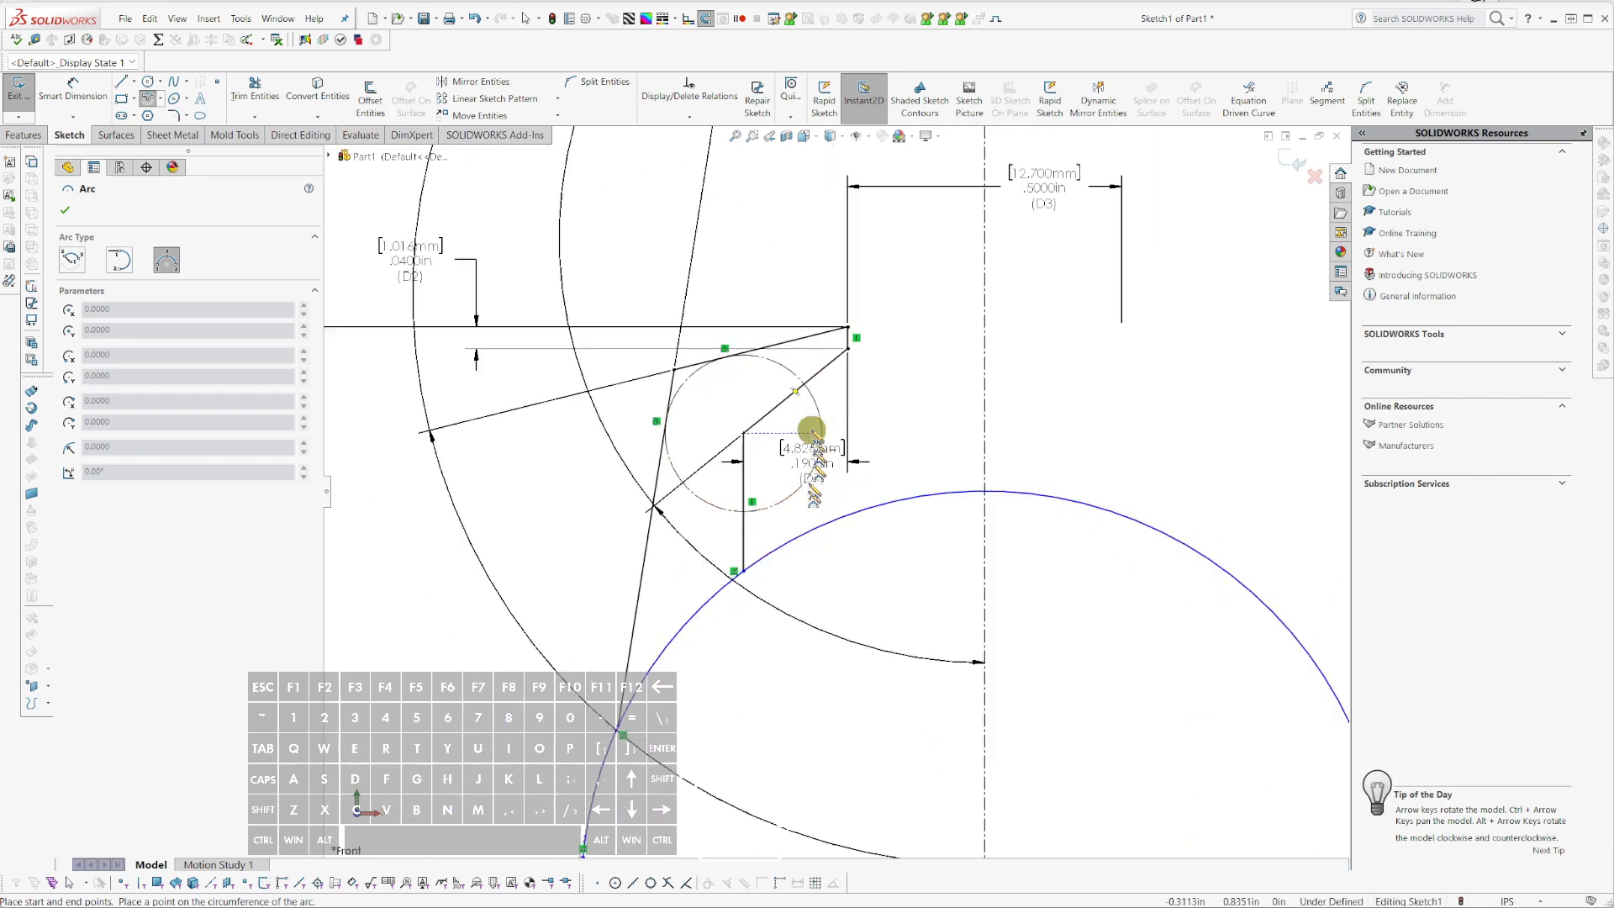
{"action": "left_click", "coordinate": [765, 395]}
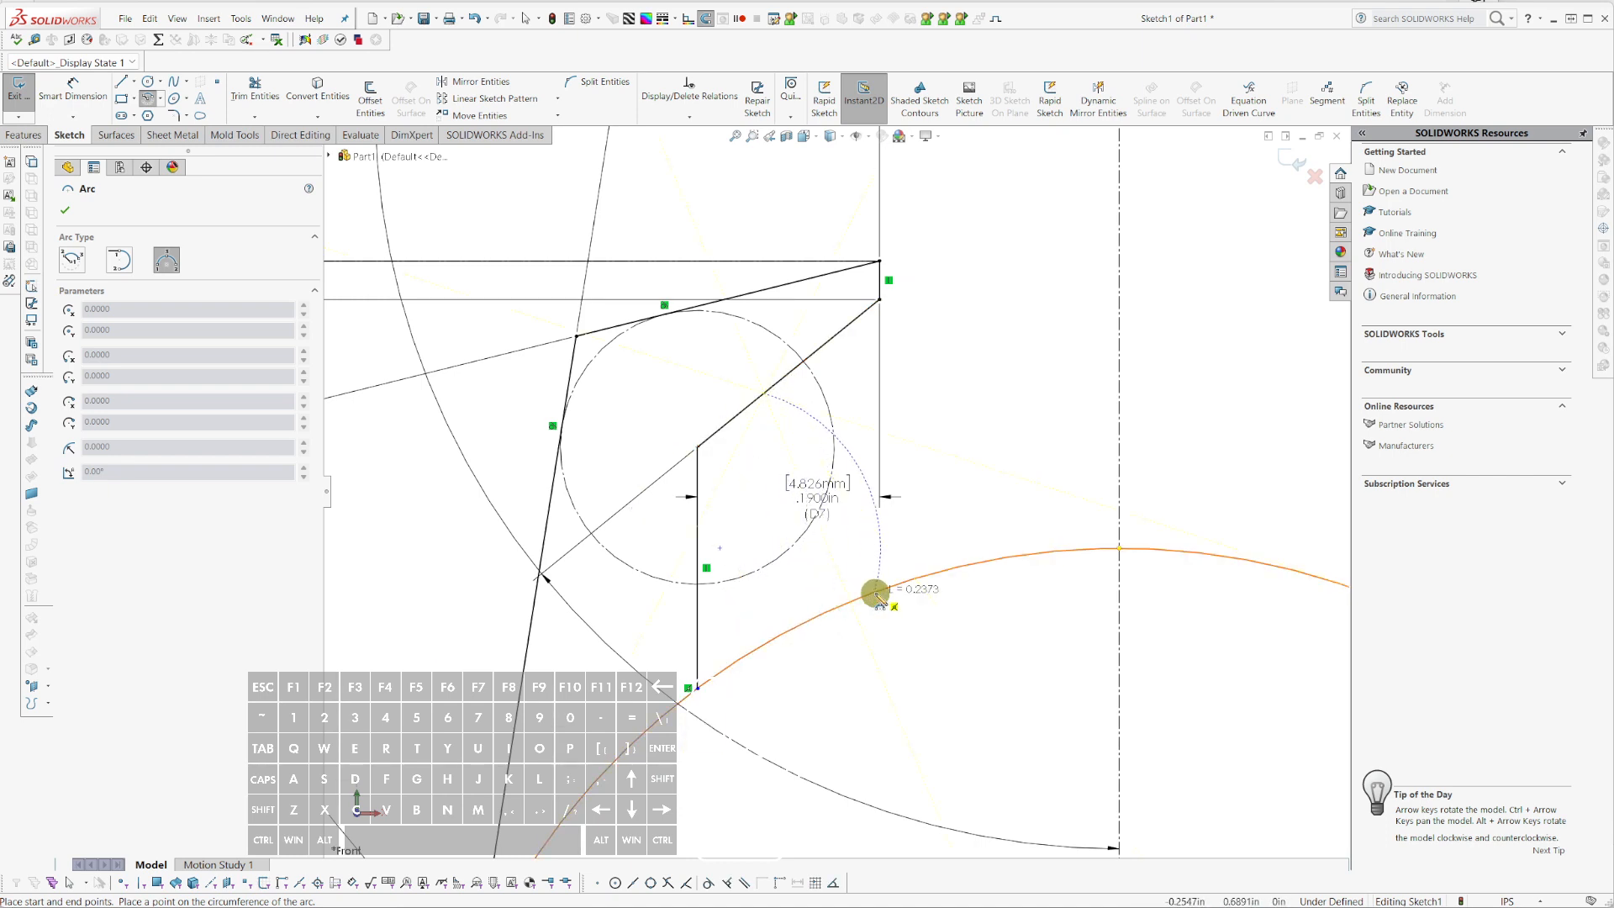
{"action": "left_click", "coordinate": [872, 592]}
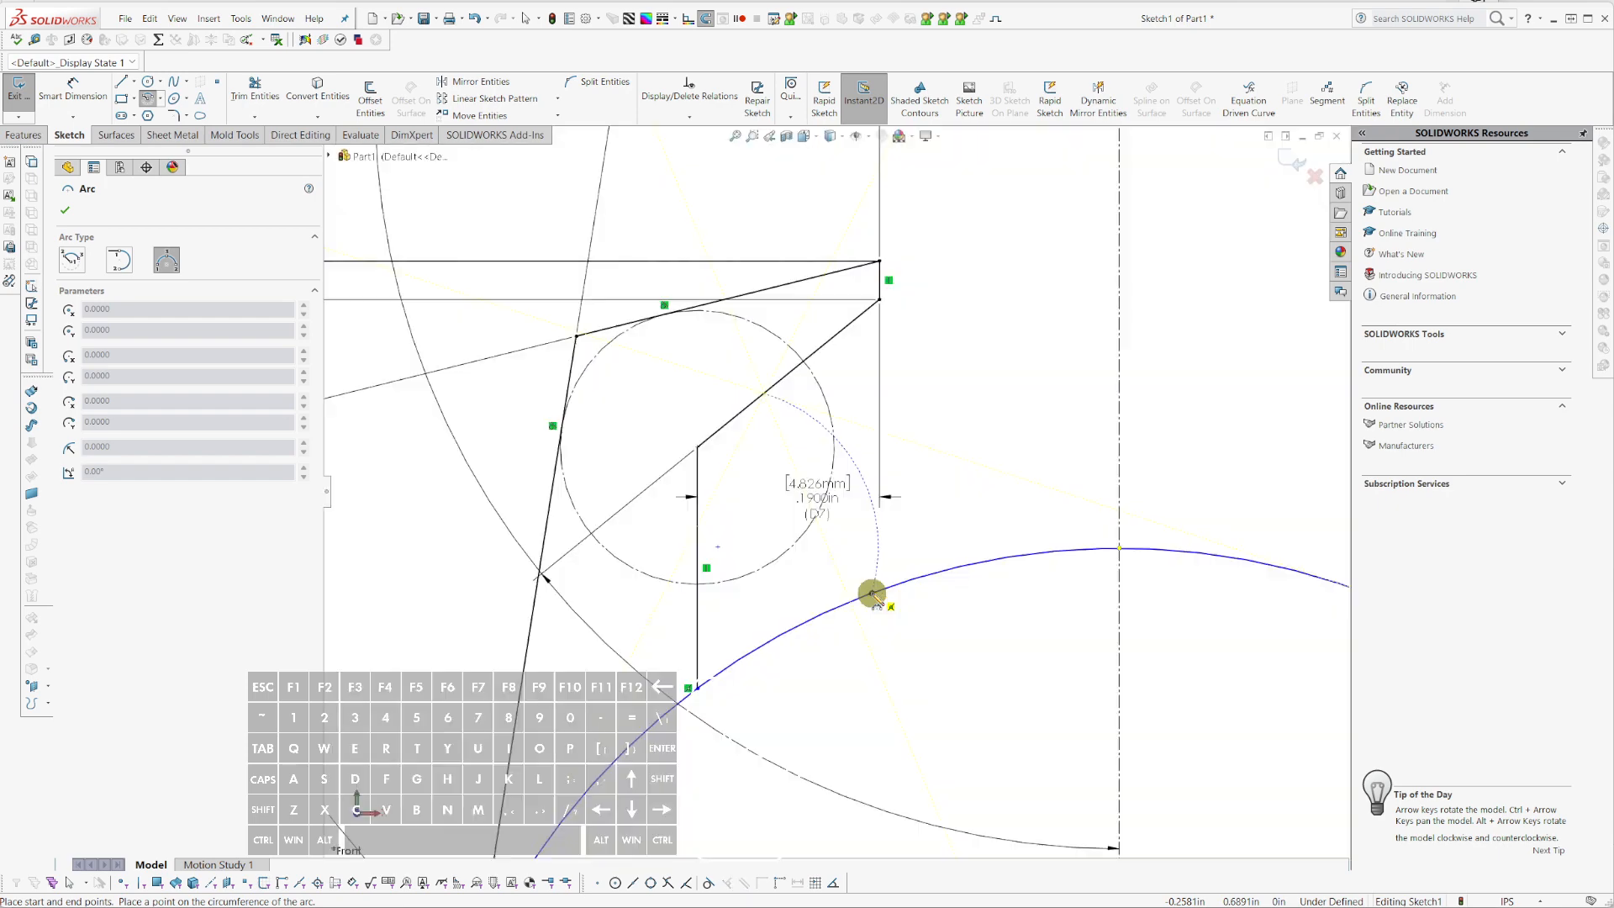
{"action": "left_click", "coordinate": [792, 574]}
{"action": "key", "text": "Escape"}
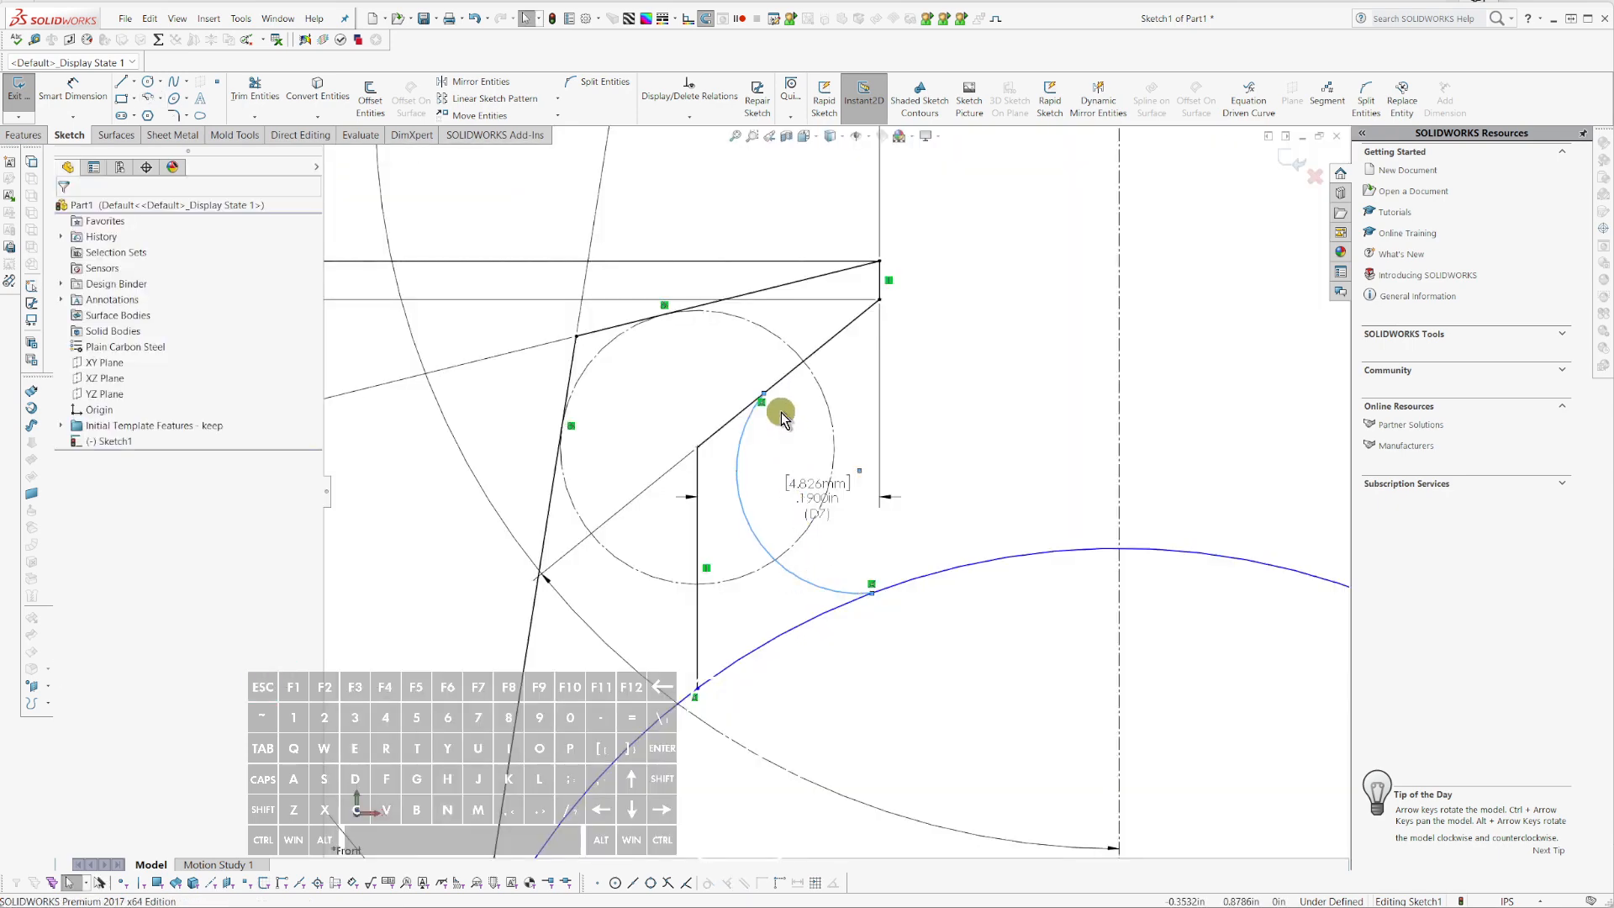
- Try trimming away the tip's vertical line and the angled line's end beyond the new arc, and undo the trim
{"action": "right_click_drag", "start_coordinate": [780, 416], "coordinate": [753, 425]}
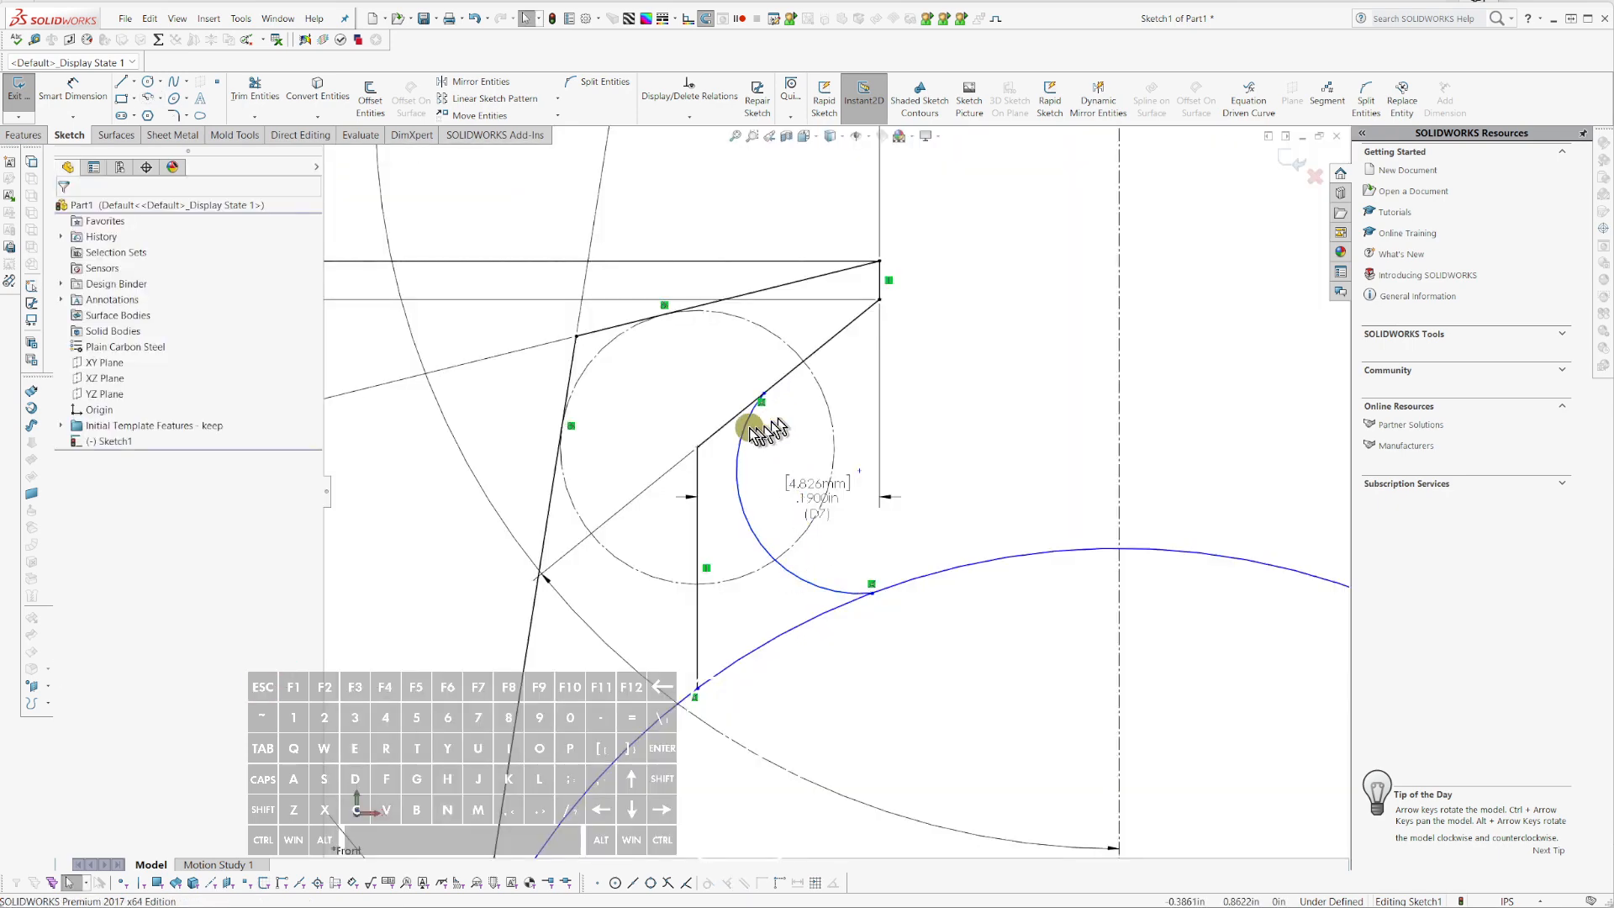
{"action": "mouse_move", "coordinate": [730, 385]}
{"action": "left_mouse_down"}
{"action": "mouse_move", "coordinate": [718, 450]}
{"action": "mouse_move", "coordinate": [684, 479]}
{"action": "mouse_move", "coordinate": [691, 660]}
{"action": "left_mouse_up"}
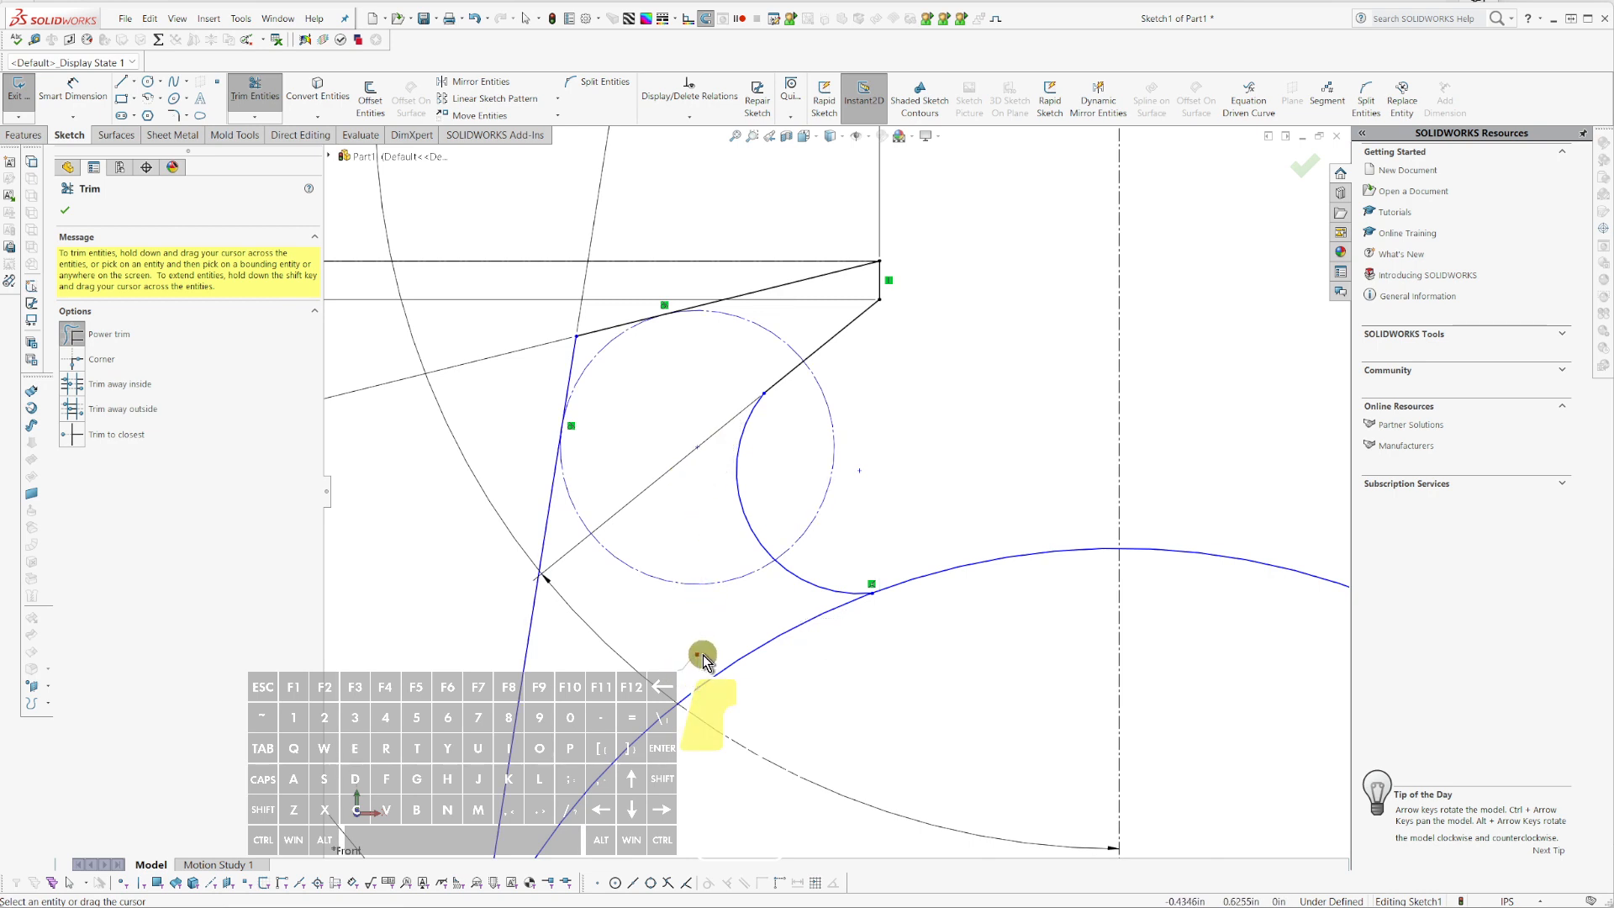
{"action": "key", "text": "ctrl+z"}
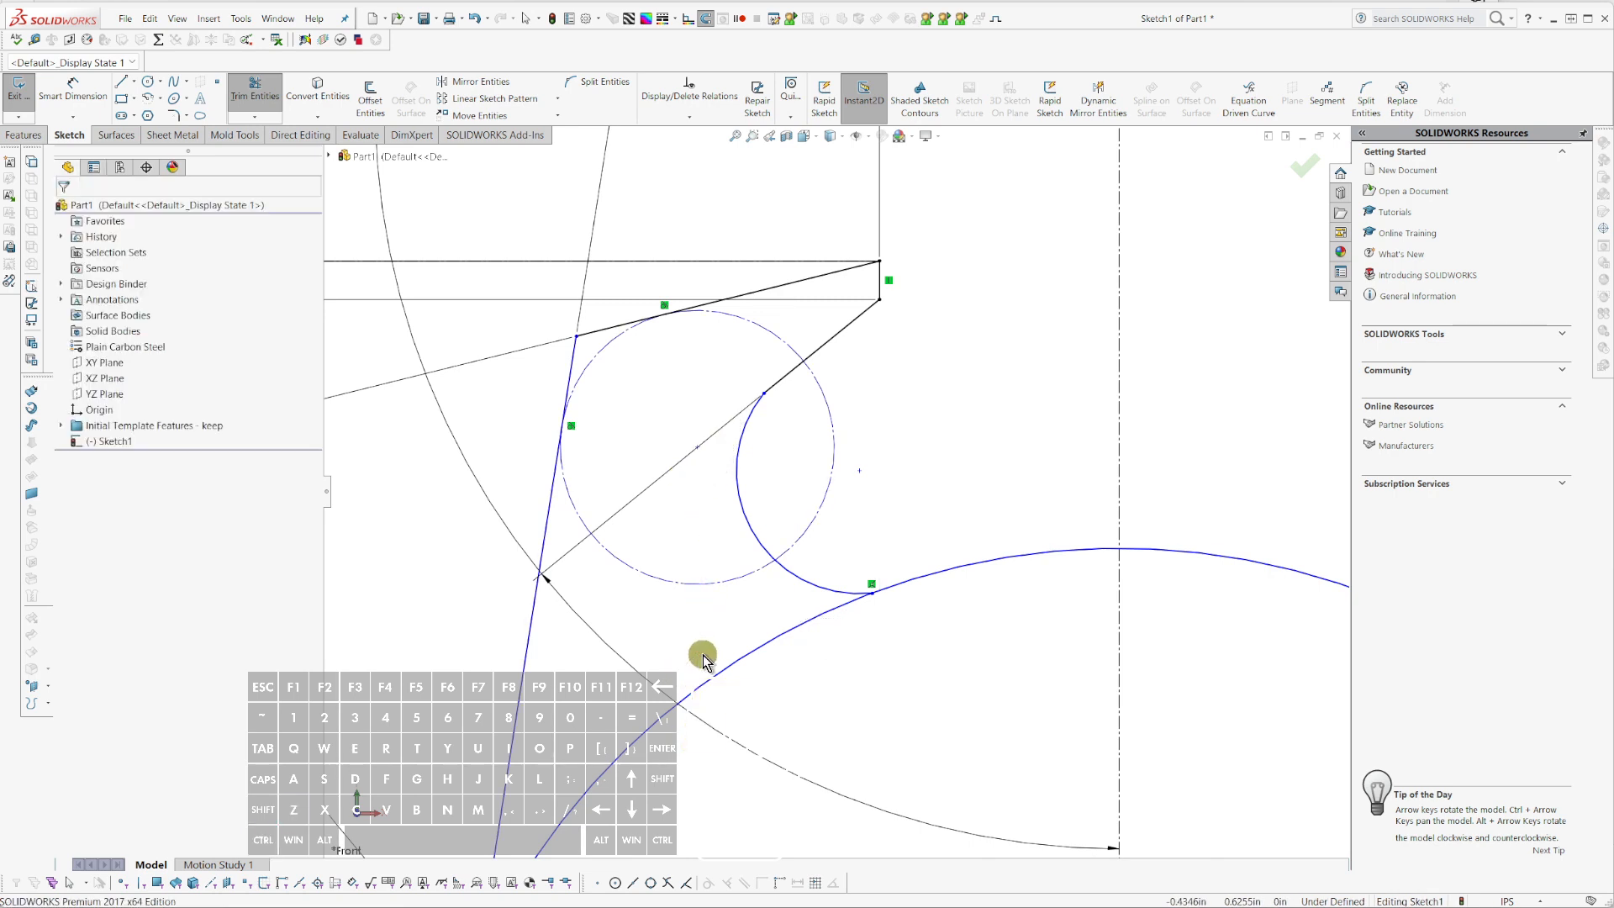
{"action": "left_click", "coordinate": [698, 663]}
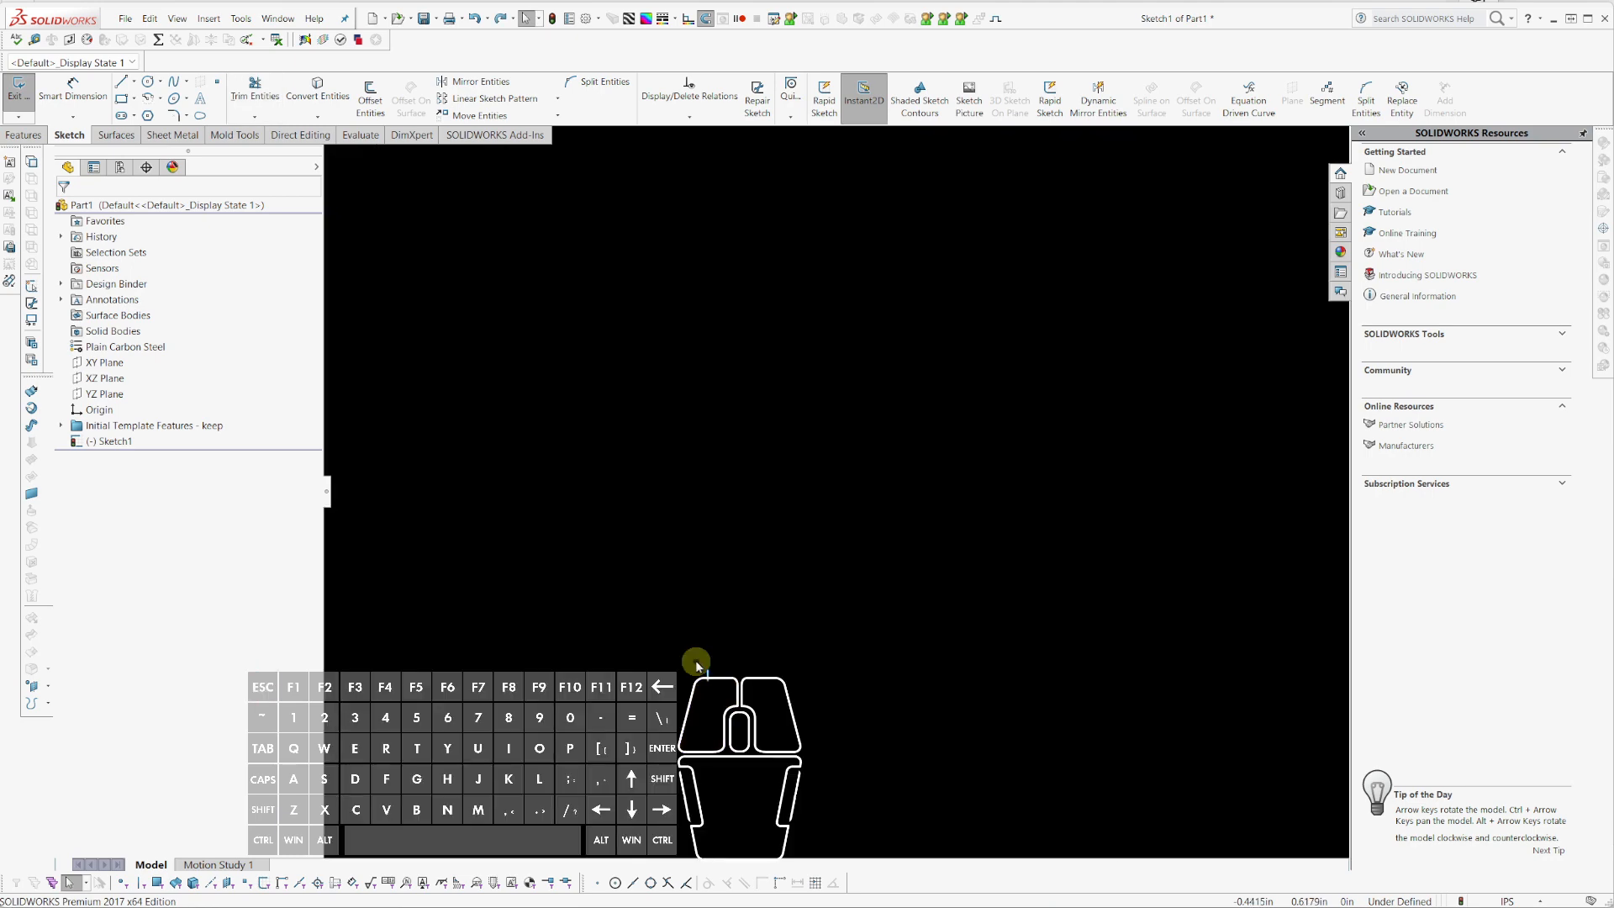
{"action": "key", "text": "Escape"}
{"action": "key", "text": "ctrl+z"}
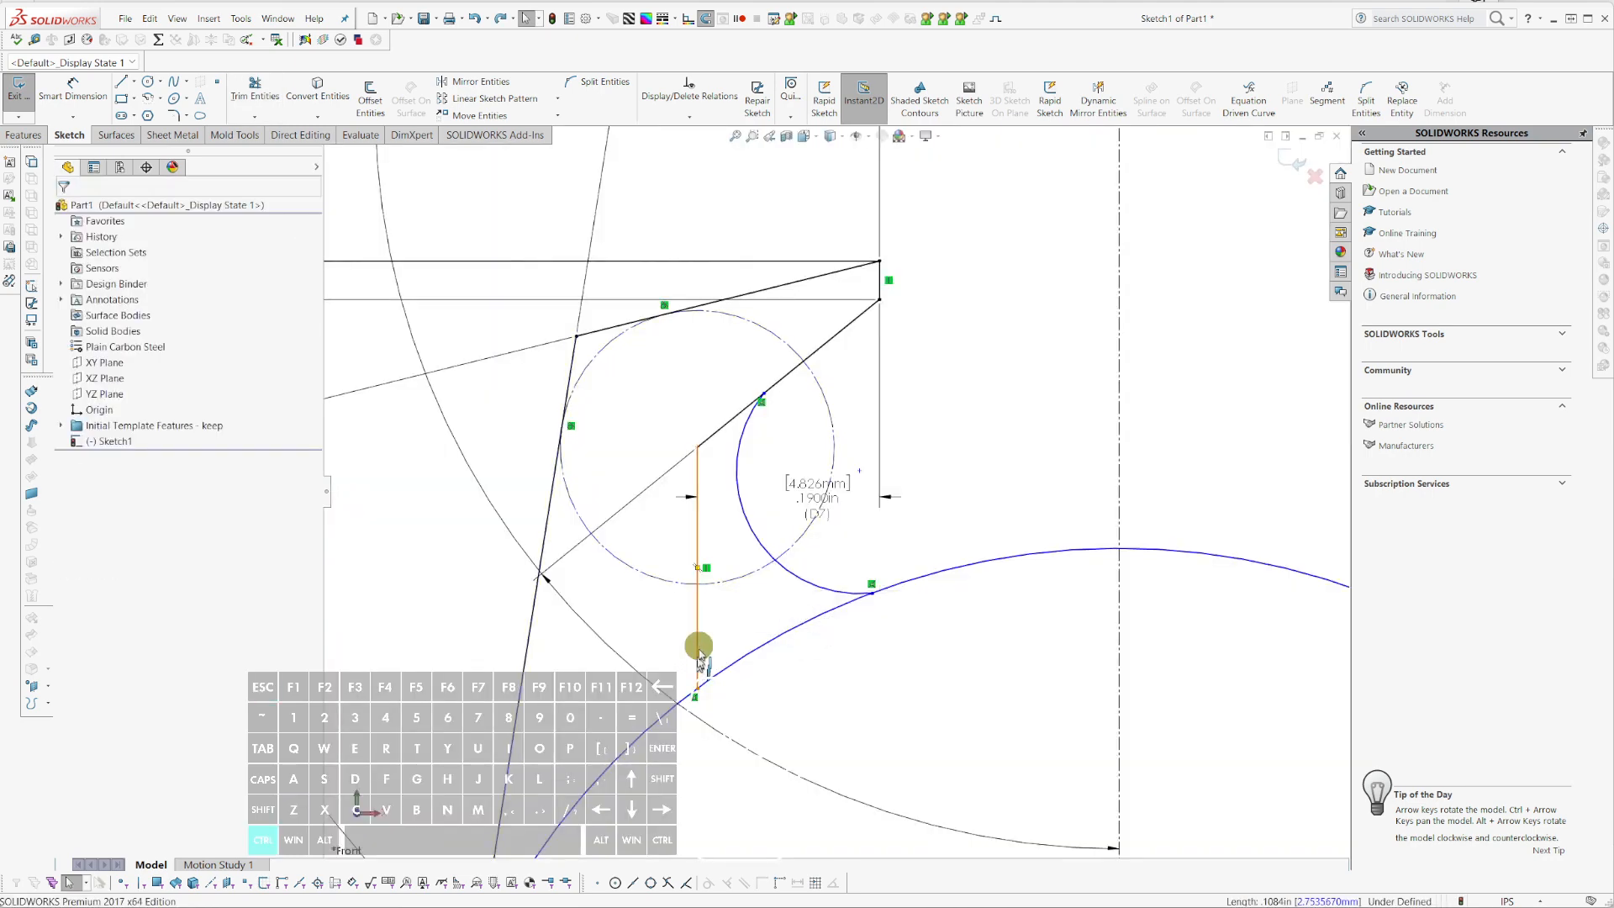
- Convert the tip's vertical line to construction geometry and trim off the angled line's end beyond the new arc
{"action": "left_click", "coordinate": [700, 516]}
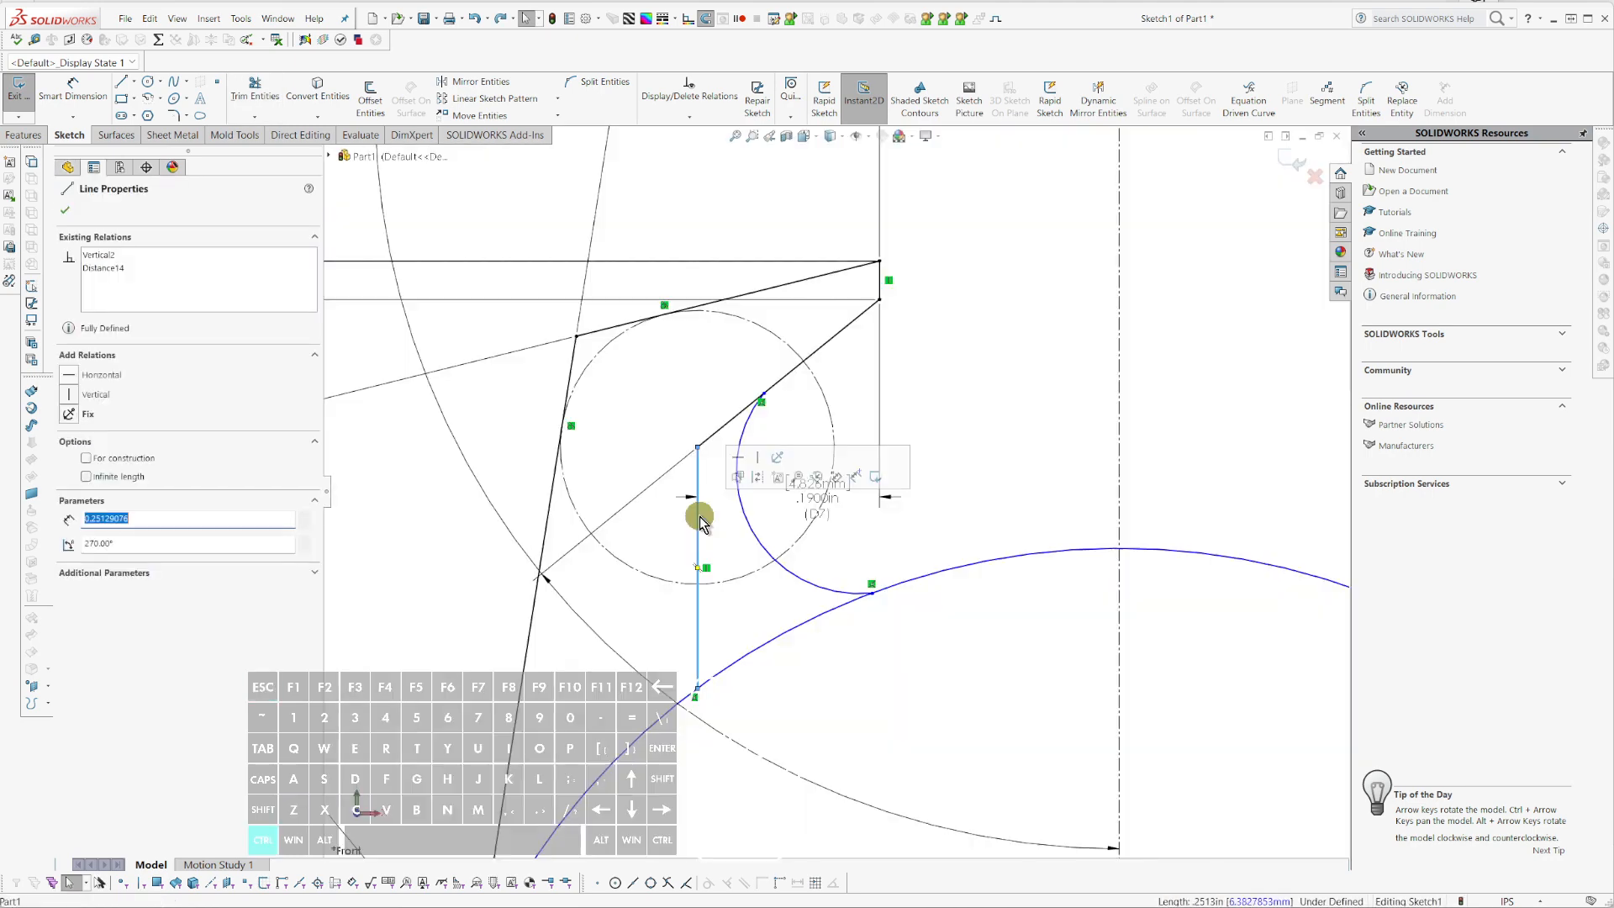
{"action": "left_click", "coordinate": [753, 480]}
{"action": "key", "text": "t"}
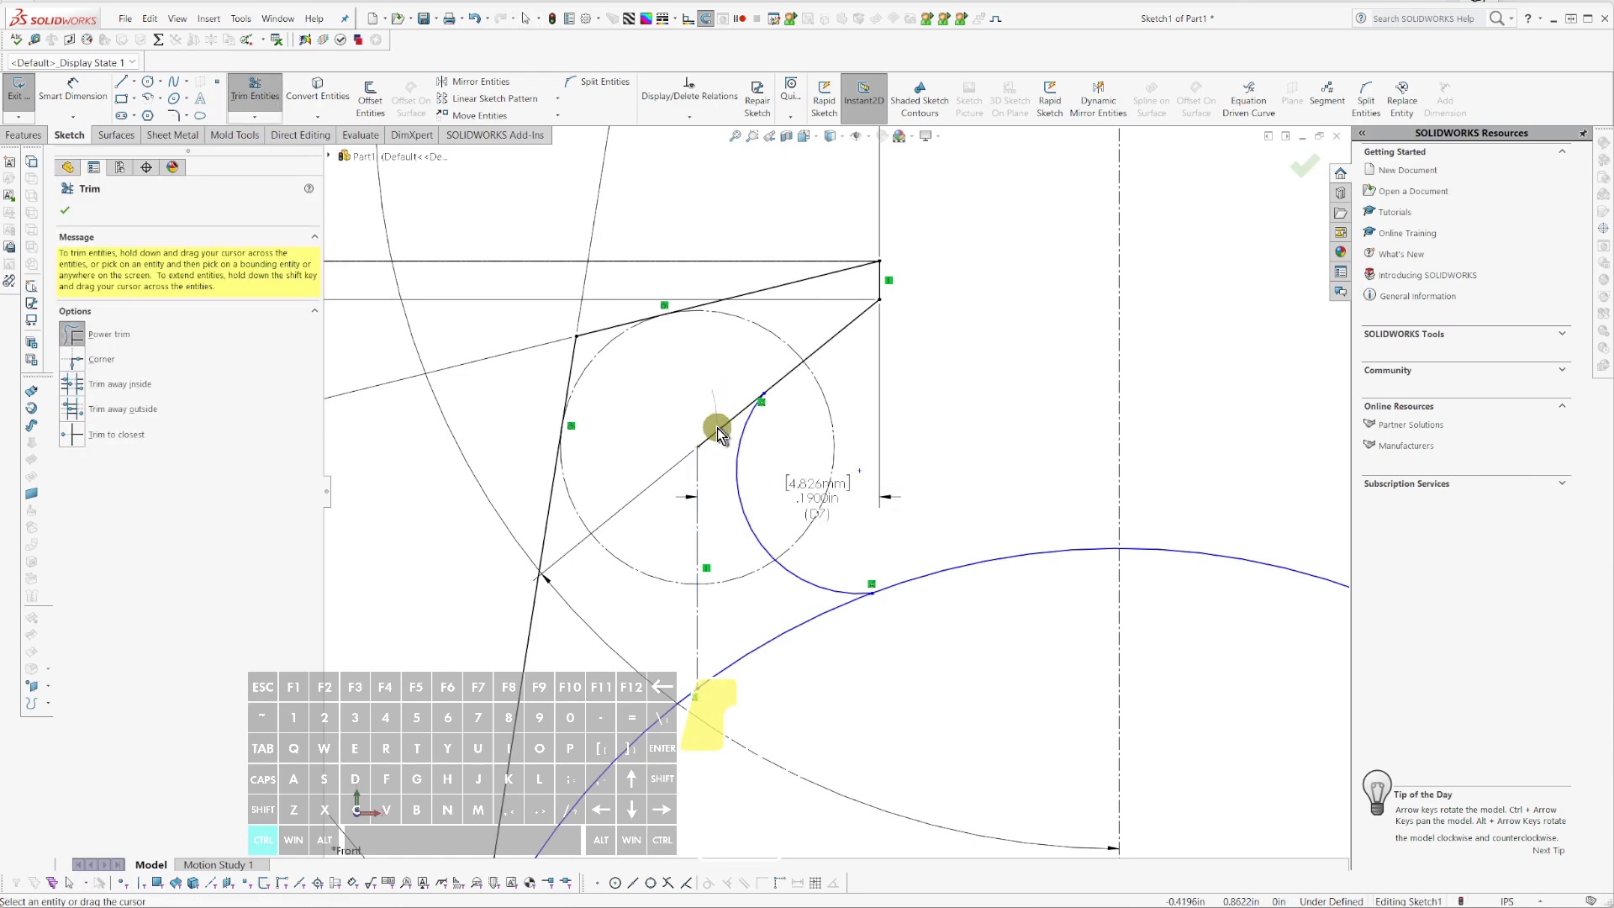
{"action": "key", "text": "ctrl+z"}
- Add a tangent relation between the new arc and the vertical construction line
{"action": "left_click", "coordinate": [696, 538]}
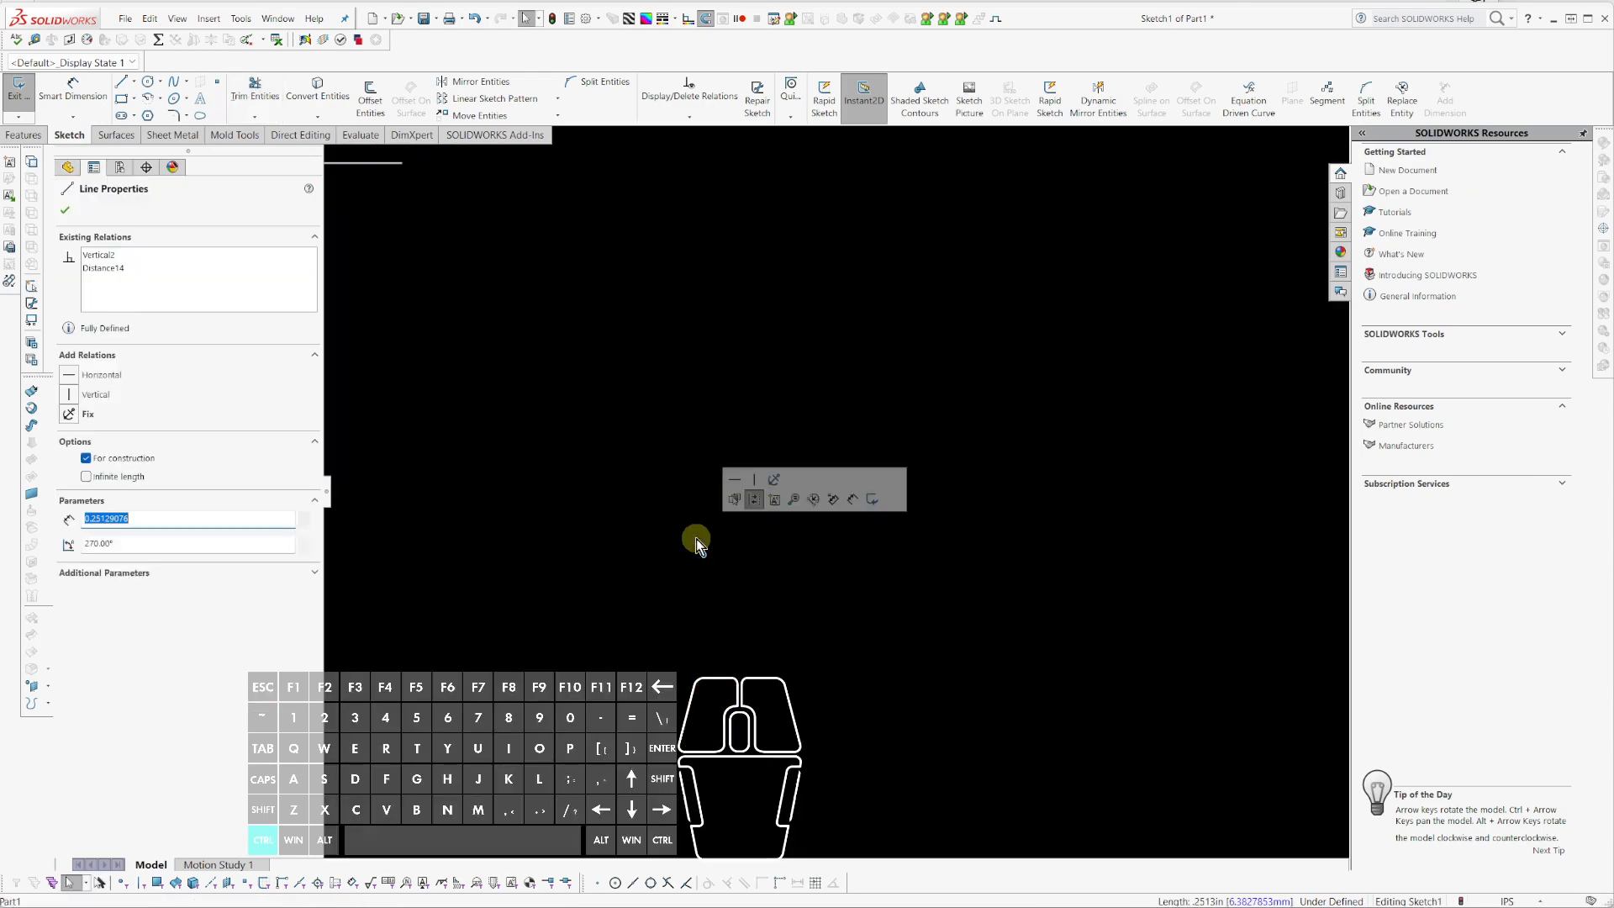
{"action": "left_click", "coordinate": [751, 536], "text": "ctrl"}
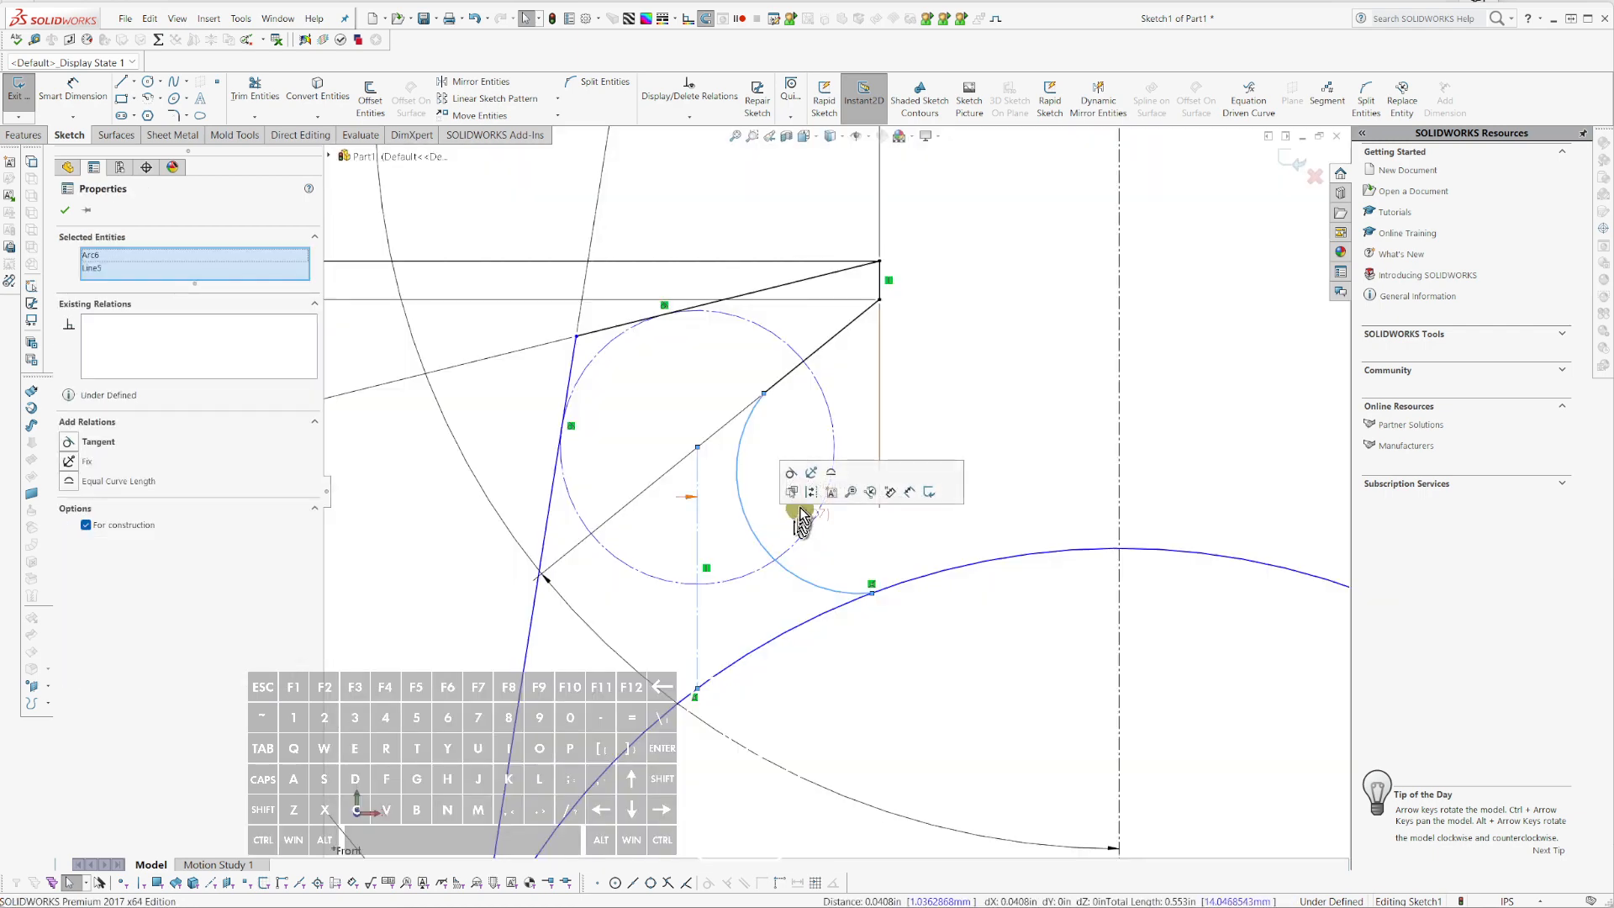
{"action": "left_click", "coordinate": [791, 475]}
{"action": "scroll", "coordinate": [811, 493], "scroll_direction": "down", "scroll_amount": 5}
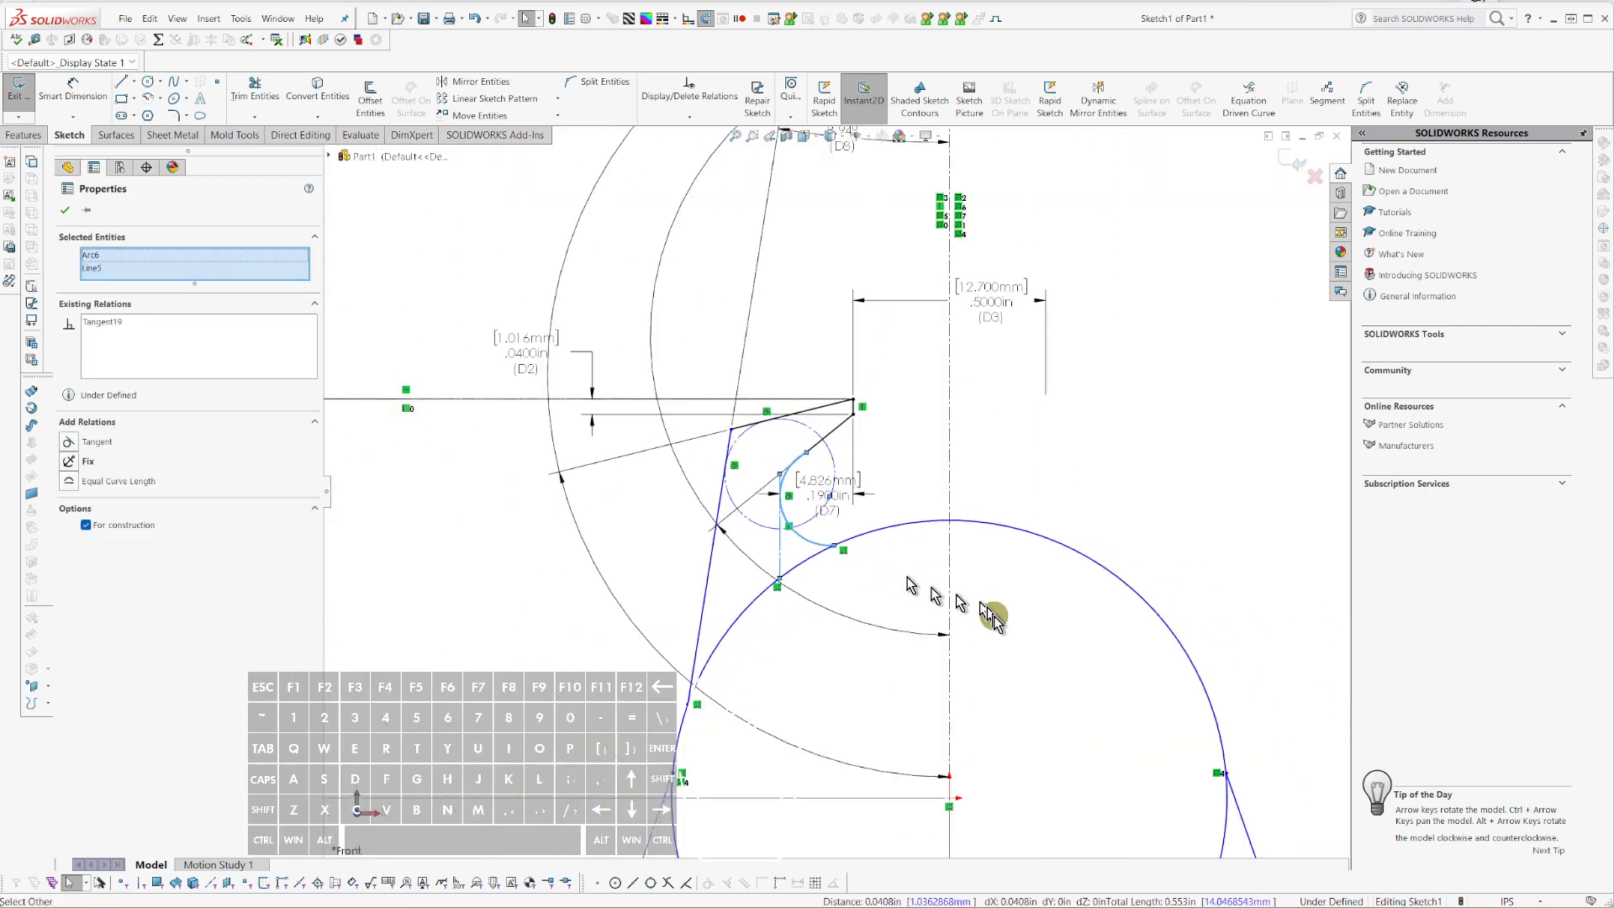
{"action": "scroll", "coordinate": [906, 580], "scroll_direction": "up", "scroll_amount": 3}
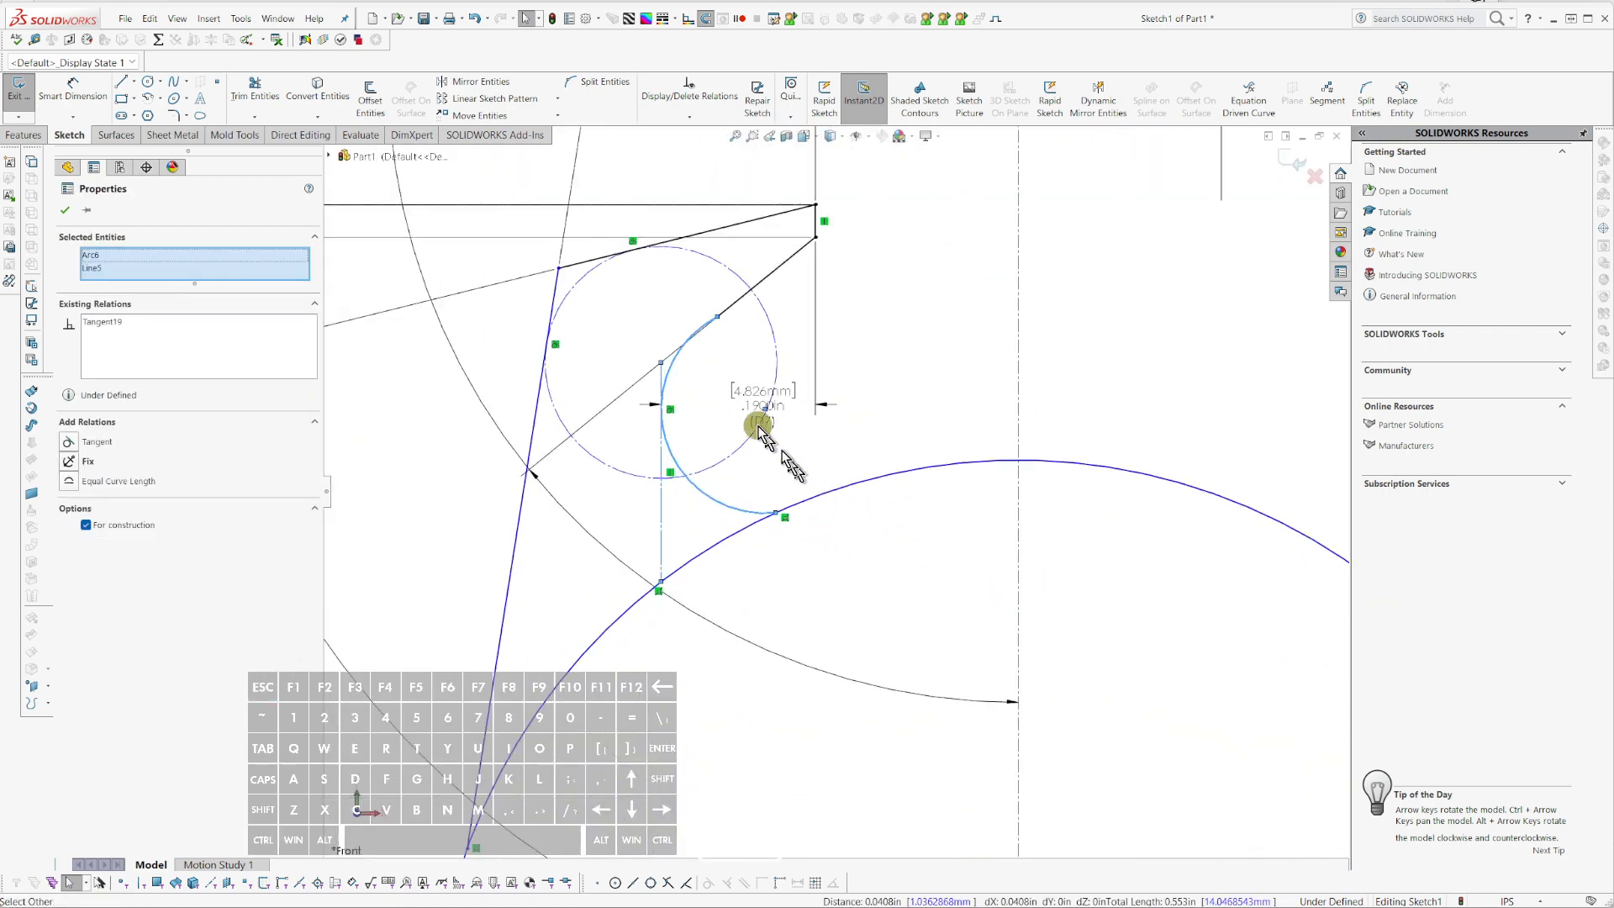
{"action": "scroll", "coordinate": [760, 428], "scroll_direction": "up", "scroll_amount": 3}
{"action": "key", "text": "Escape"}
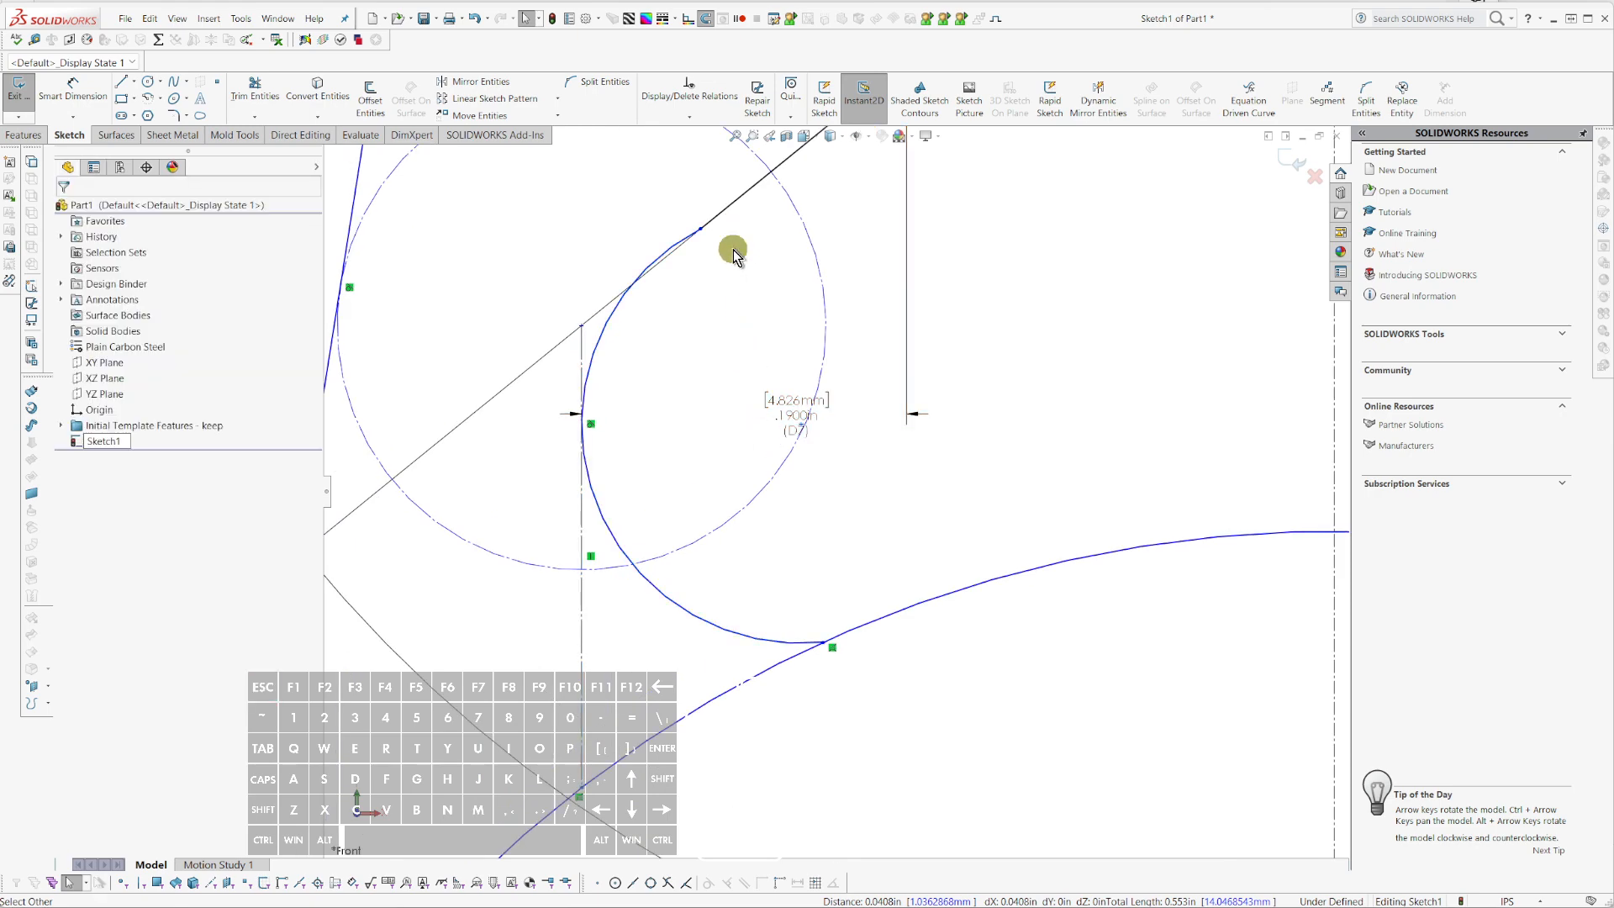
- Add a tangent relation between the blend arc and the tip's lower angled line
{"action": "left_click_drag", "start_coordinate": [733, 250], "coordinate": [670, 223]}
{"action": "left_click_drag", "start_coordinate": [509, 328], "coordinate": [470, 425], "text": "ctrl"}
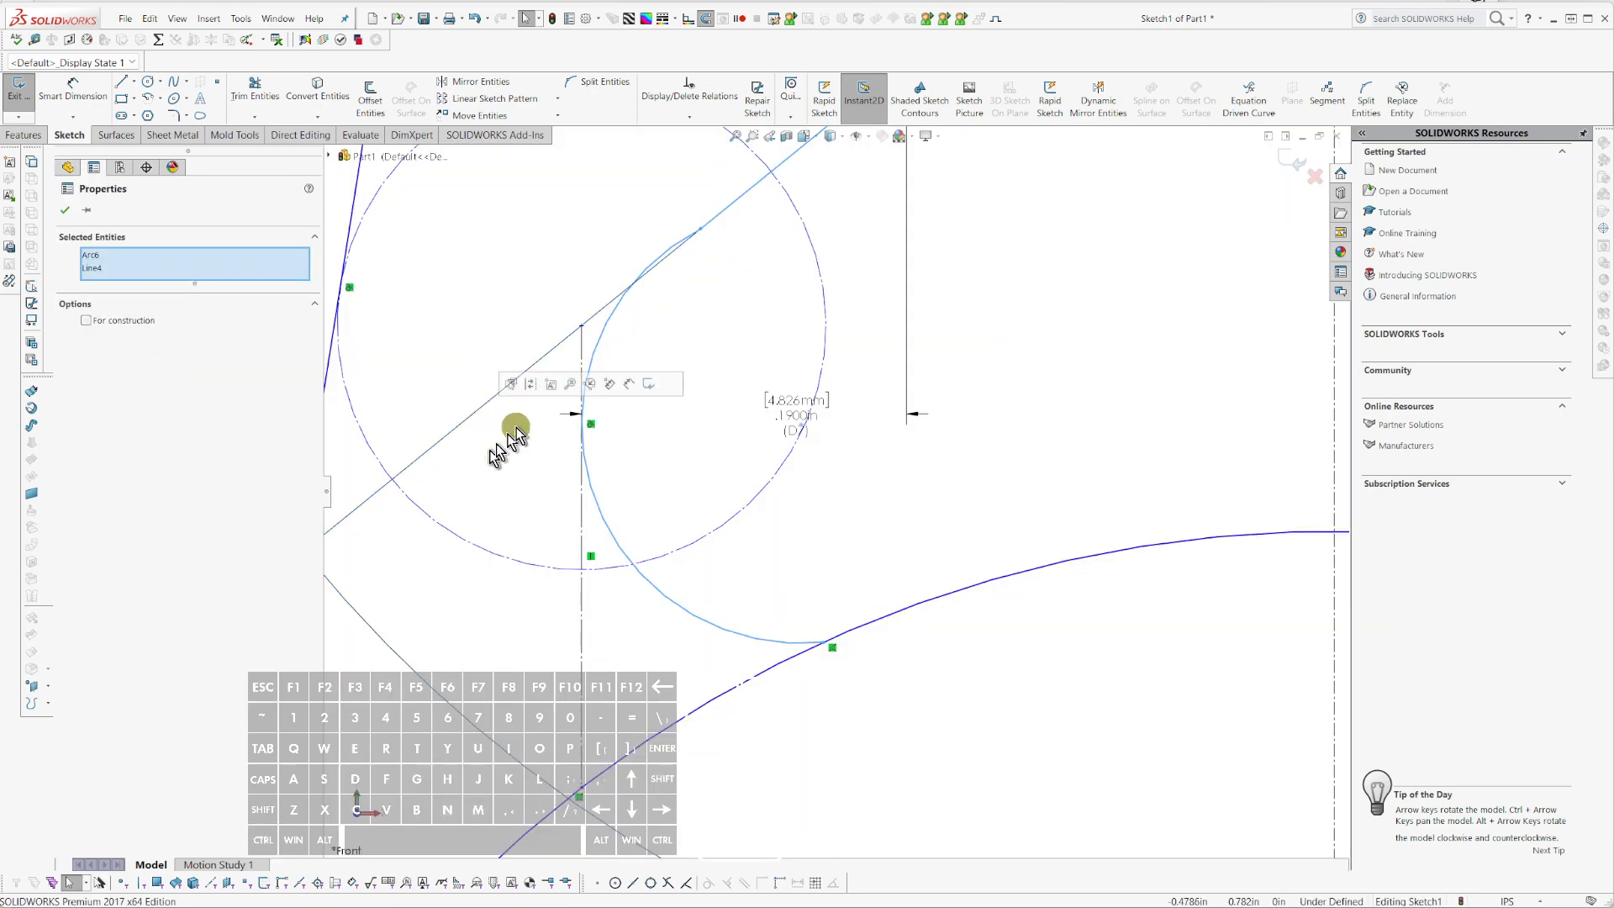
{"action": "key", "text": "Escape"}
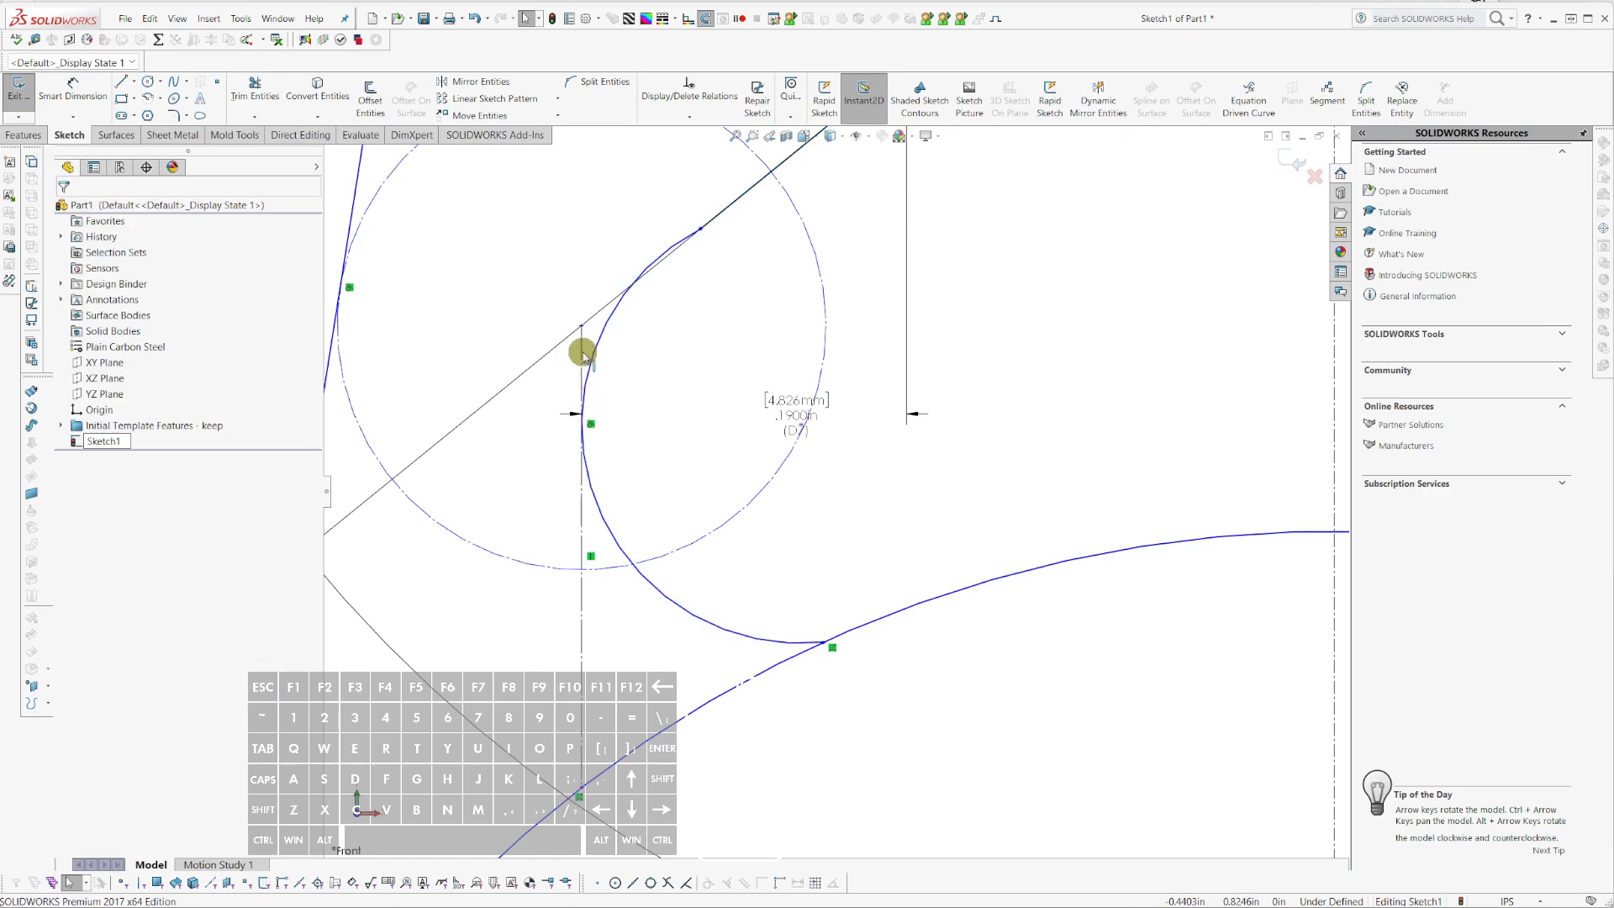
{"action": "left_click", "coordinate": [604, 336]}
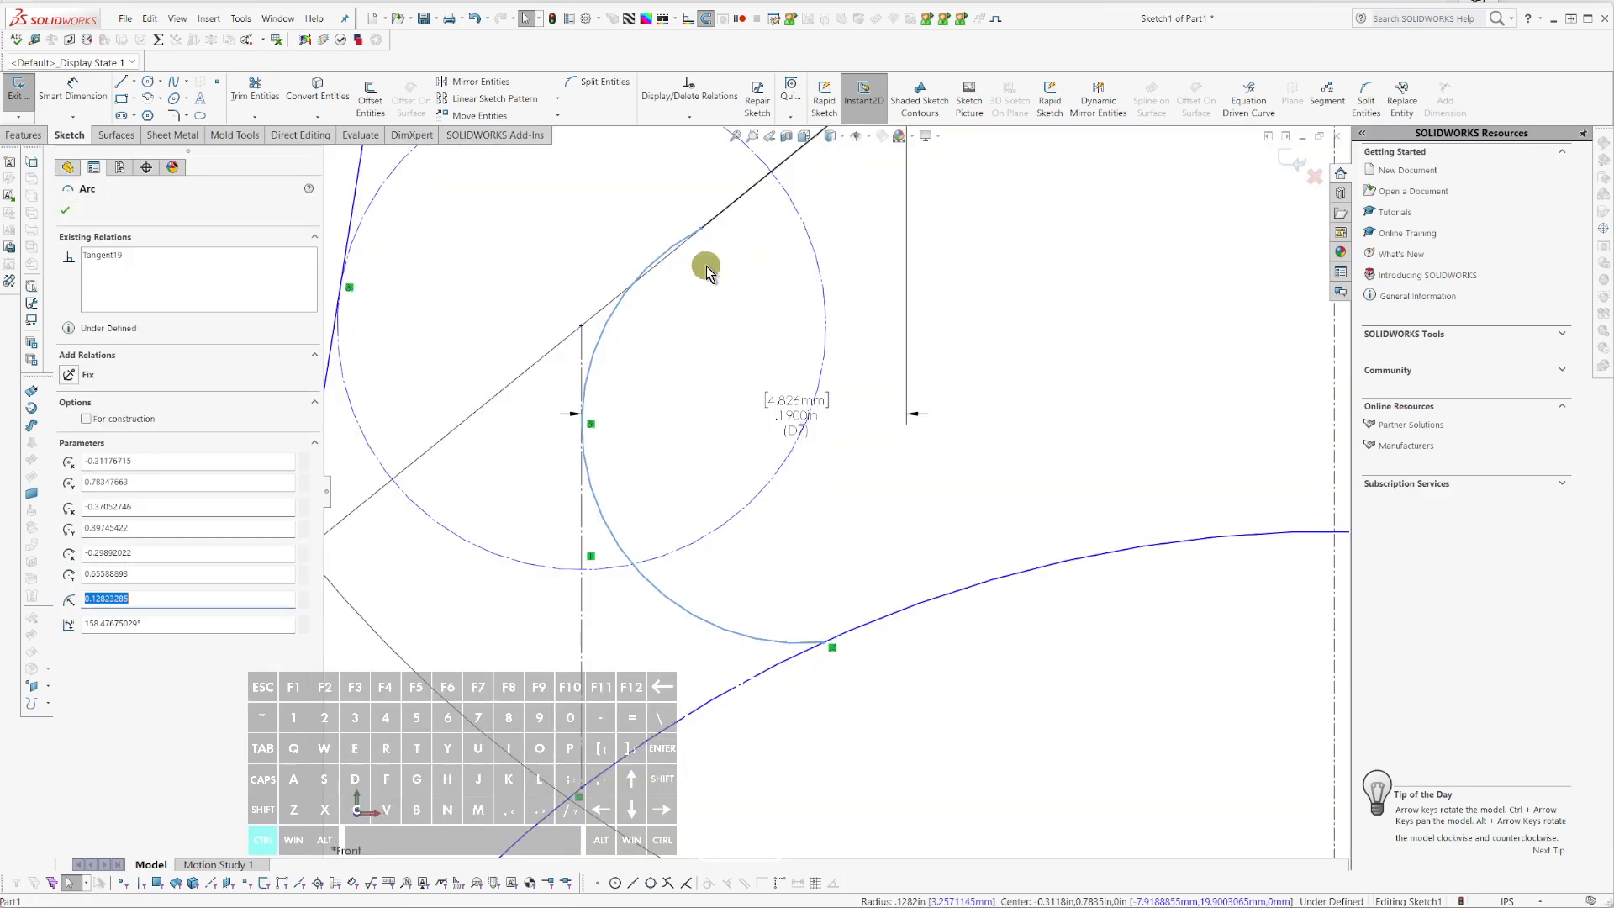
{"action": "left_click", "coordinate": [728, 220], "text": "ctrl"}
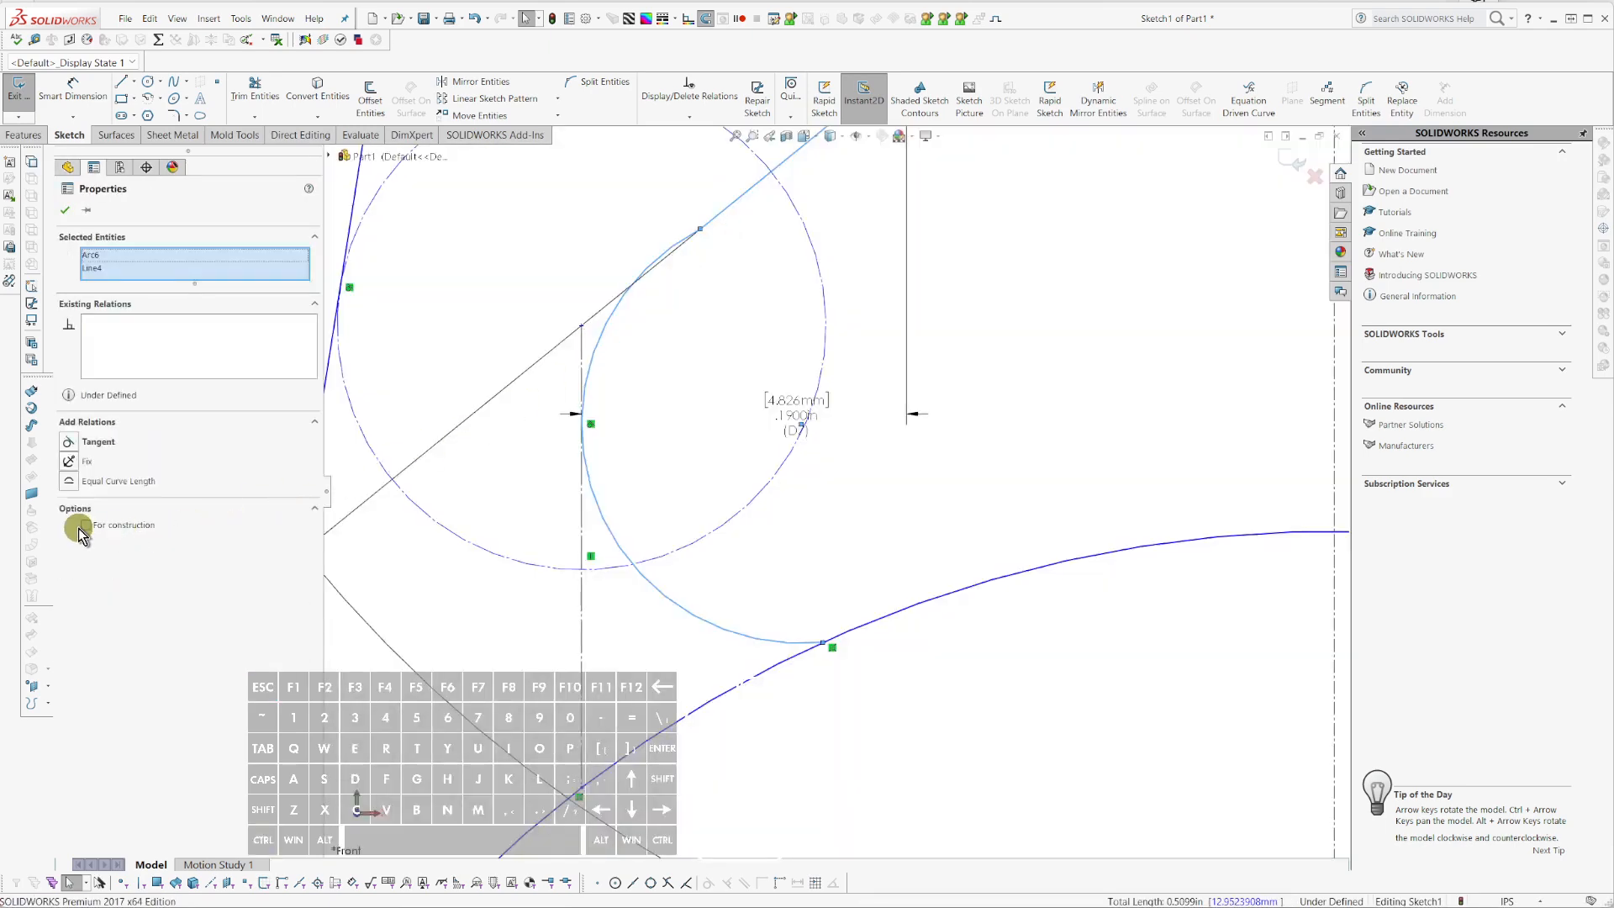
{"action": "left_click", "coordinate": [69, 442]}
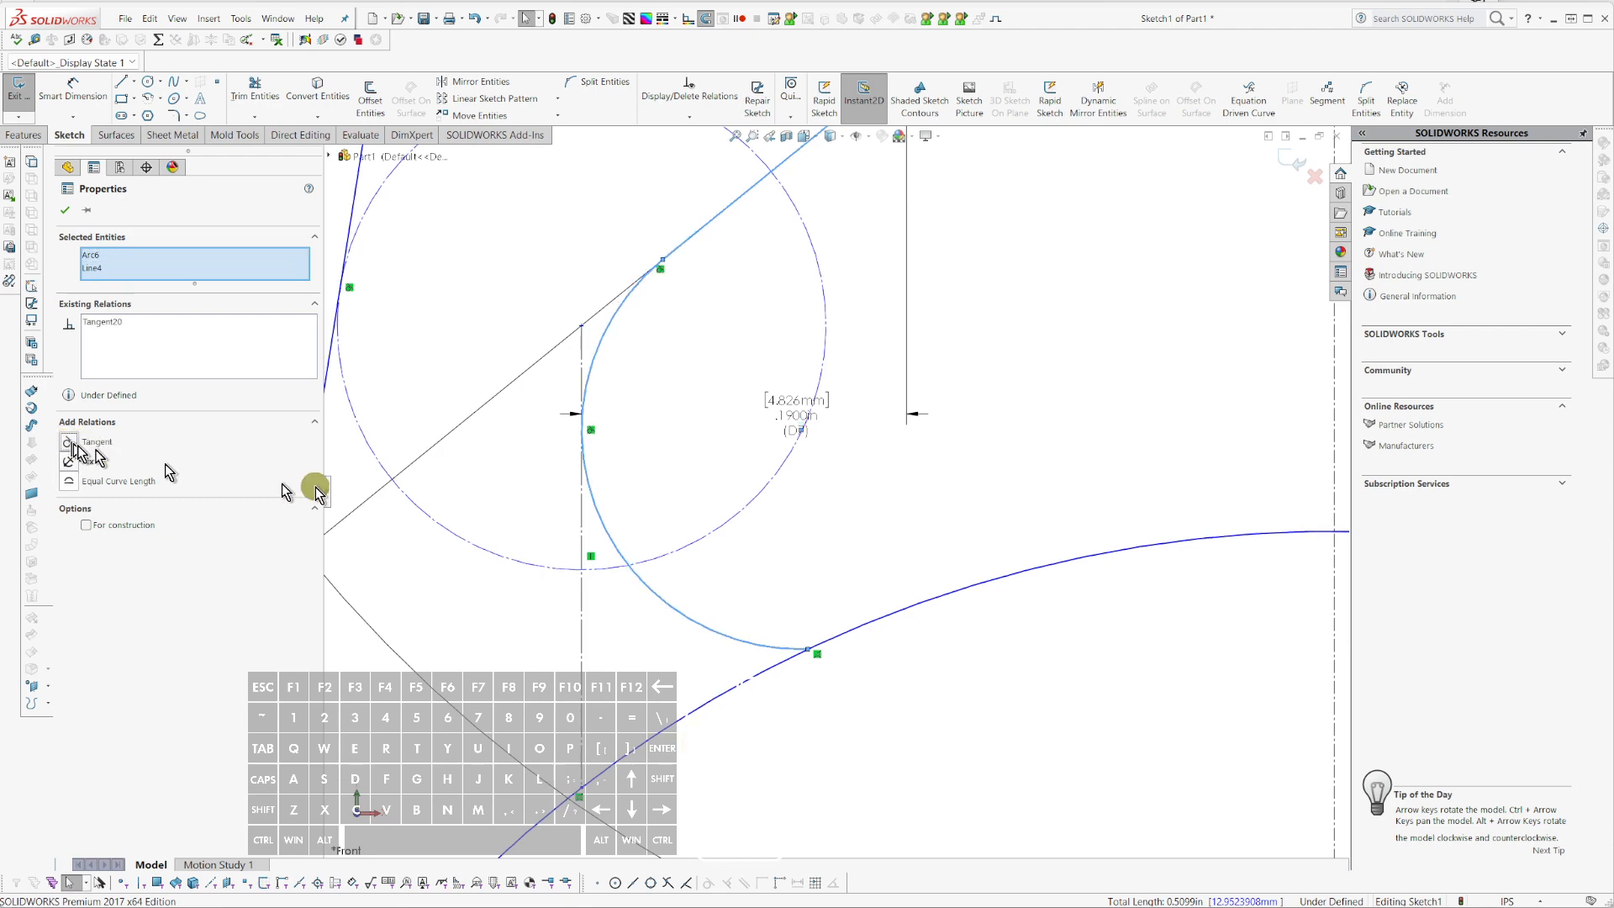
- Make the blend arc tangent to the hinge circle
{"action": "scroll", "coordinate": [833, 504], "scroll_direction": "up", "scroll_amount": 3}
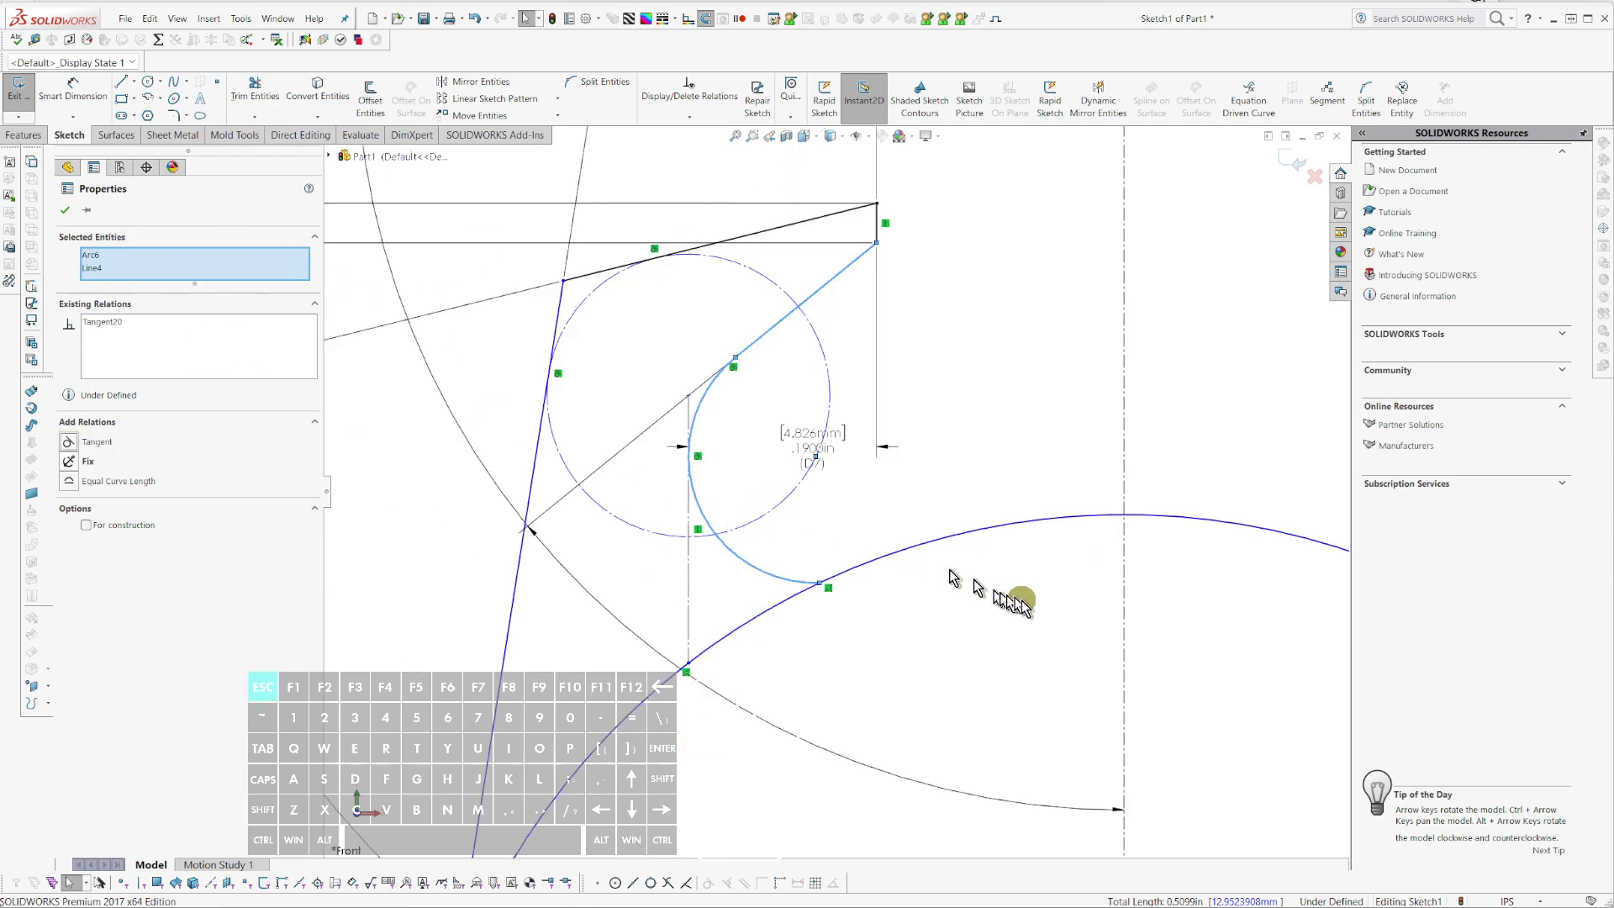
{"action": "left_click", "coordinate": [941, 673]}
{"action": "scroll", "coordinate": [926, 686], "scroll_direction": "down", "scroll_amount": 3}
{"action": "scroll", "coordinate": [926, 684], "scroll_direction": "up", "scroll_amount": 5}
{"action": "scroll", "coordinate": [872, 526], "scroll_direction": "down", "scroll_amount": 3}
{"action": "key", "text": "Escape"}
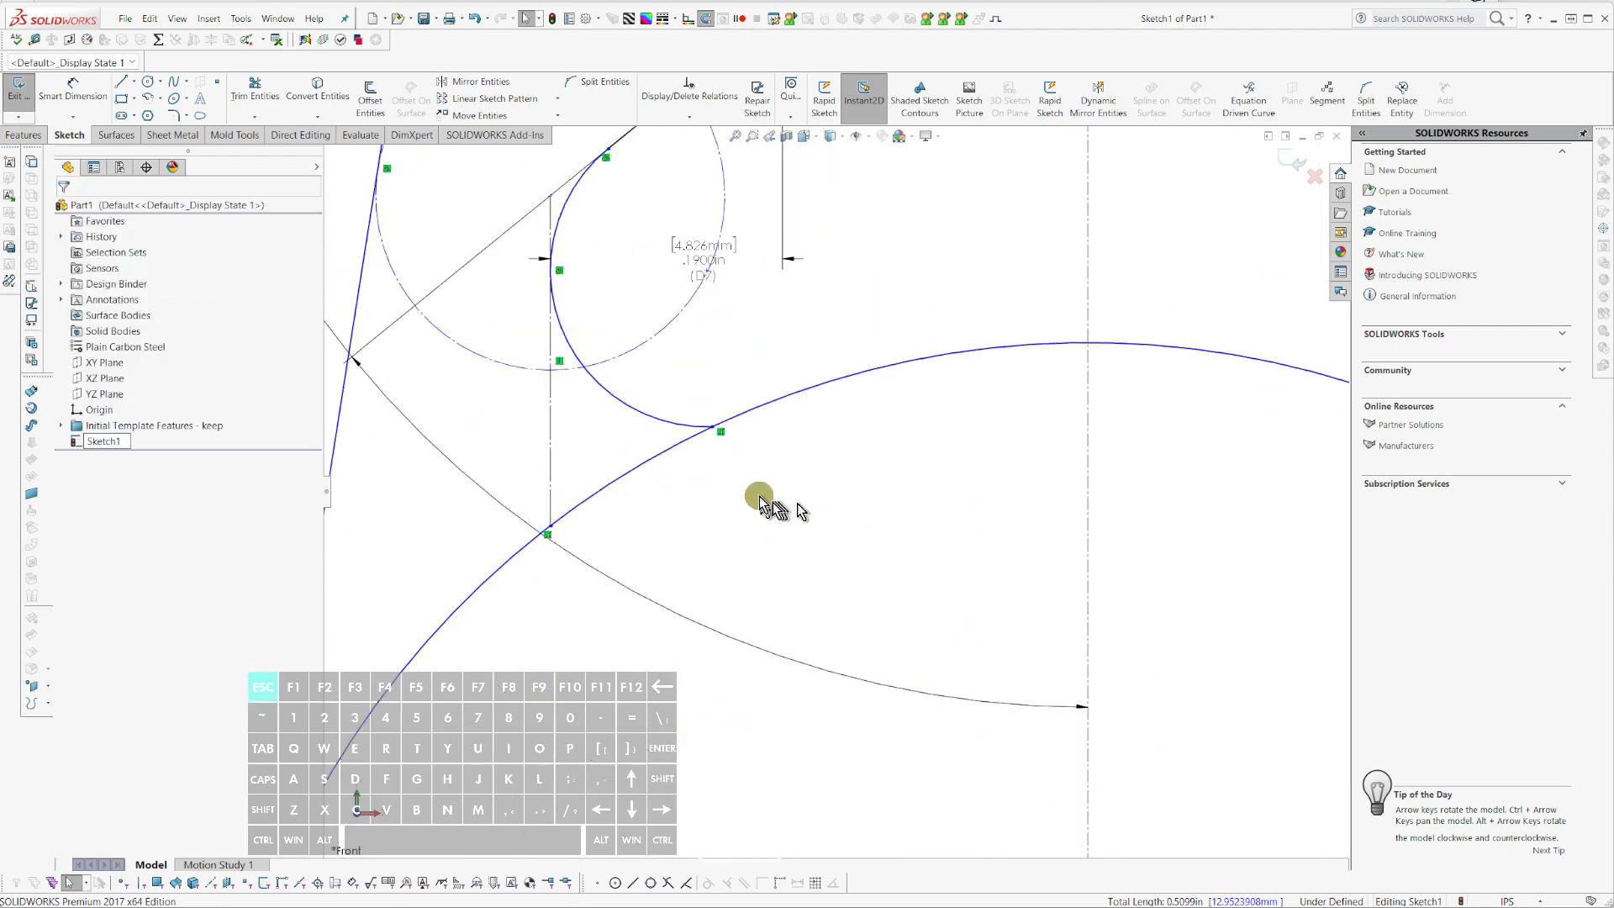
{"action": "left_click_drag", "start_coordinate": [756, 488], "coordinate": [687, 404]}
{"action": "left_click", "coordinate": [750, 367]}
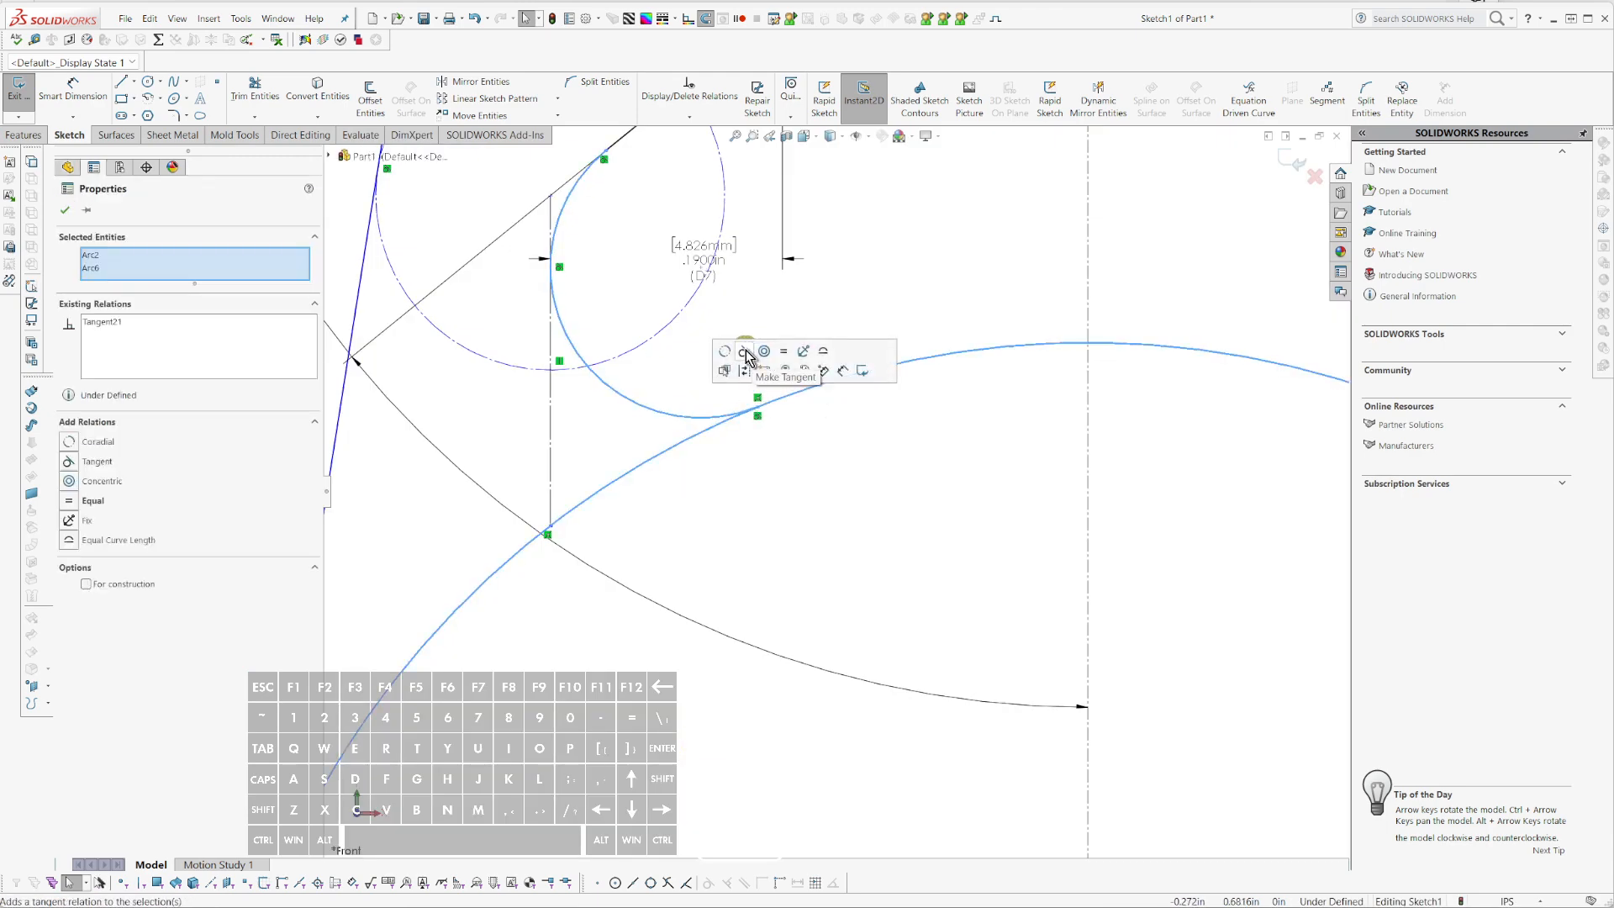
{"action": "scroll", "coordinate": [783, 540], "scroll_direction": "down", "scroll_amount": 9}
{"action": "key", "text": "Escape"}
{"action": "scroll", "coordinate": [940, 590], "scroll_direction": "down", "scroll_amount": 2}
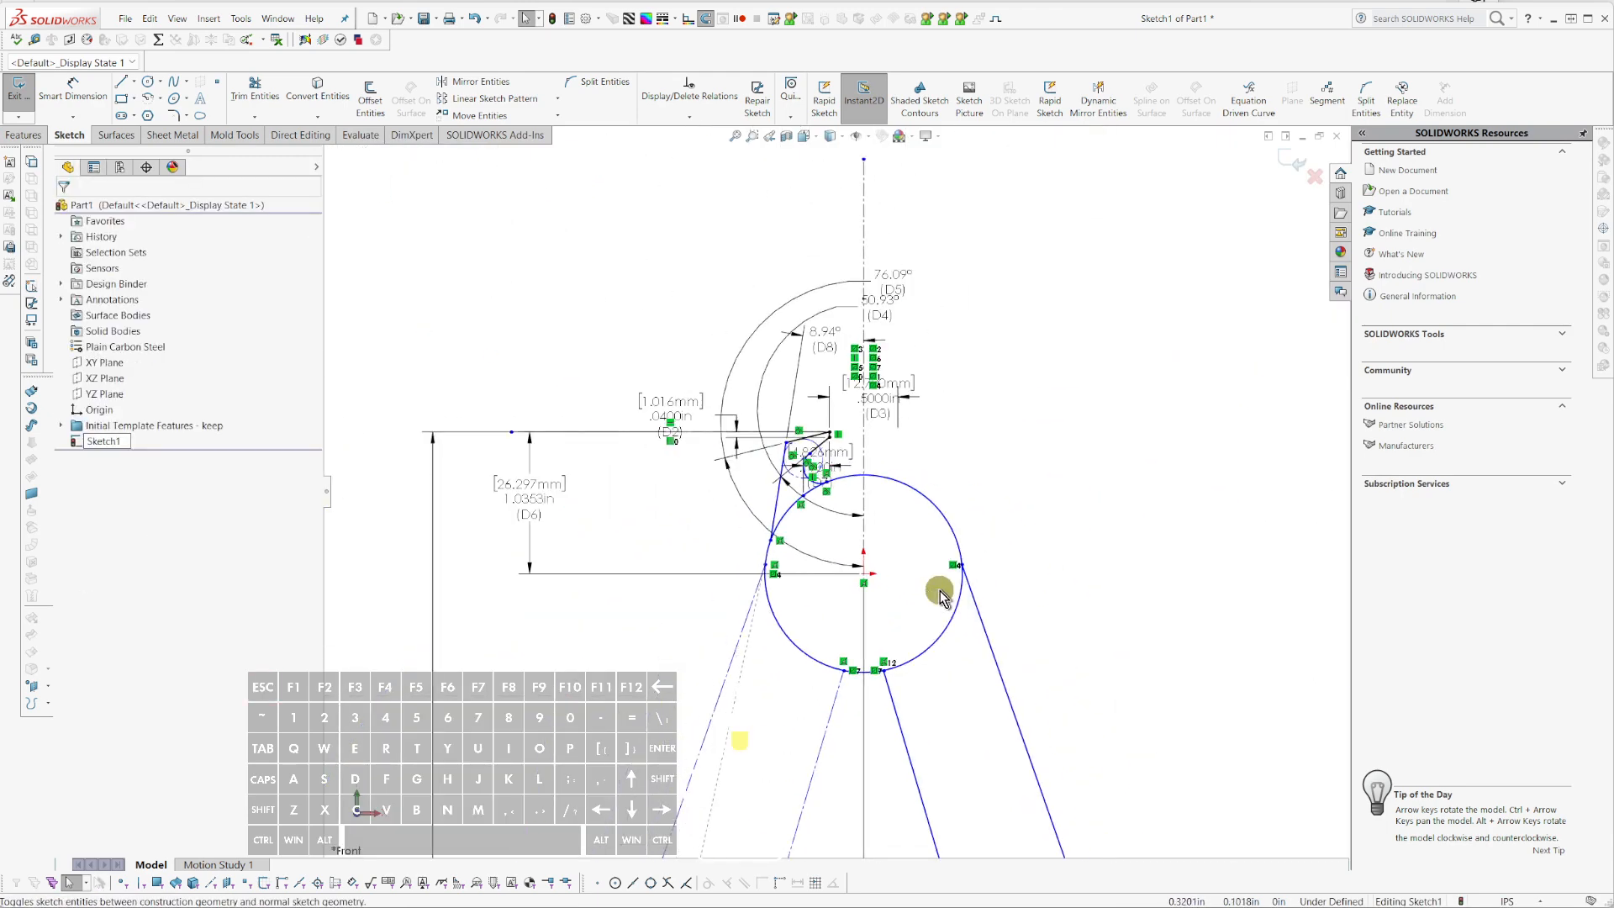
- Try to add a tangent relation between the tip's long outer line and the hinge circle
{"action": "scroll", "coordinate": [879, 549], "scroll_direction": "up", "scroll_amount": 5}
{"action": "scroll", "coordinate": [625, 535], "scroll_direction": "up", "scroll_amount": 2}
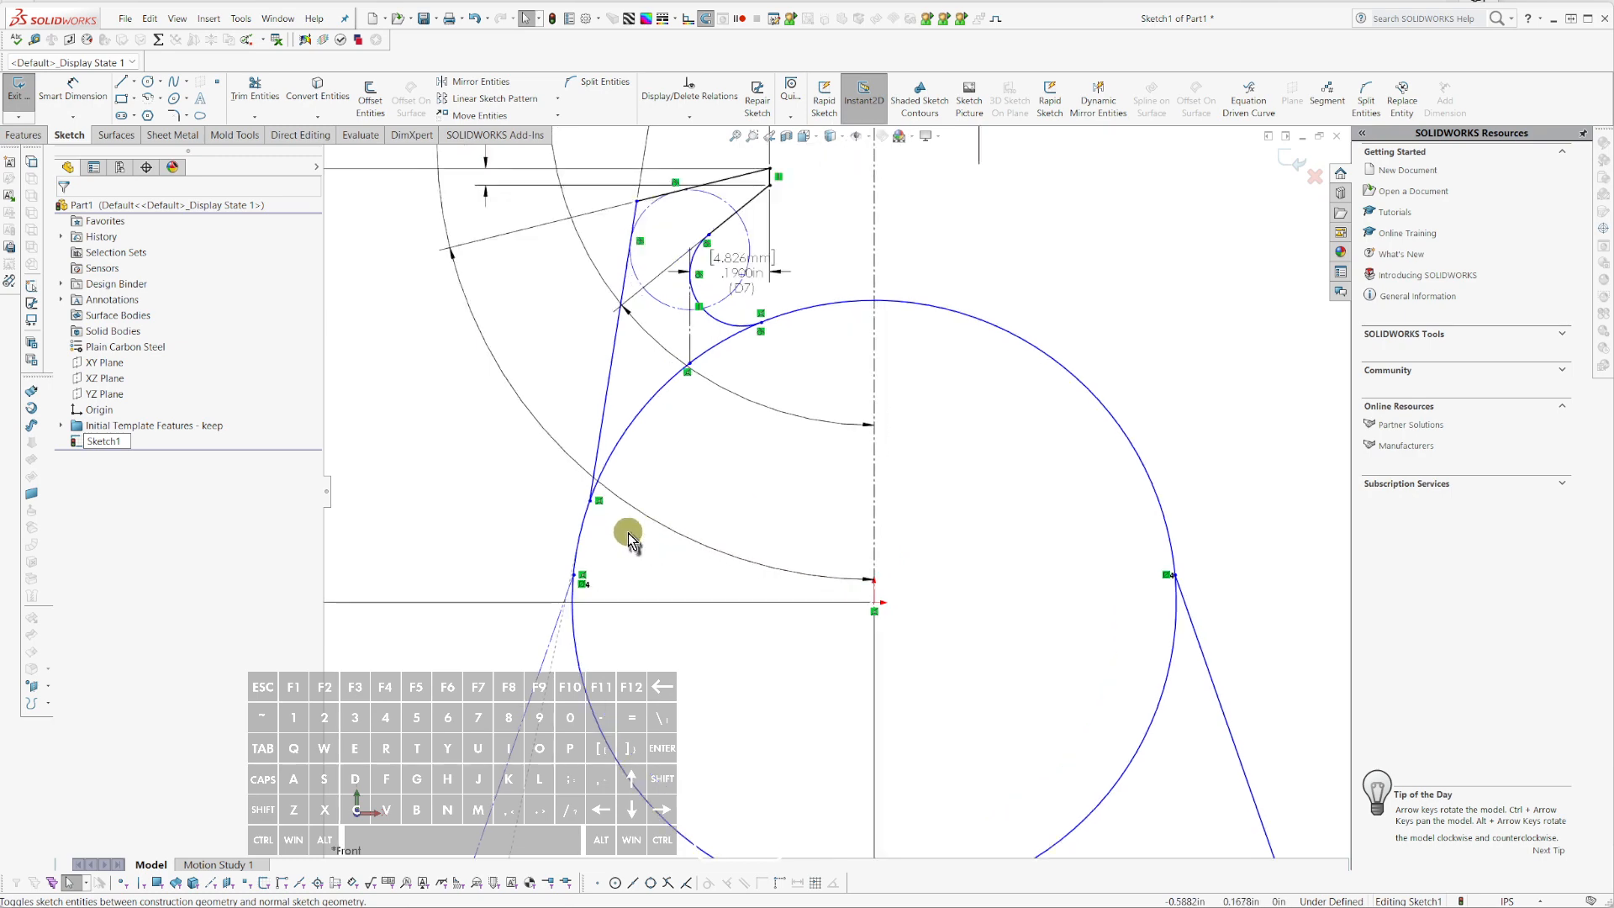
{"action": "left_click_drag", "start_coordinate": [666, 446], "coordinate": [583, 392]}
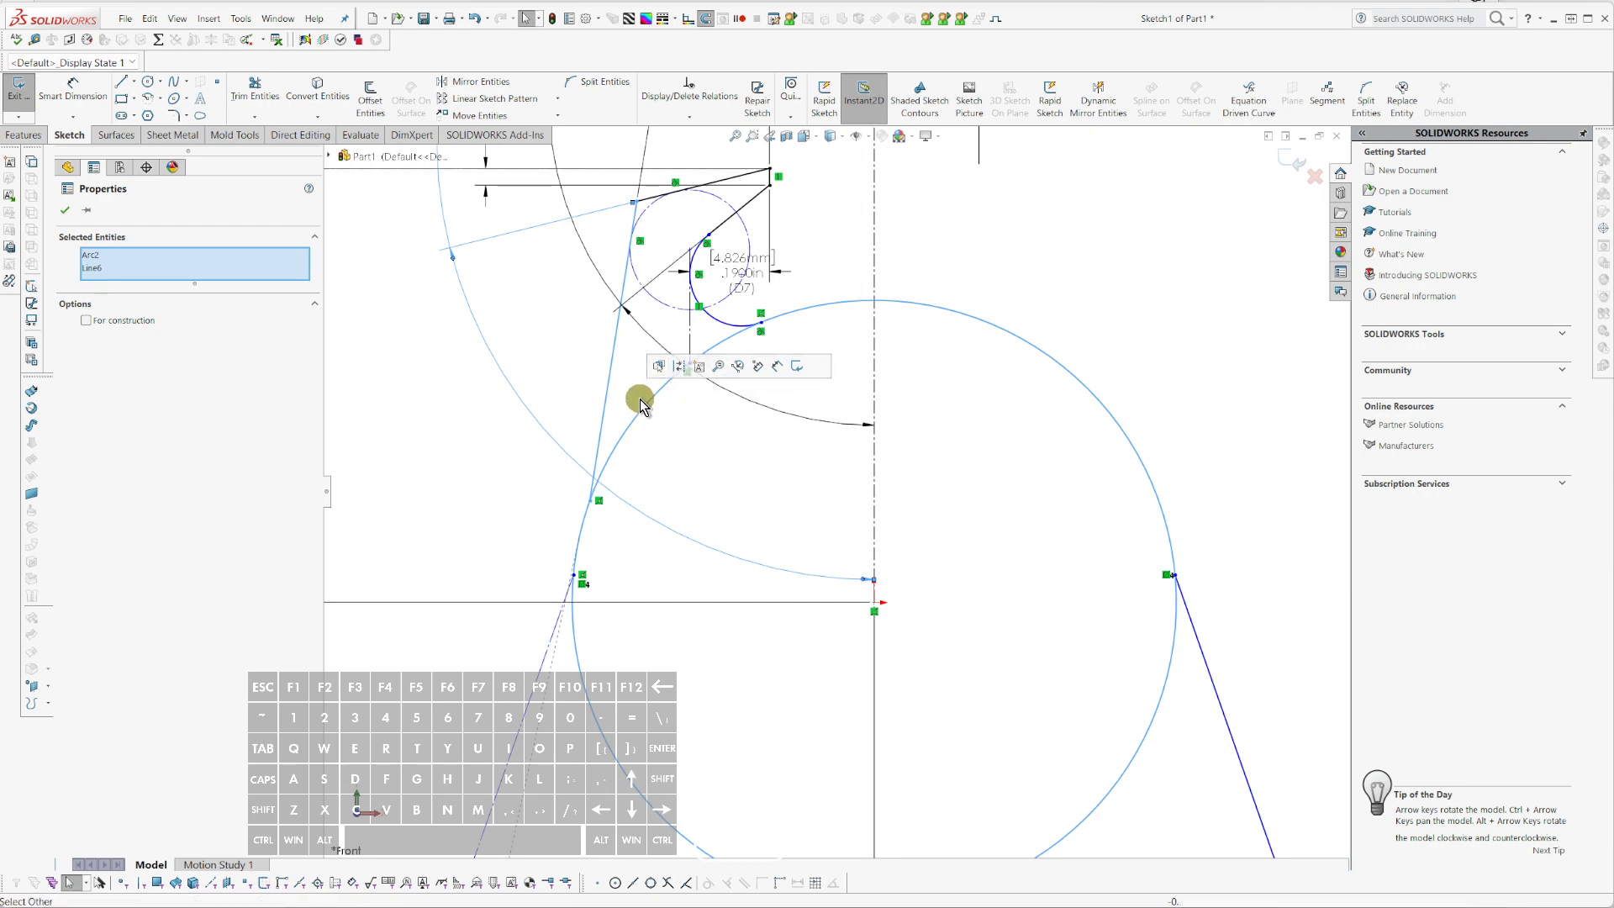
{"action": "scroll", "coordinate": [649, 399], "scroll_direction": "up", "scroll_amount": 4}
{"action": "scroll", "coordinate": [601, 459], "scroll_direction": "up", "scroll_amount": 3}
{"action": "key", "text": "Escape"}
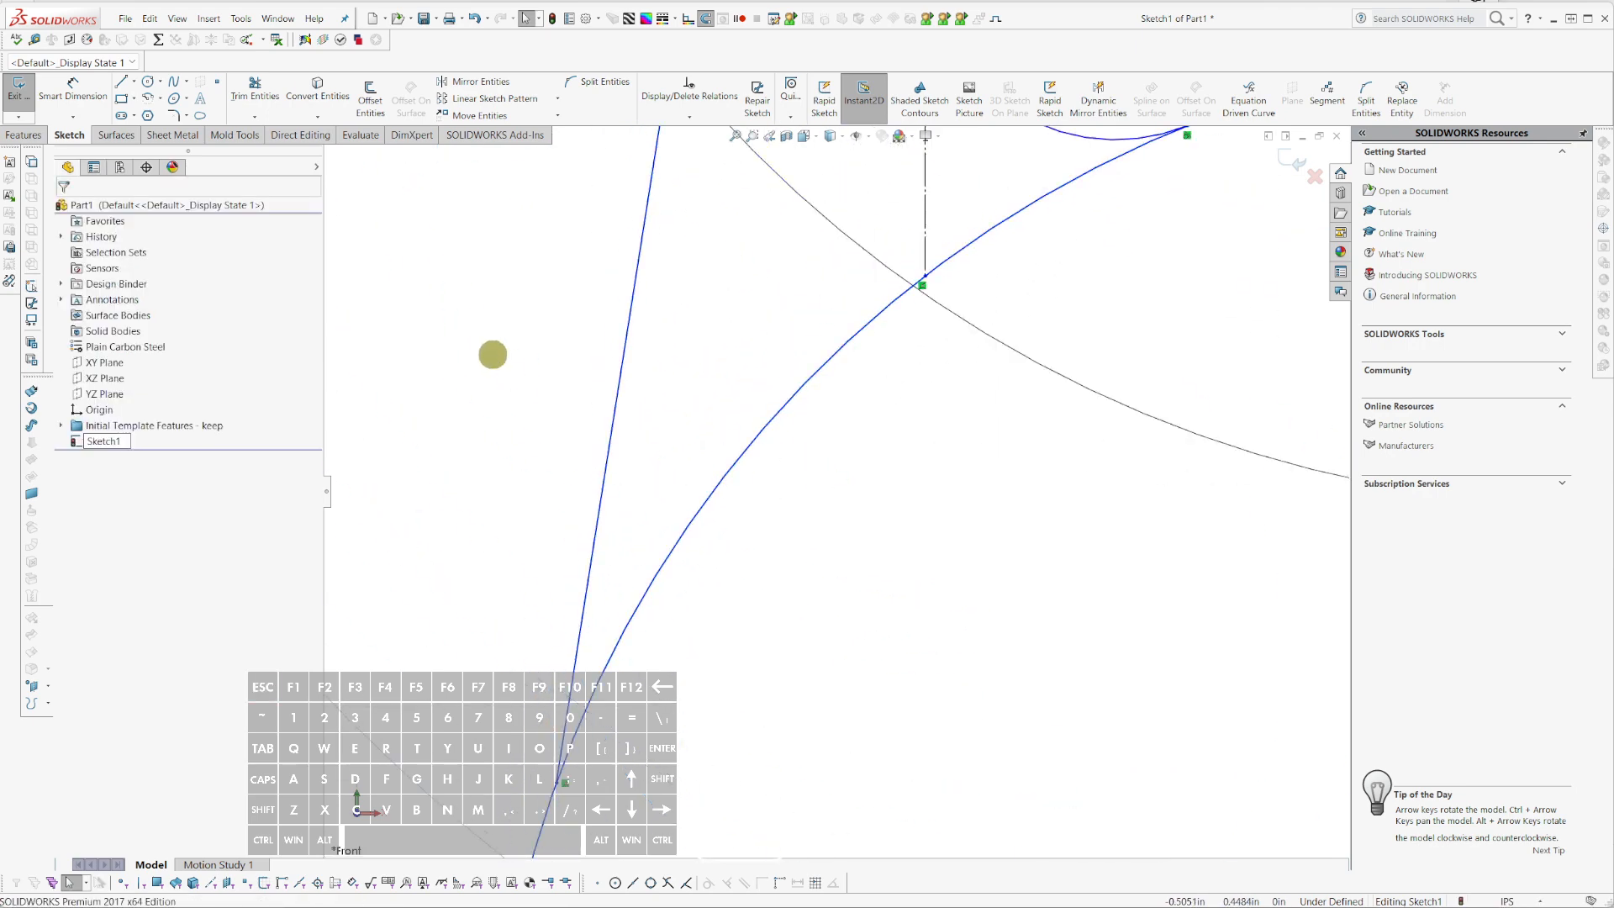
{"action": "key", "text": "d"}
{"action": "scroll", "coordinate": [834, 496], "scroll_direction": "down", "scroll_amount": 5}
{"action": "scroll", "coordinate": [845, 522], "scroll_direction": "up", "scroll_amount": 4}
{"action": "key", "text": "Escape"}
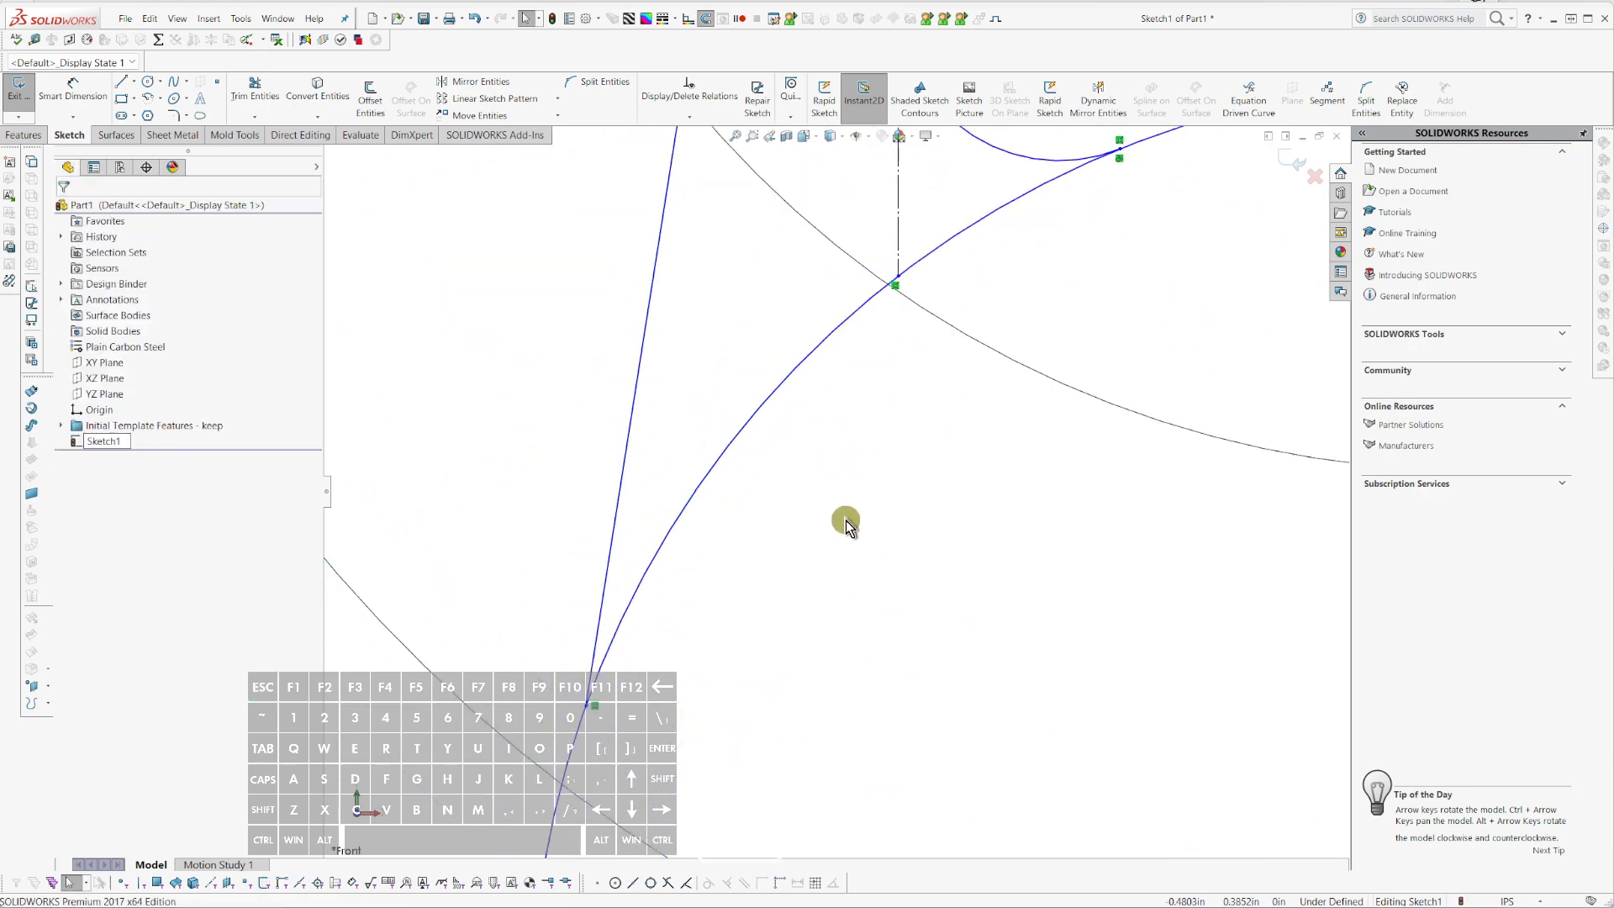
{"action": "key", "text": "Escape"}
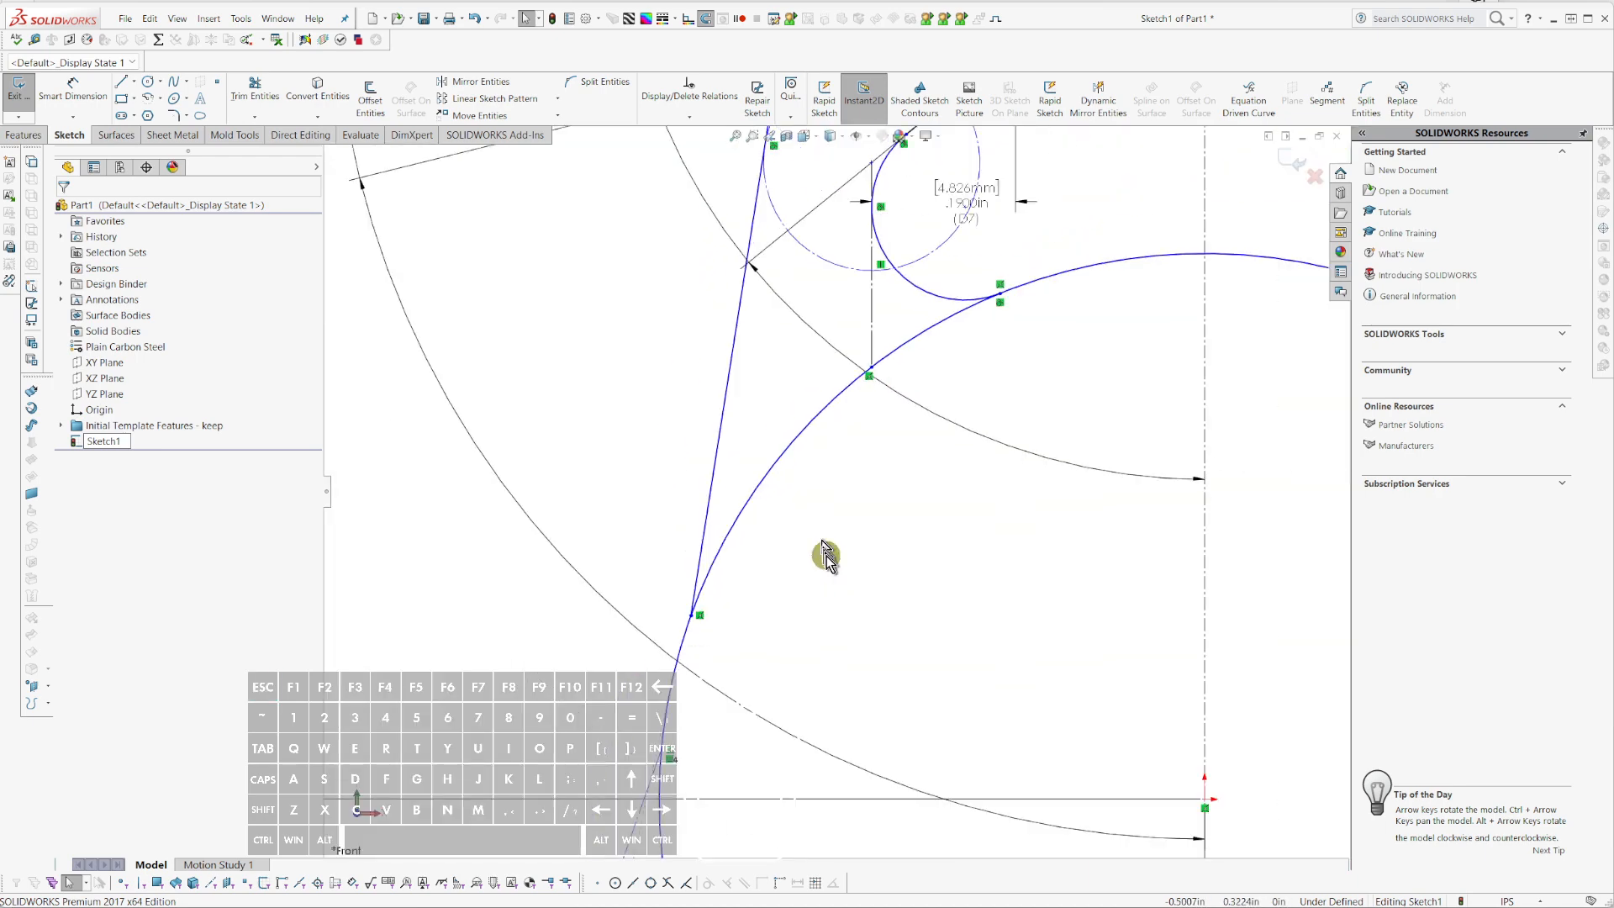
{"action": "scroll", "coordinate": [816, 518], "scroll_direction": "up", "scroll_amount": 2}
{"action": "left_click_drag", "start_coordinate": [819, 464], "coordinate": [592, 414]}
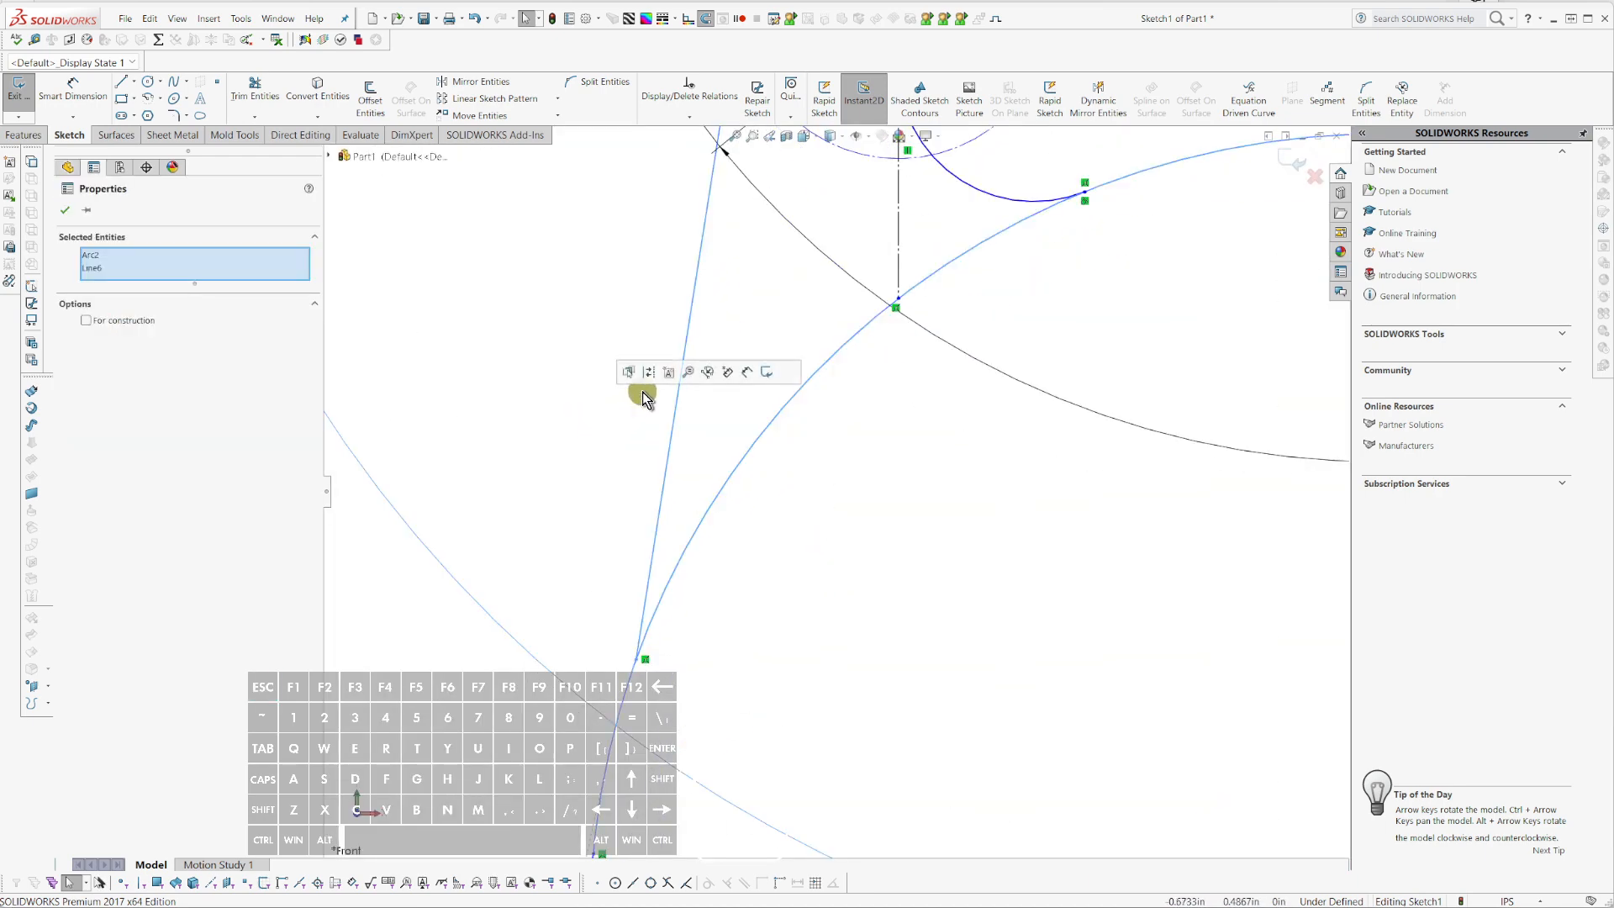
{"action": "scroll", "coordinate": [832, 513], "scroll_direction": "down", "scroll_amount": 2}
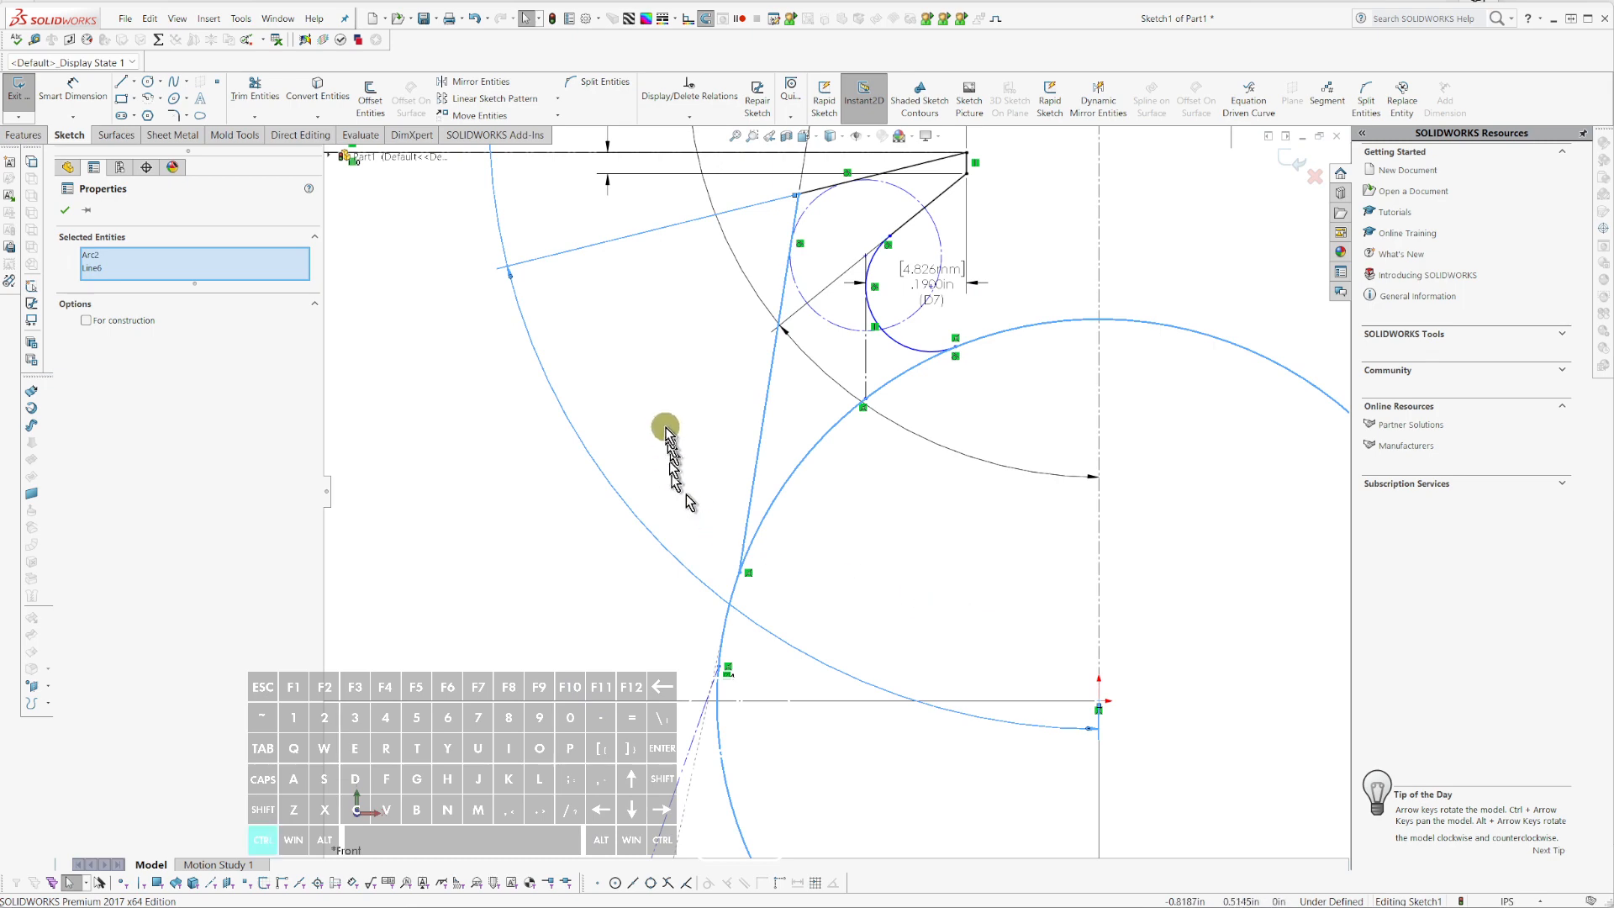
{"action": "left_click_drag", "start_coordinate": [666, 425], "coordinate": [514, 531]}
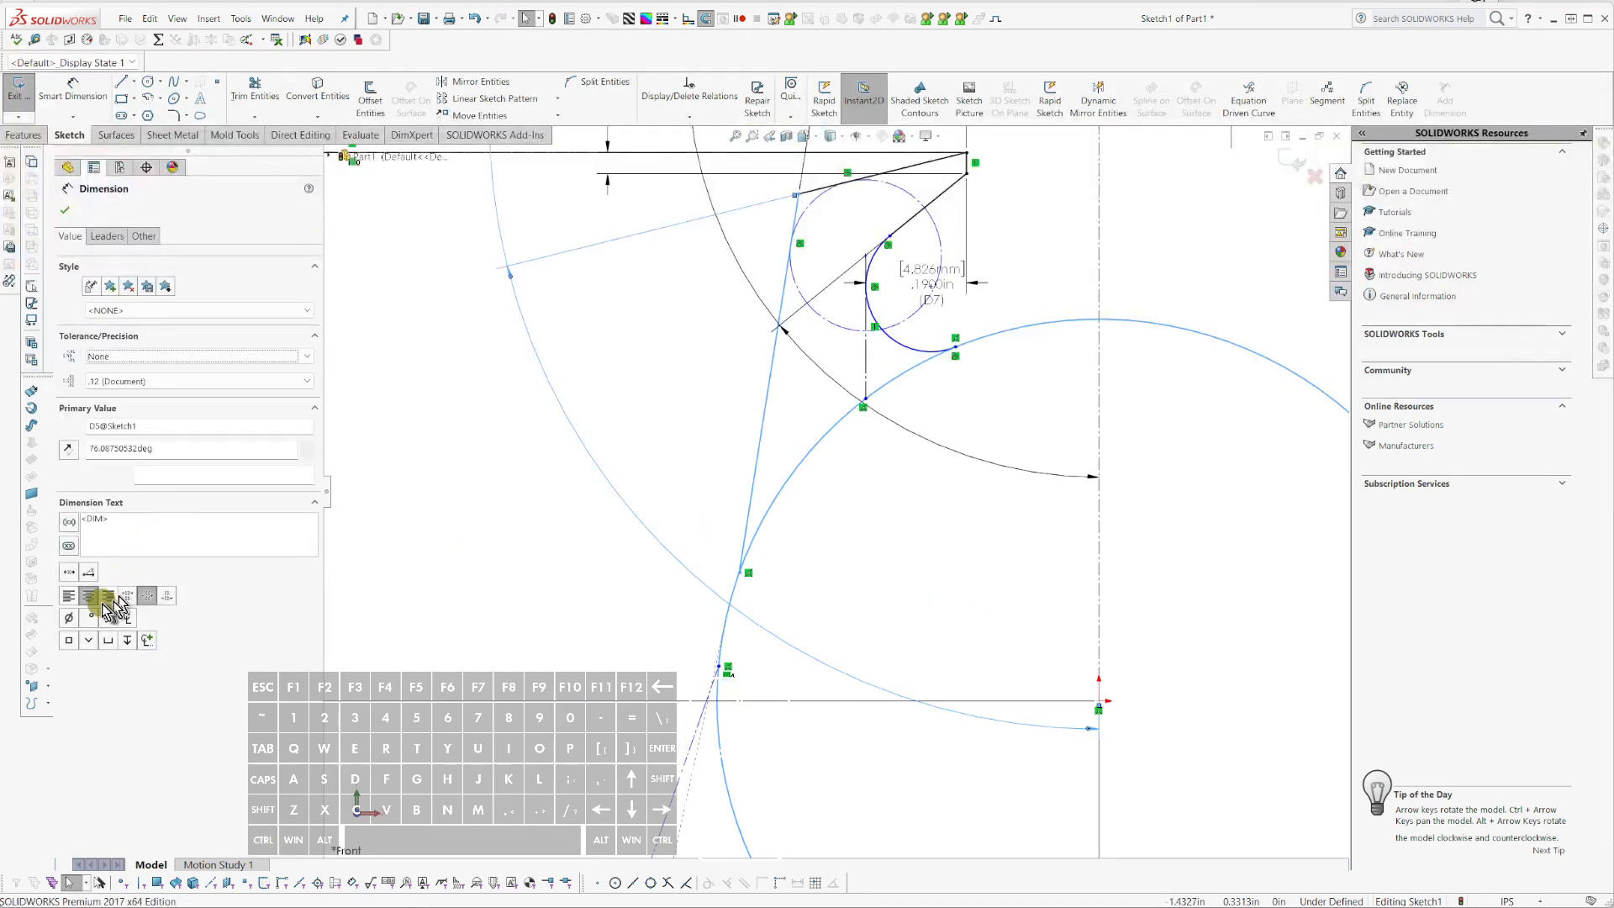
{"action": "scroll", "coordinate": [703, 502], "scroll_direction": "down", "scroll_amount": 4}
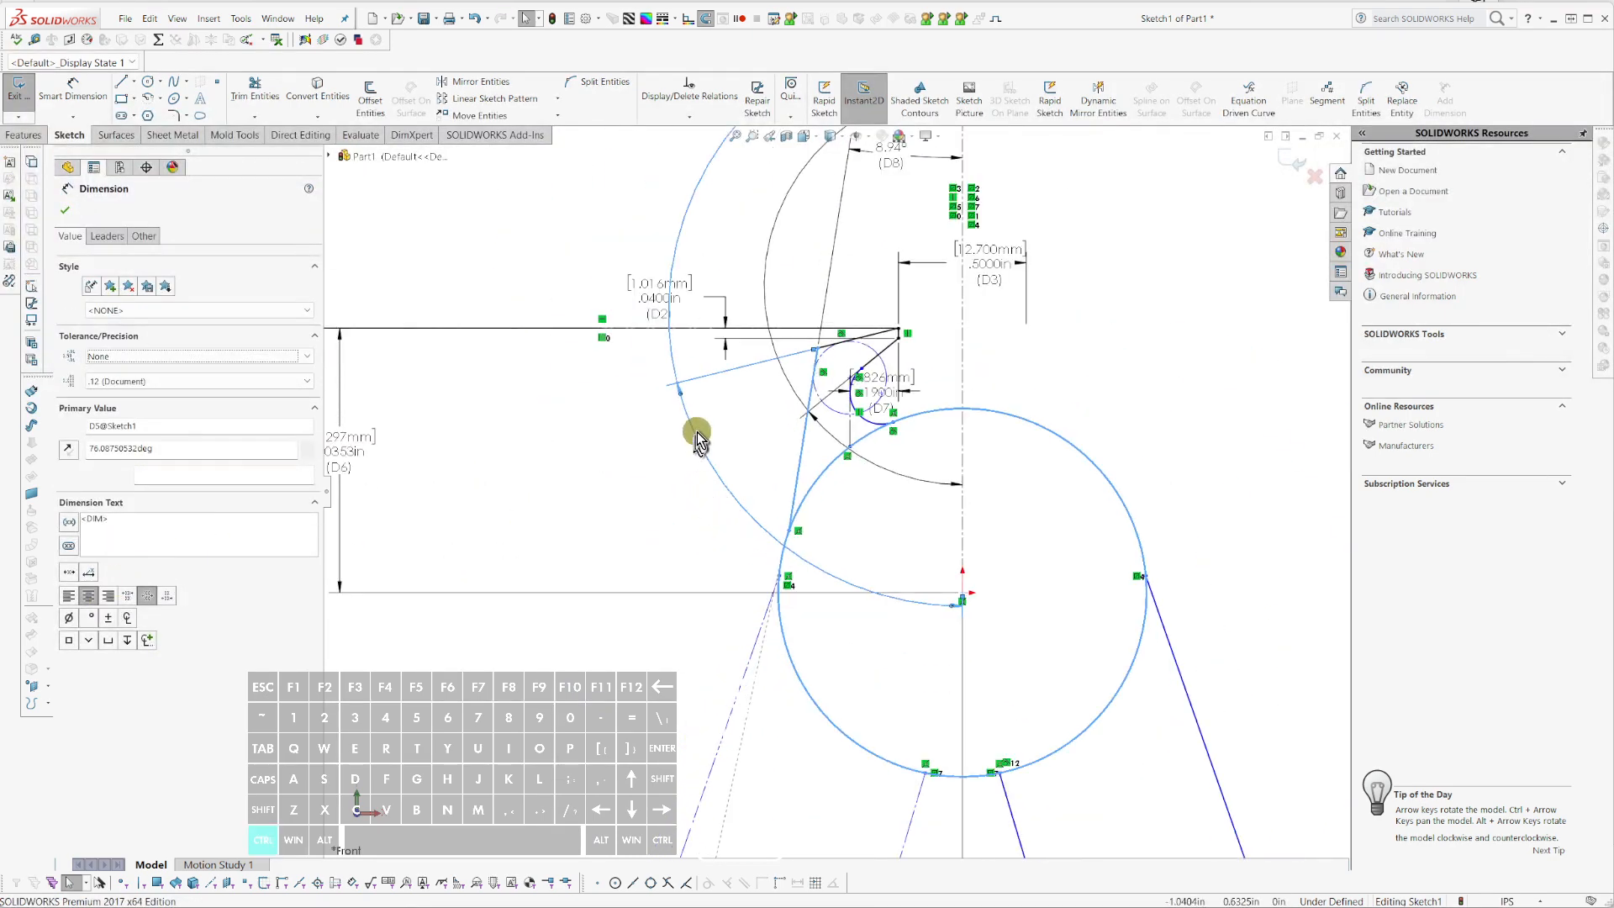
{"action": "key", "text": "ctrl+z"}
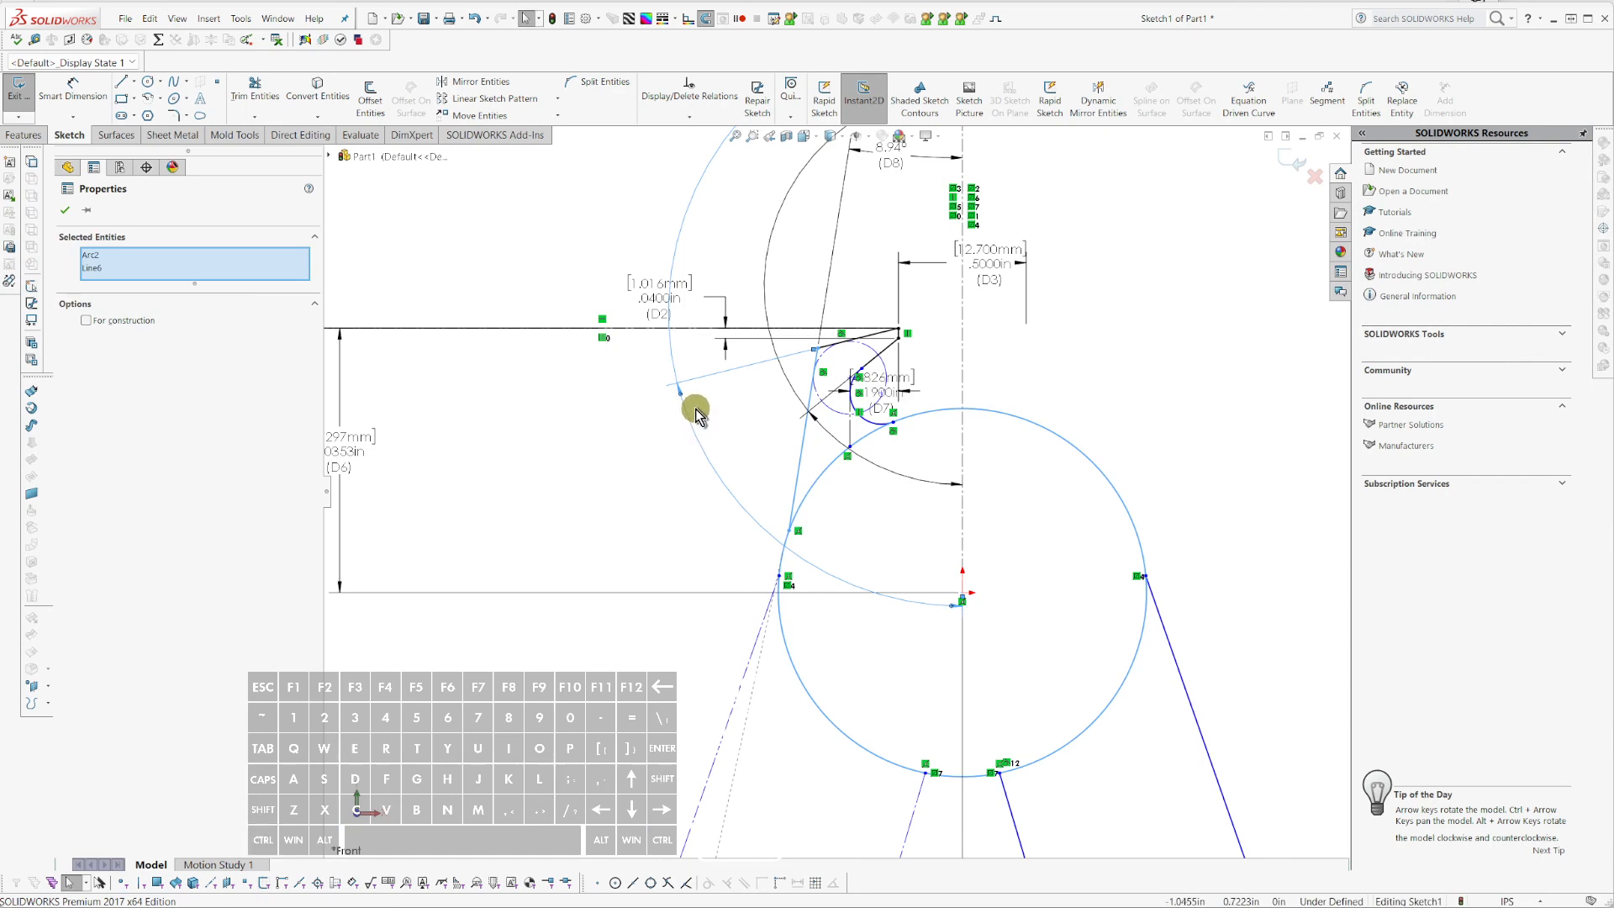
{"action": "key", "text": "Escape"}
{"action": "scroll", "coordinate": [845, 445], "scroll_direction": "up", "scroll_amount": 5}
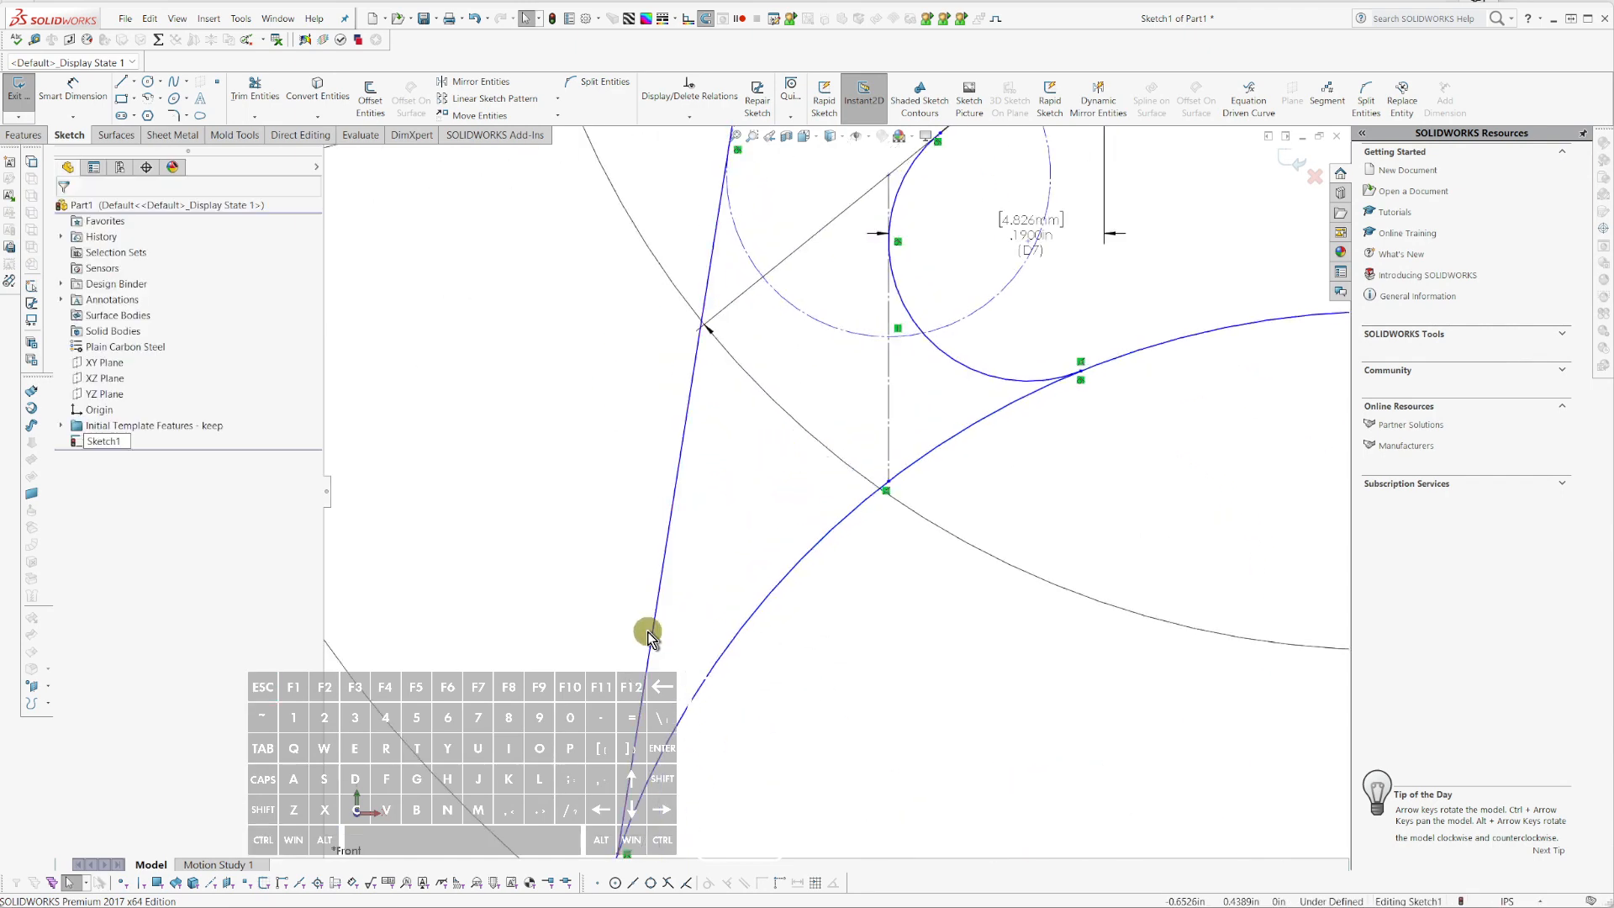
{"action": "left_click", "coordinate": [648, 638]}
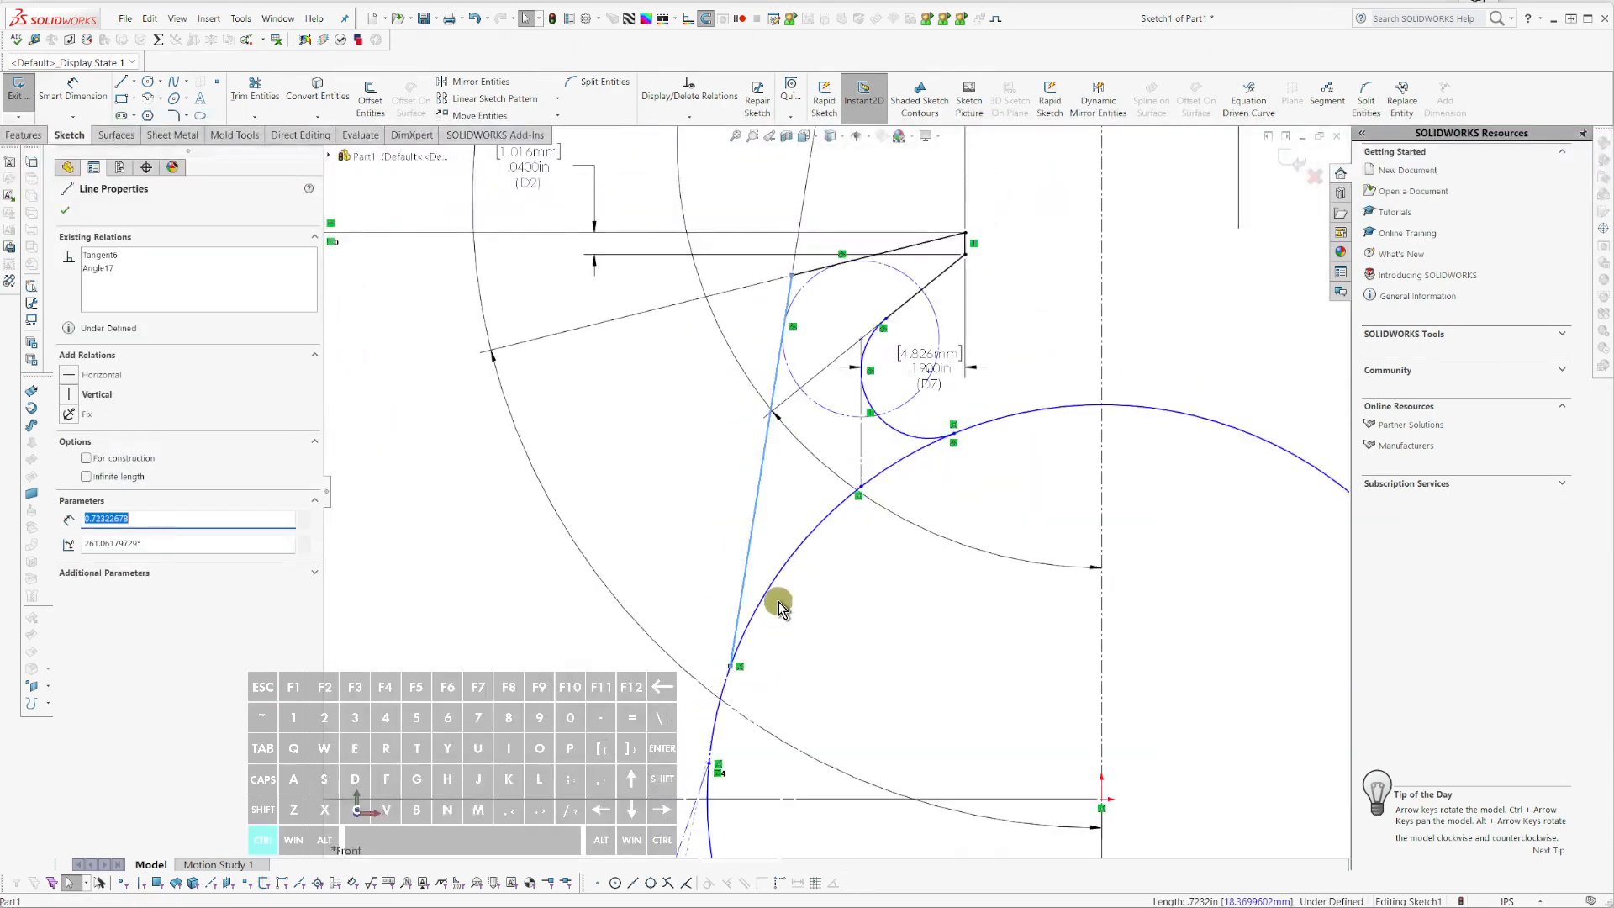
{"action": "scroll", "coordinate": [967, 679], "scroll_direction": "down", "scroll_amount": 5}
{"action": "scroll", "coordinate": [1026, 703], "scroll_direction": "up", "scroll_amount": 2}
{"action": "key", "text": "Escape"}
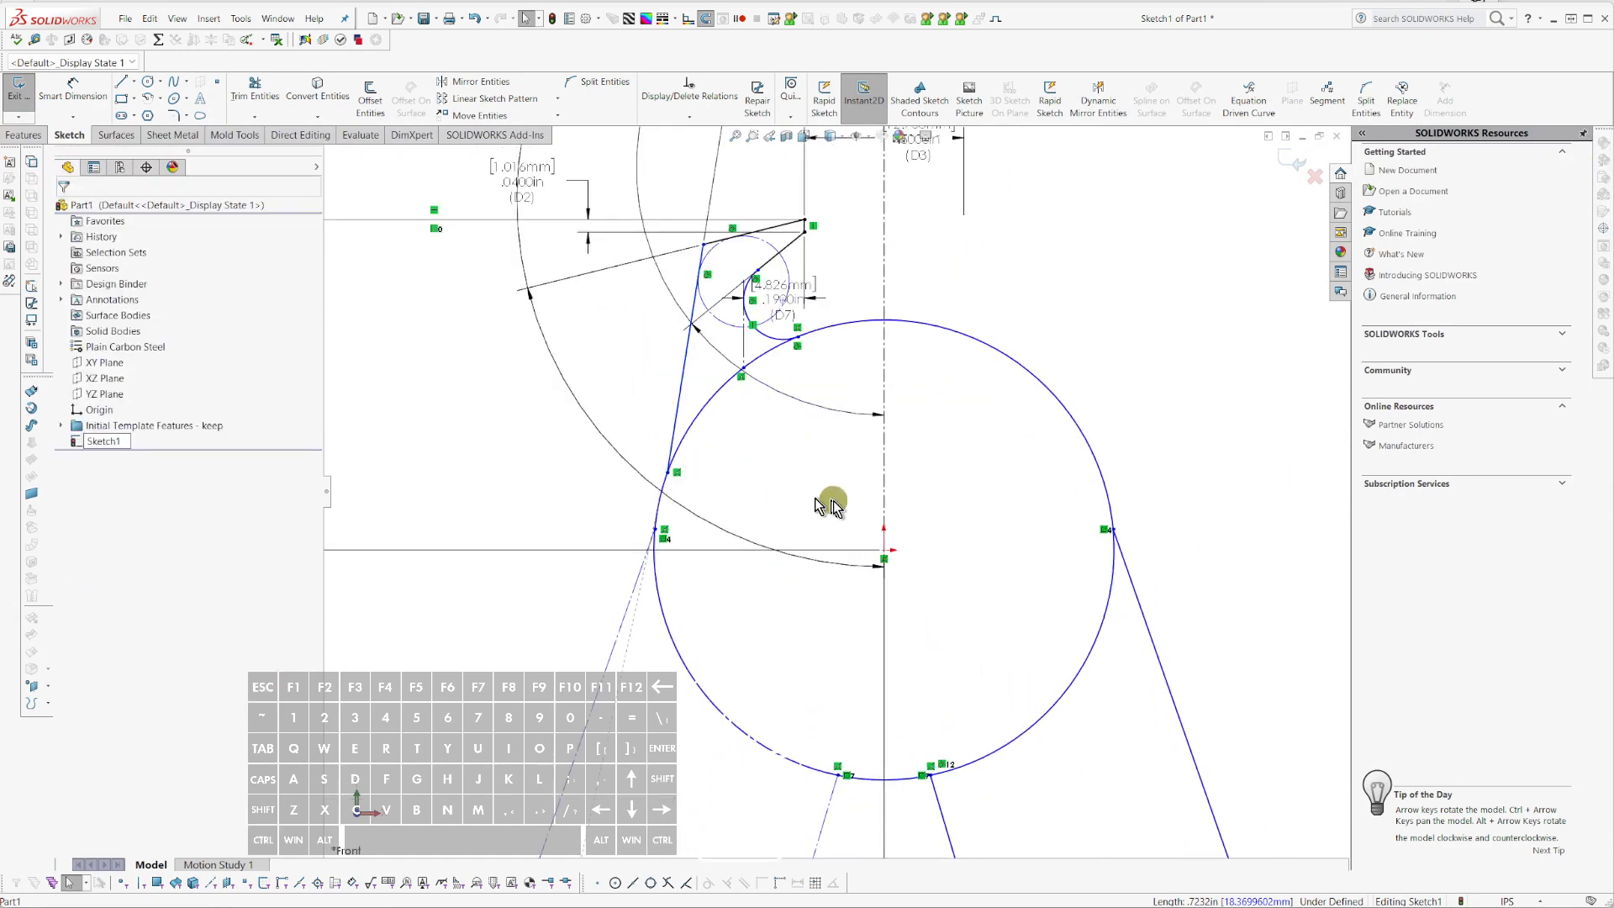
- Trim away the hinge circle's sections between the blend arc and the tip's outer line, and between the solid handle leg's two lines
{"action": "scroll", "coordinate": [866, 539], "scroll_direction": "up", "scroll_amount": 3}
{"action": "scroll", "coordinate": [866, 539], "scroll_direction": "down", "scroll_amount": 3}
{"action": "scroll", "coordinate": [739, 391], "scroll_direction": "up", "scroll_amount": 3}
{"action": "key", "text": "t"}
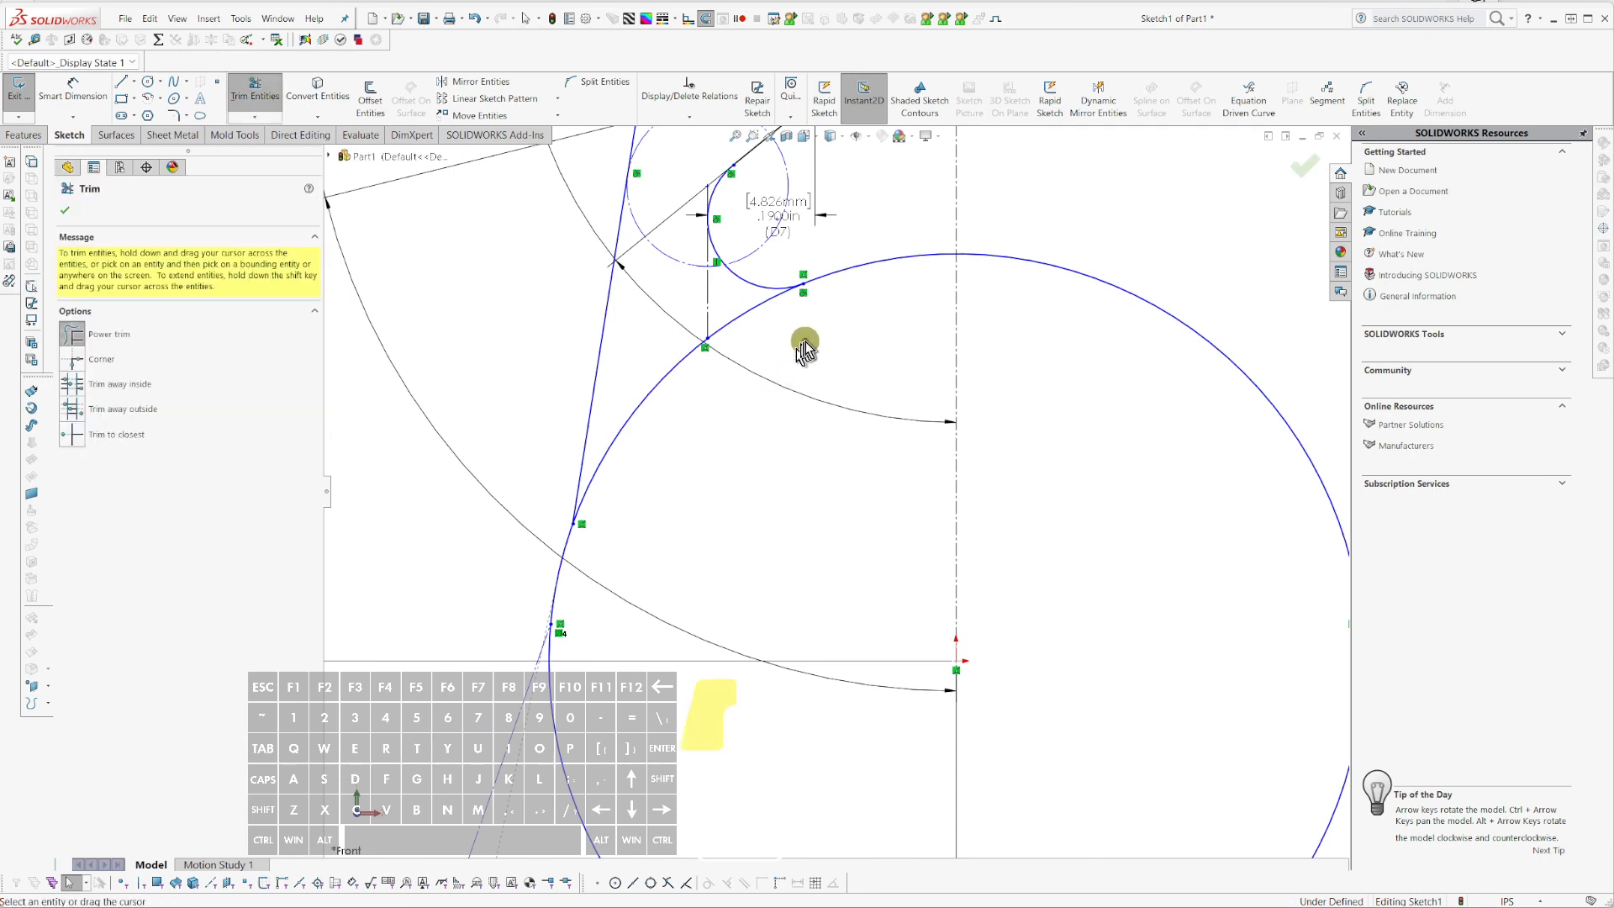
{"action": "mouse_move", "coordinate": [803, 349]}
{"action": "left_mouse_down"}
{"action": "mouse_move", "coordinate": [749, 303]}
{"action": "mouse_move", "coordinate": [638, 392]}
{"action": "left_mouse_up"}
{"action": "scroll", "coordinate": [1027, 622], "scroll_direction": "down", "scroll_amount": 3}
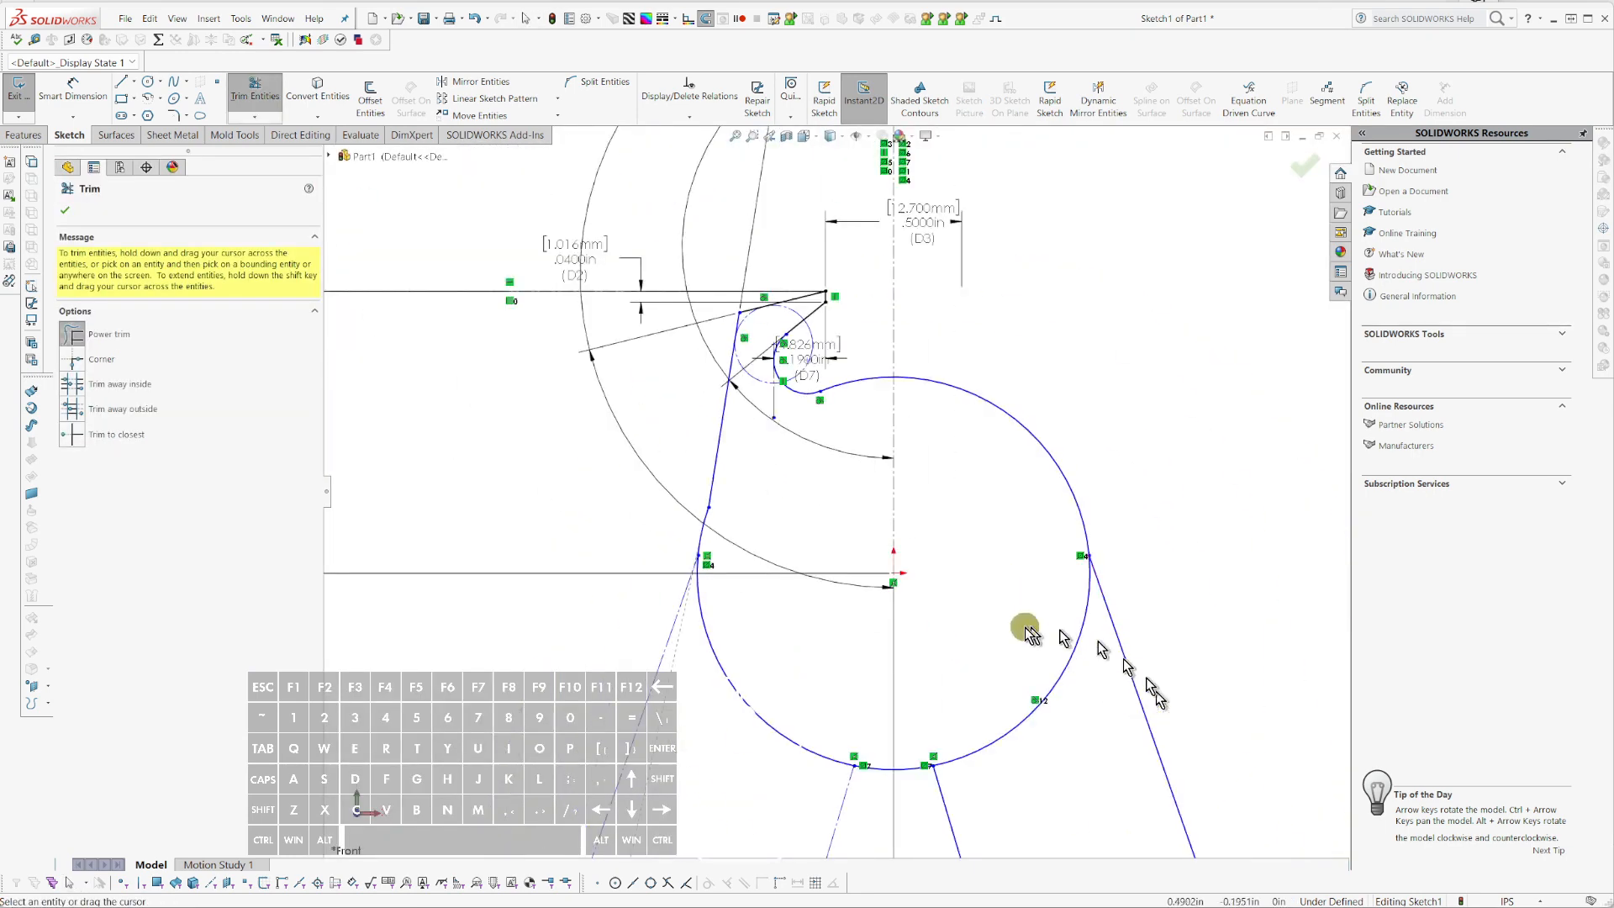
{"action": "mouse_move", "coordinate": [1026, 631]}
{"action": "left_mouse_down"}
{"action": "mouse_move", "coordinate": [1056, 720]}
{"action": "mouse_move", "coordinate": [917, 765]}
{"action": "left_mouse_up"}
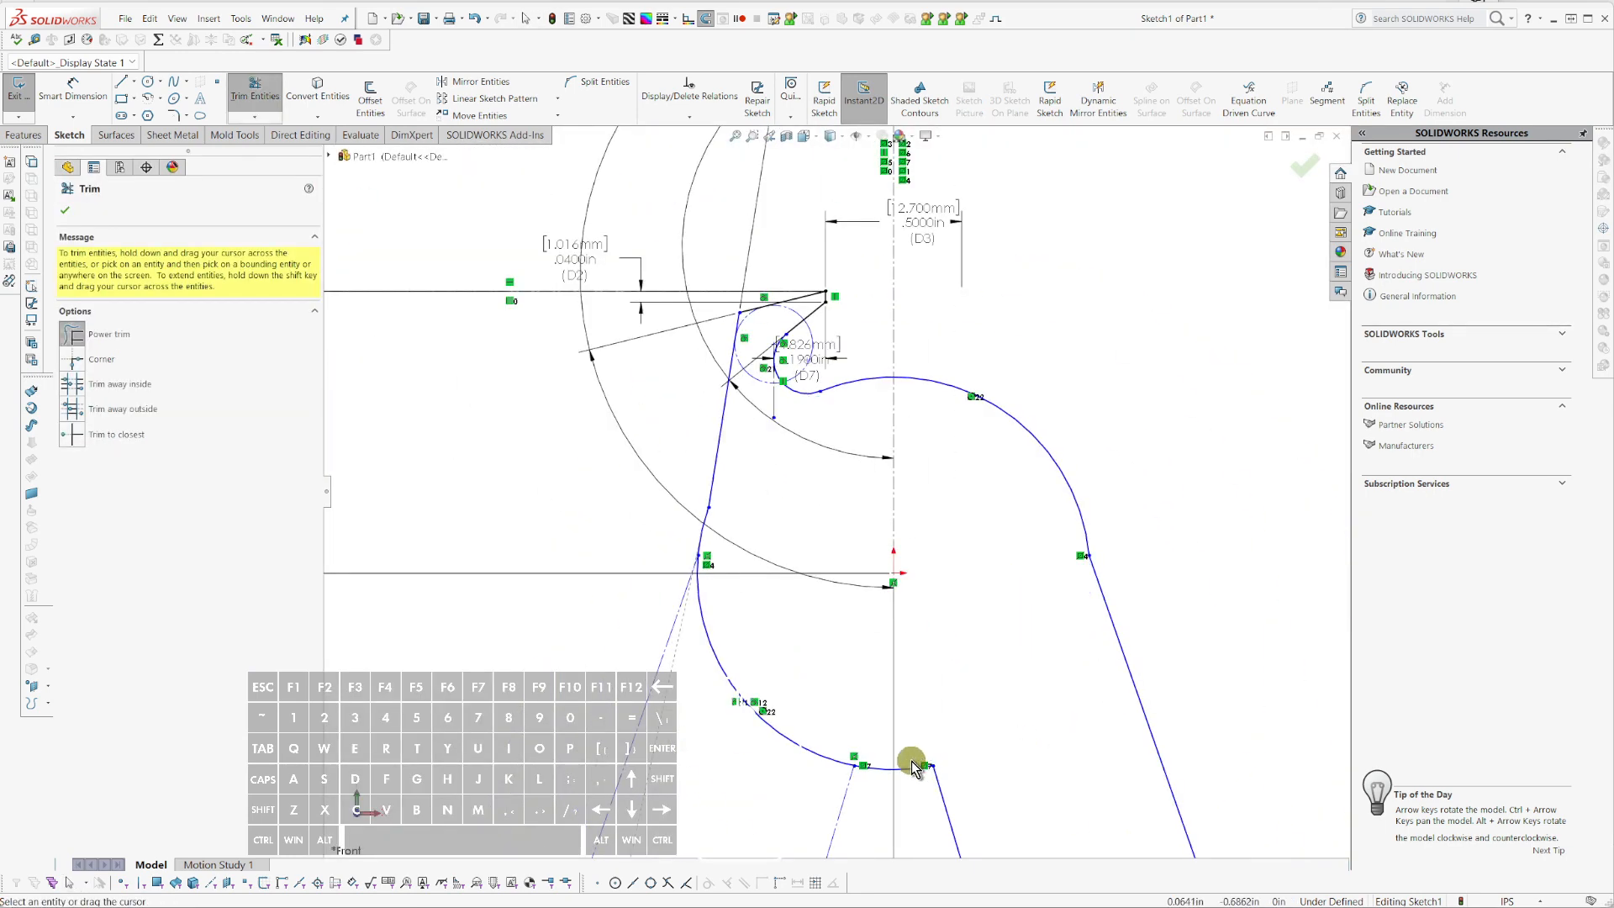
{"action": "scroll", "coordinate": [922, 745], "scroll_direction": "down", "scroll_amount": 5}
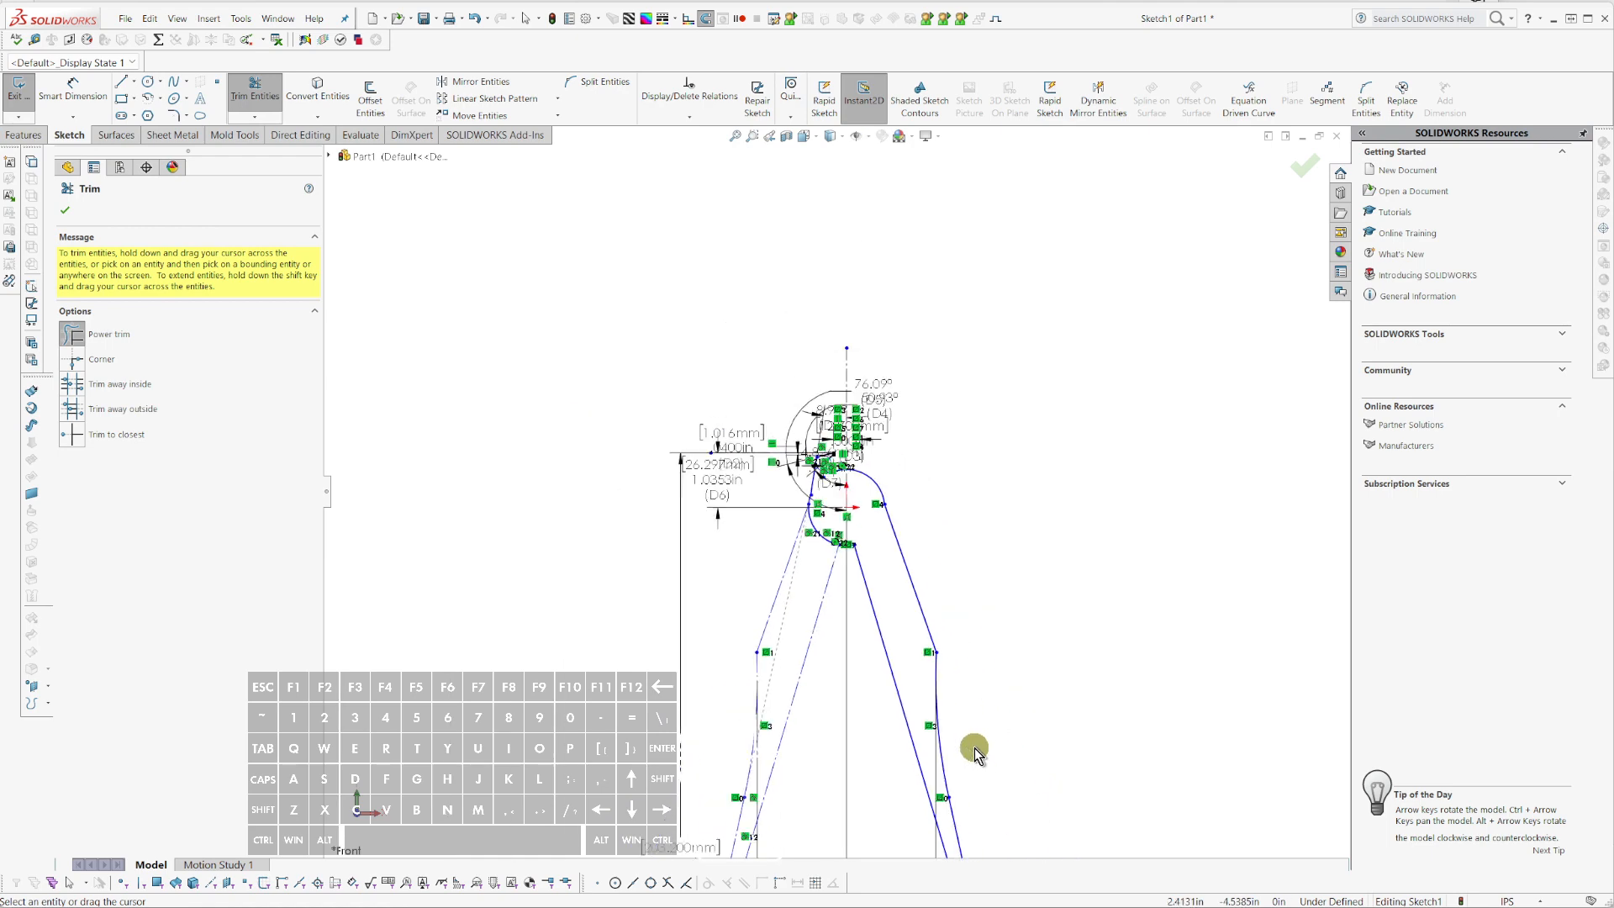
{"action": "scroll", "coordinate": [958, 744], "scroll_direction": "down", "scroll_amount": 3}
{"action": "scroll", "coordinate": [865, 558], "scroll_direction": "up", "scroll_amount": 6}
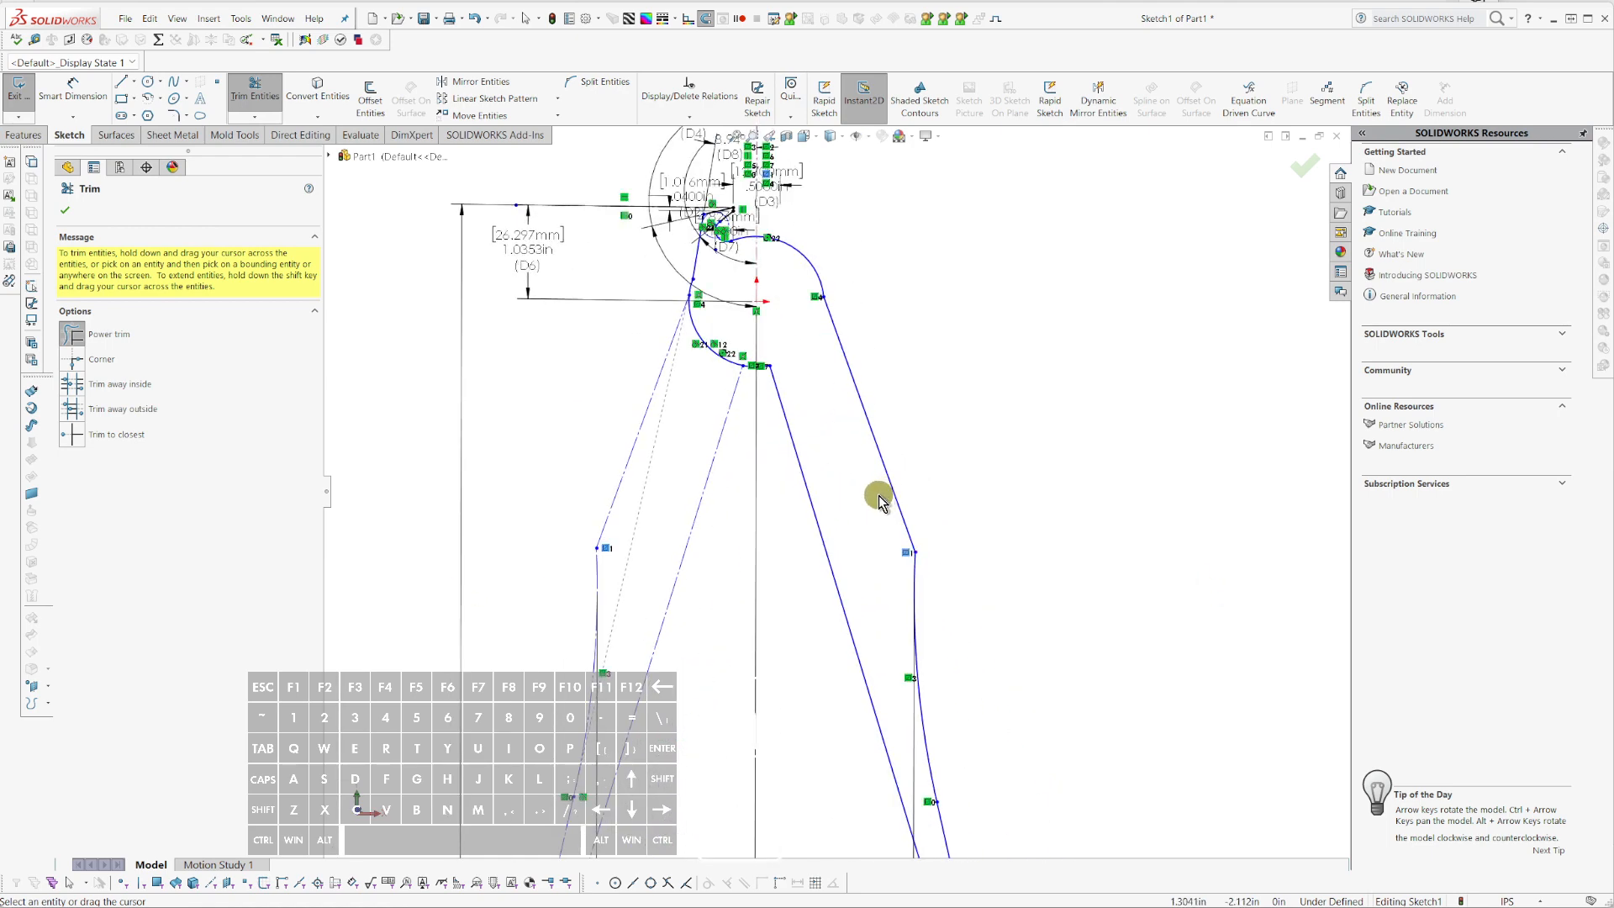
{"action": "key", "text": "Escape"}
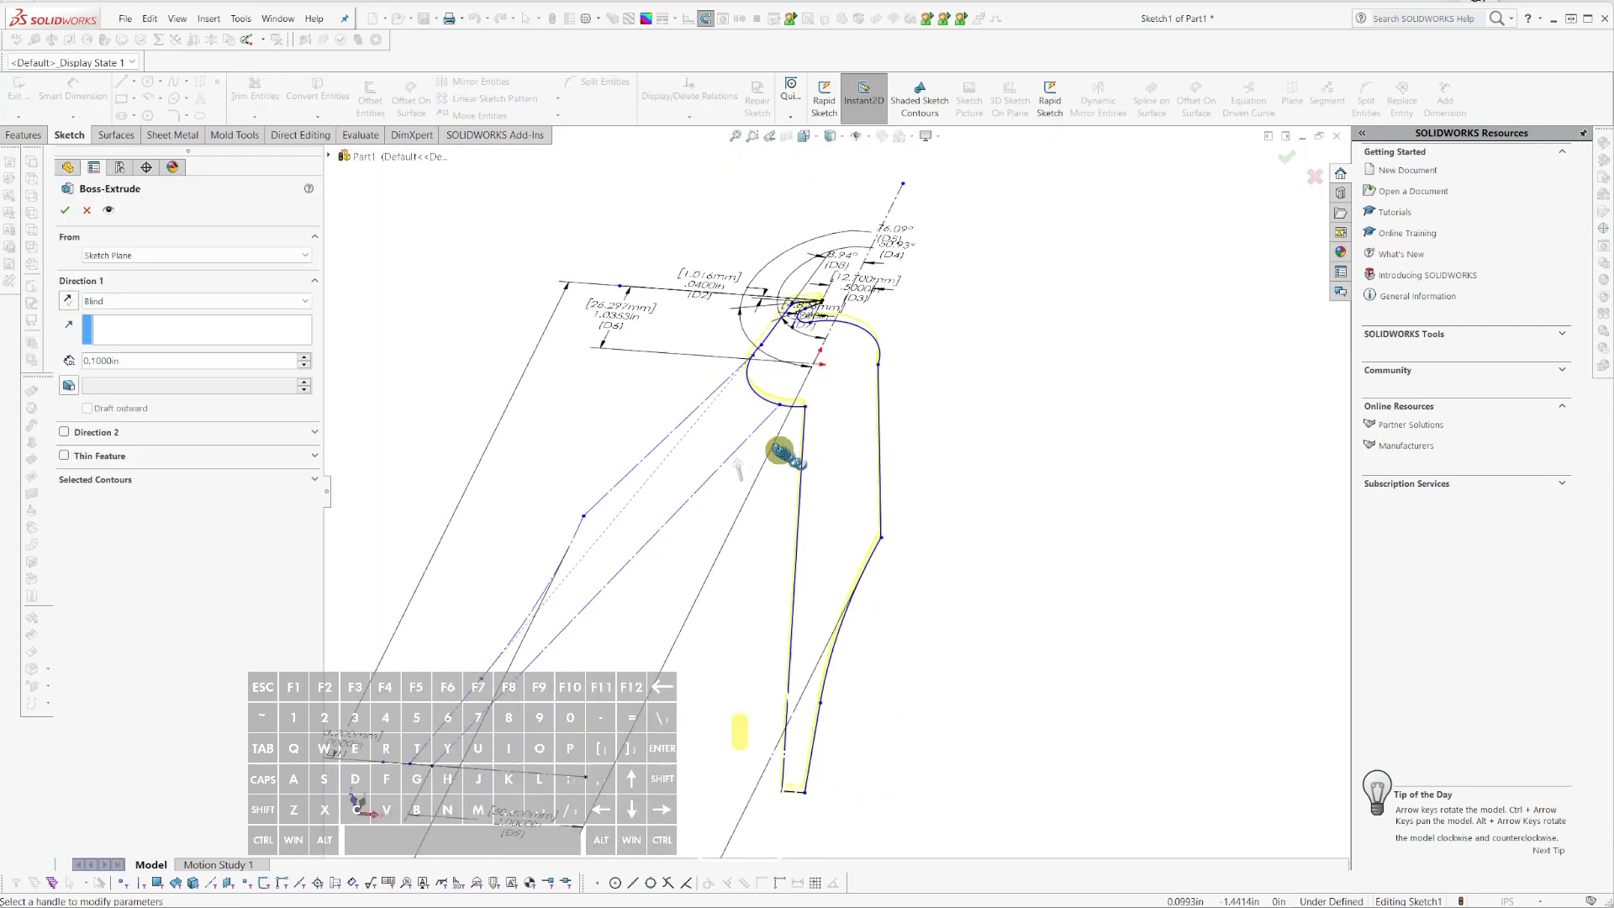
- Preview a blind Boss-Extrude of the trimmed profile at 0.1 in and cancel it
{"action": "scroll", "coordinate": [790, 327], "scroll_direction": "down", "scroll_amount": 8}
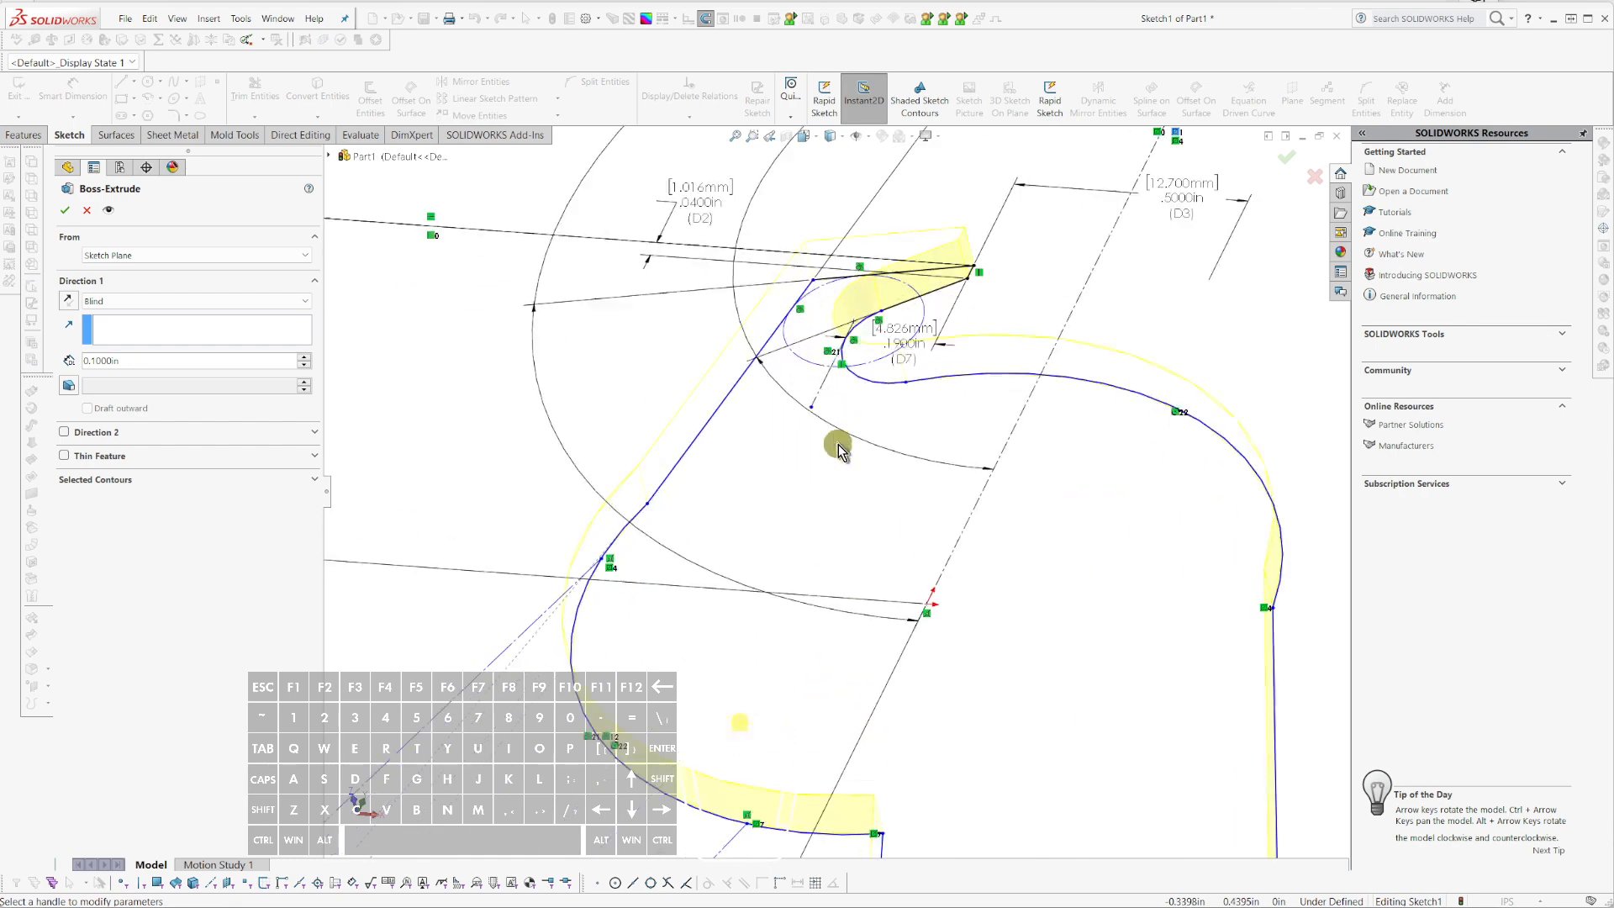
{"action": "mouse_move", "coordinate": [836, 443]}
{"action": "middle_mouse_down"}
{"action": "mouse_move", "coordinate": [851, 449]}
{"action": "mouse_move", "coordinate": [814, 364]}
{"action": "mouse_move", "coordinate": [830, 422]}
{"action": "middle_mouse_up"}
{"action": "key", "text": "Escape"}
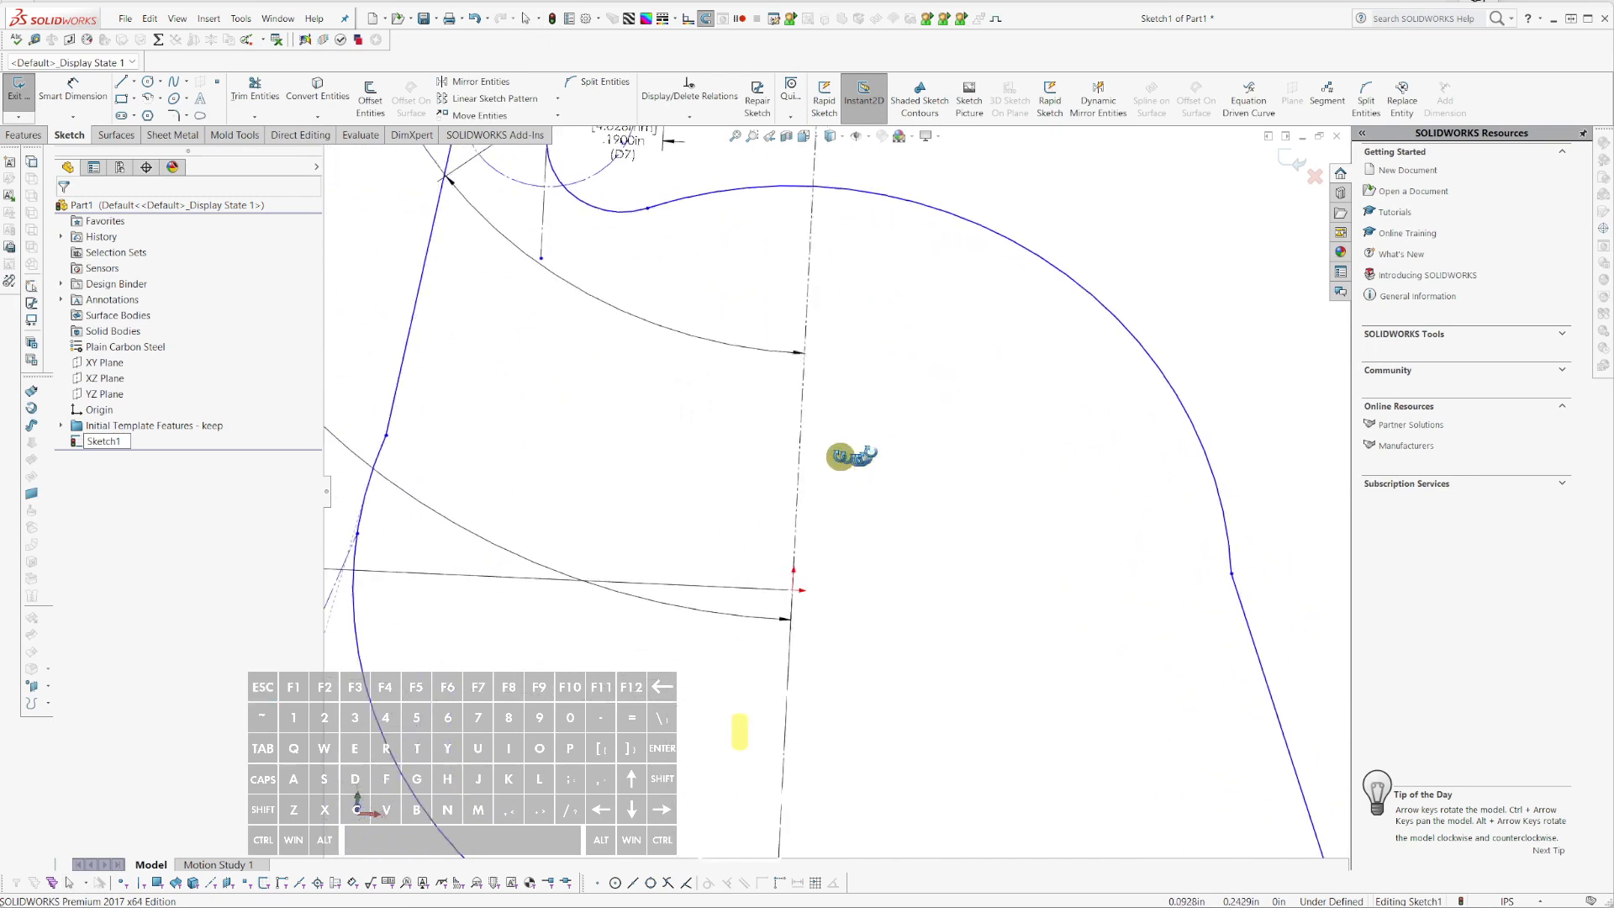
- Examine the junction of the blend arc with the hinge circle and the rest of the profile for gaps
{"action": "scroll", "coordinate": [682, 196], "scroll_direction": "down", "scroll_amount": 3}
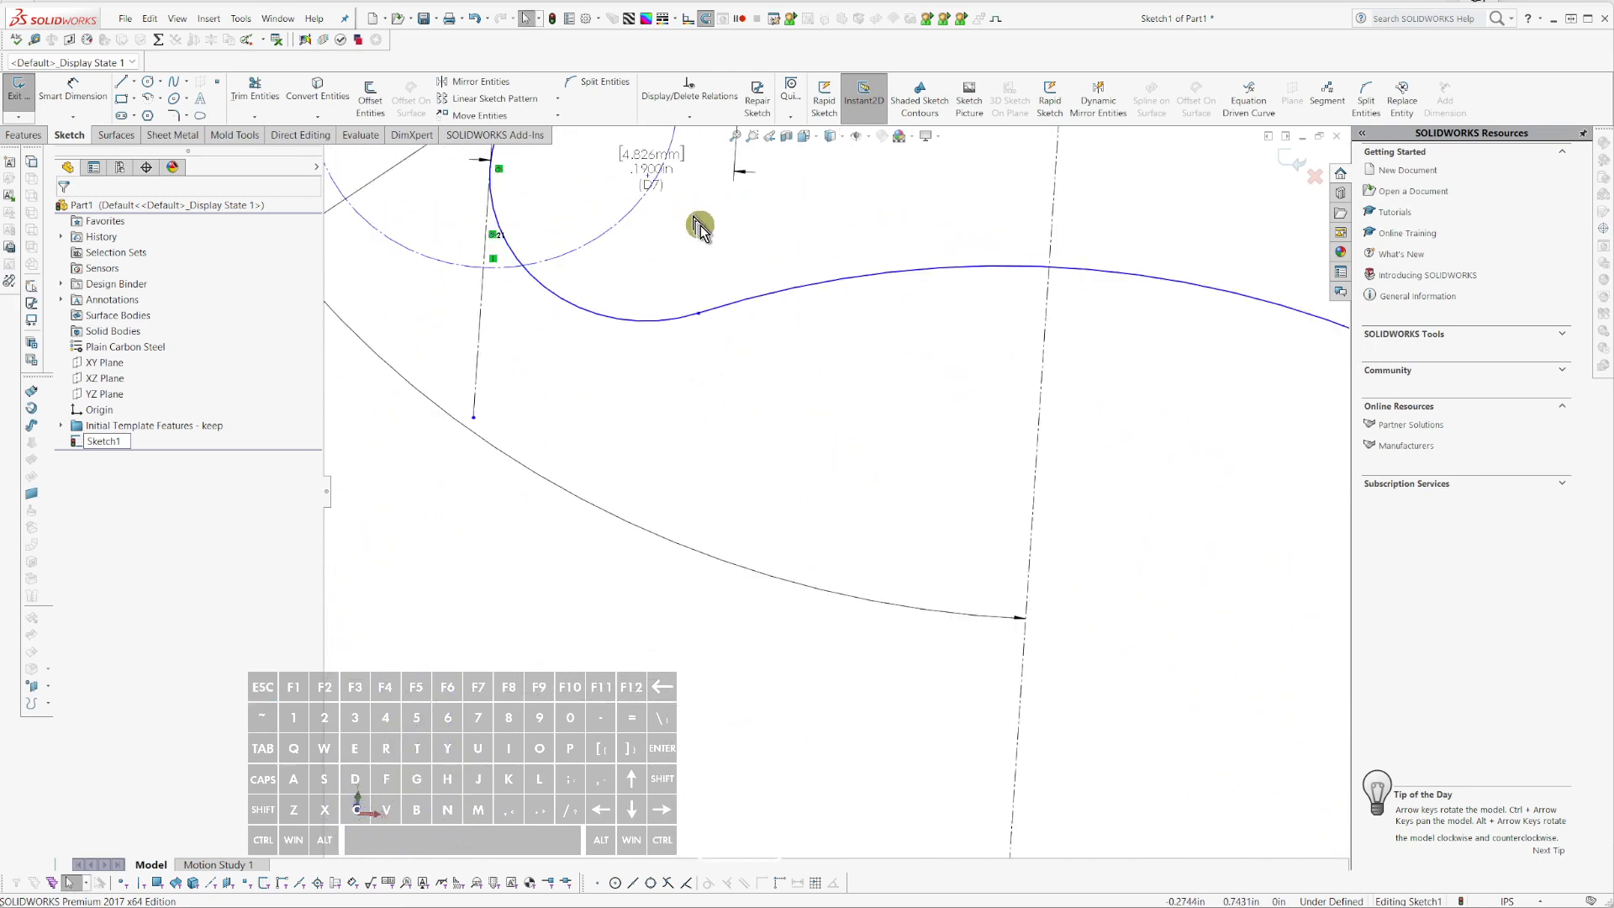
{"action": "key", "text": "z"}
{"action": "left_click_drag", "start_coordinate": [723, 334], "coordinate": [675, 287]}
{"action": "key", "text": "space"}
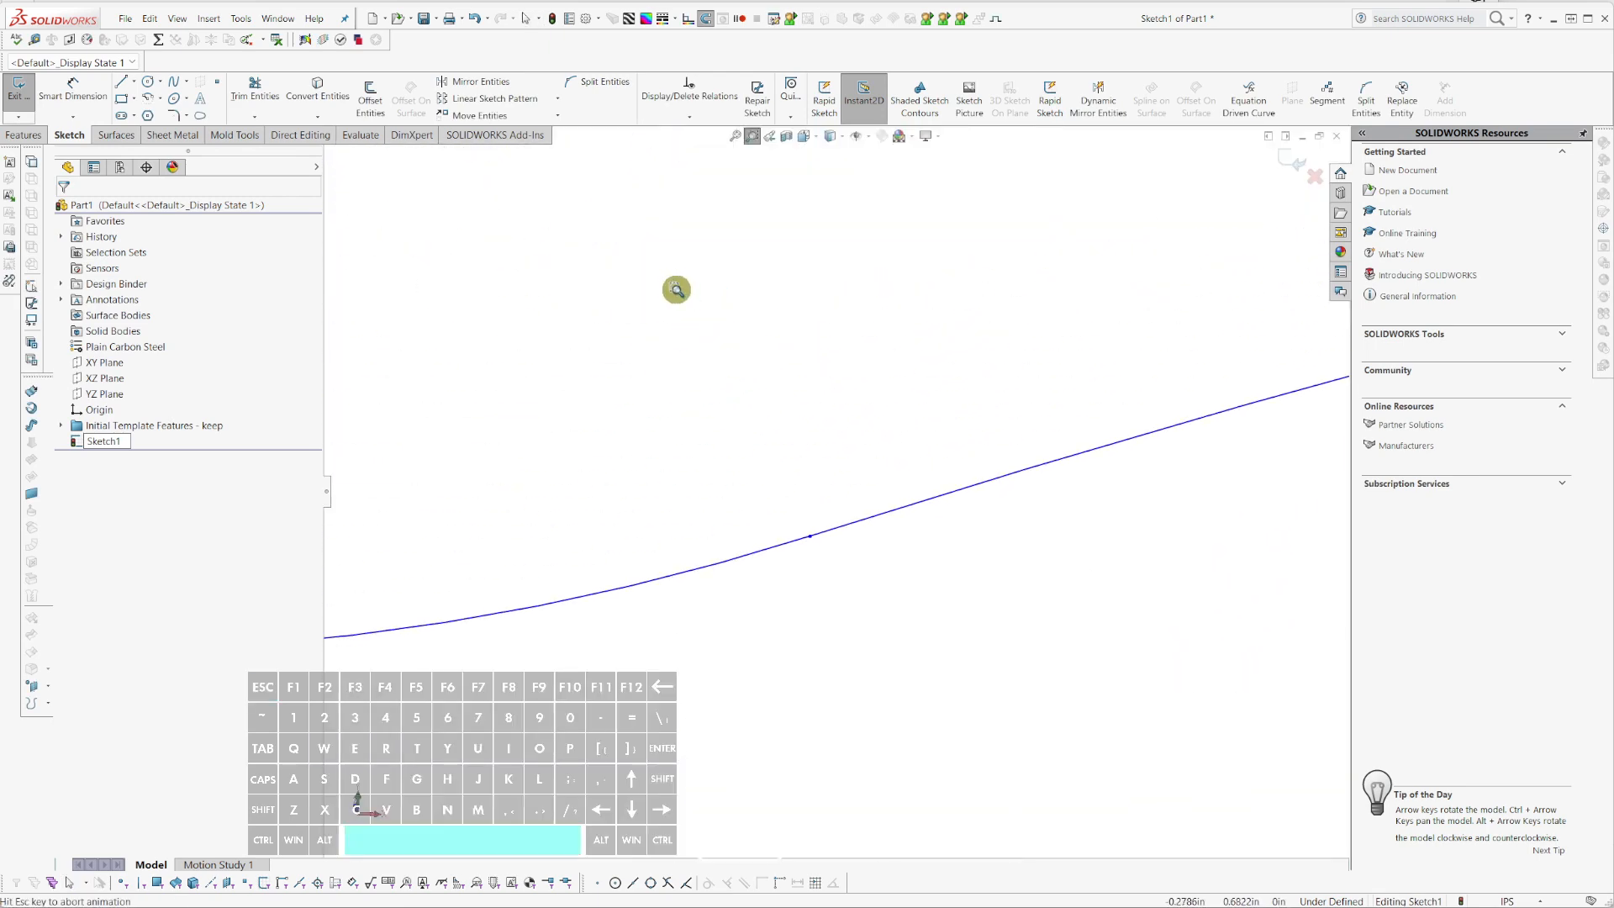
{"action": "scroll", "coordinate": [753, 468], "scroll_direction": "up", "scroll_amount": 5}
{"action": "scroll", "coordinate": [782, 472], "scroll_direction": "up", "scroll_amount": 2}
{"action": "scroll", "coordinate": [783, 473], "scroll_direction": "up", "scroll_amount": 4}
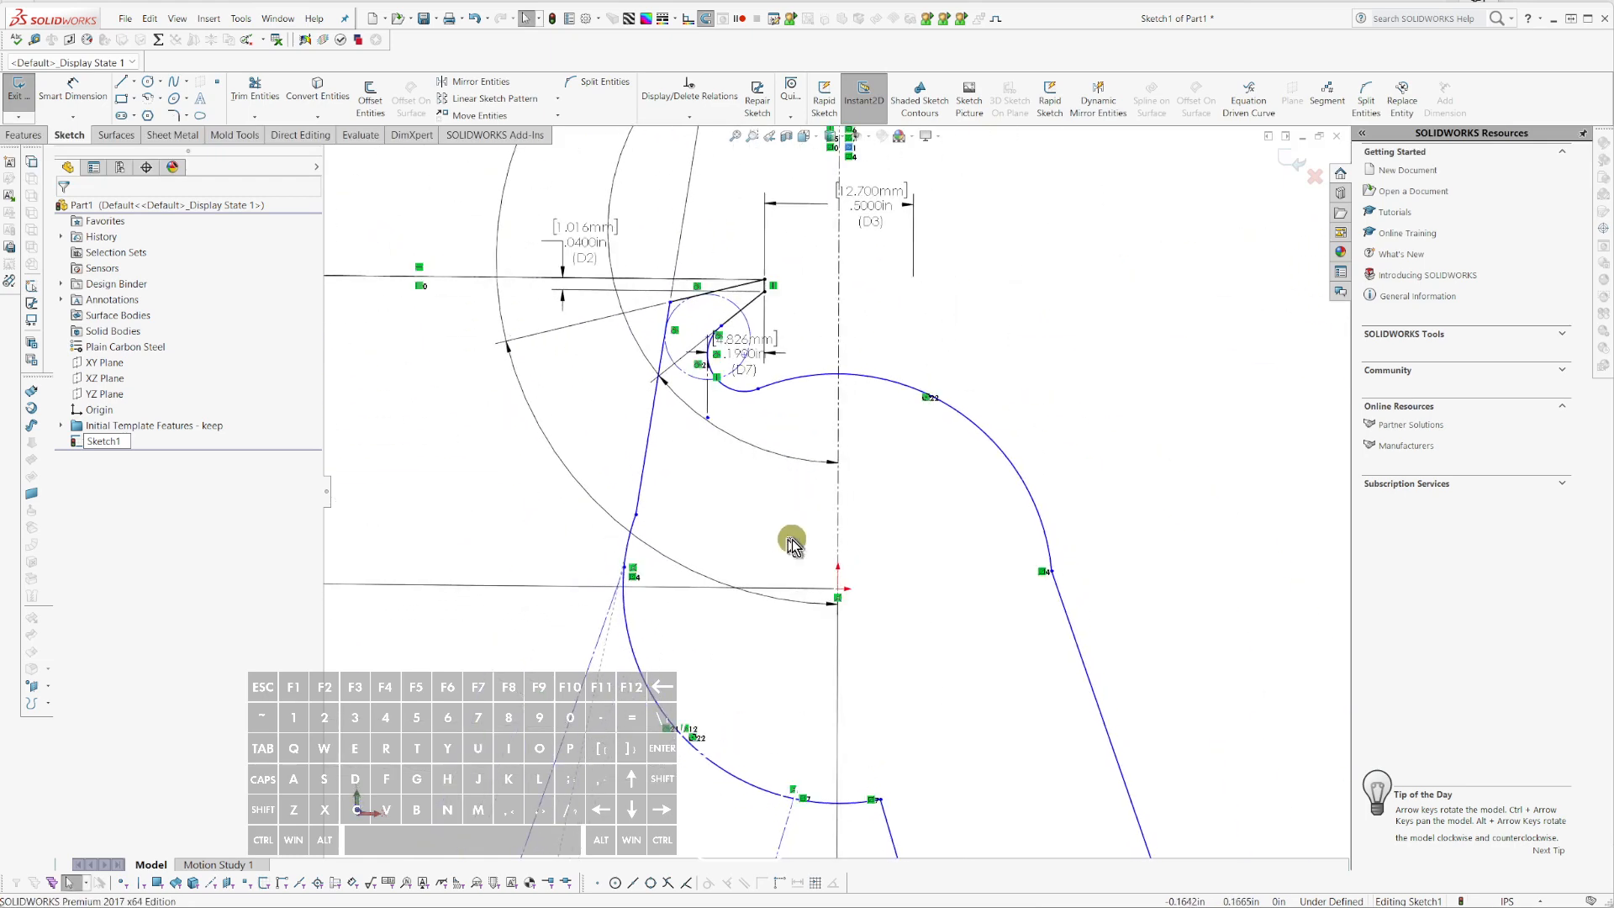
{"action": "scroll", "coordinate": [876, 623], "scroll_direction": "up", "scroll_amount": 3}
{"action": "scroll", "coordinate": [893, 644], "scroll_direction": "up", "scroll_amount": 2}
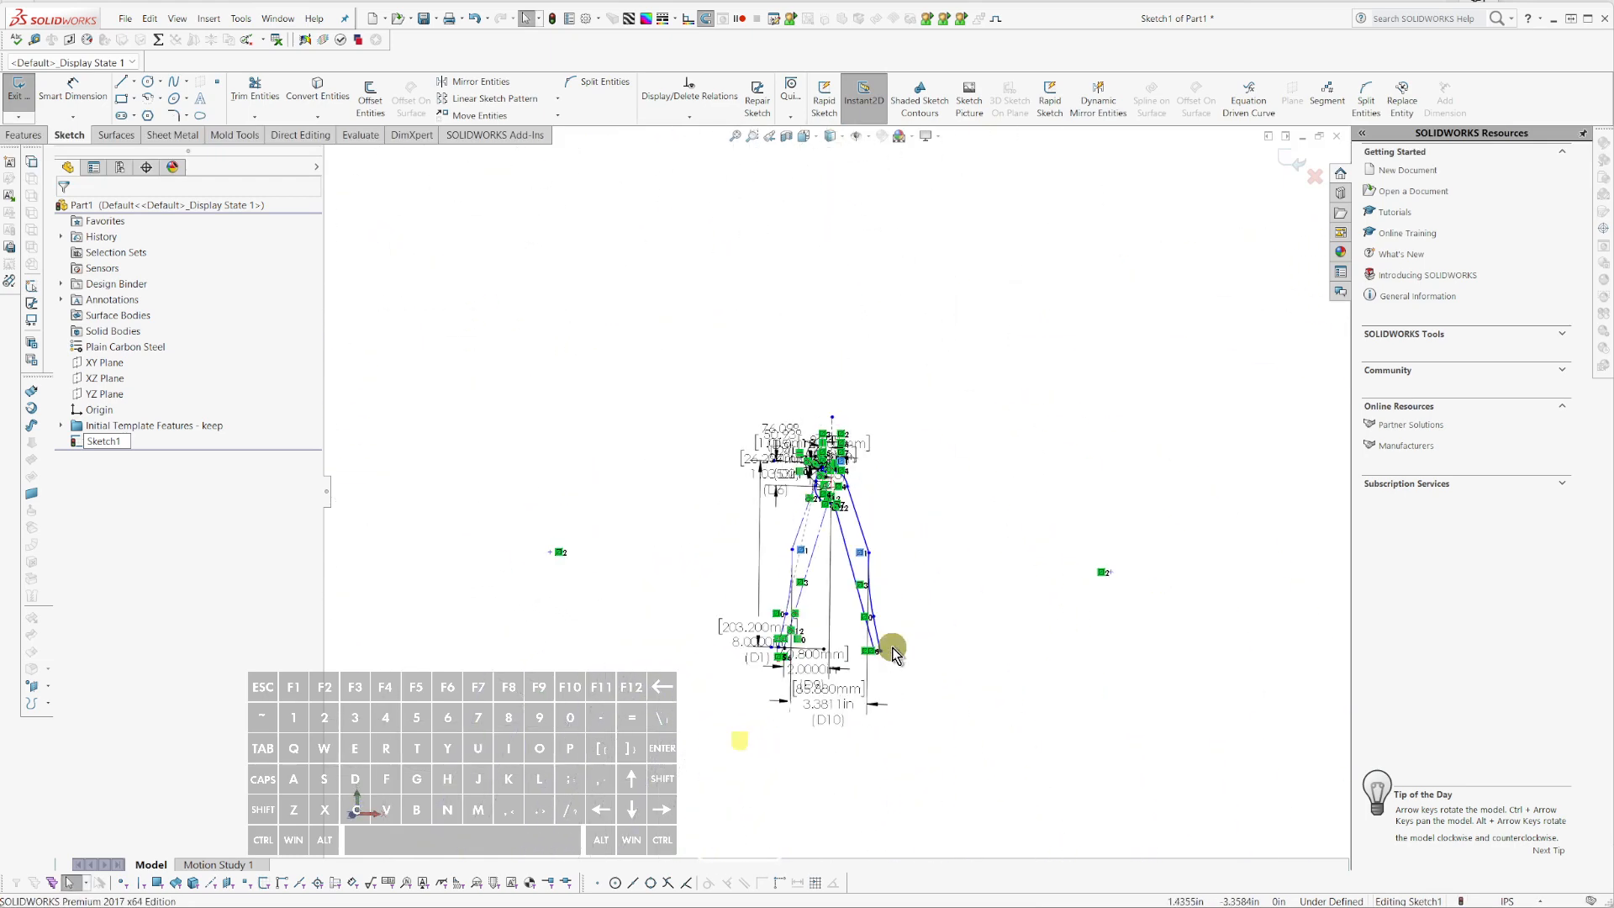
- Examine the lower ends of both handle legs and the properties of the construction leg's short bottom line
{"action": "scroll", "coordinate": [892, 644], "scroll_direction": "down", "scroll_amount": 4}
{"action": "scroll", "coordinate": [601, 488], "scroll_direction": "down", "scroll_amount": 3}
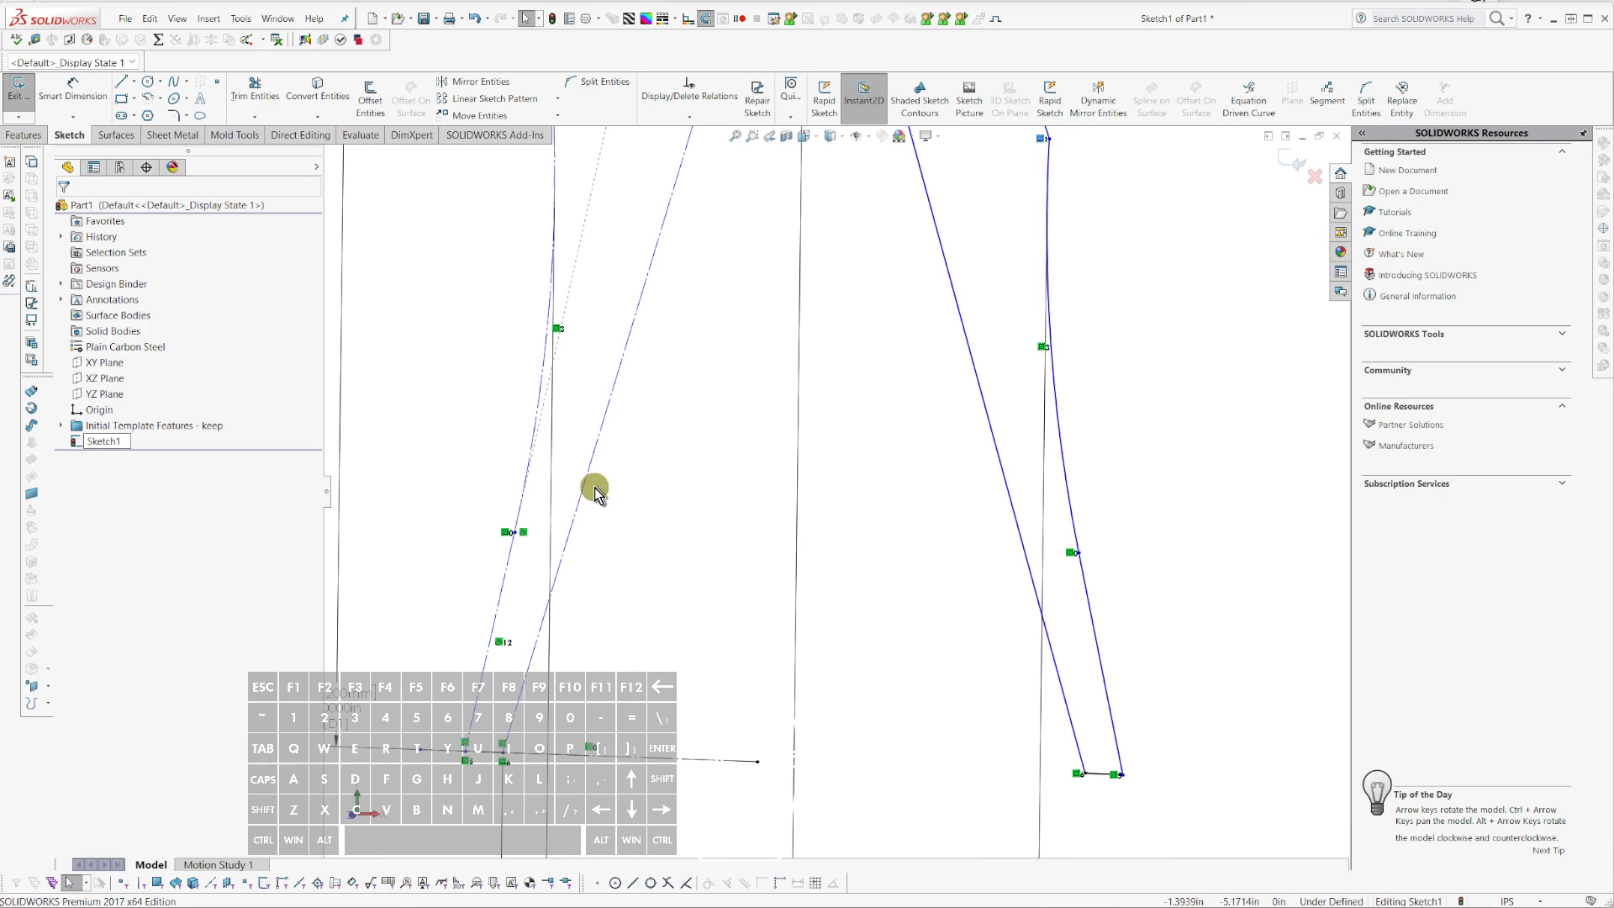
{"action": "left_click_drag", "start_coordinate": [433, 705], "coordinate": [538, 798]}
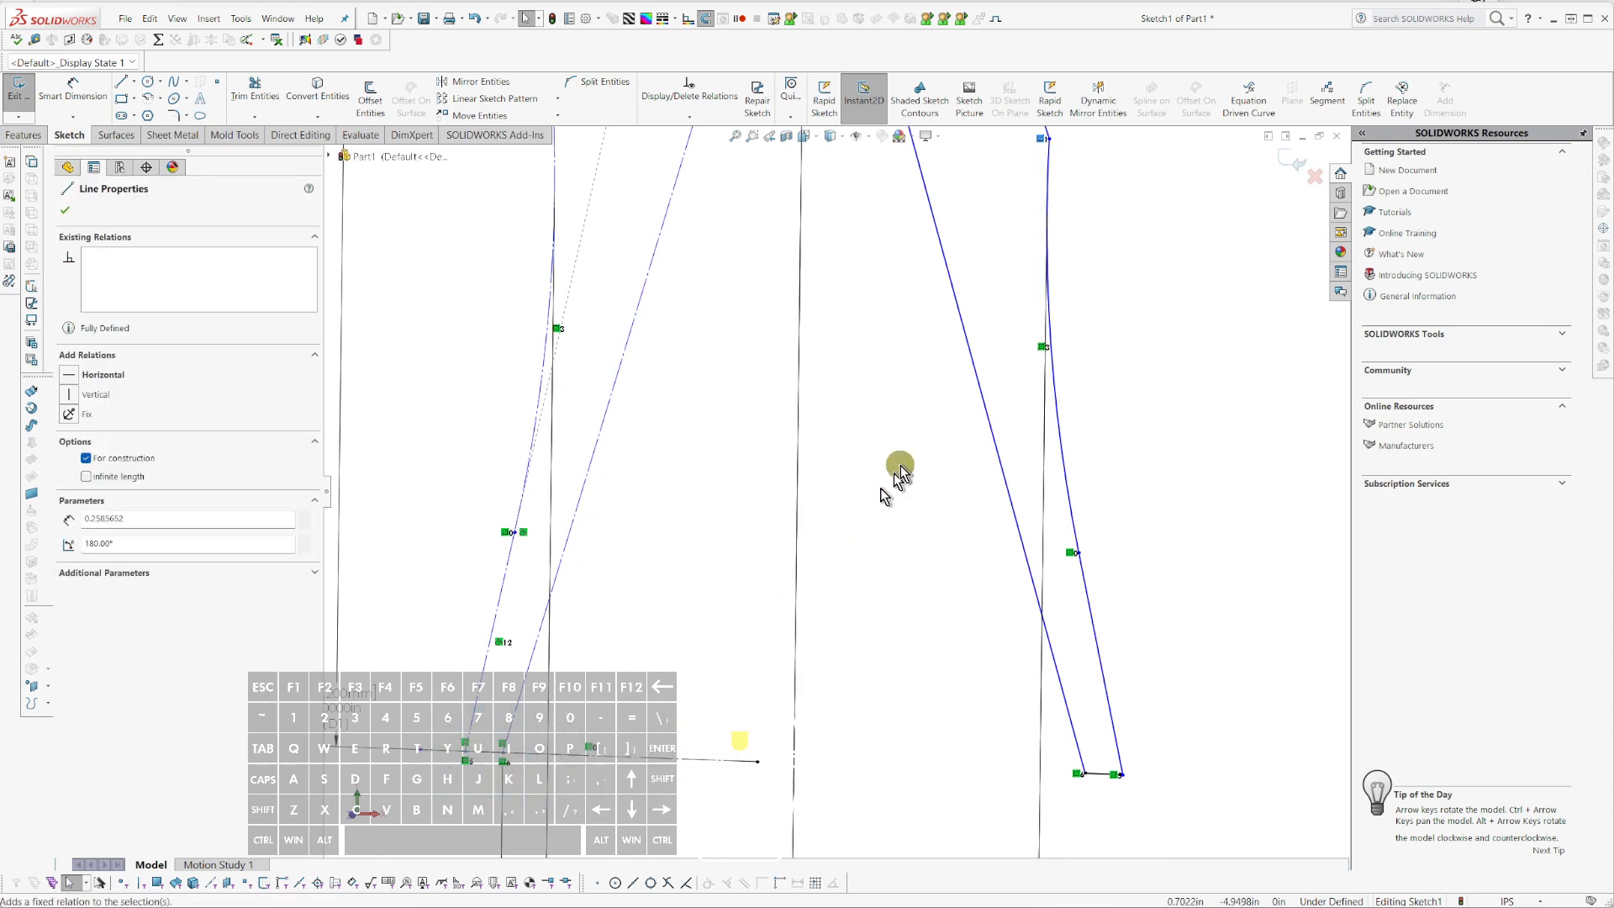
{"action": "scroll", "coordinate": [903, 467], "scroll_direction": "down", "scroll_amount": 1}
{"action": "scroll", "coordinate": [947, 594], "scroll_direction": "up", "scroll_amount": 3}
{"action": "left_click", "coordinate": [876, 457]}
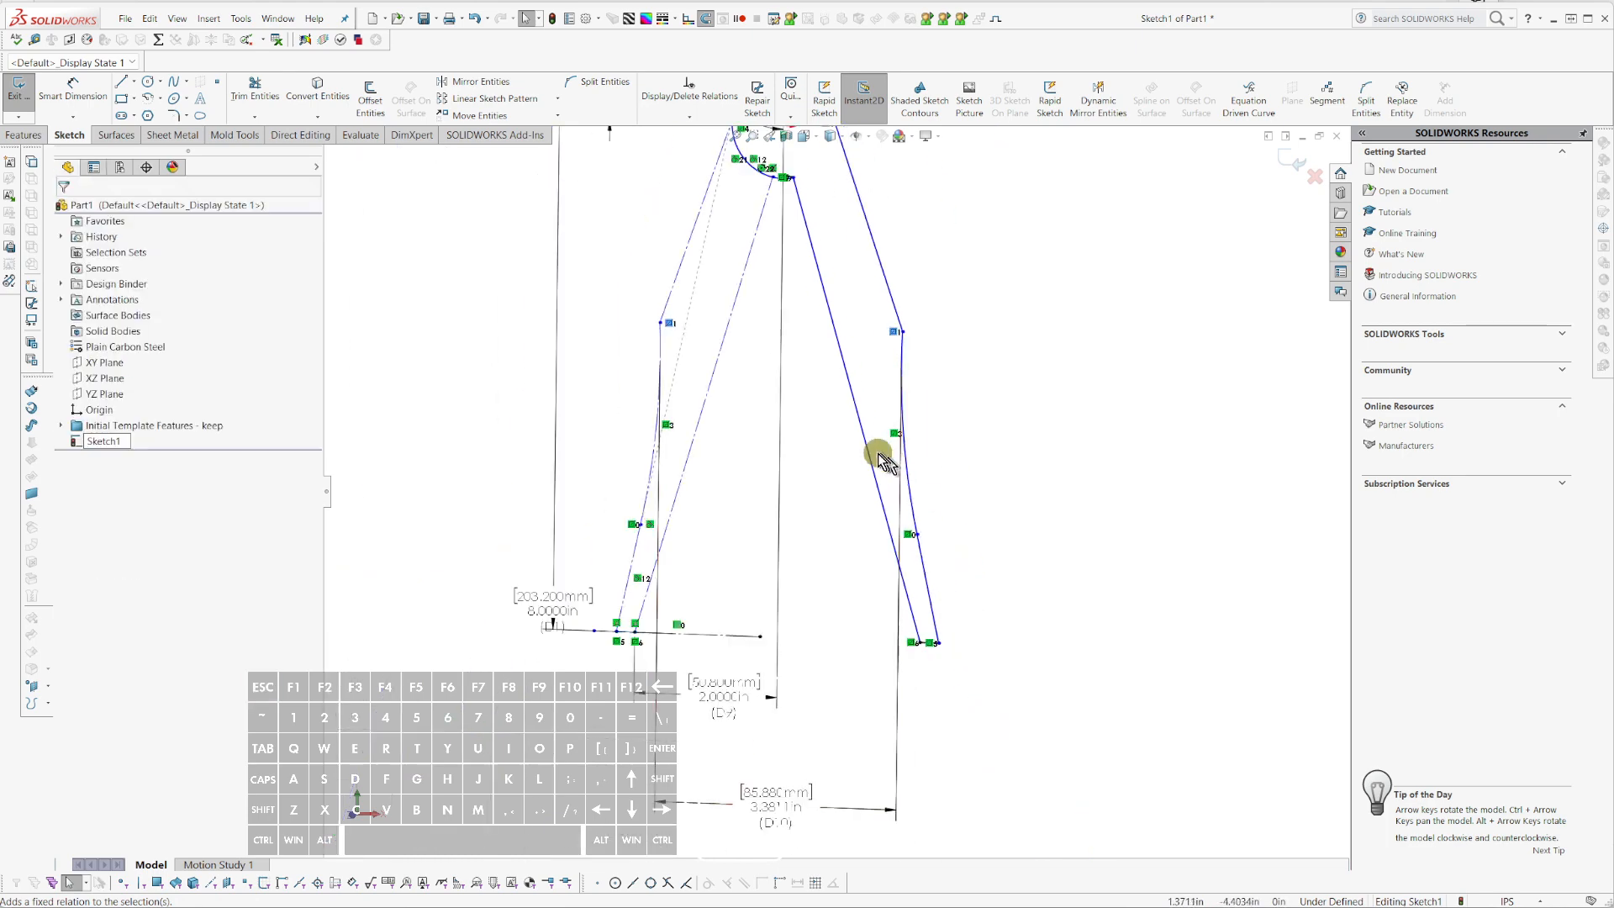
- Hide the sketch relation symbols
{"action": "scroll", "coordinate": [840, 317], "scroll_direction": "down", "scroll_amount": 2}
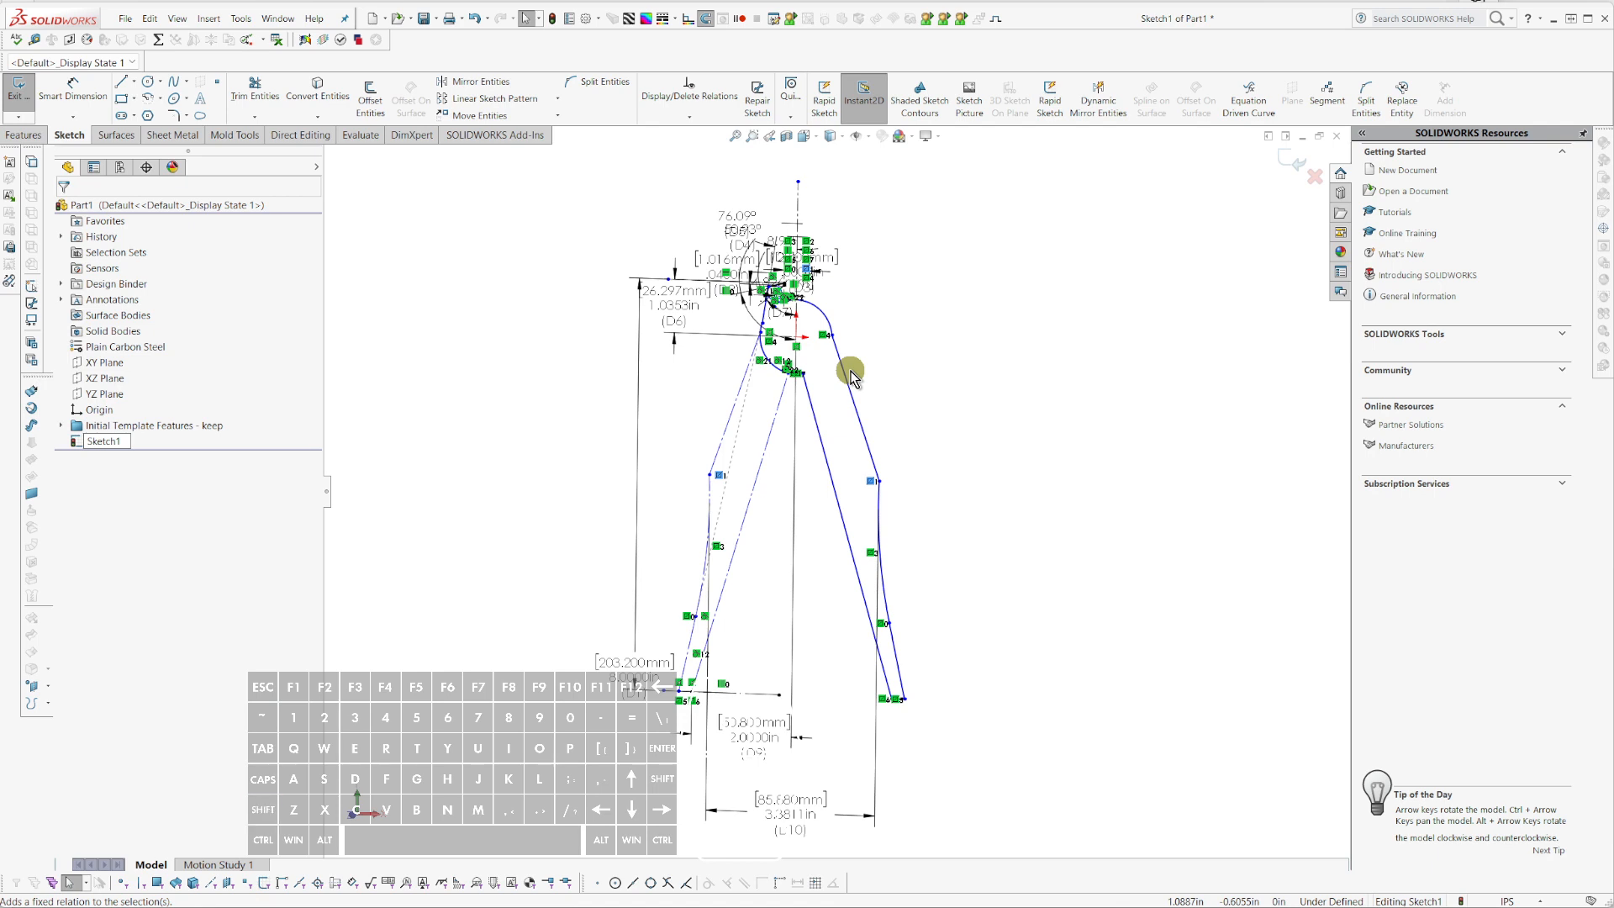
{"action": "key", "text": "shift+r"}
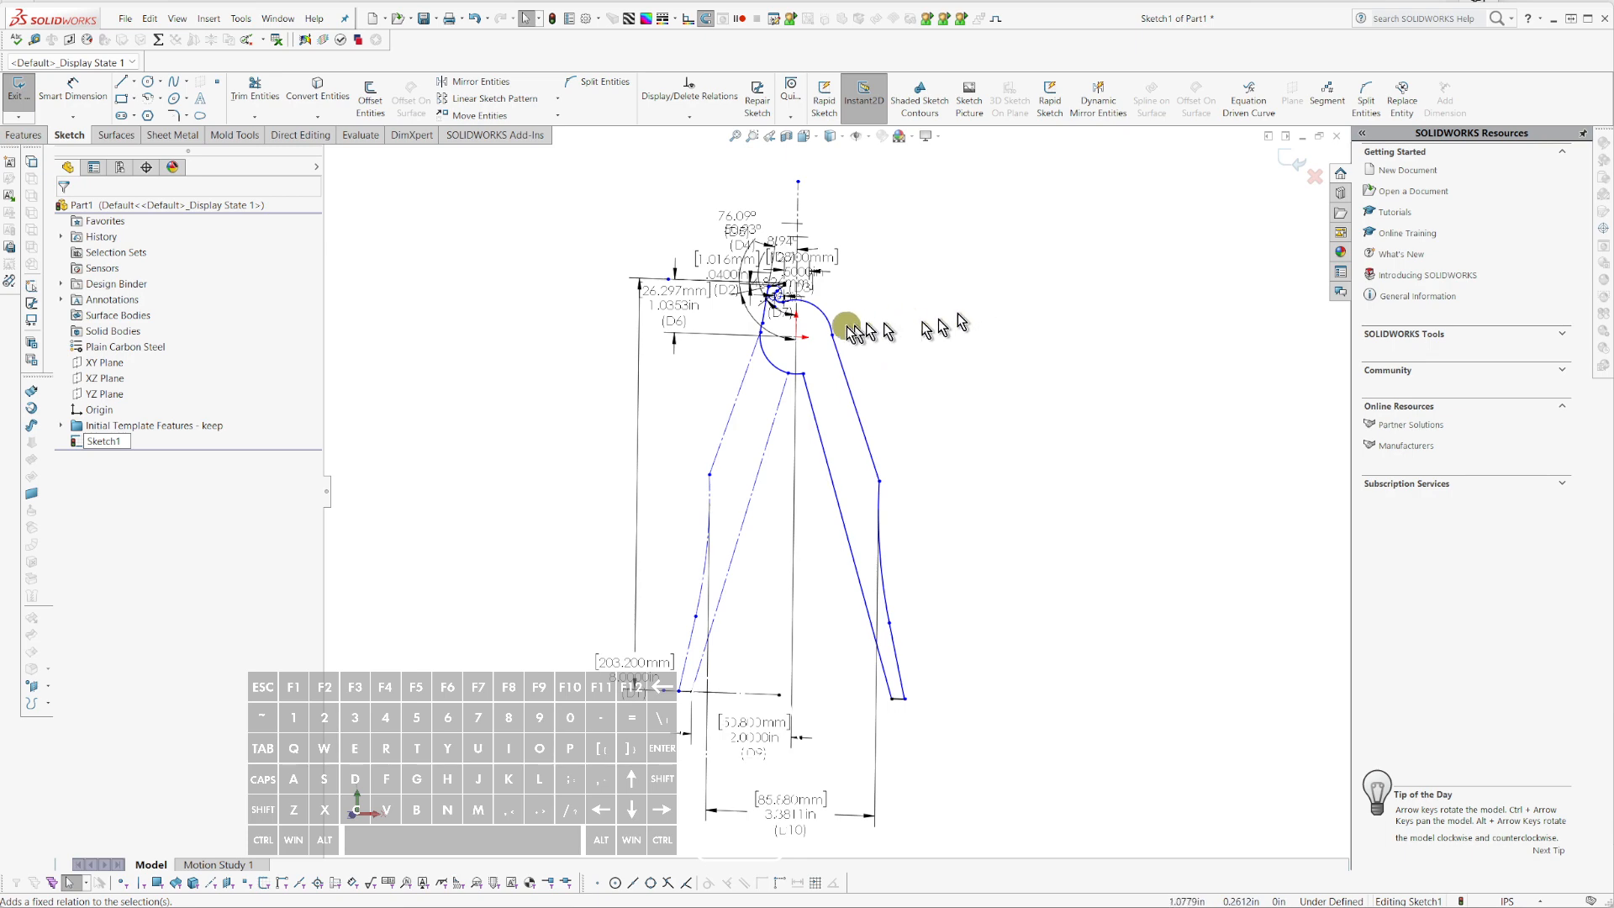